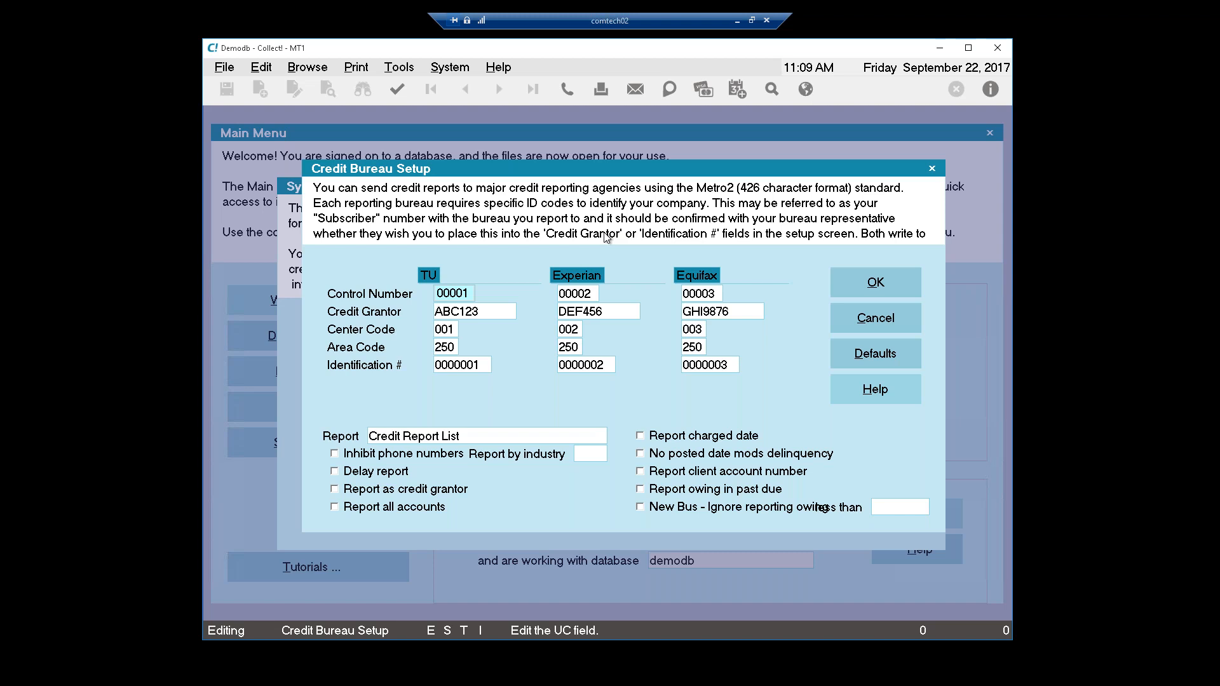
Step: Enable Delay report in the Credit Bureau Setup and set its delay days to 60
click(376, 476)
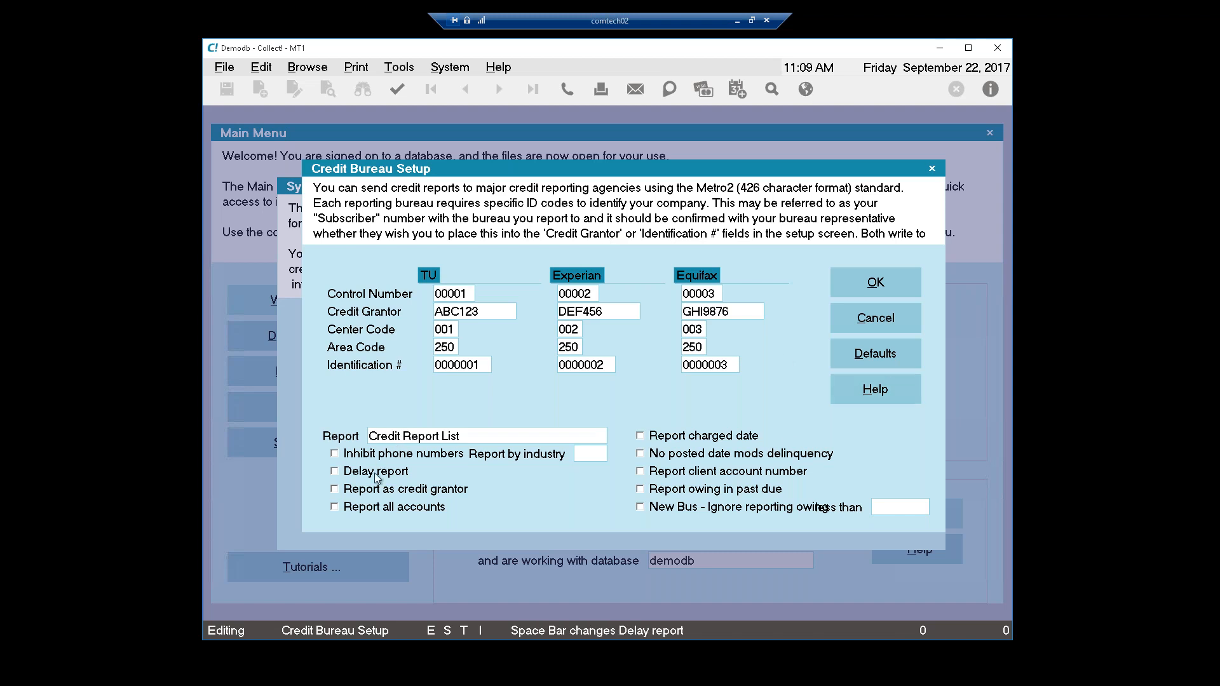
click(335, 471)
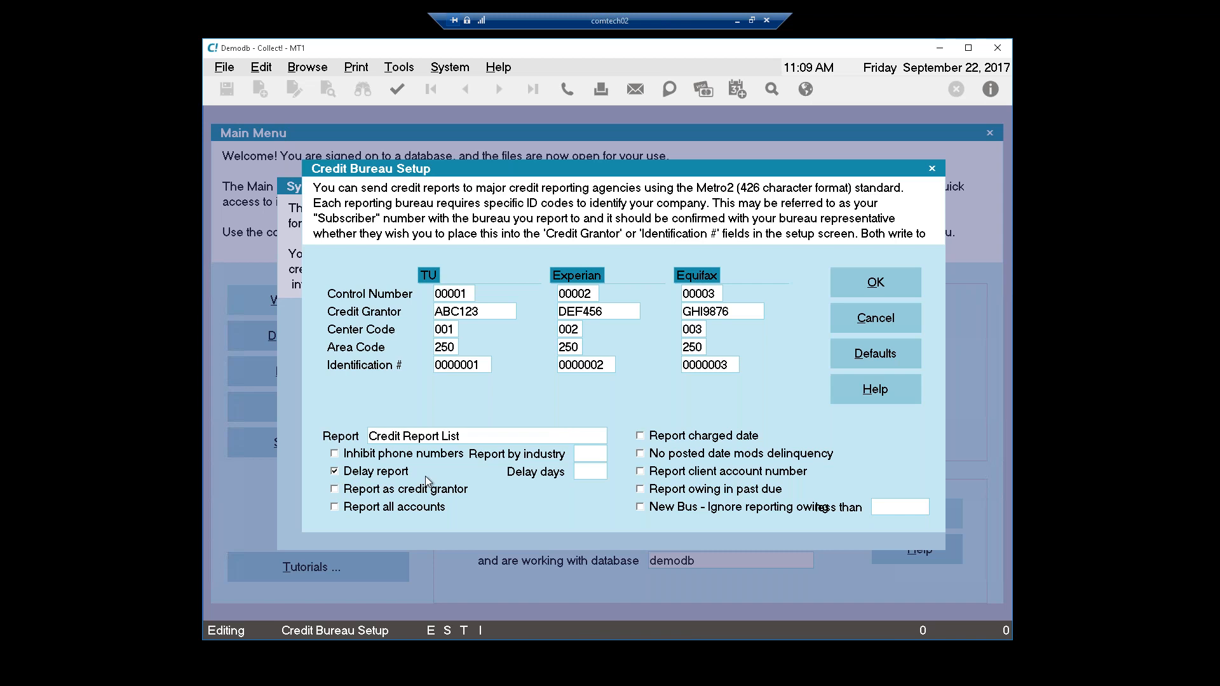
click(590, 471)
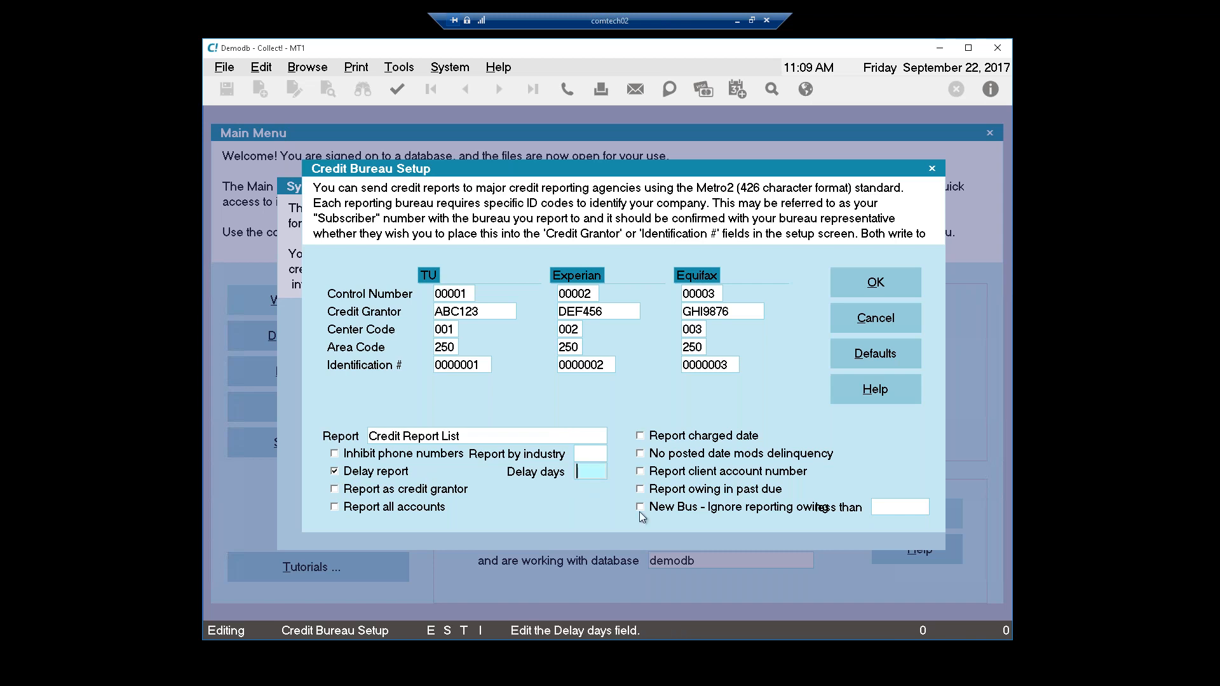
text(3)
key(BackSpace)
text(4)
key(BackSpace)
text(60)
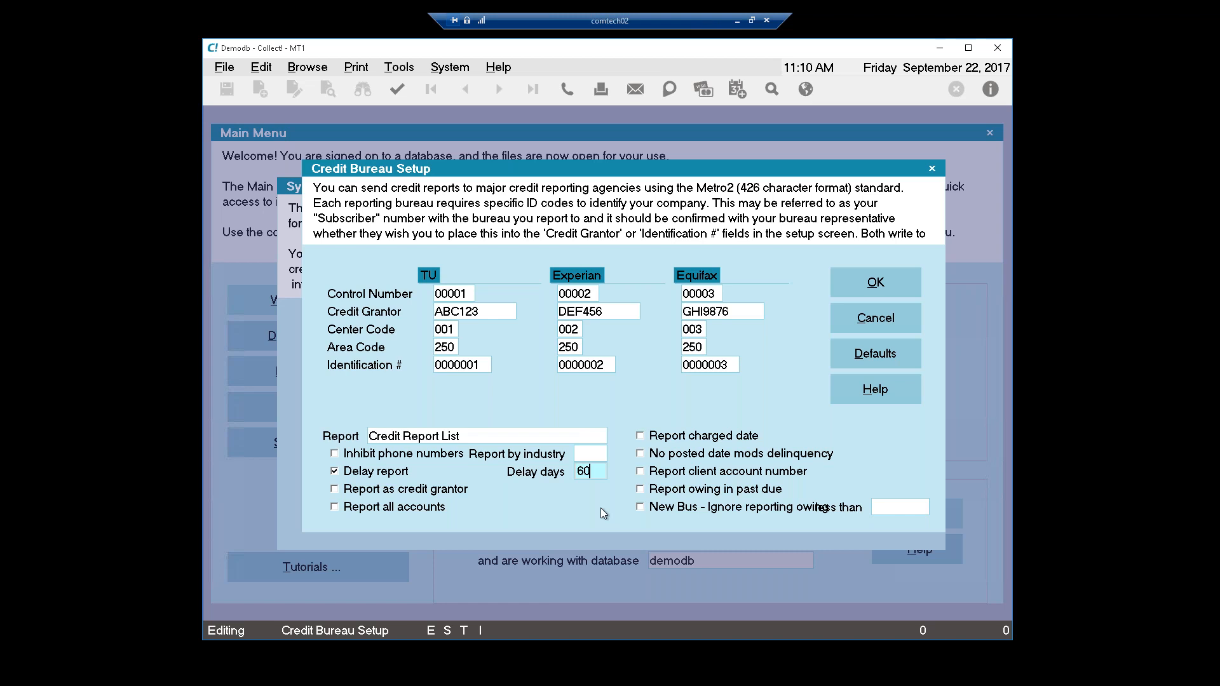
Step: Change the credit report delay days to 30 and save the Credit Bureau Setup
key(BackSpace)
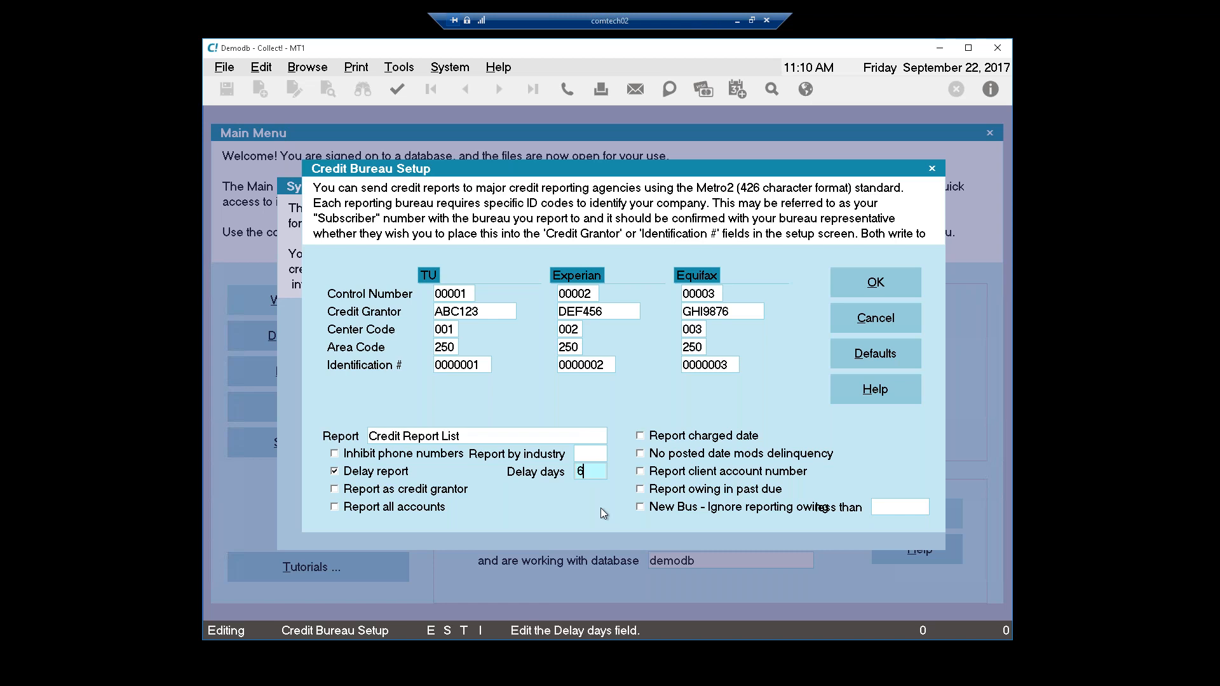
key(BackSpace)
text(30)
key(Tab)
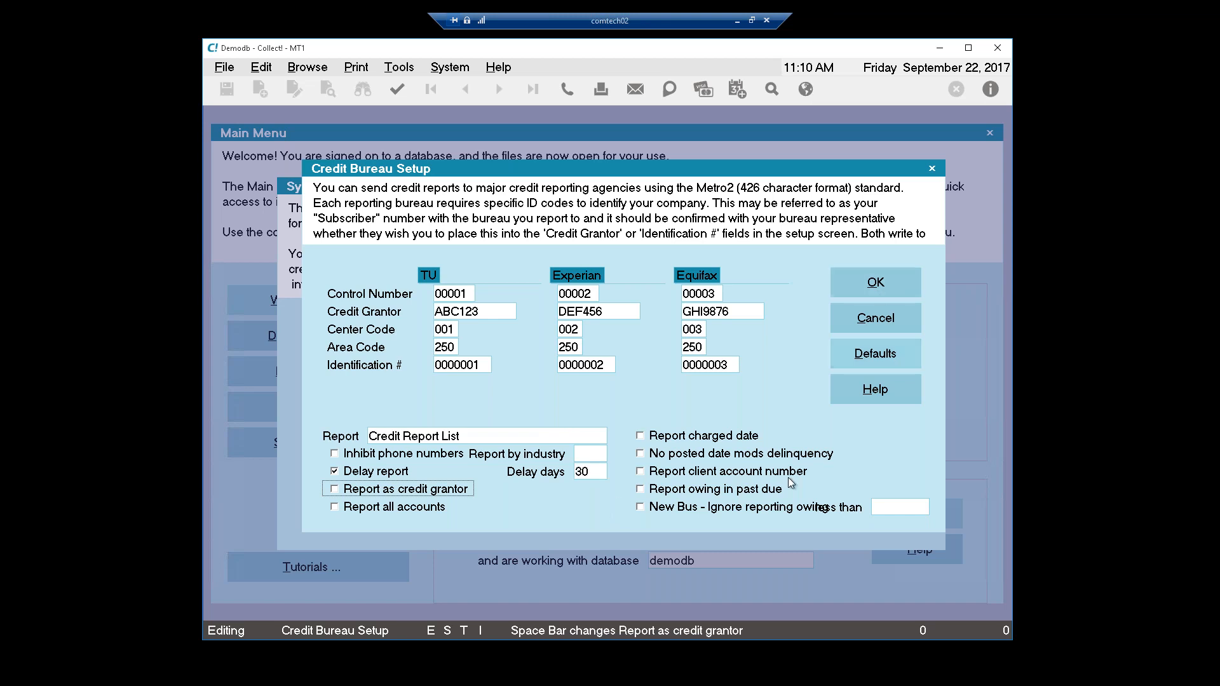
click(872, 282)
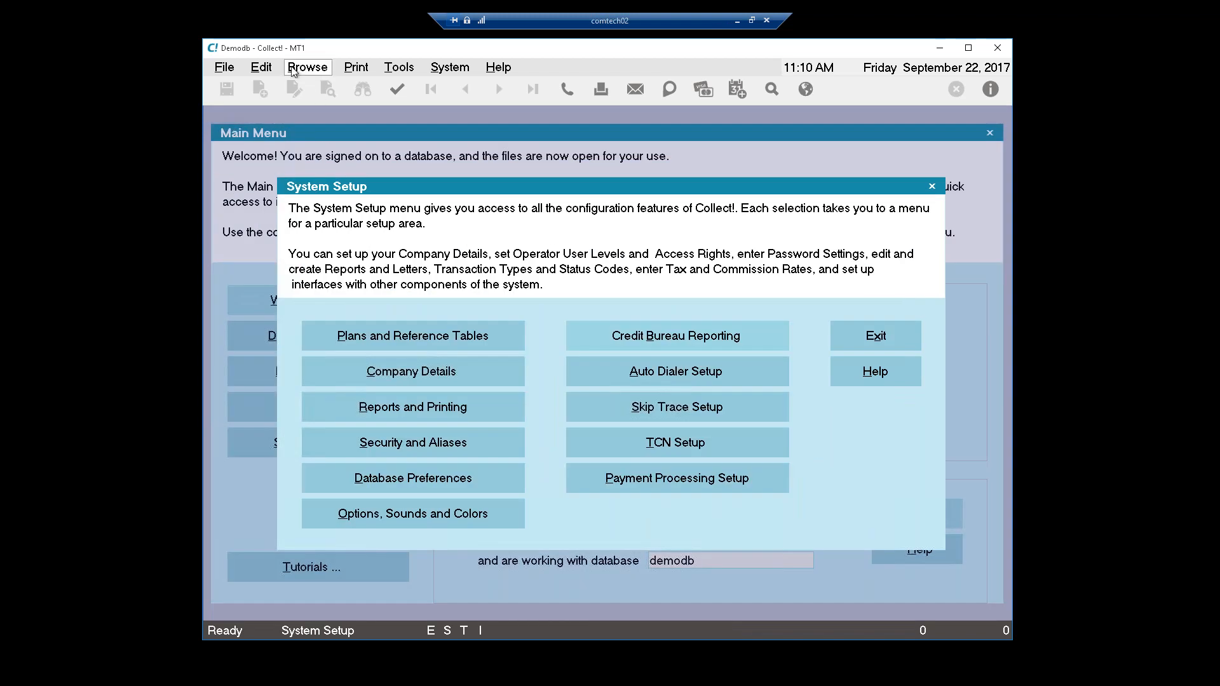
Step: Open the client Karate School Inc. from the list of clients and bring up its advanced client settings
click(294, 68)
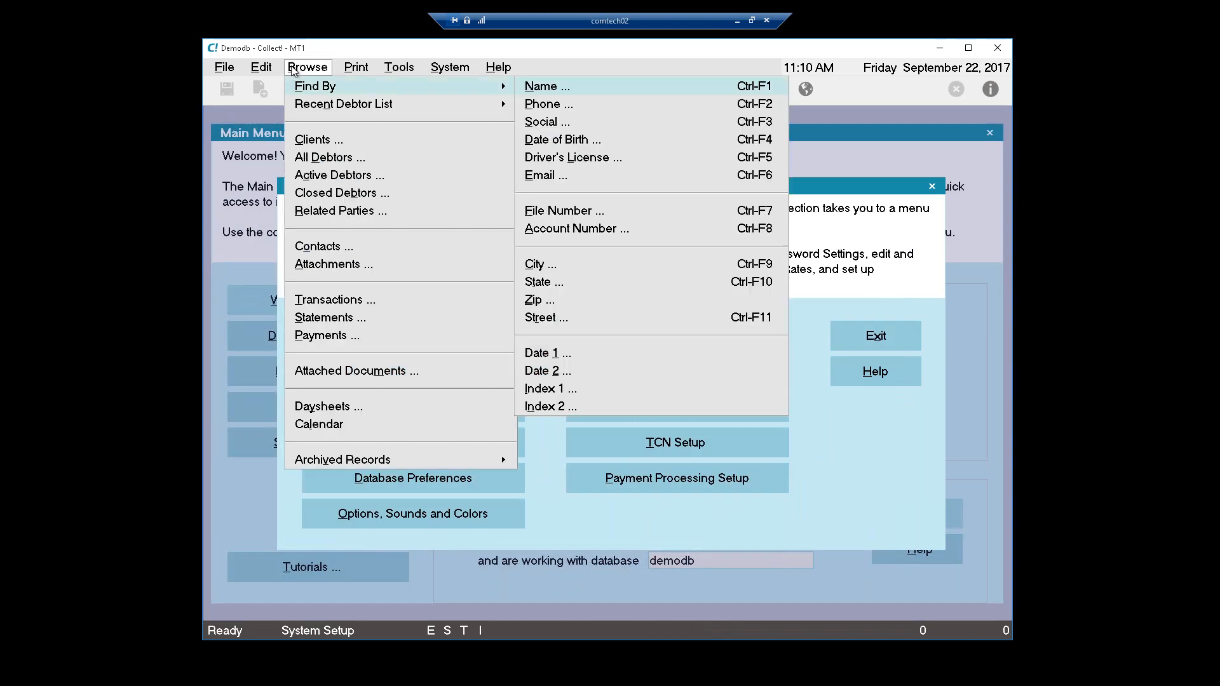
click(321, 141)
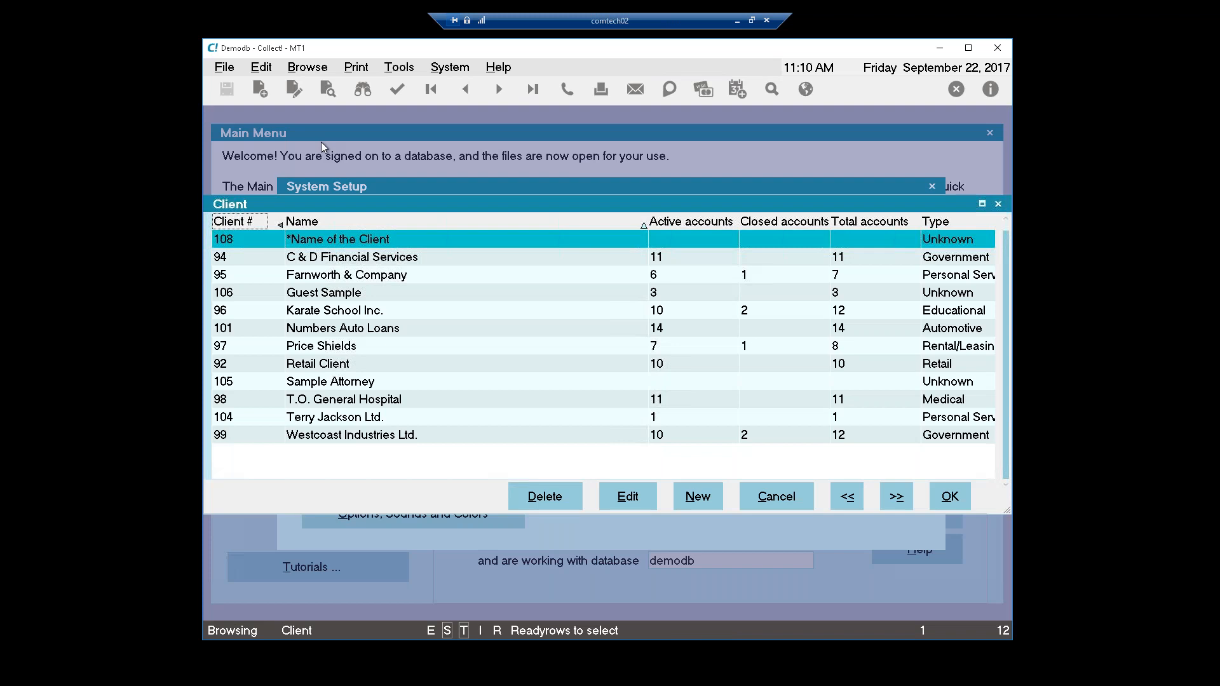
click(351, 313)
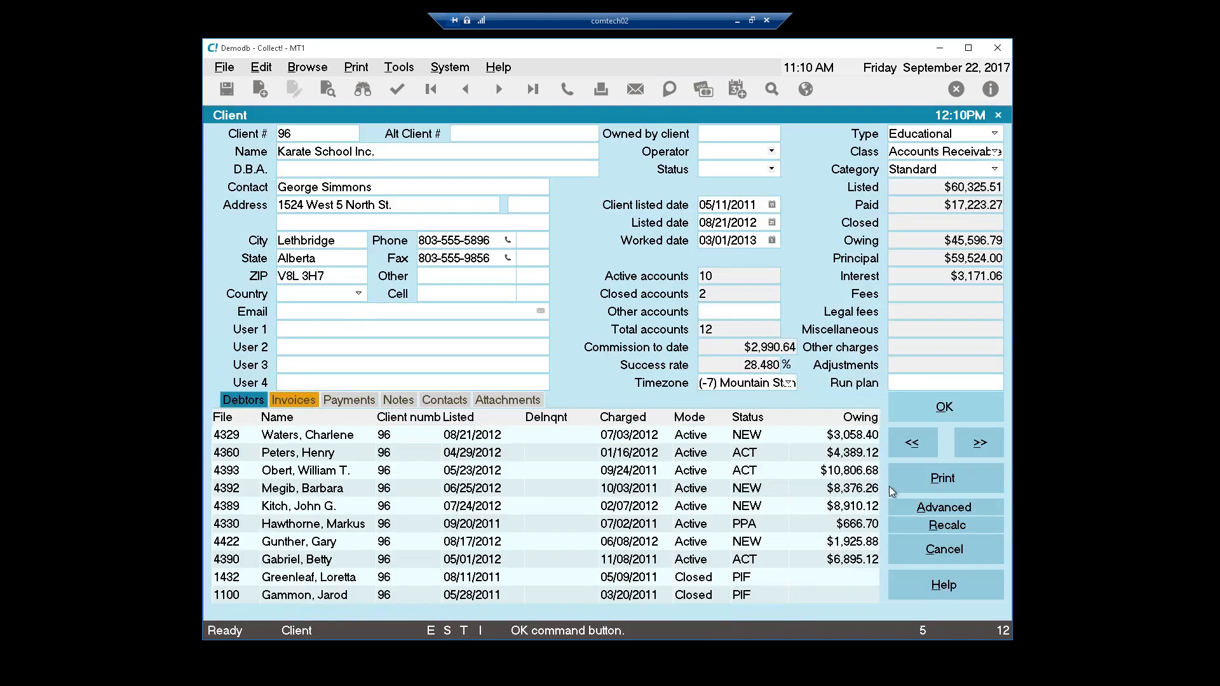
click(908, 508)
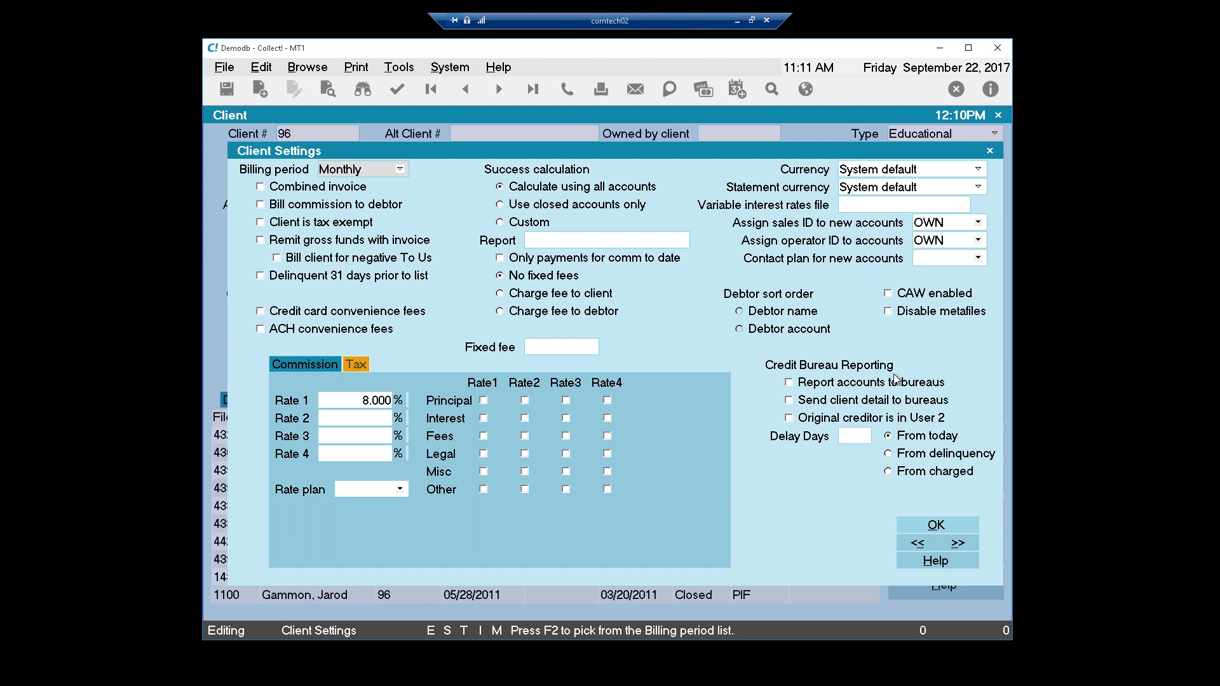
Step: Enable Report accounts to bureaus and Send client detail to bureaus, and set Delay Days to 180 counted From delinquency
click(846, 385)
click(846, 404)
click(848, 404)
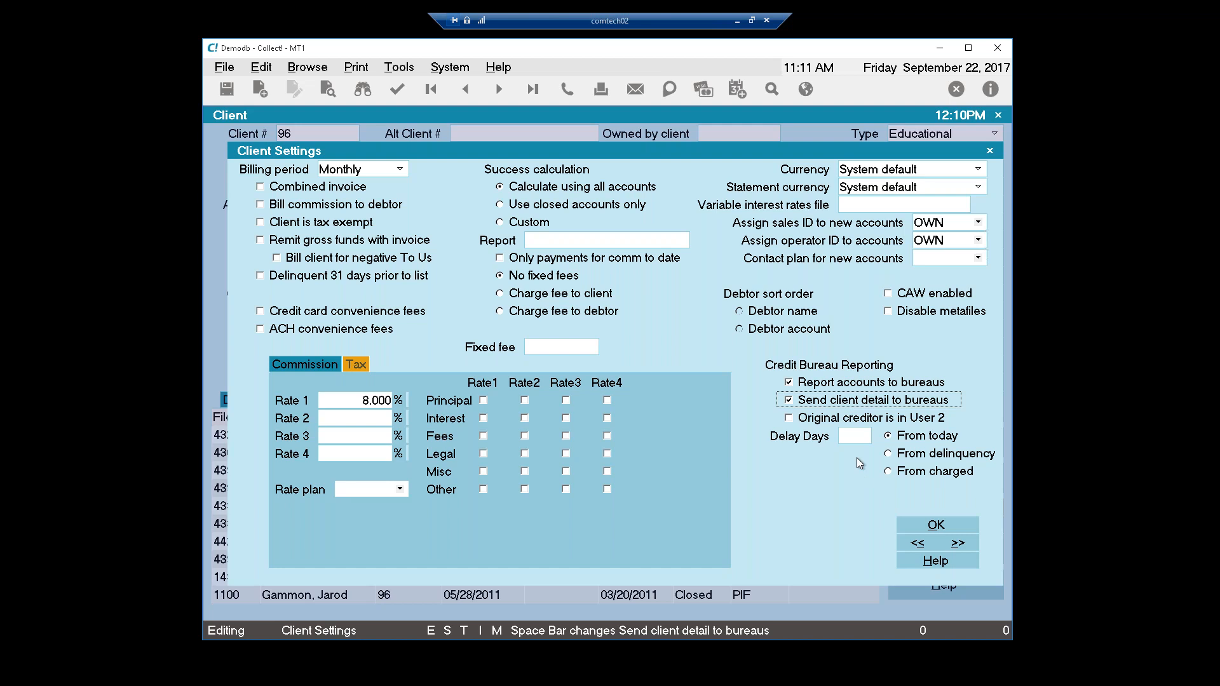
click(843, 434)
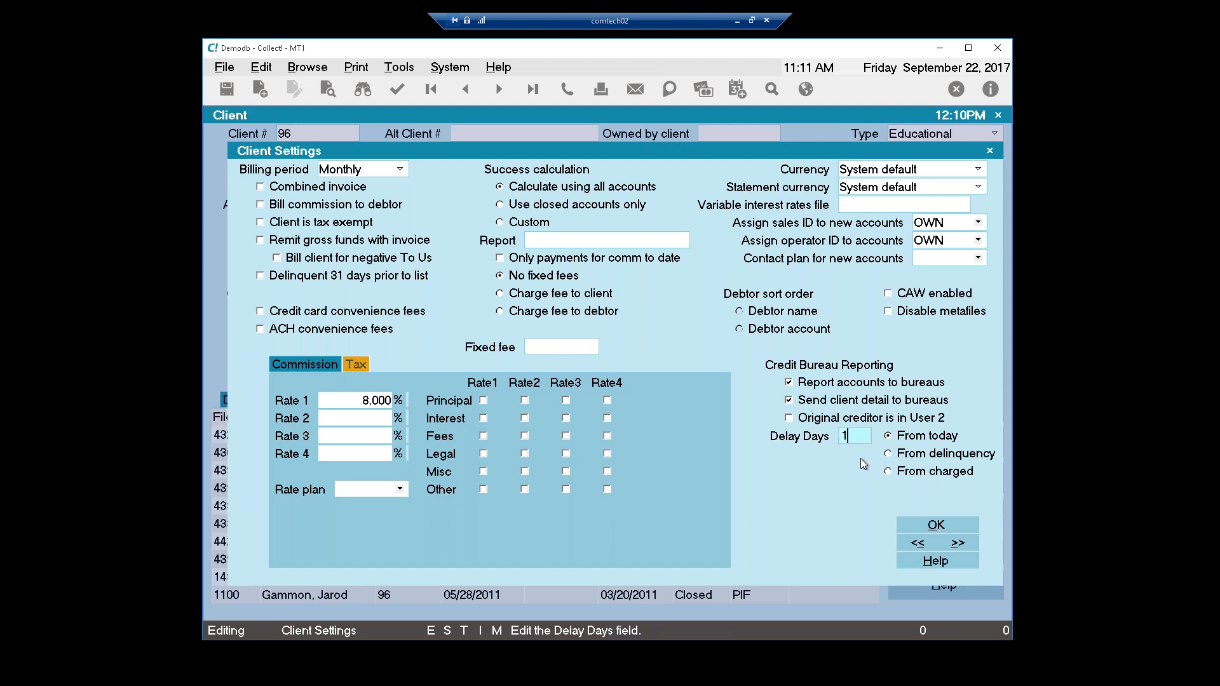
text(180)
click(914, 451)
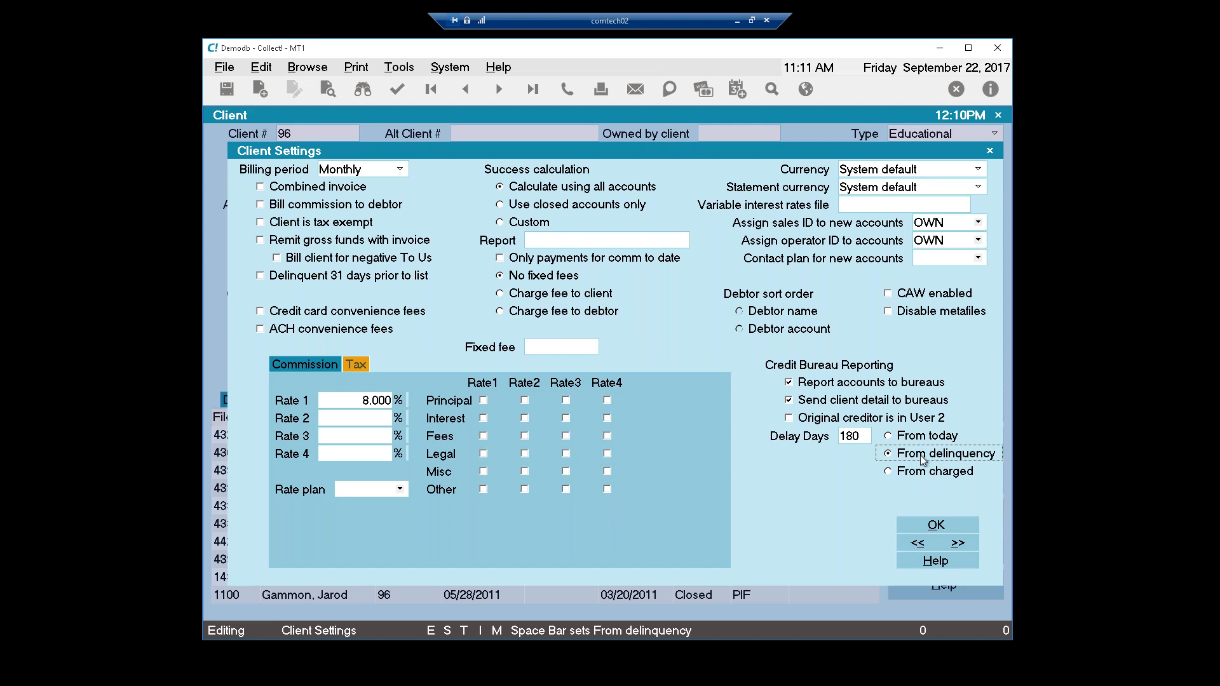
Step: Try the From charged and From today bases for the delay days, then return to From delinquency
key(Tab)
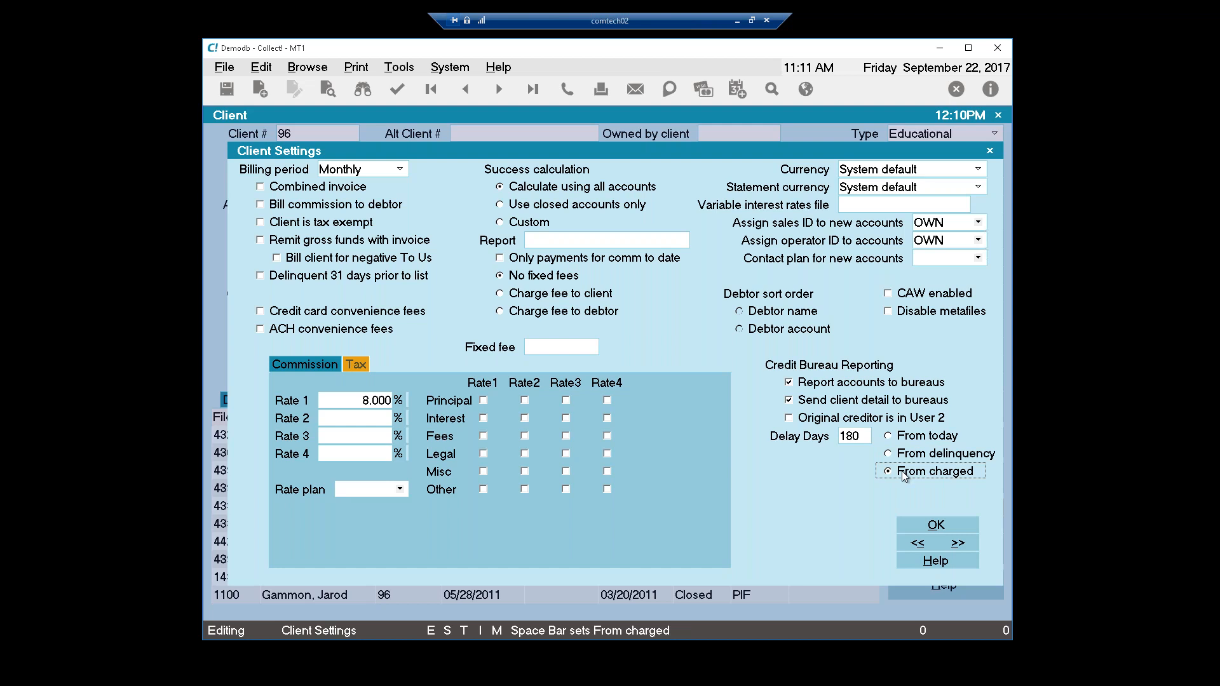
click(905, 443)
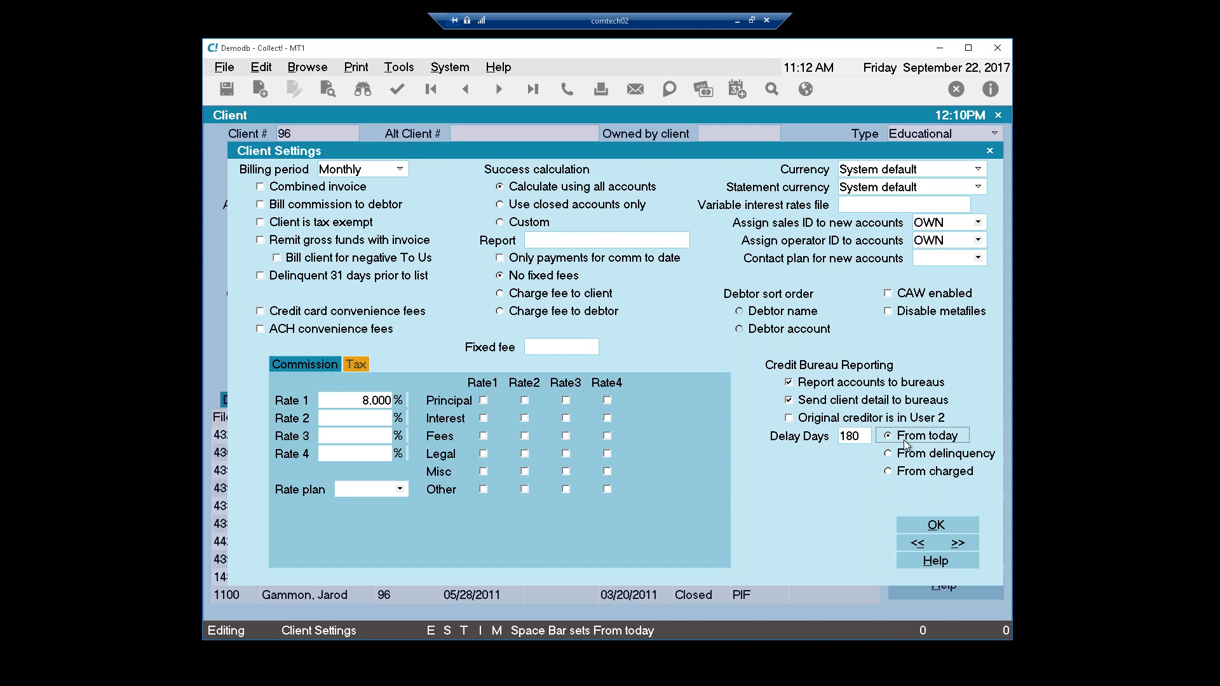
click(911, 455)
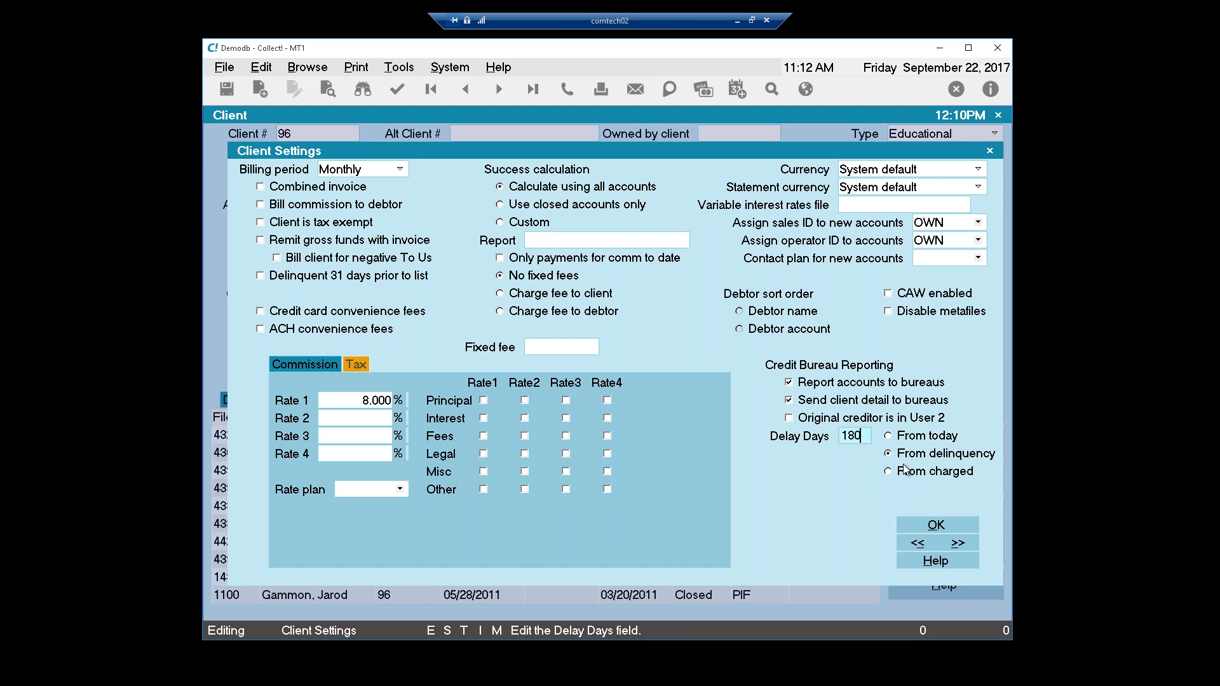
click(913, 474)
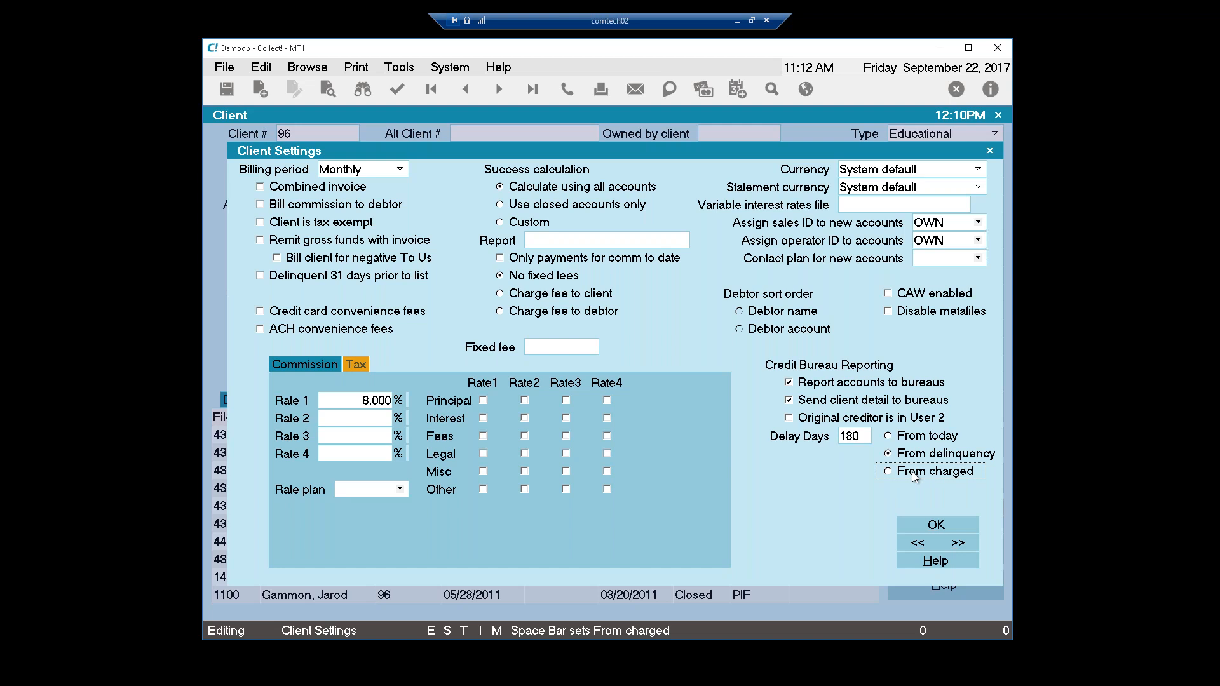
key(Up)
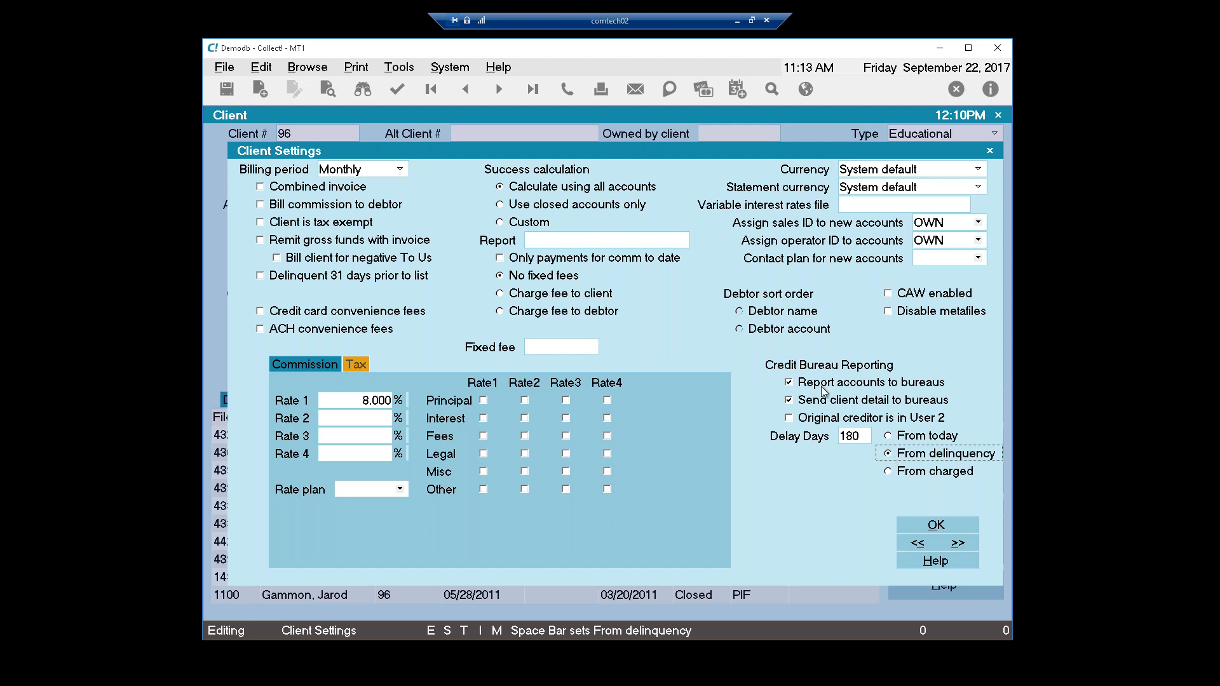
key(shift+Tab)
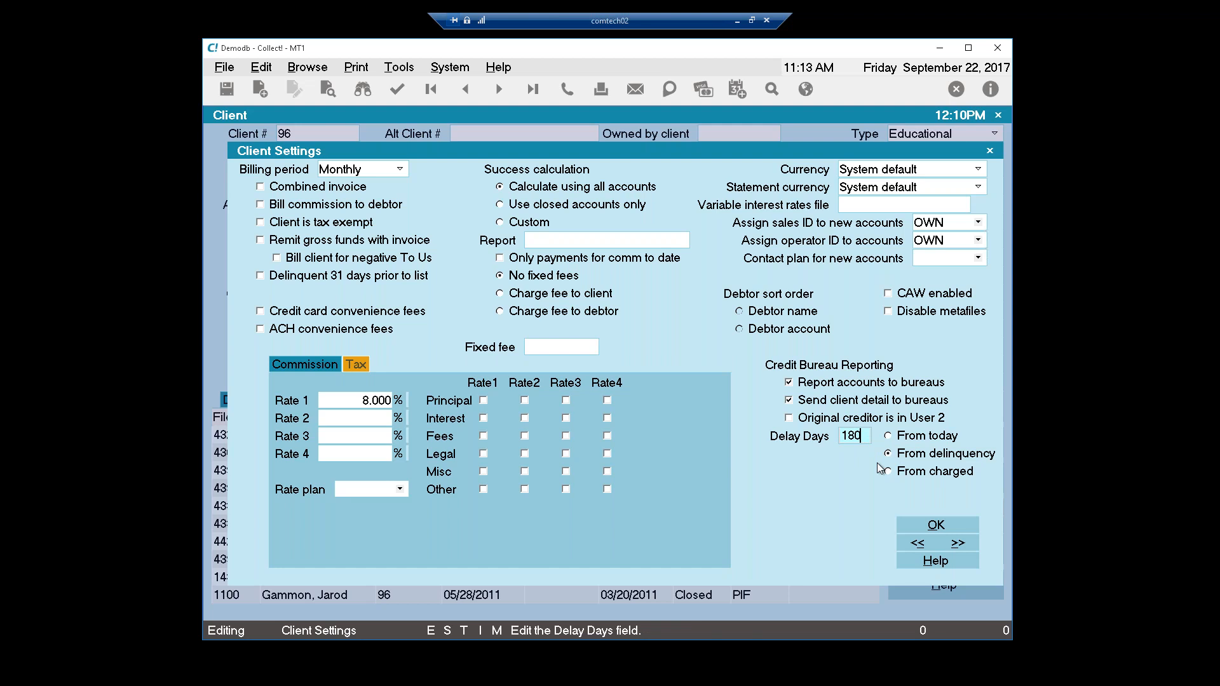
click(912, 475)
click(912, 458)
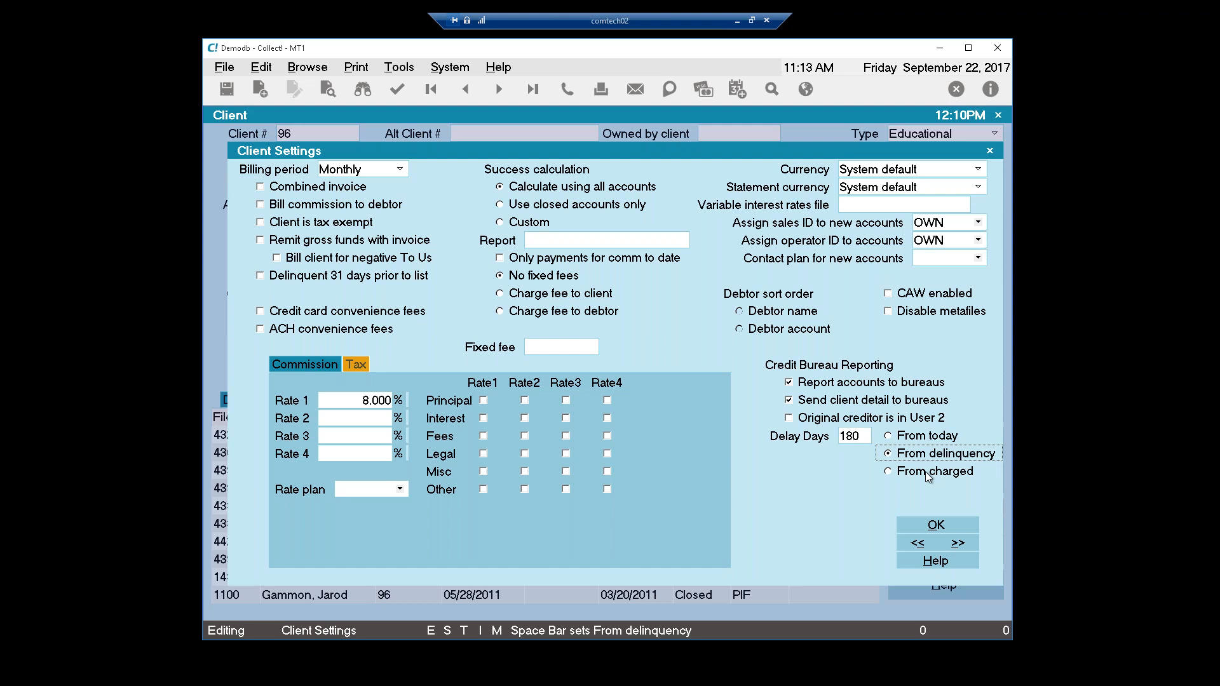
Step: Save the client settings, then close the Karate School Inc. record and the client list
click(931, 527)
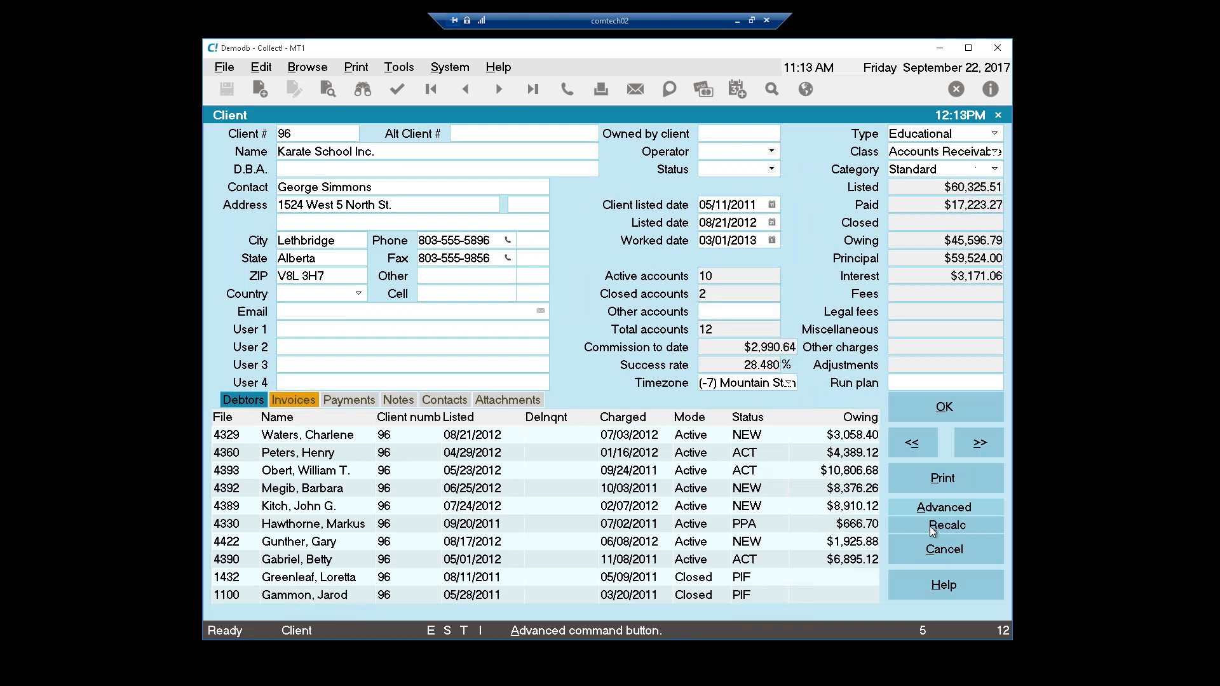
click(940, 409)
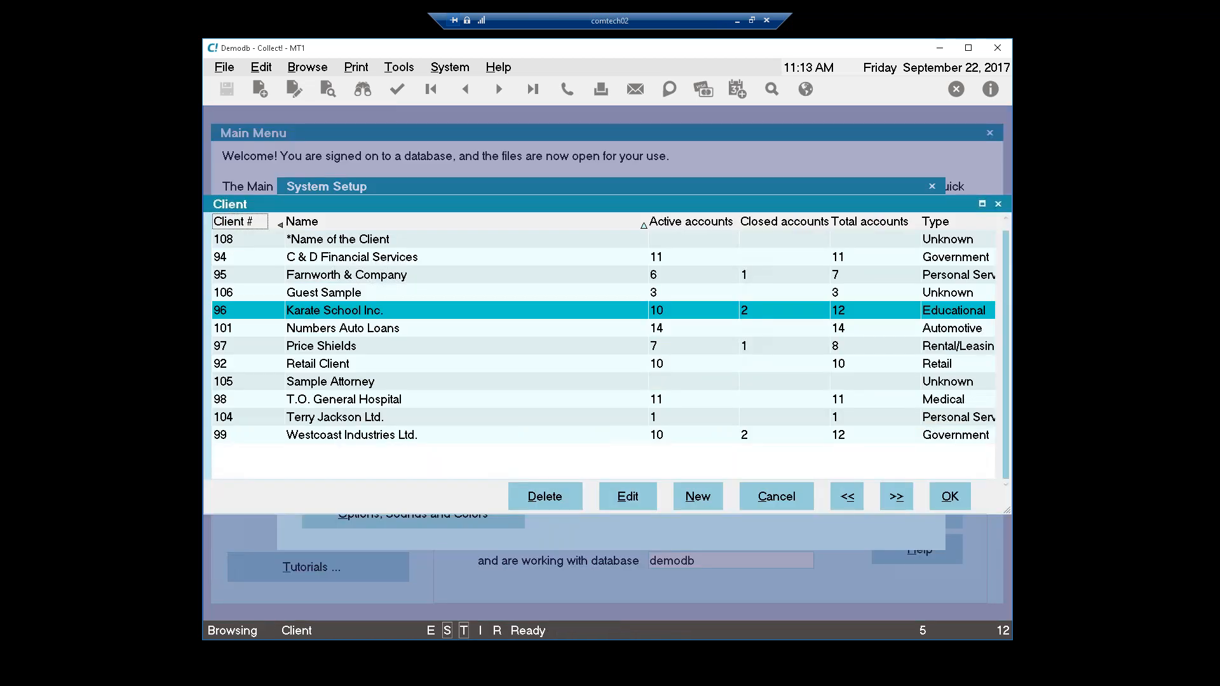
click(950, 496)
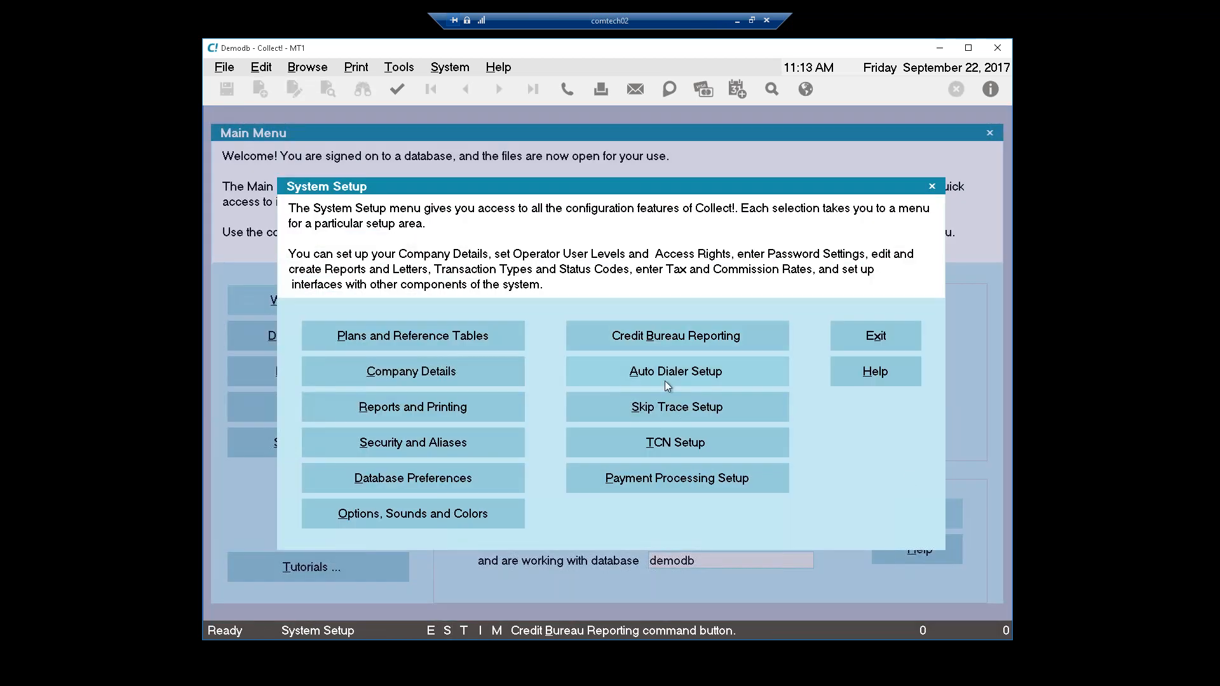
Step: In the Credit Bureau Setup, enable New Bus - Ignore reporting owing with a less than amount of 100.00, and save
click(617, 338)
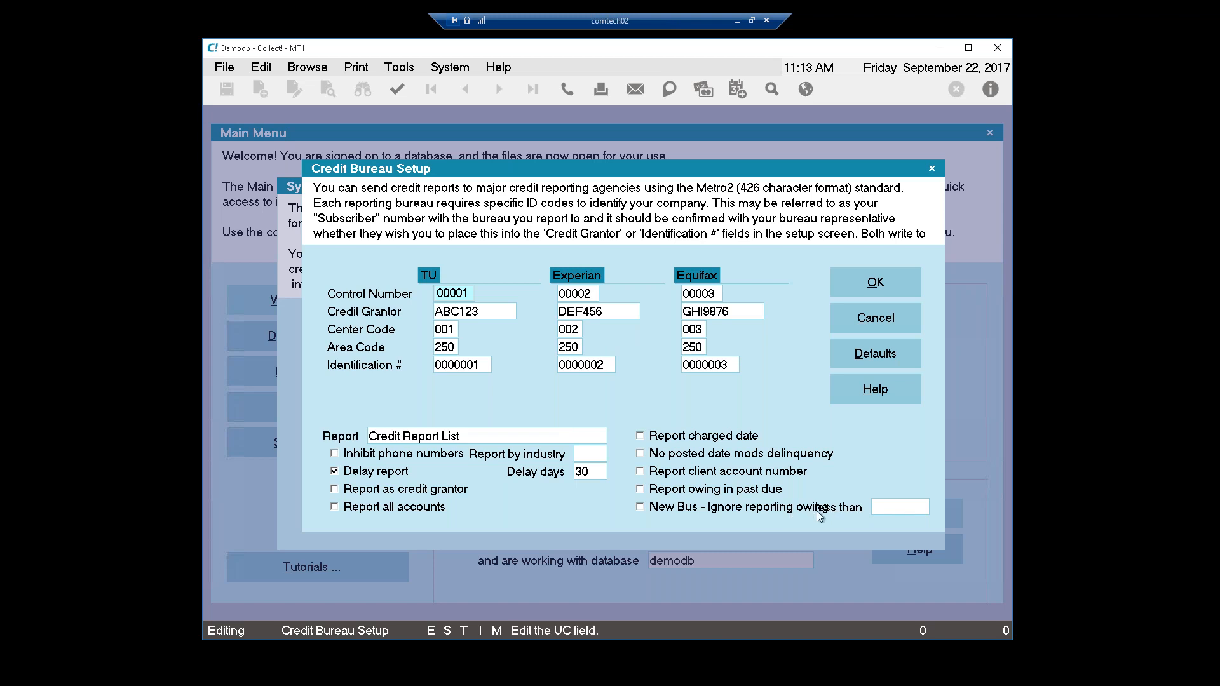
click(892, 510)
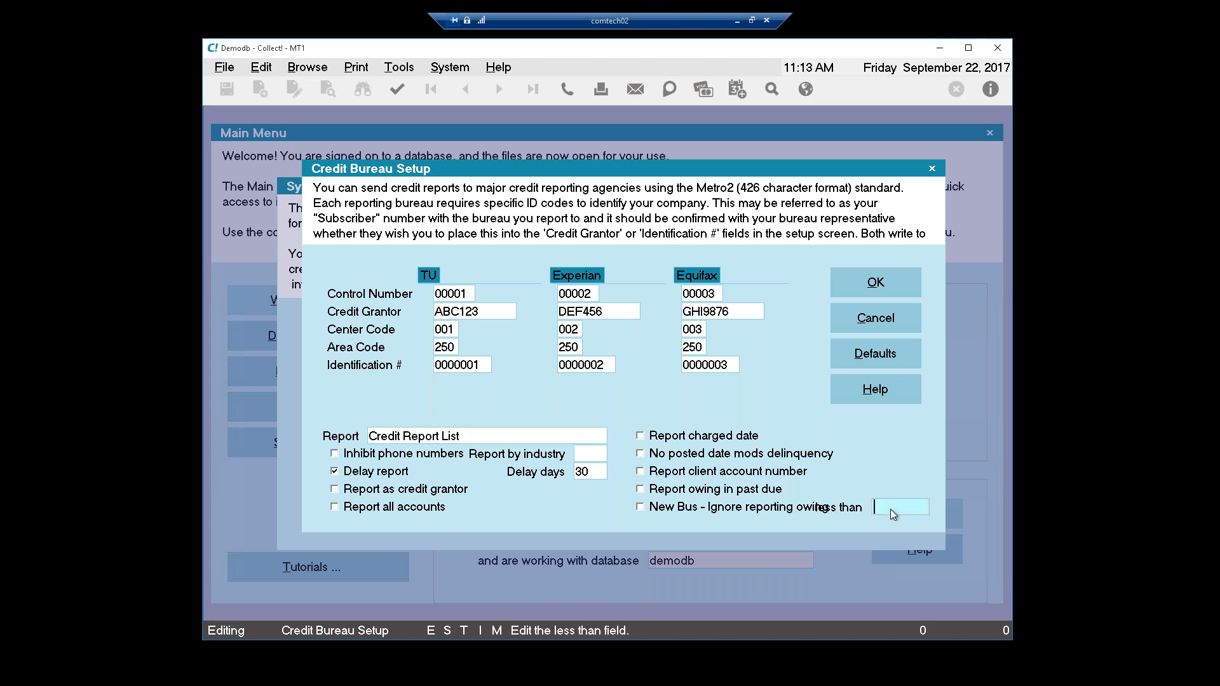
click(661, 508)
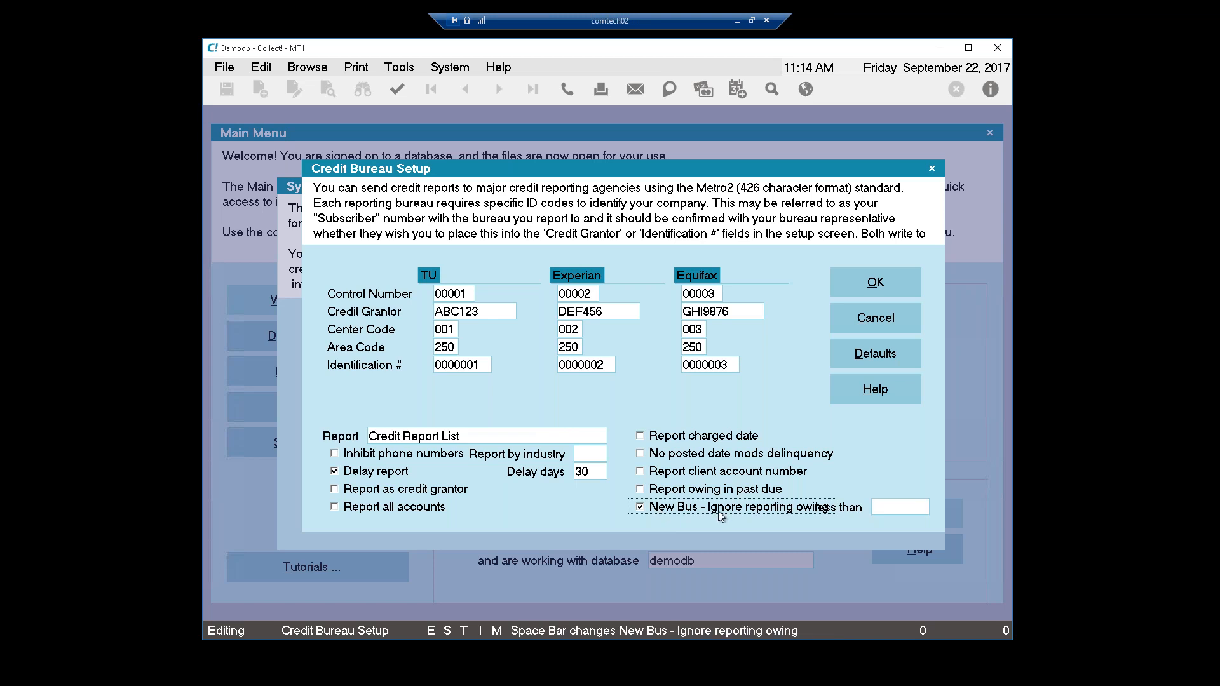
click(887, 512)
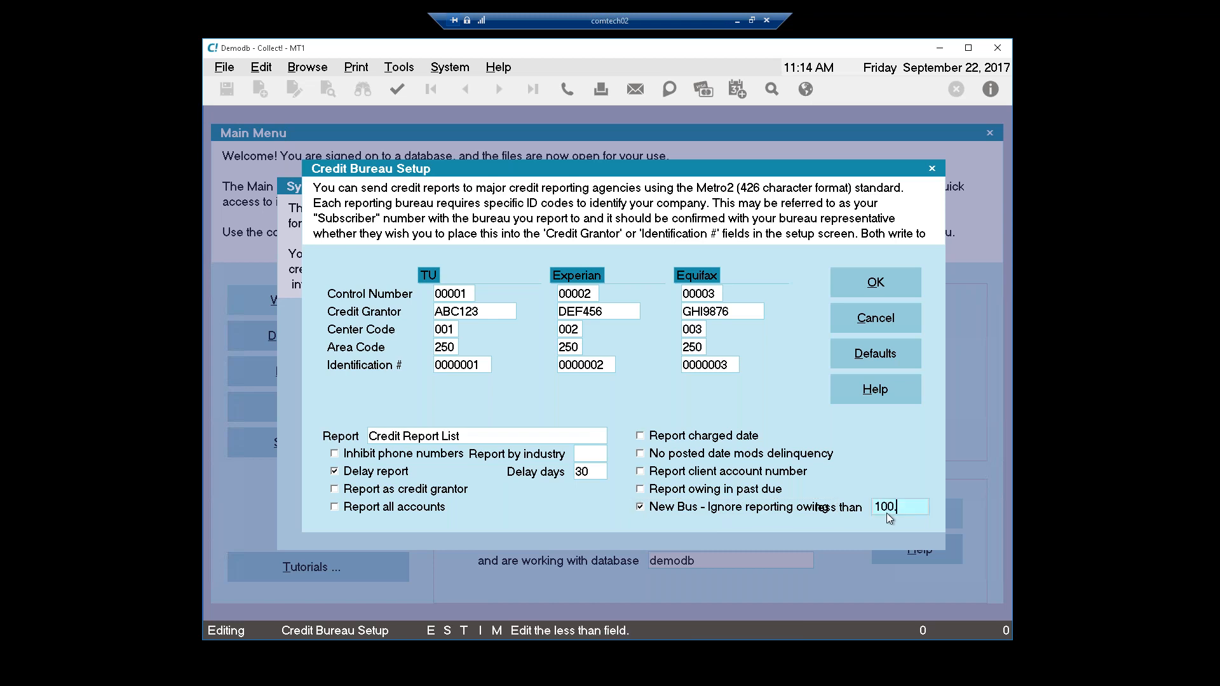
key(Return)
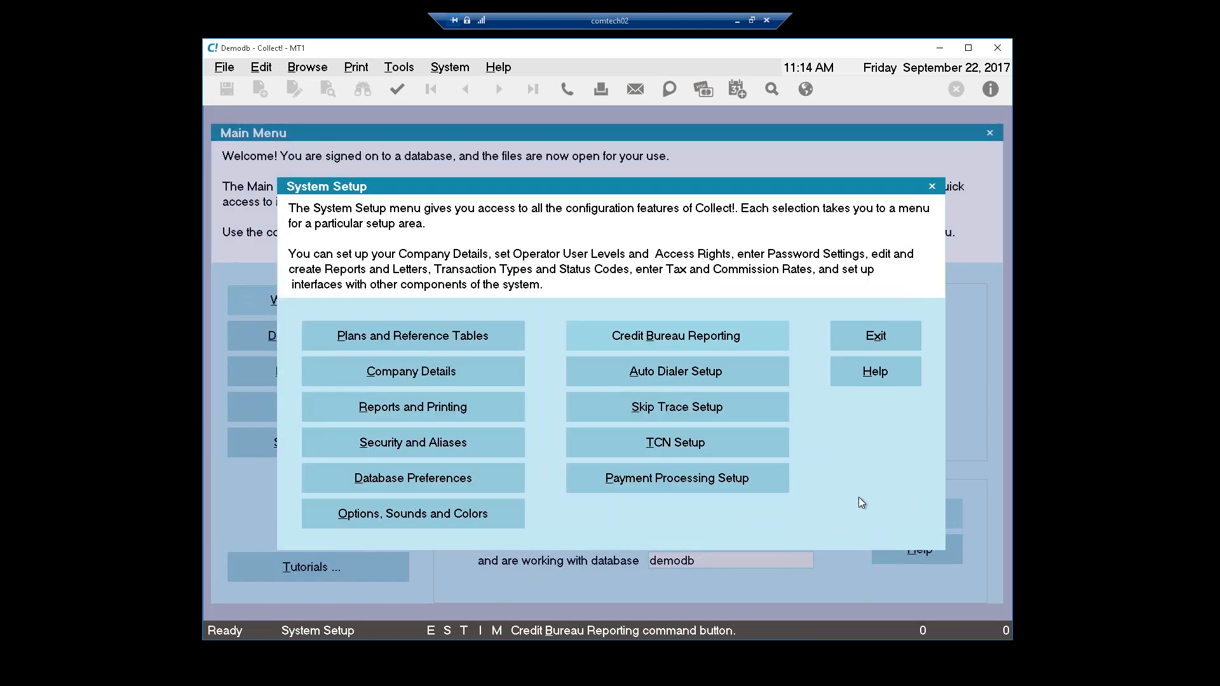
Step: Reopen the Credit Bureau Setup, change the ignore reporting owing less than amount to 50, and save
click(697, 345)
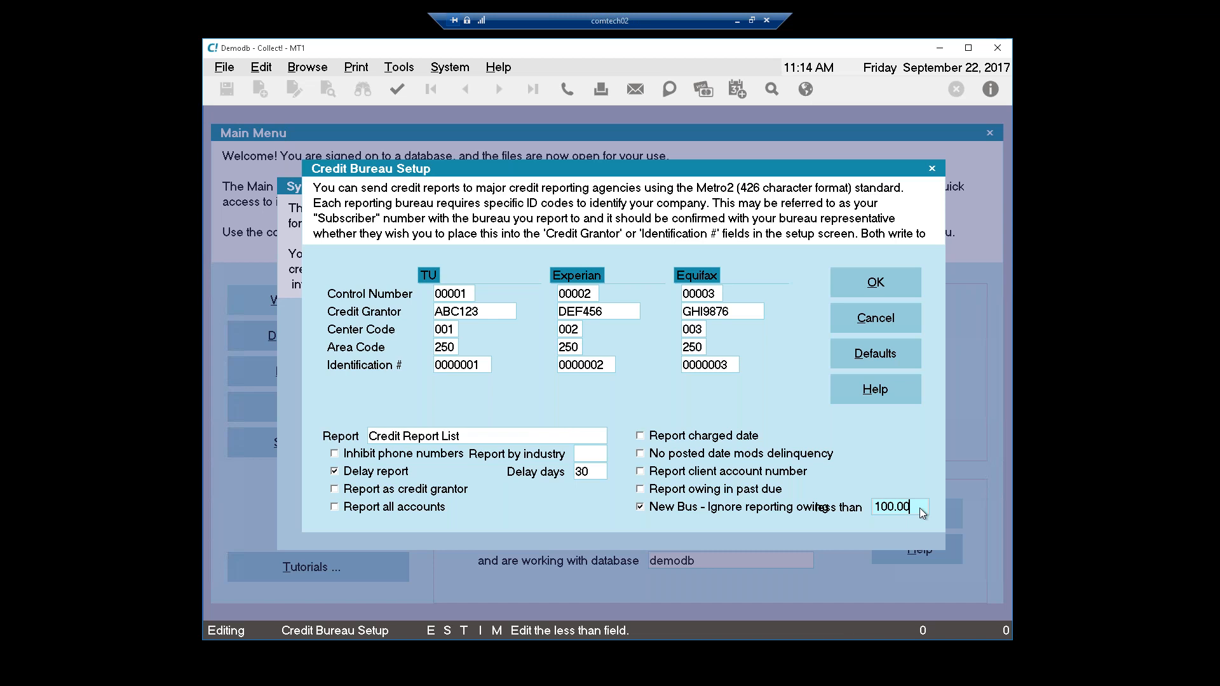
key(BackSpace)
key(BackSpace)
key(BackSpace)
key(BackSpace)
key(BackSpace)
text(5)
text(0)
key(Return)
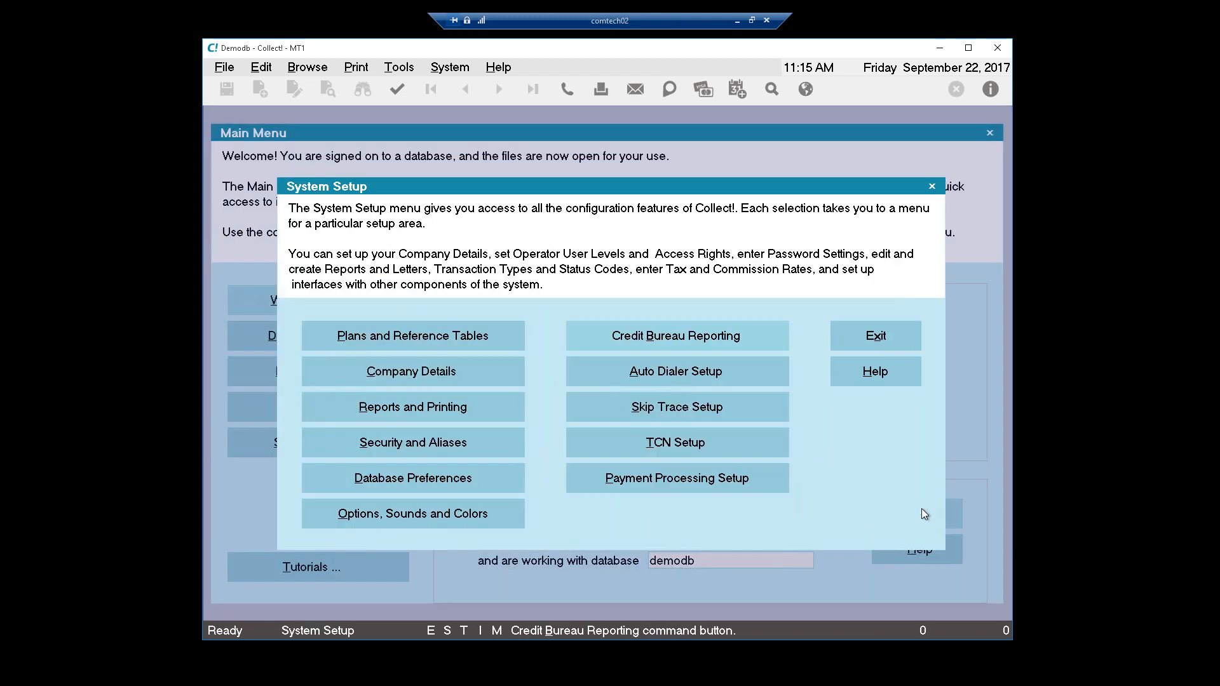
Step: Leave System Setup and open the client record for T.O. General Hospital from the list of clients
click(856, 342)
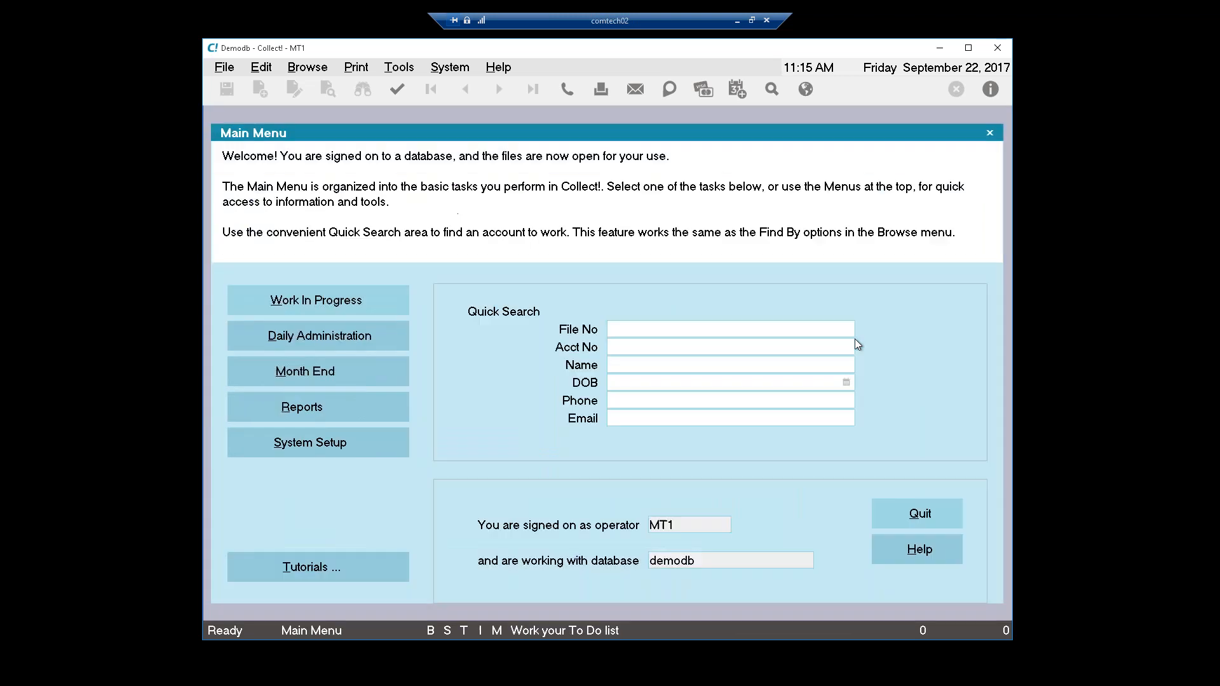
click(295, 69)
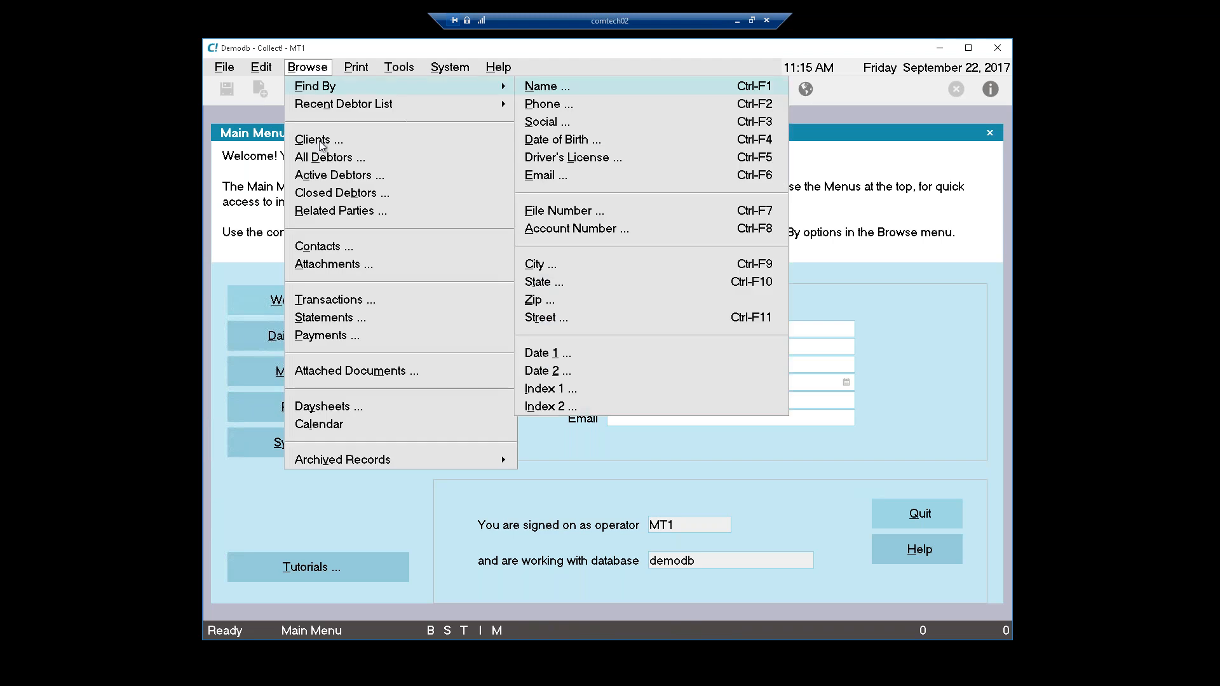
click(320, 141)
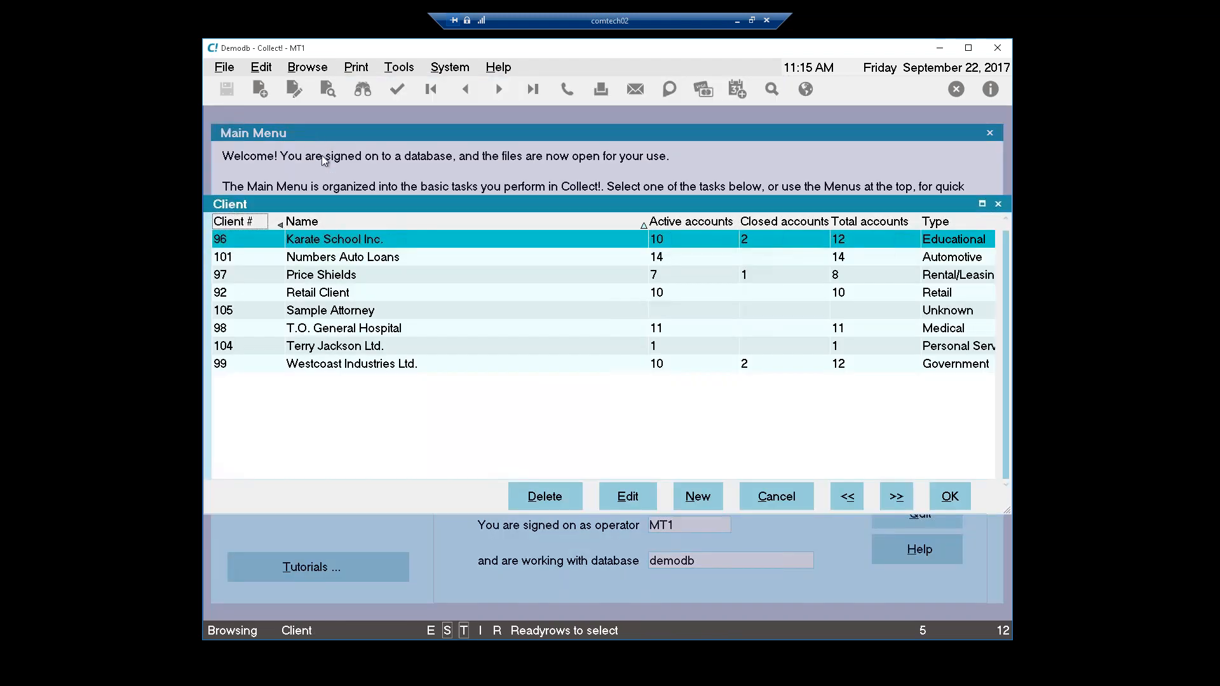
double_click(344, 333)
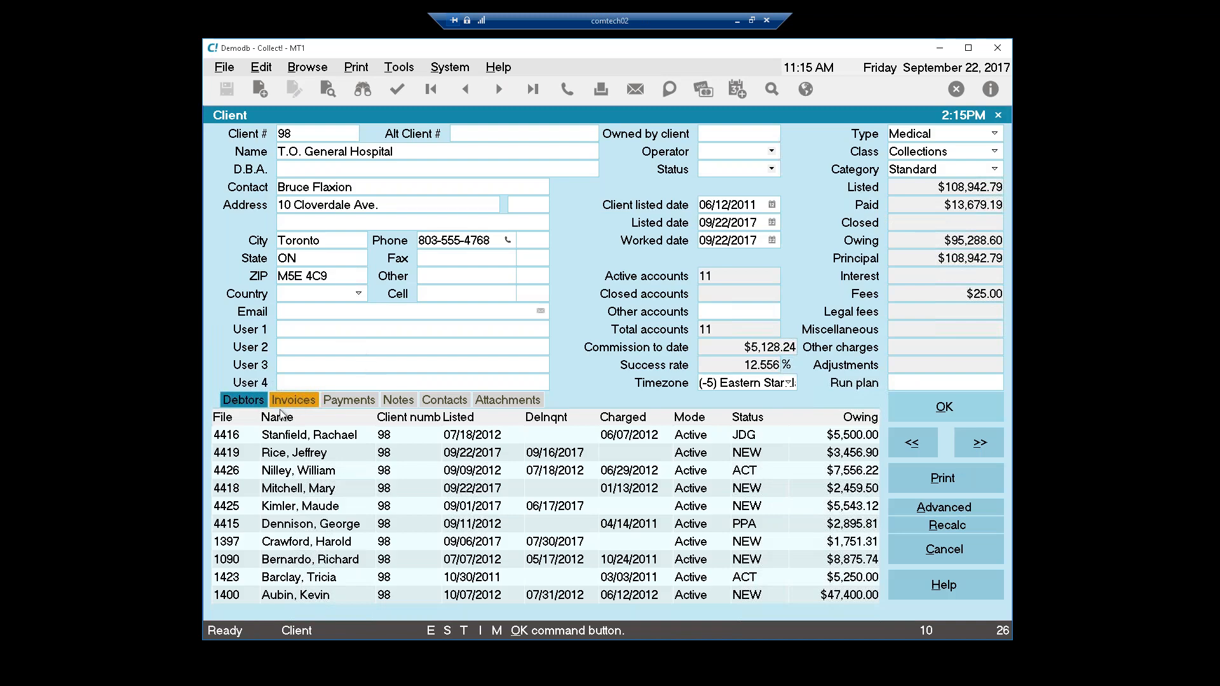
Step: Open the client's debtor list and tag the four NEW accounts listed in September 2017
click(265, 401)
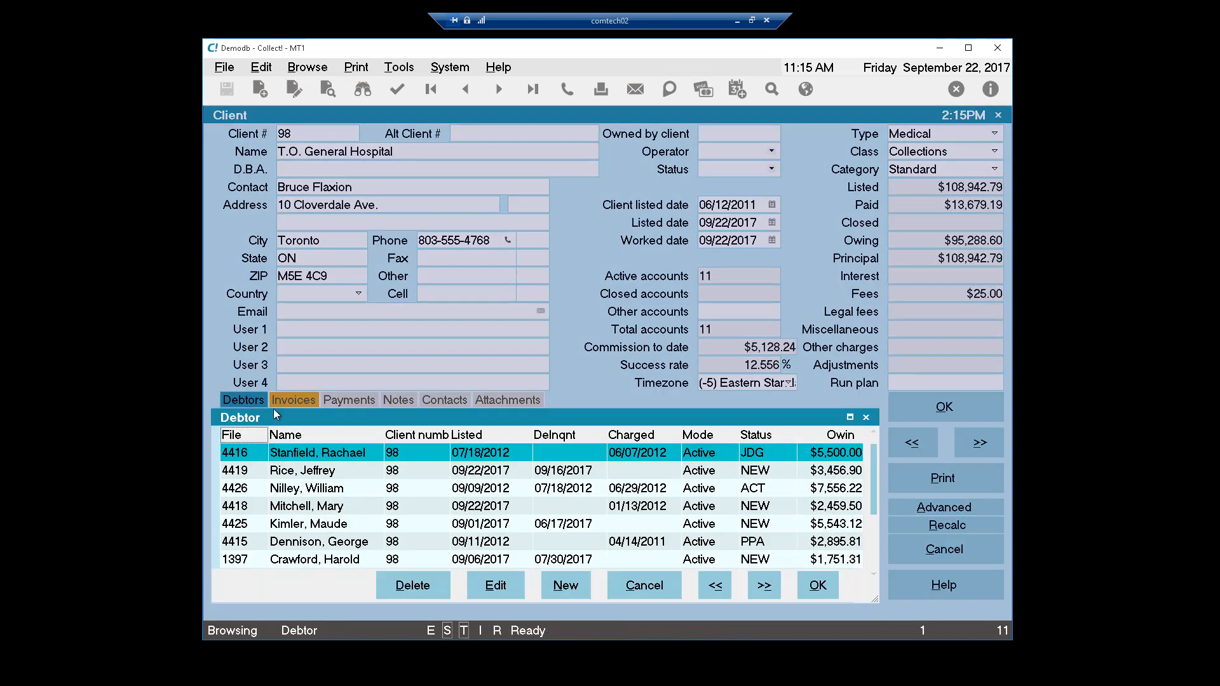
key(Down)
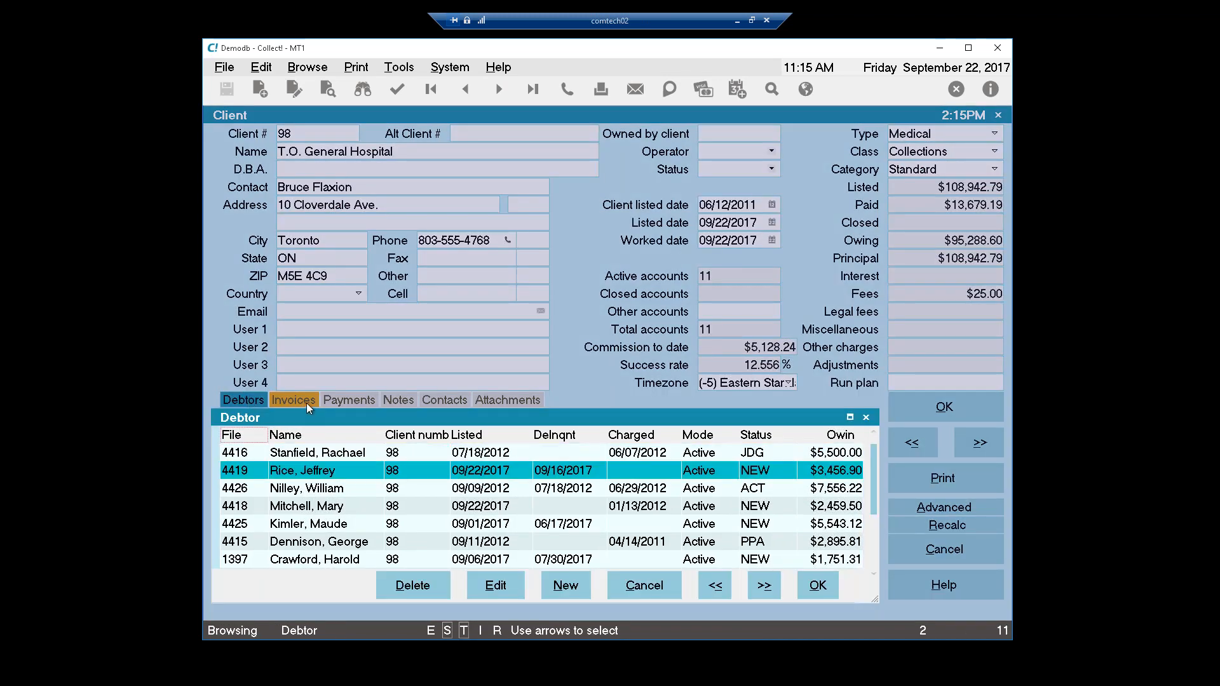
key(space)
key(Down)
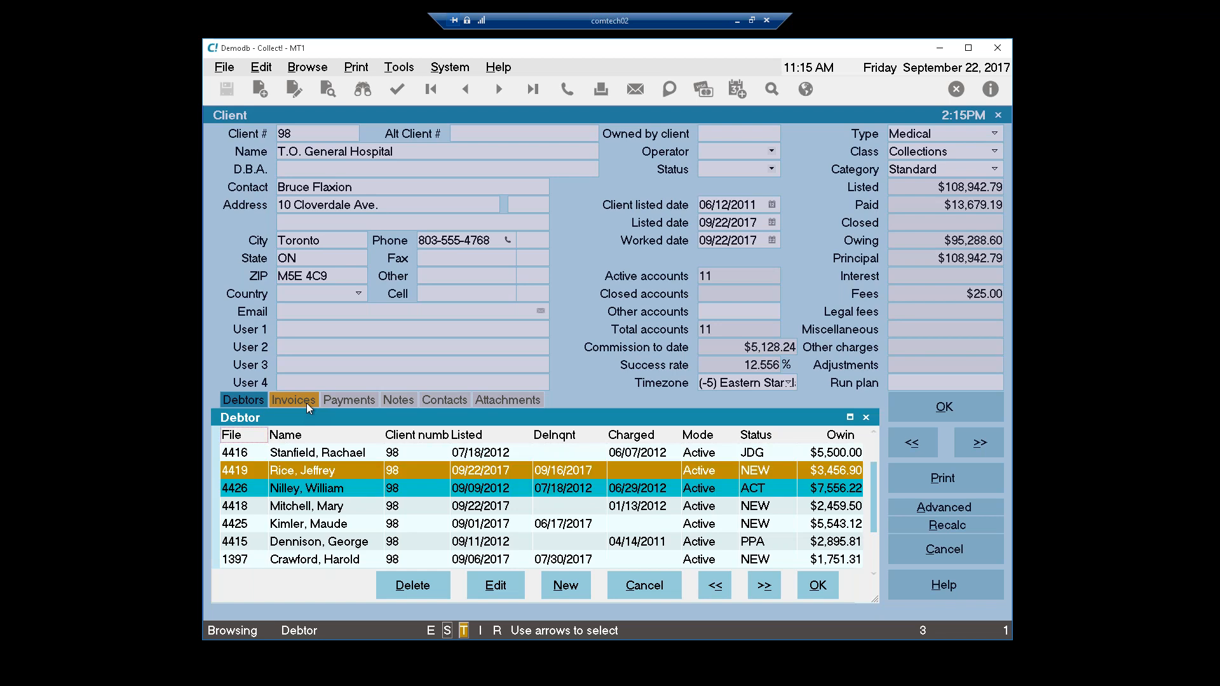
key(Down)
key(Down)
key(space)
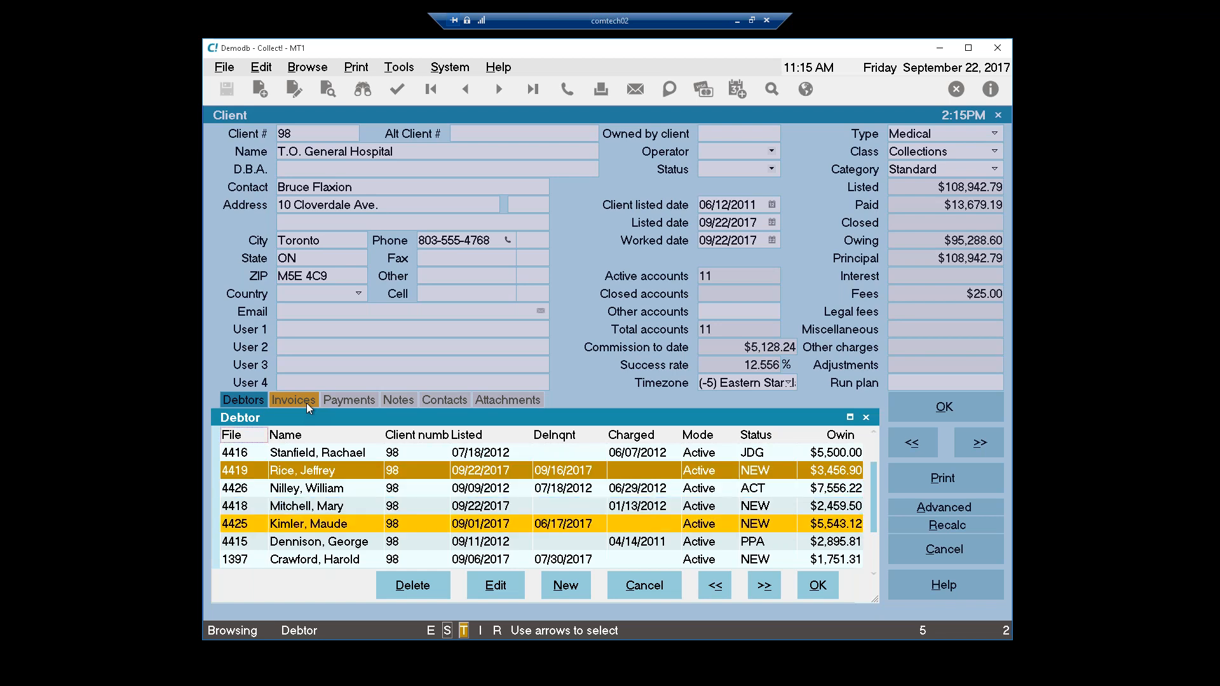
key(Down)
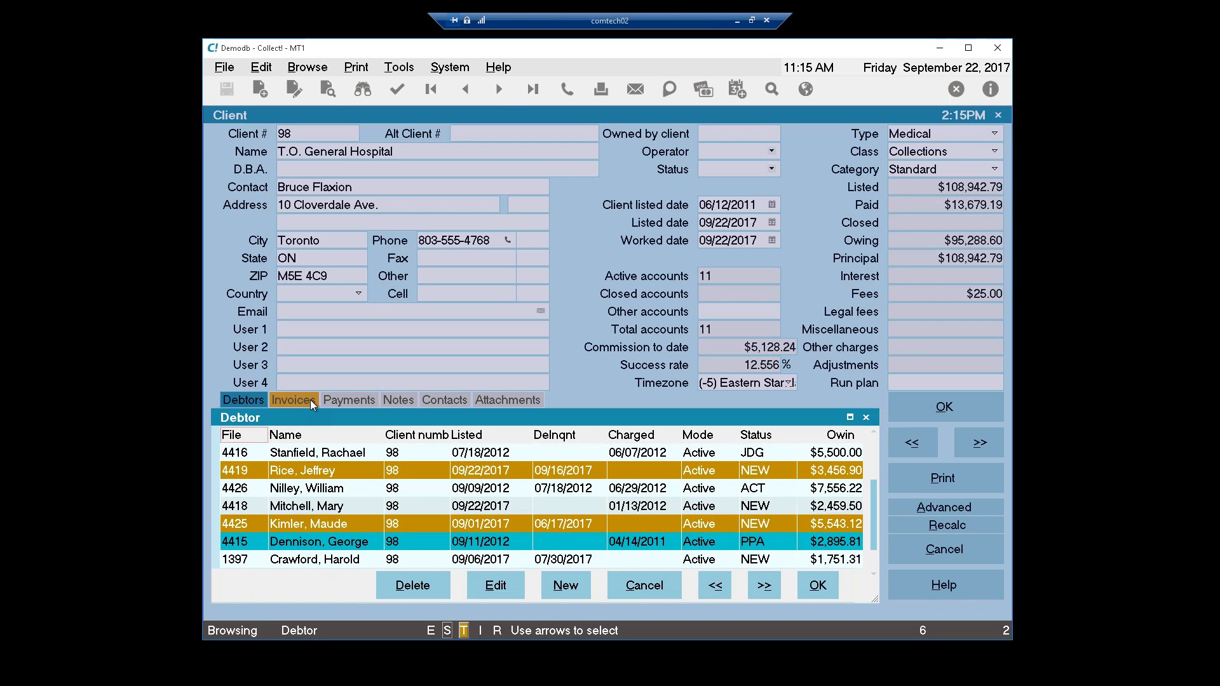
key(Down)
key(space)
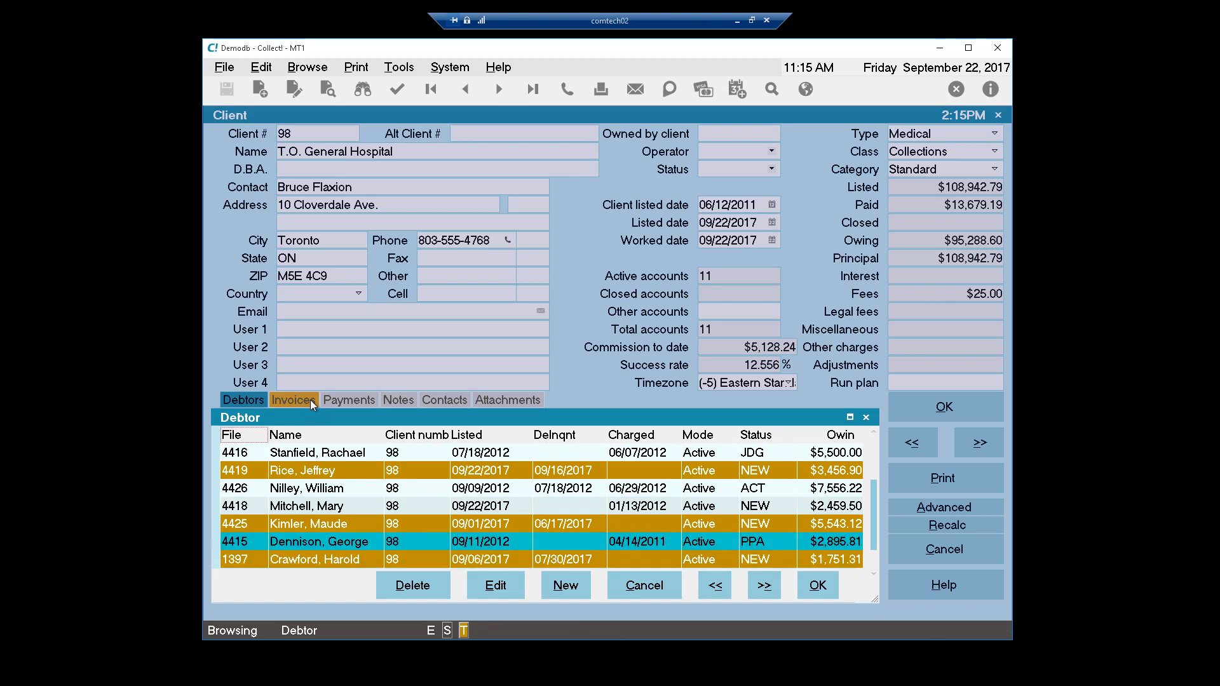
key(Up)
key(Up)
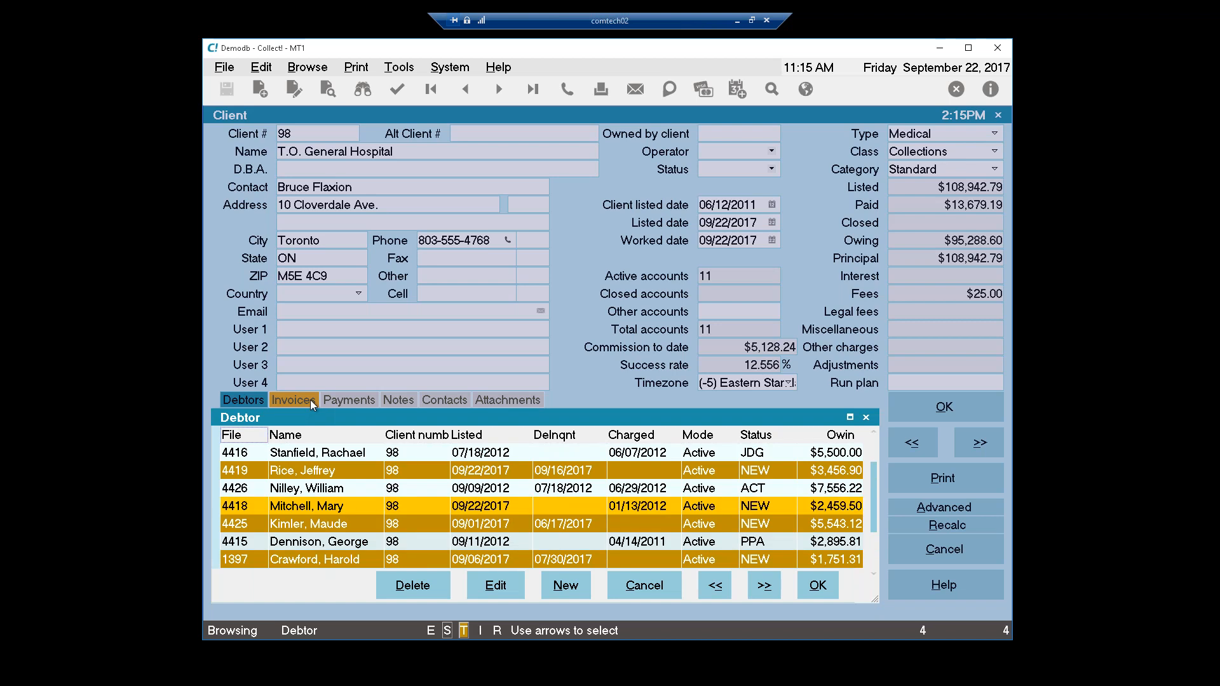
Step: Close the debtor list, the T.O. General Hospital record and the client list to return to the main menu
click(932, 404)
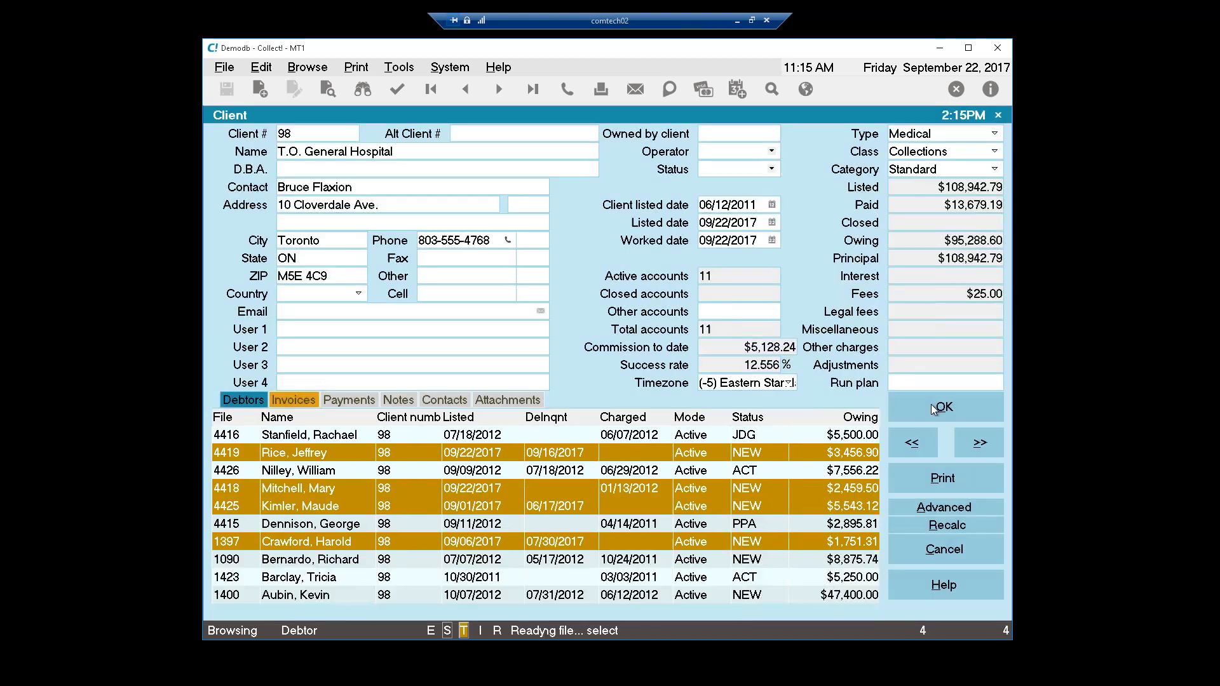
click(960, 406)
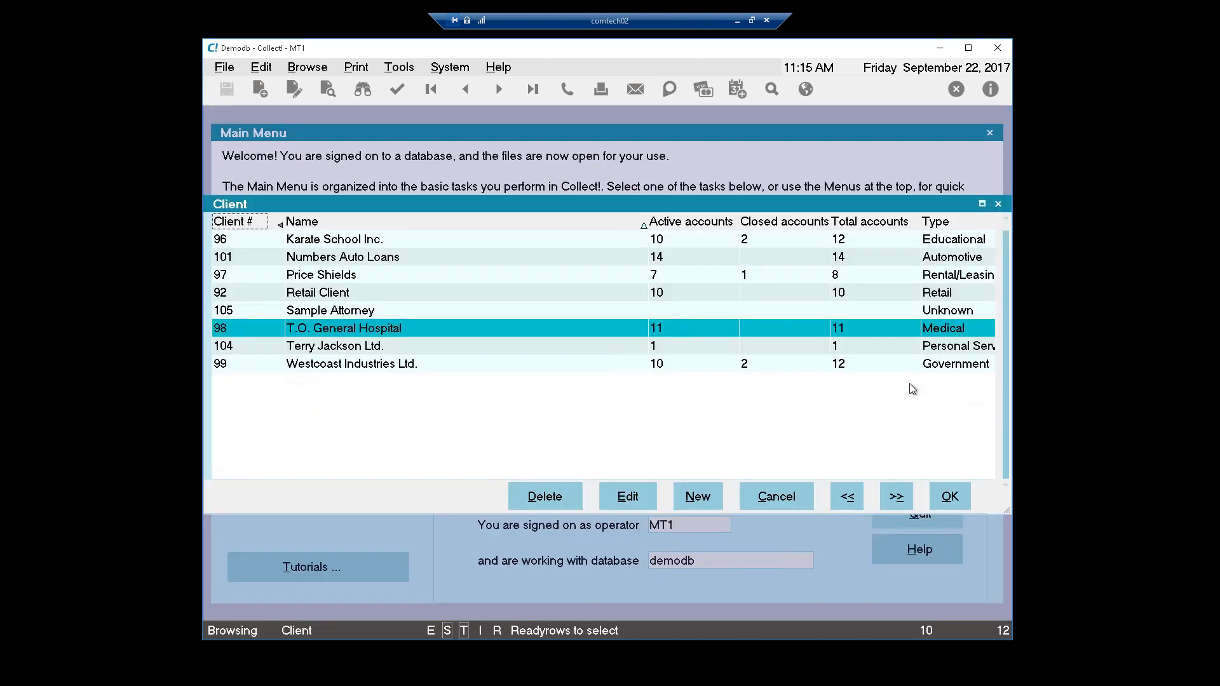
click(947, 496)
Step: Browse all debtors and restrict the list to the tagged accounts only
click(307, 66)
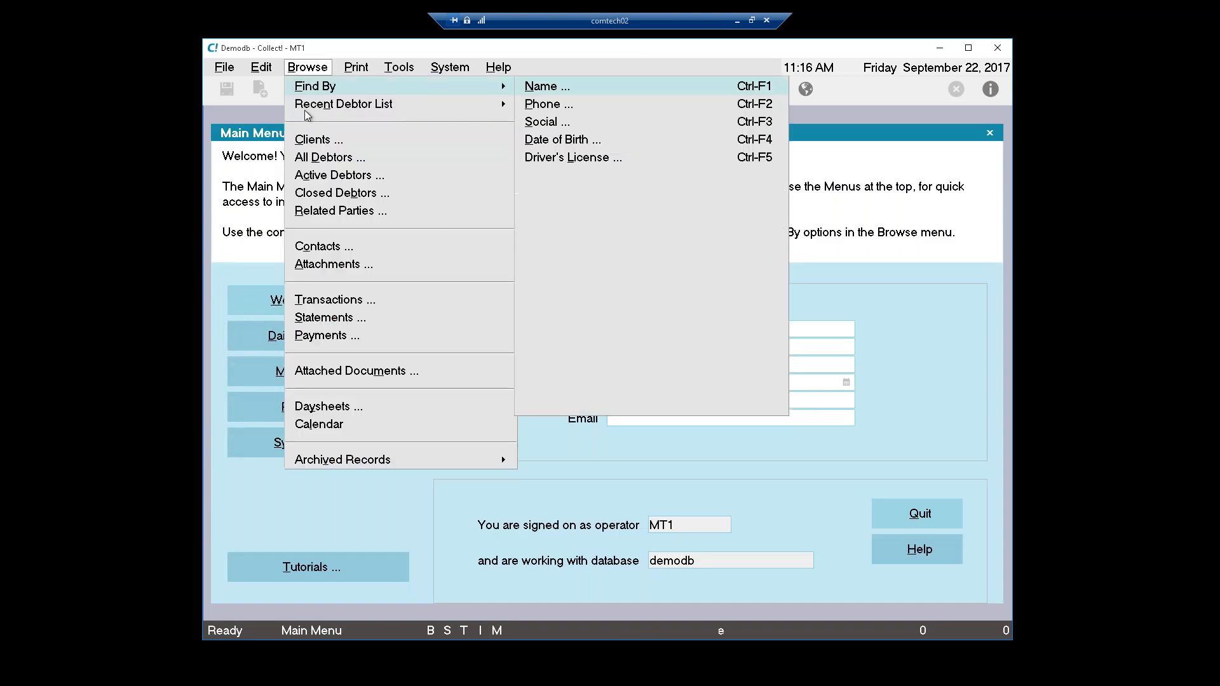
click(312, 156)
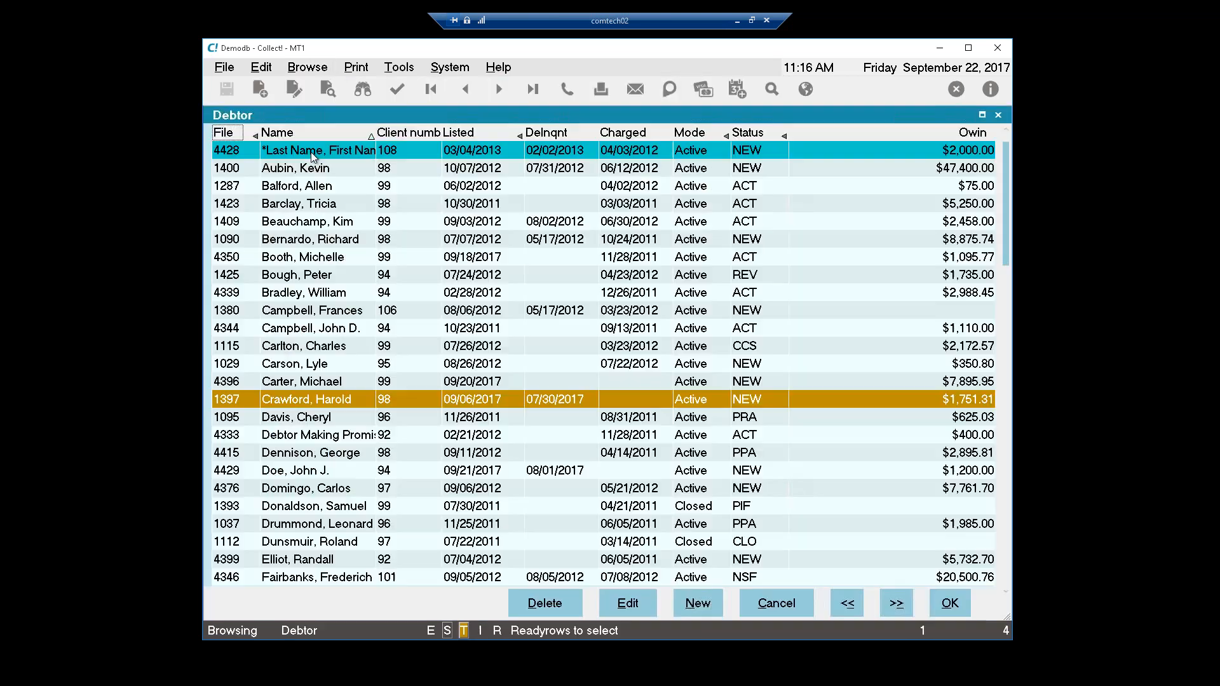
click(261, 68)
click(300, 354)
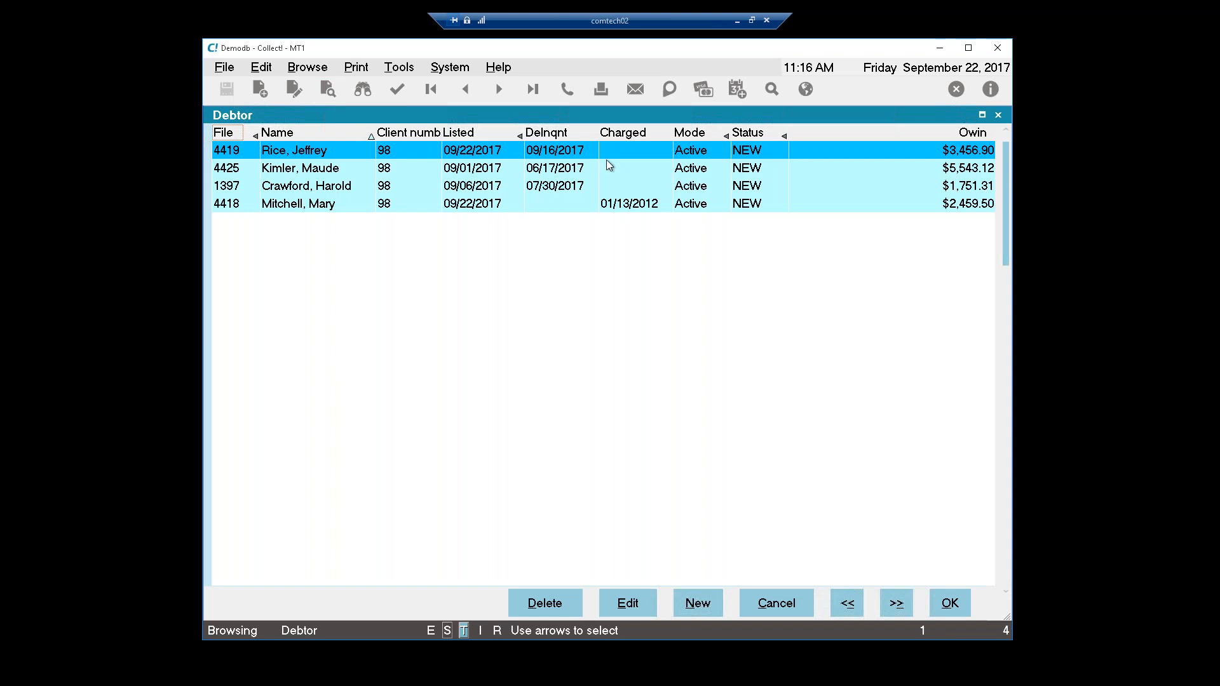
Step: Examine the listed, delinquency and charged date columns for the tagged accounts
click(485, 136)
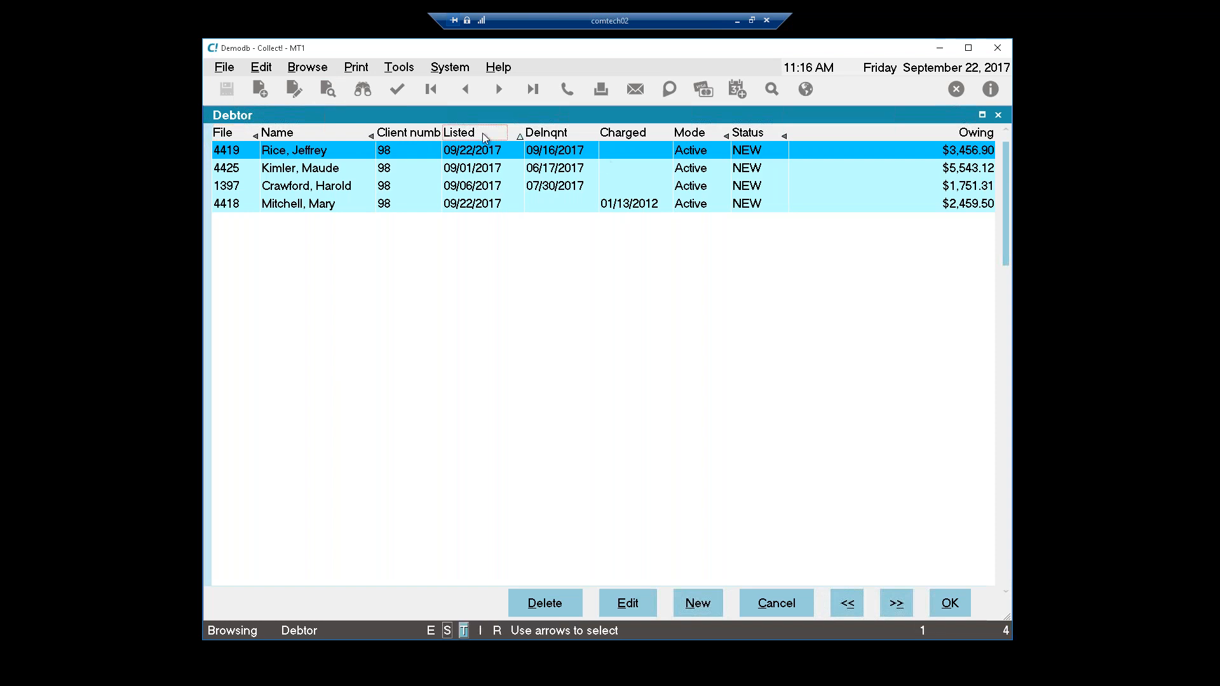
click(571, 138)
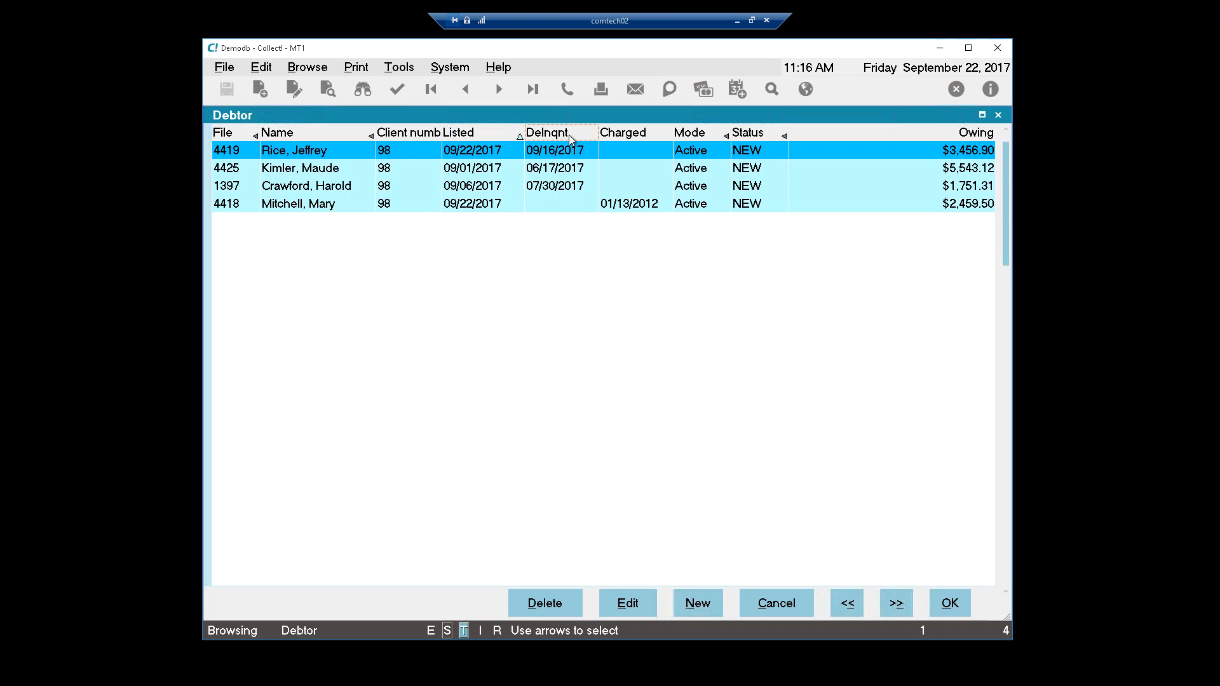
click(651, 136)
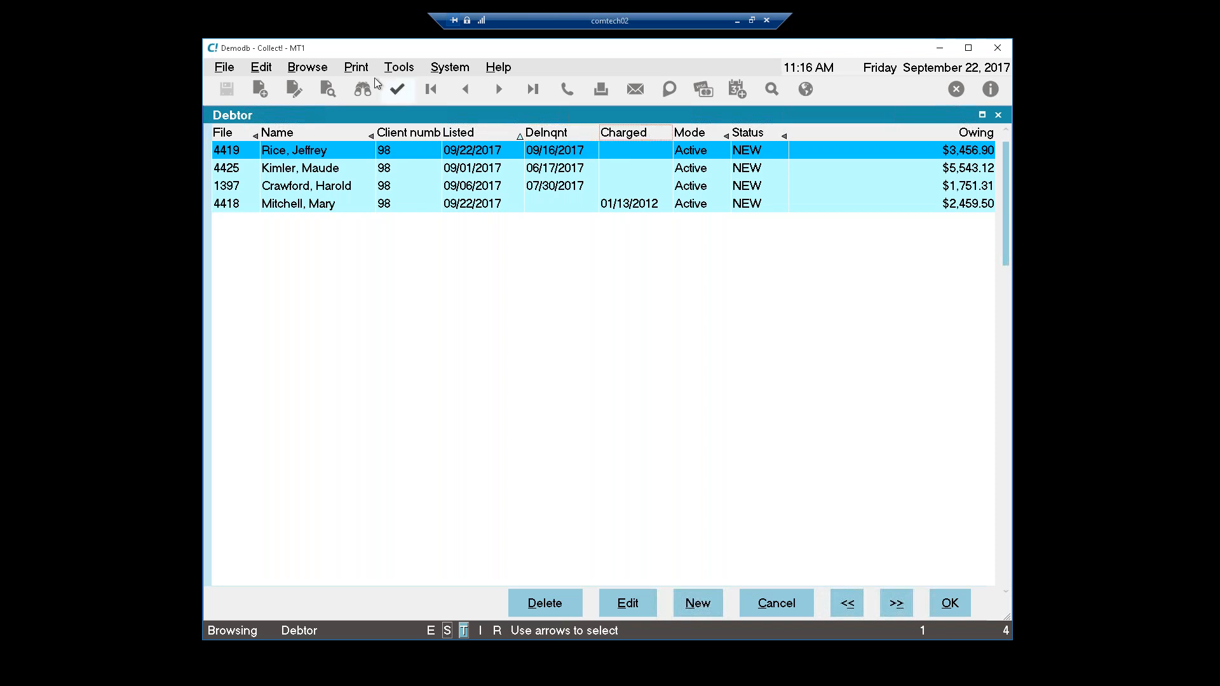
Step: Check the credit bureau delay days in T.O. General Hospital's advanced client settings, and return to the tagged debtor list
click(310, 67)
click(332, 141)
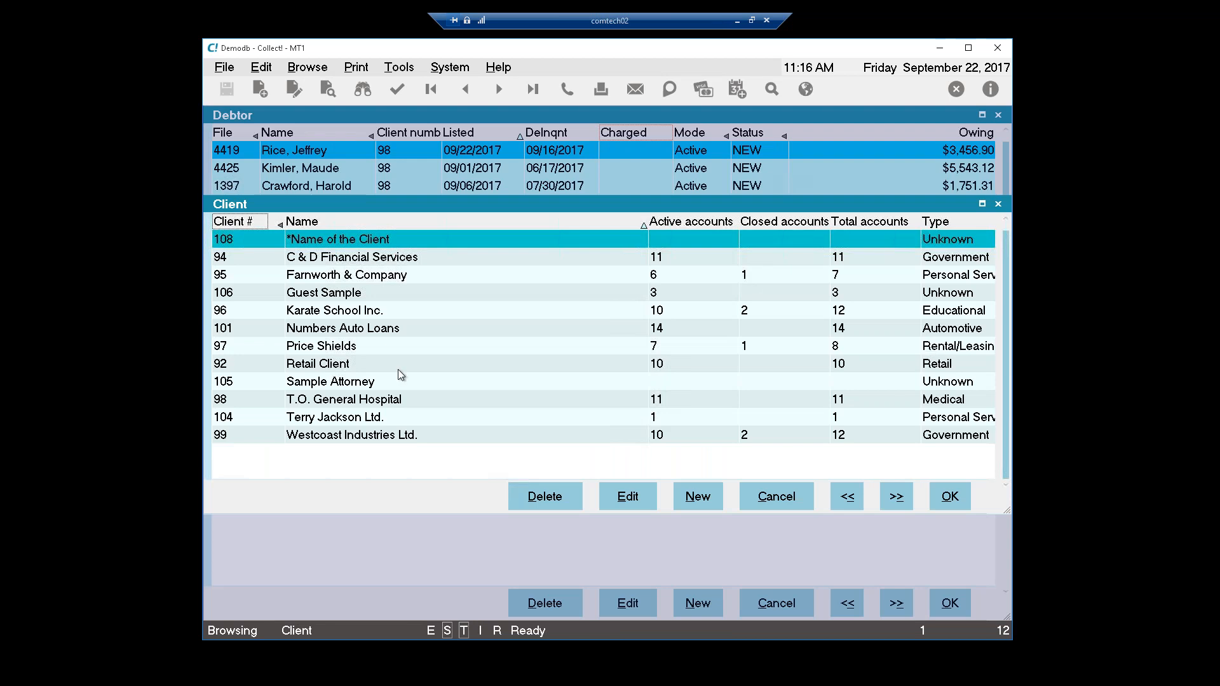
double_click(321, 402)
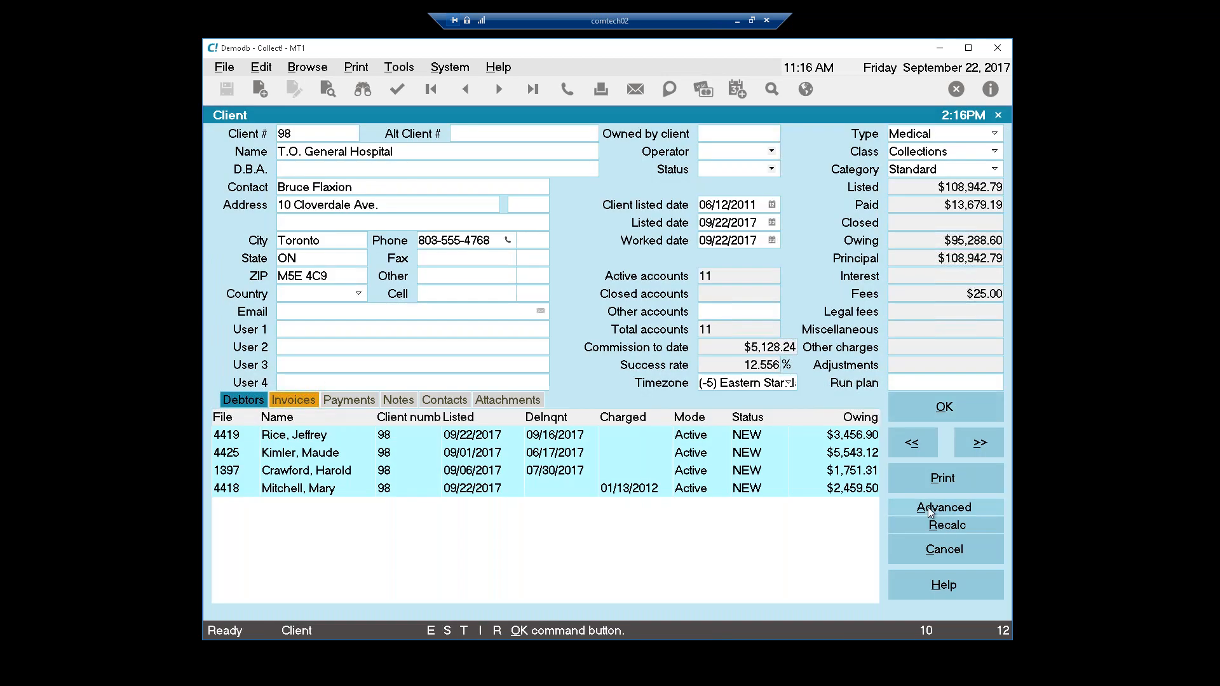
click(921, 507)
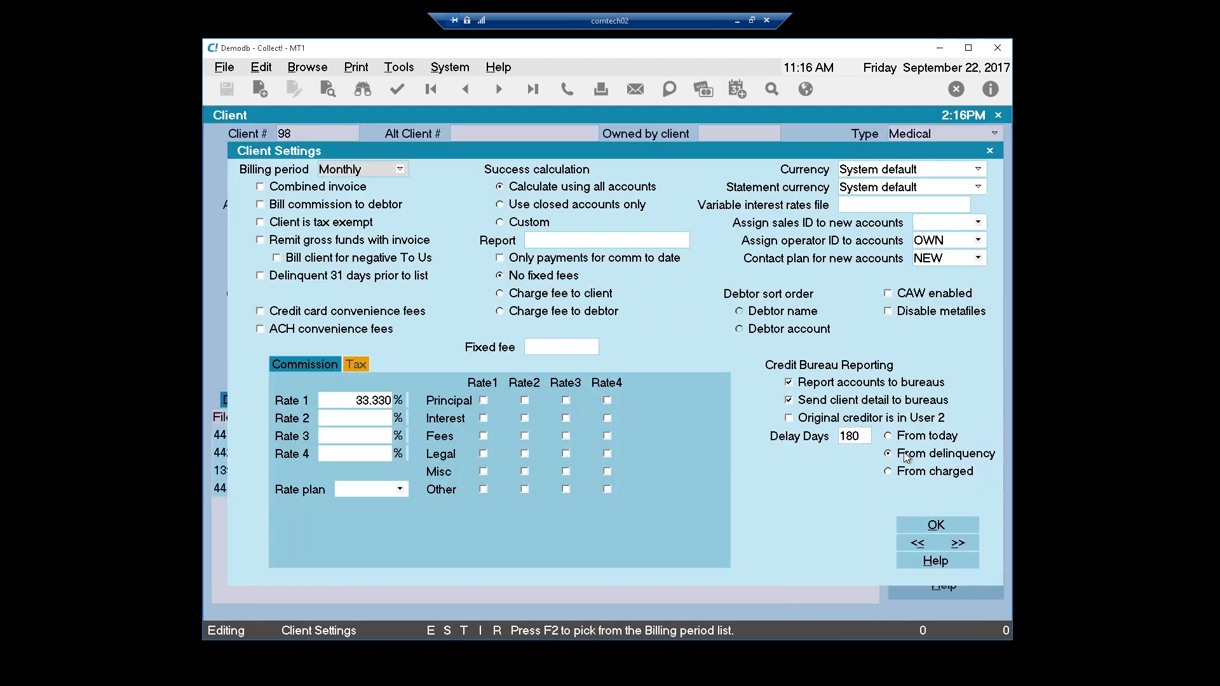
click(864, 436)
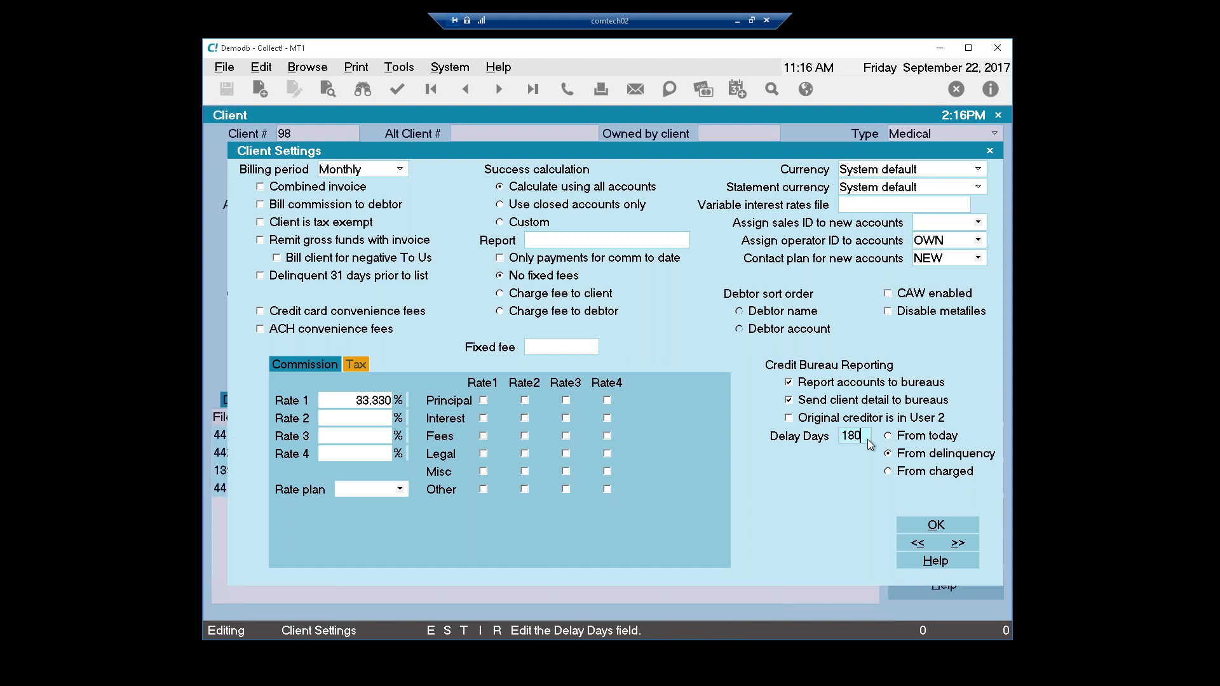
click(951, 525)
click(917, 410)
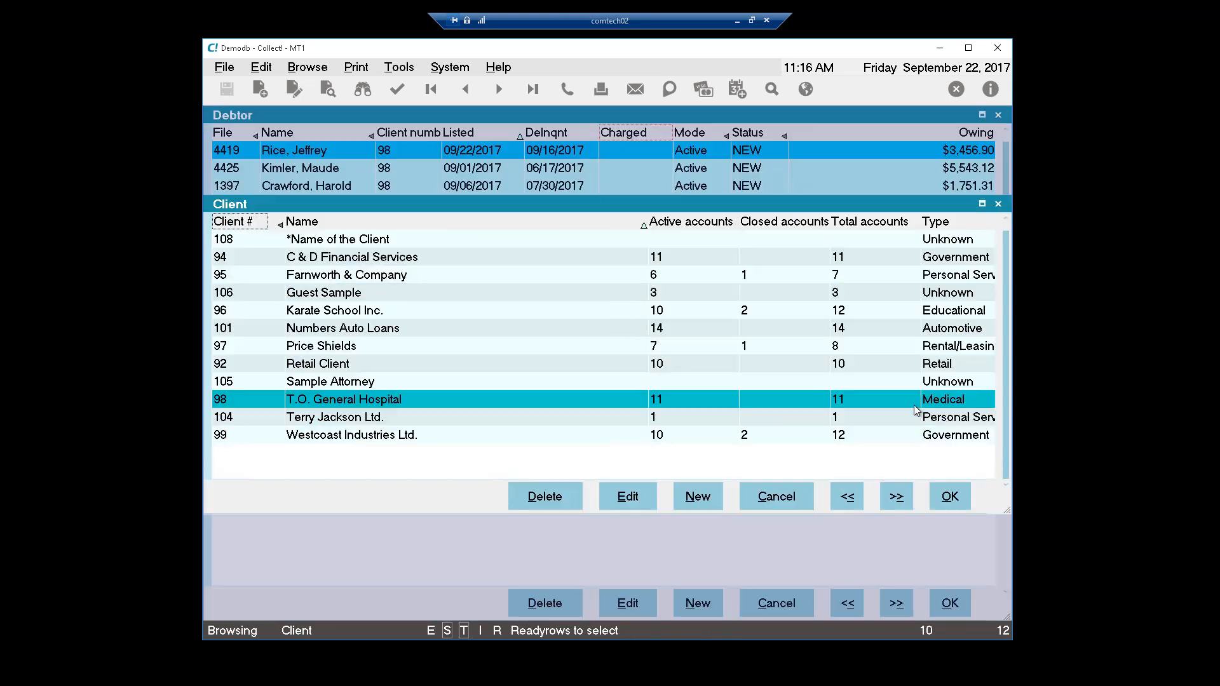
click(961, 495)
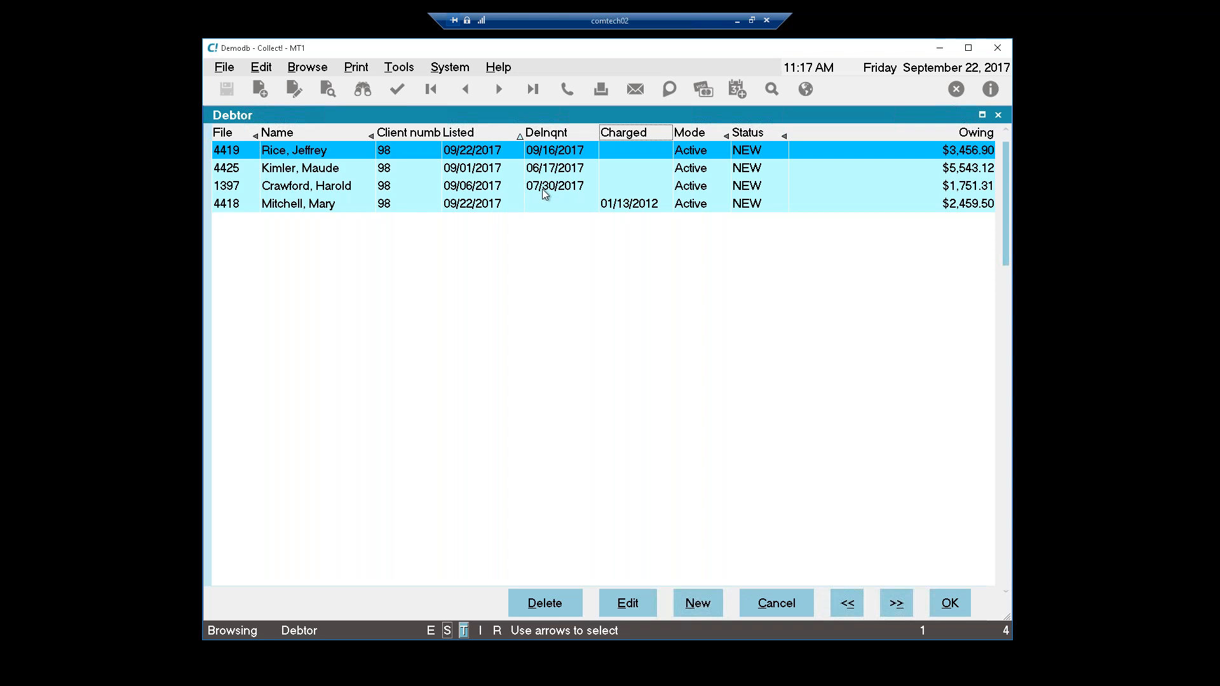
Step: Review the tagged accounts' dates one by one down to the last account in the list
key(Down)
key(Down)
key(Down)
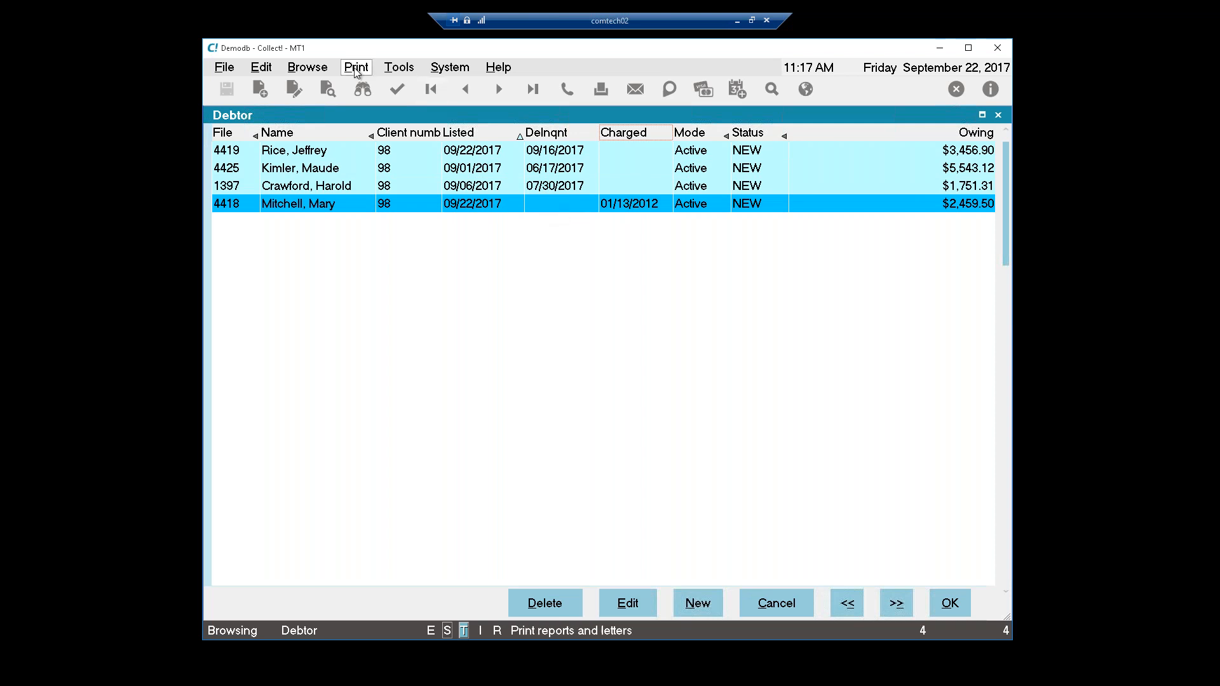
Step: Start batch processing with Prepare accounts for CBR on the individually tagged records and continue to the bureau report details
click(399, 68)
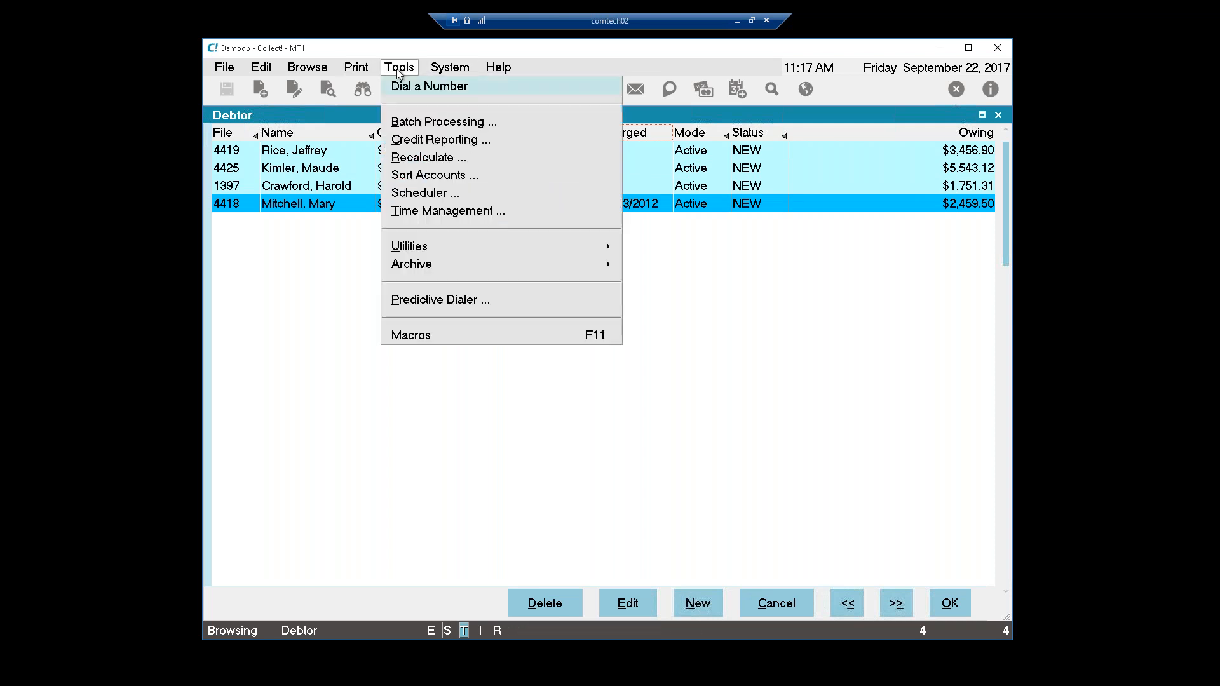
click(407, 120)
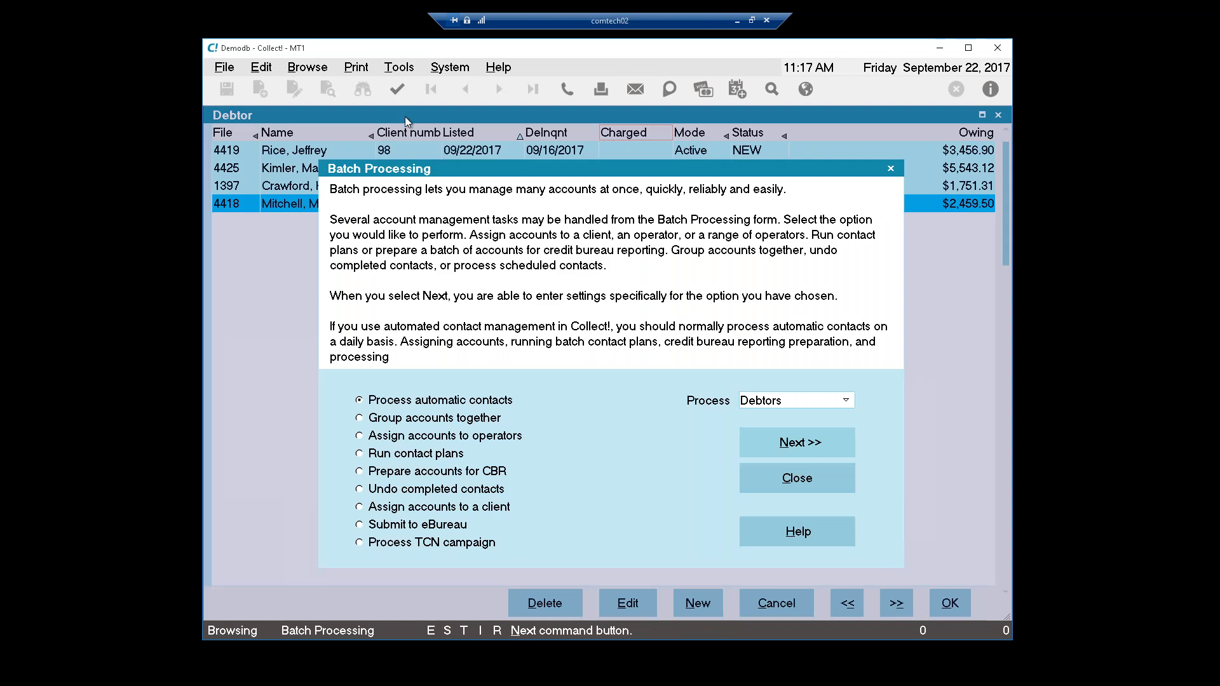
click(476, 471)
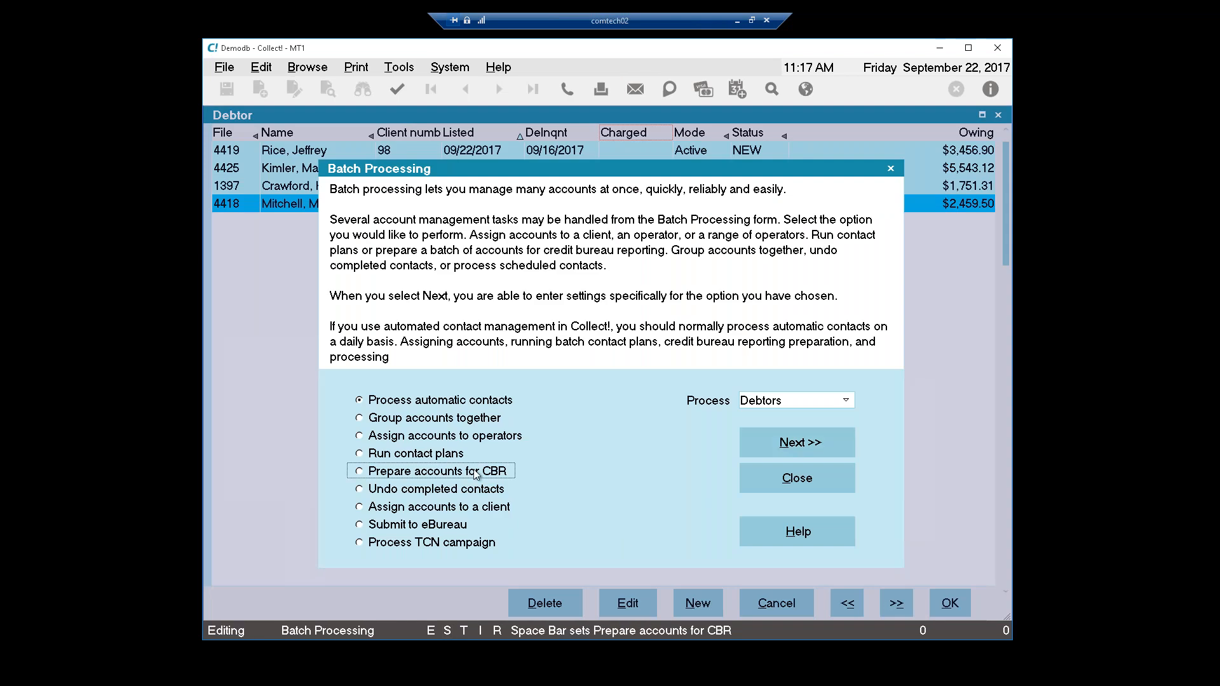
click(802, 443)
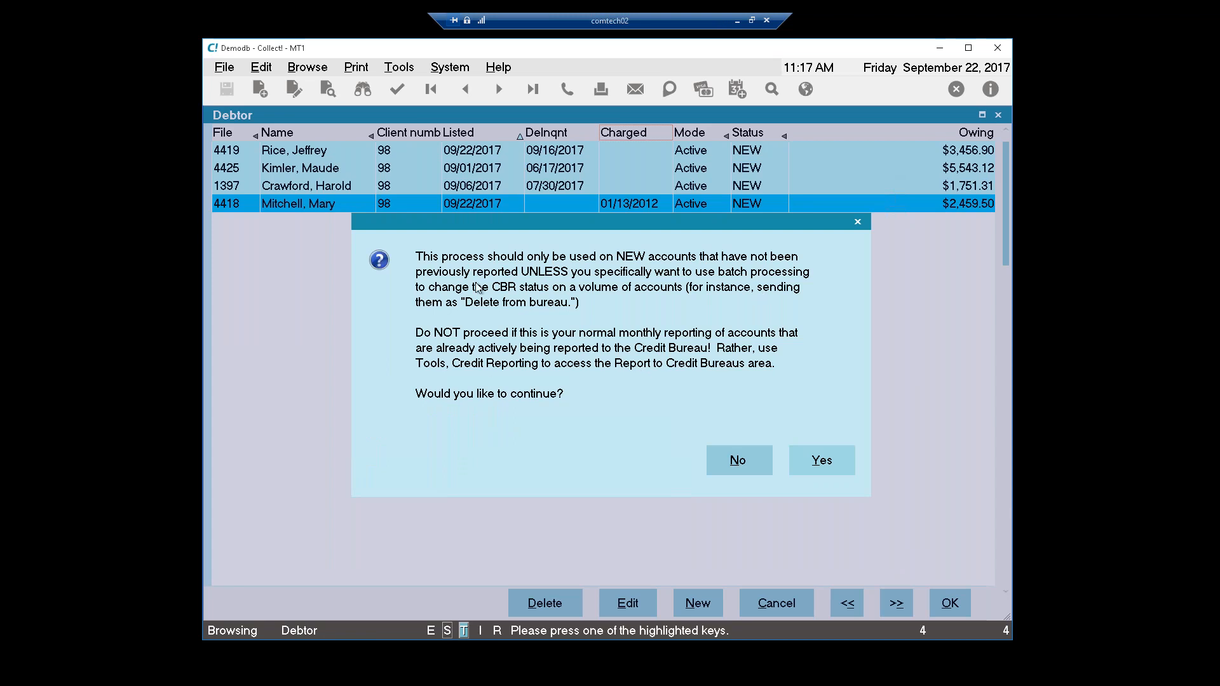
click(817, 466)
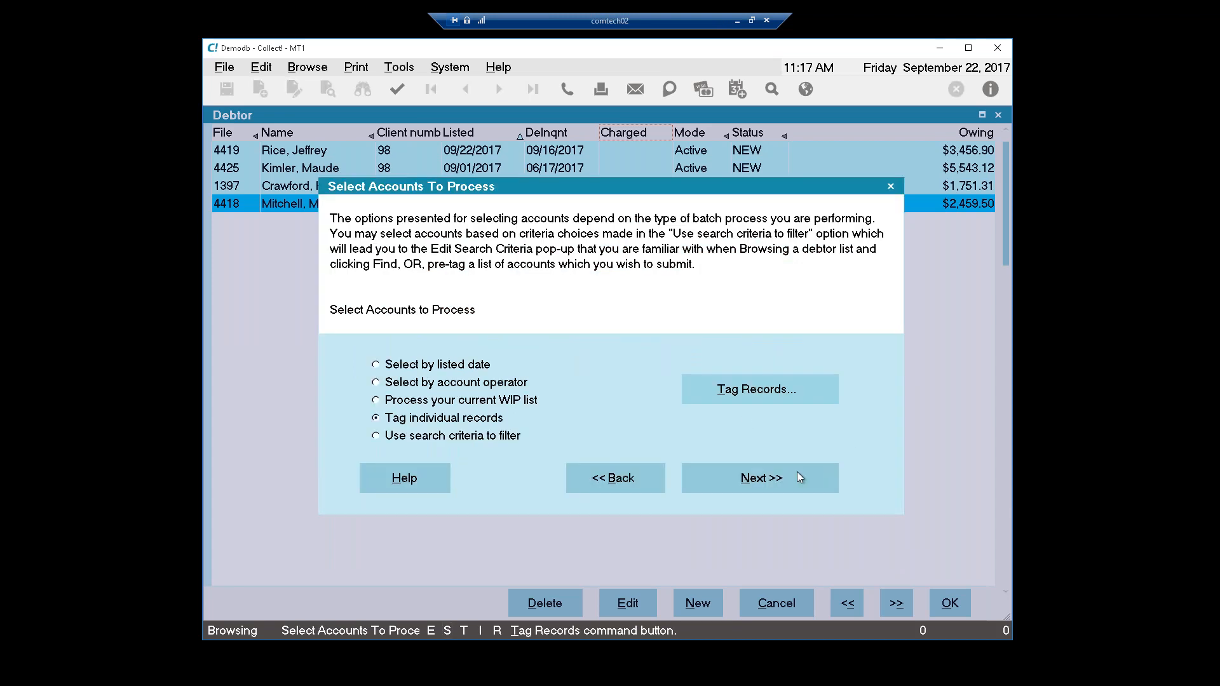
click(736, 481)
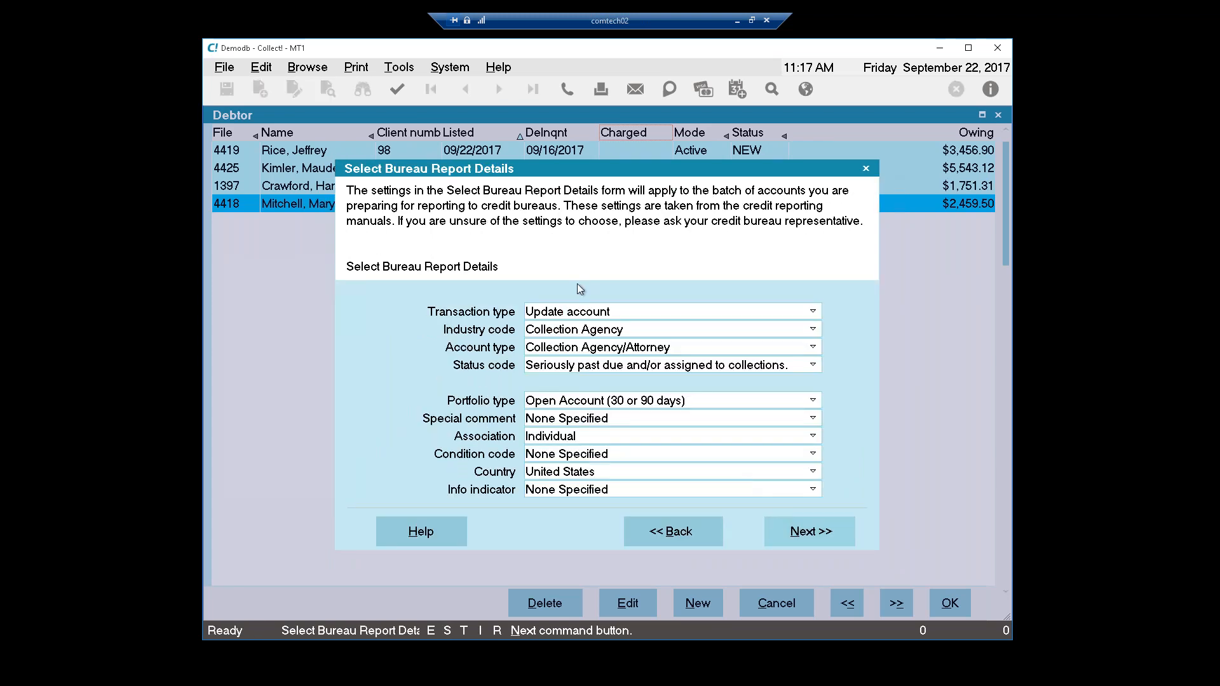
Step: In System Setup, open the Credit Bureau Setup default report preferences, select Yes for Cosigner, and save them
click(459, 70)
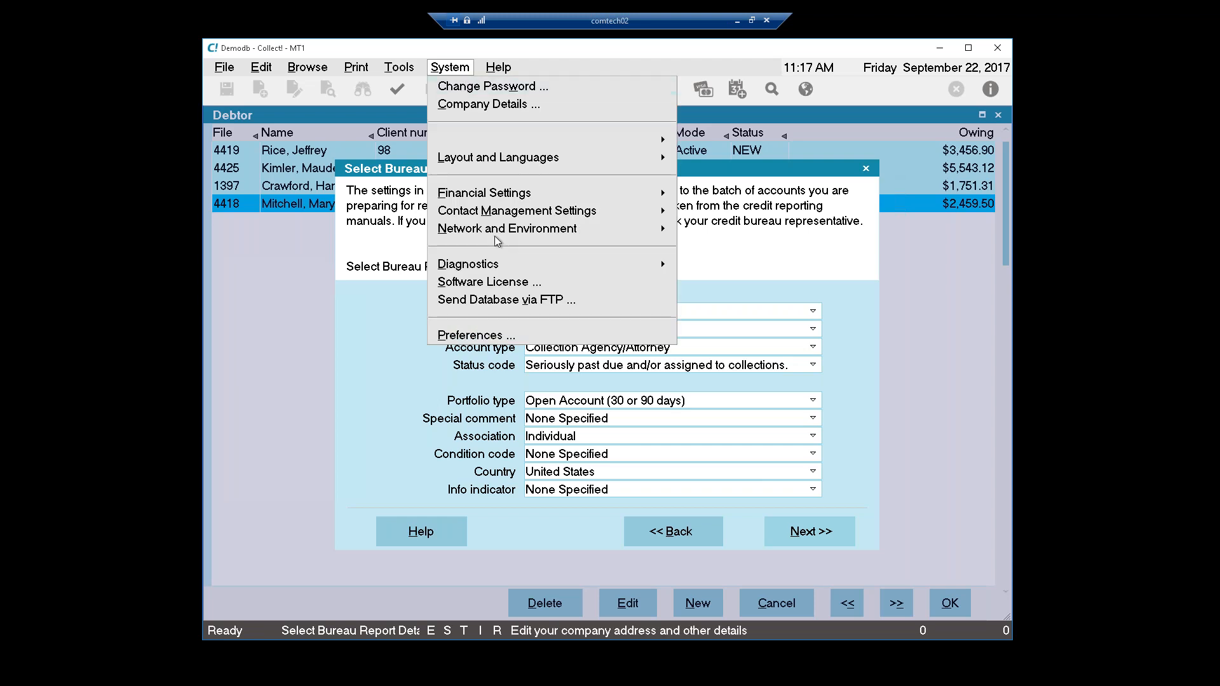
click(496, 332)
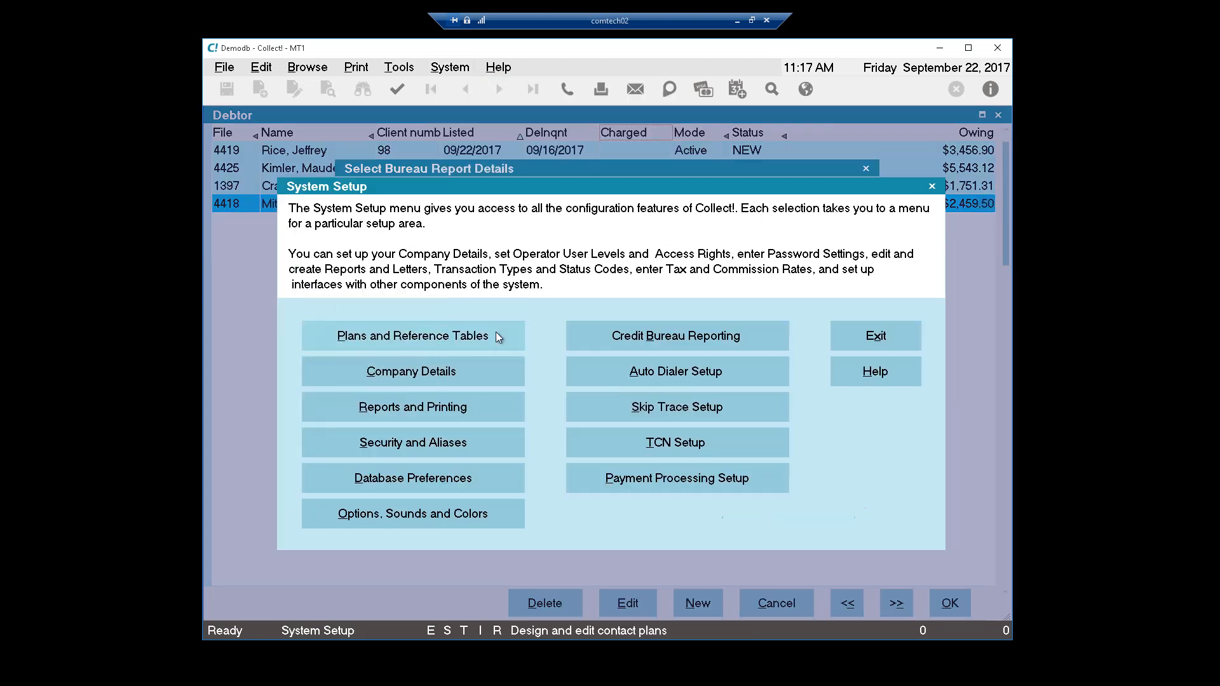
click(666, 338)
click(872, 357)
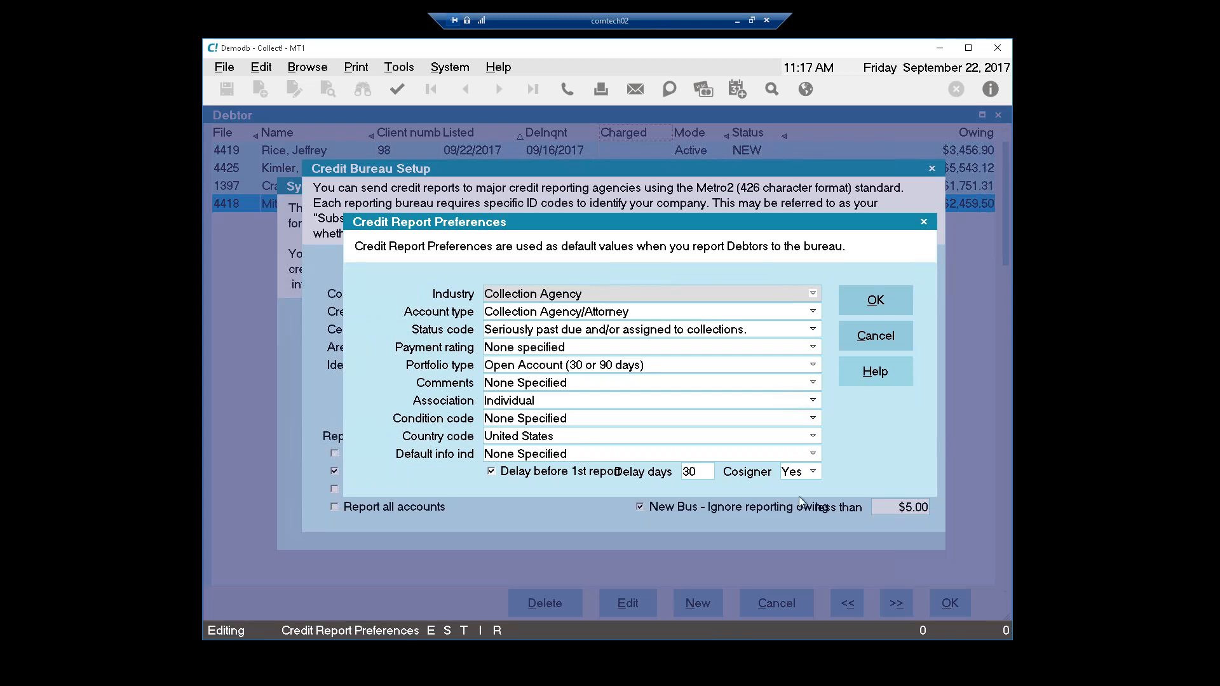
click(810, 474)
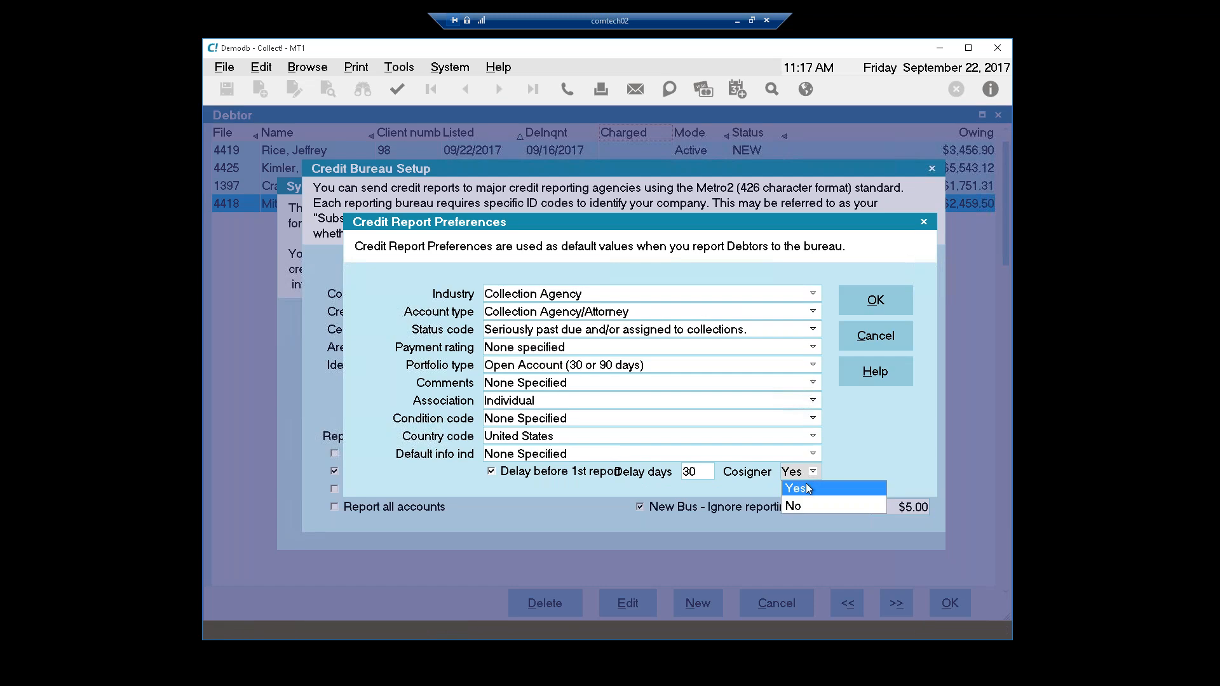
click(806, 488)
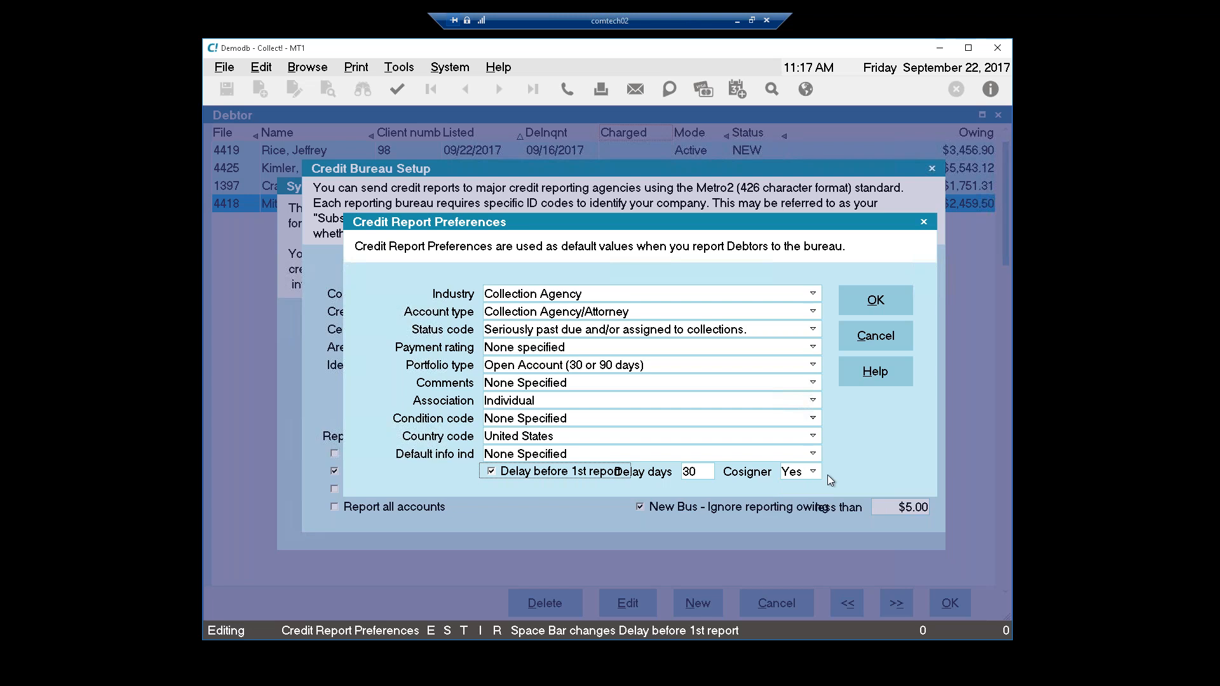
click(871, 308)
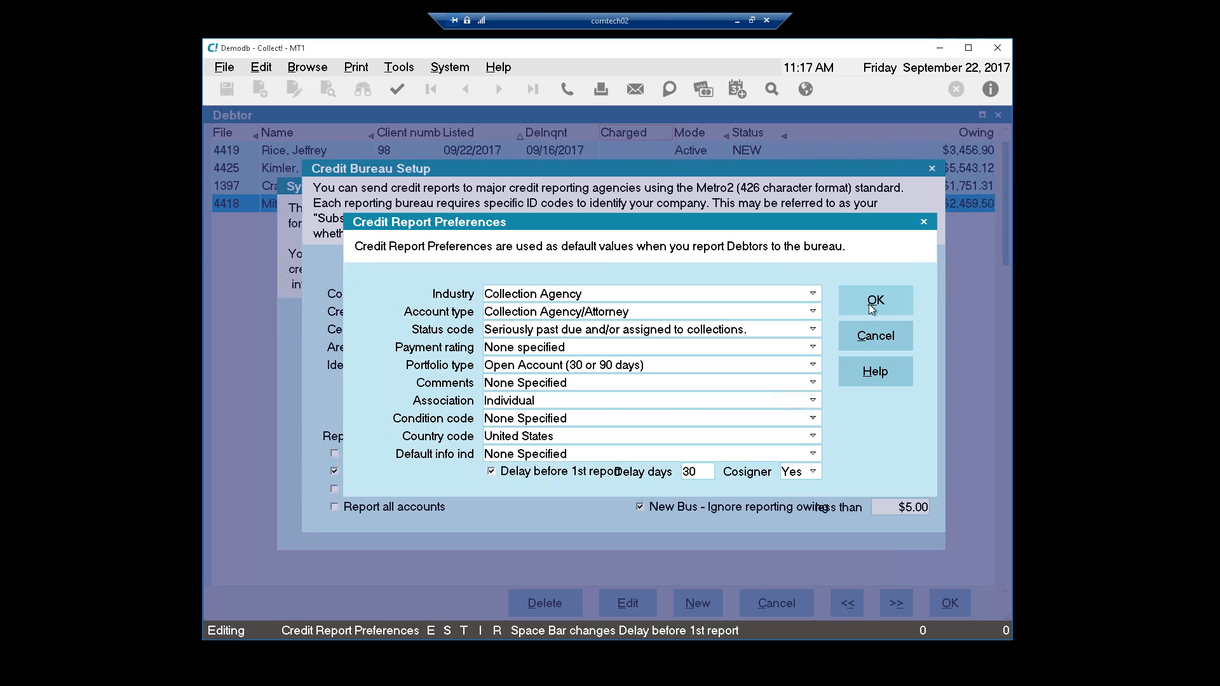
click(872, 308)
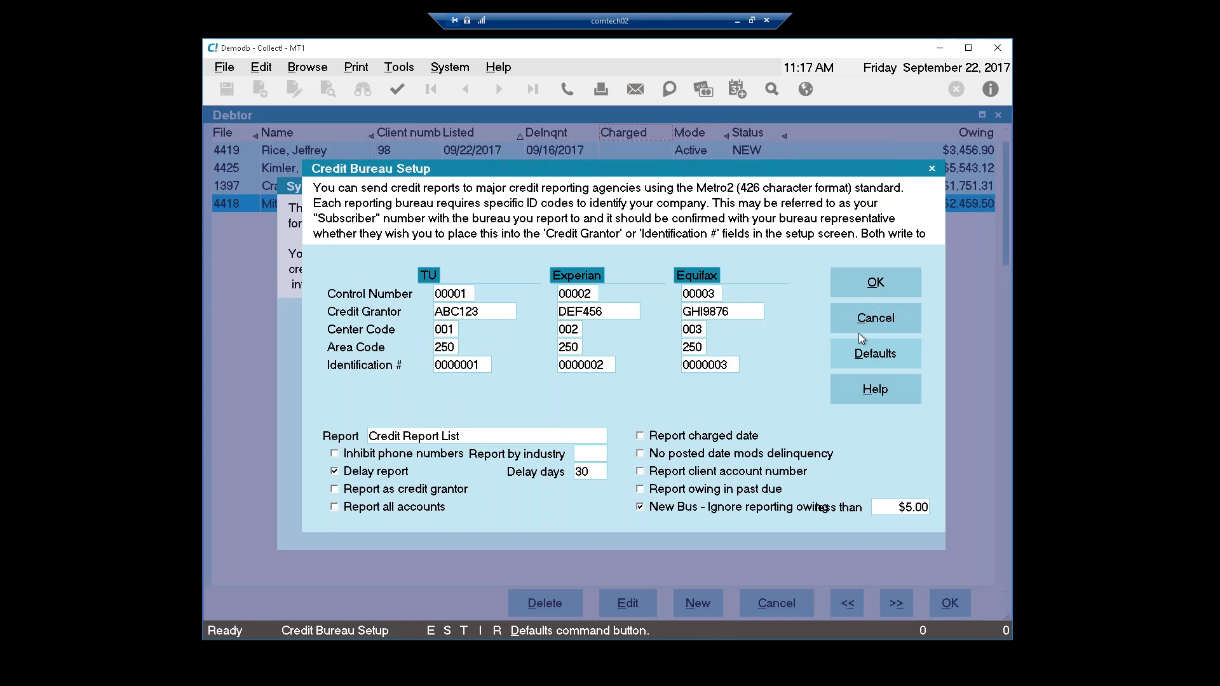
Step: Save the Credit Bureau Setup, run the credit report batch on the tagged accounts with cosigners reported, and close batch processing
click(858, 284)
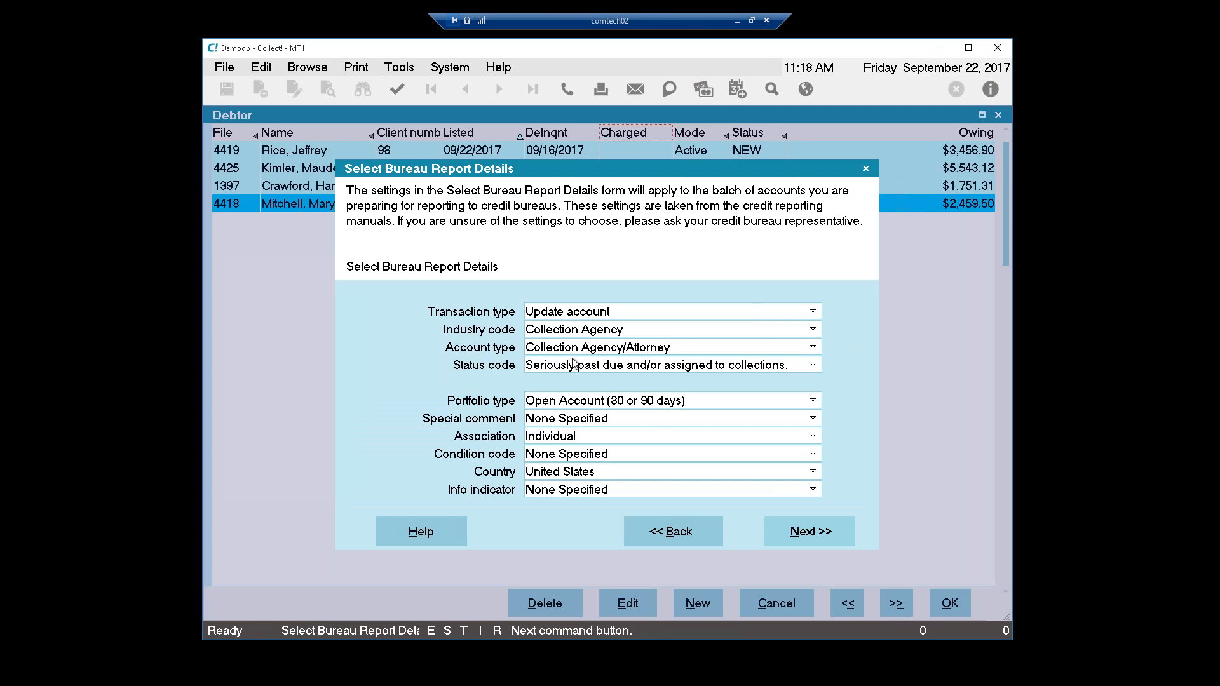
click(819, 537)
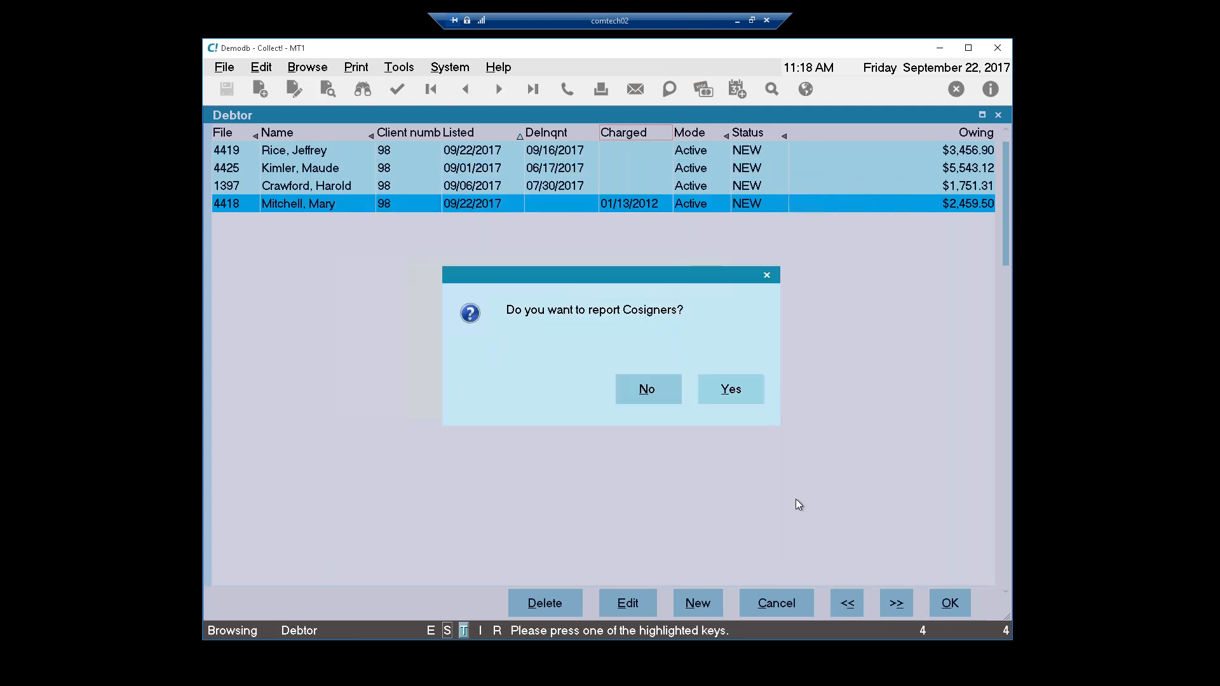
click(727, 395)
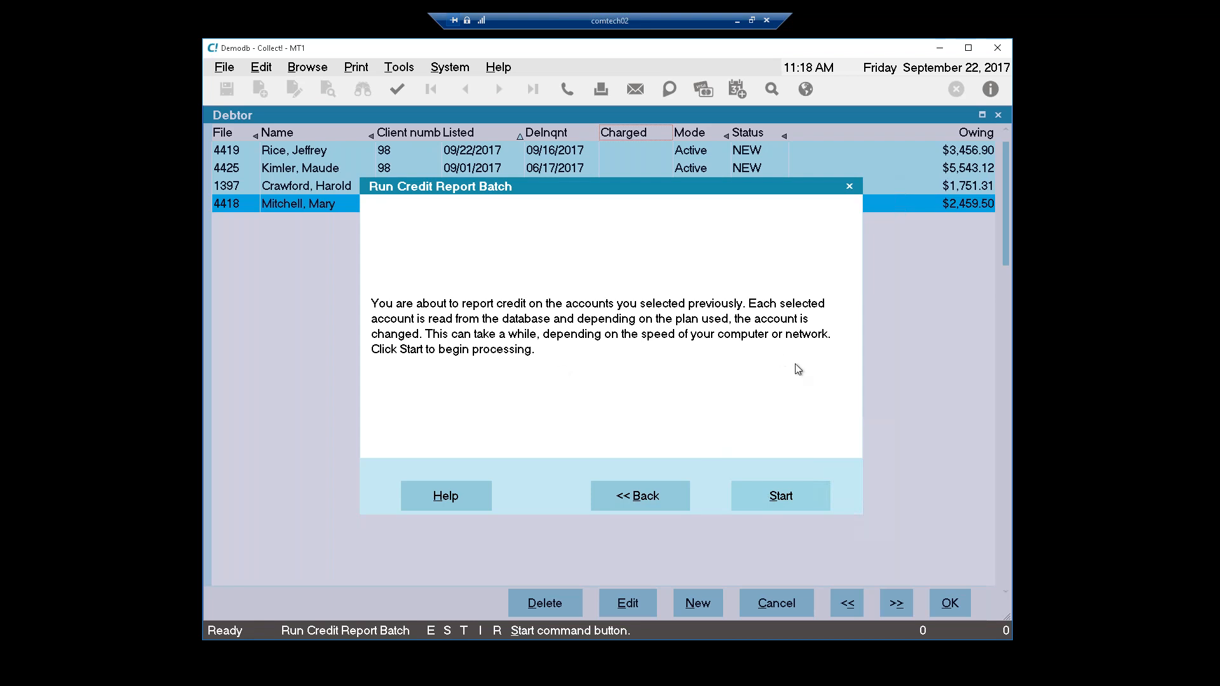
click(787, 497)
click(787, 497)
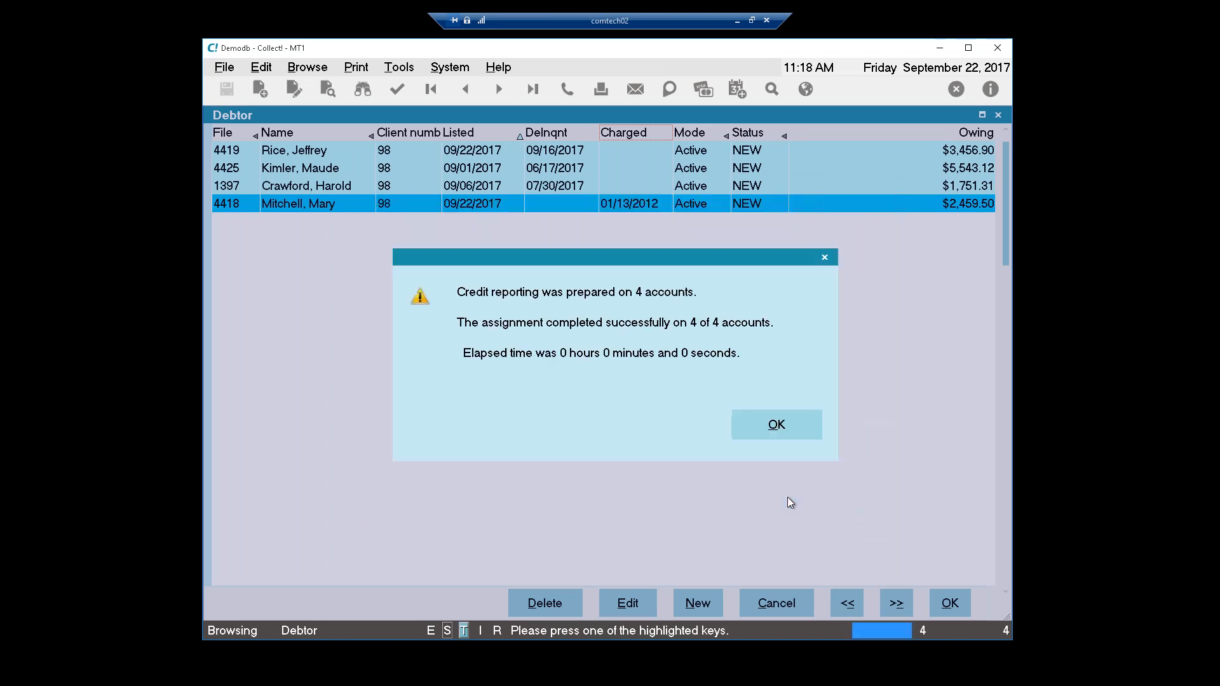
click(792, 432)
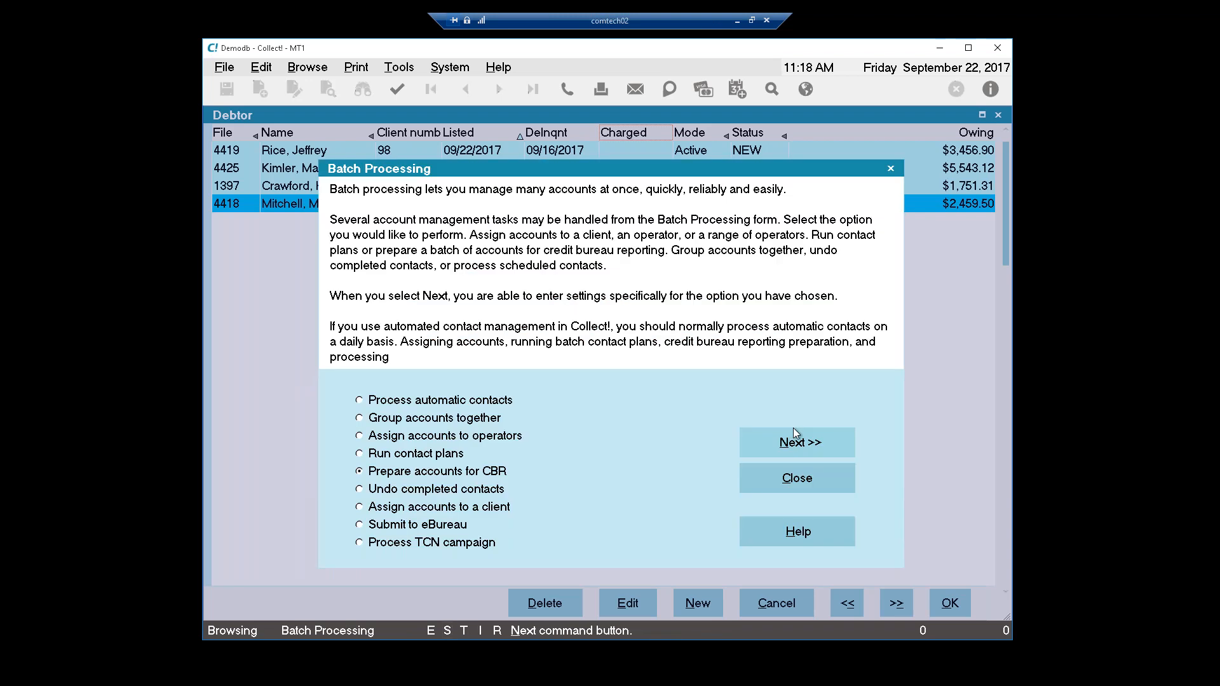
click(827, 481)
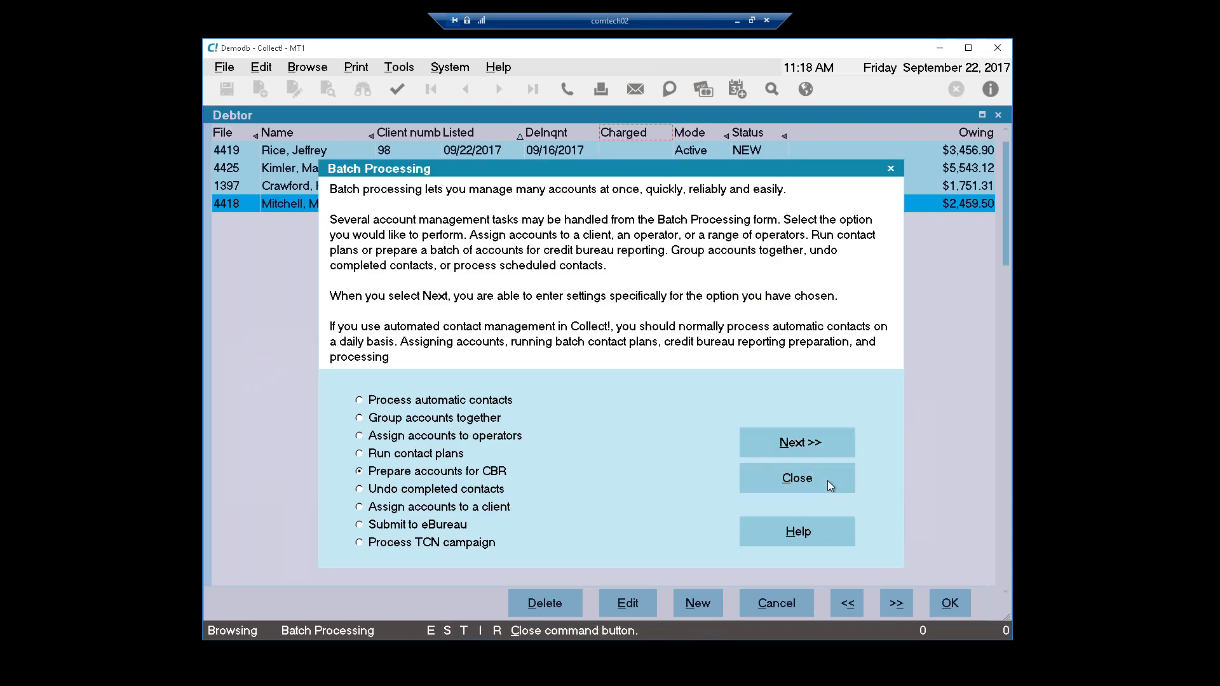
click(650, 391)
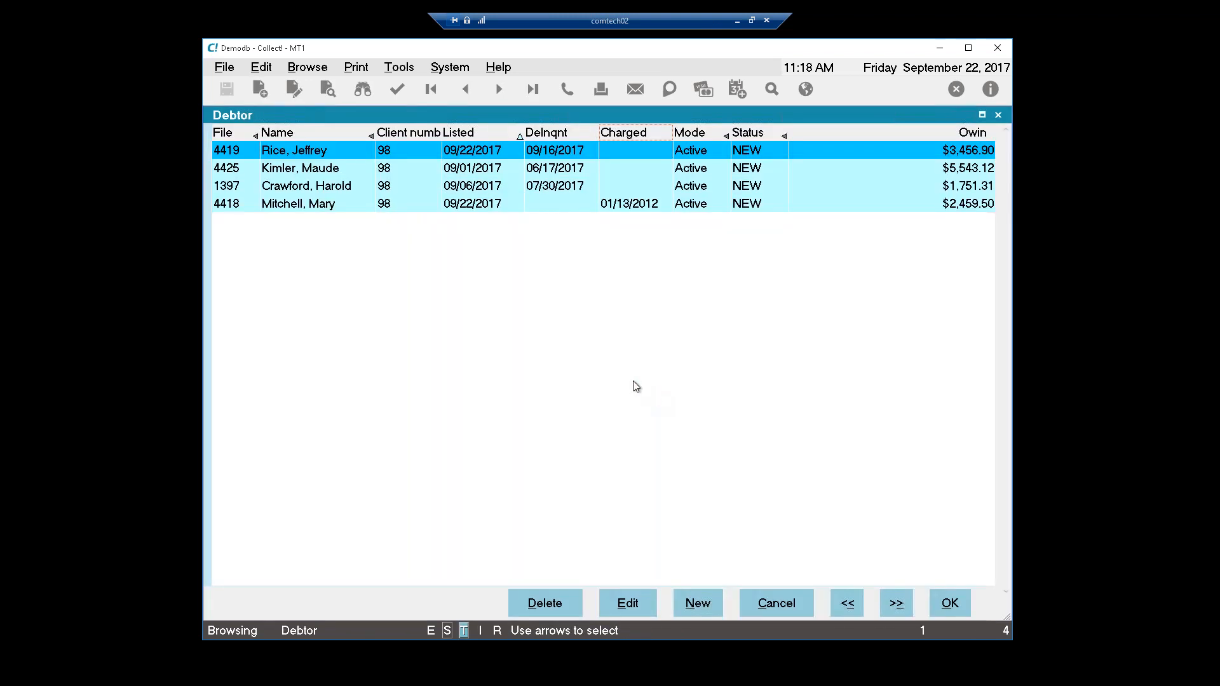
Step: Compare the first tagged account's Metro contact due date with its delinquency date, and continue to the second account's contacts
key(Escape)
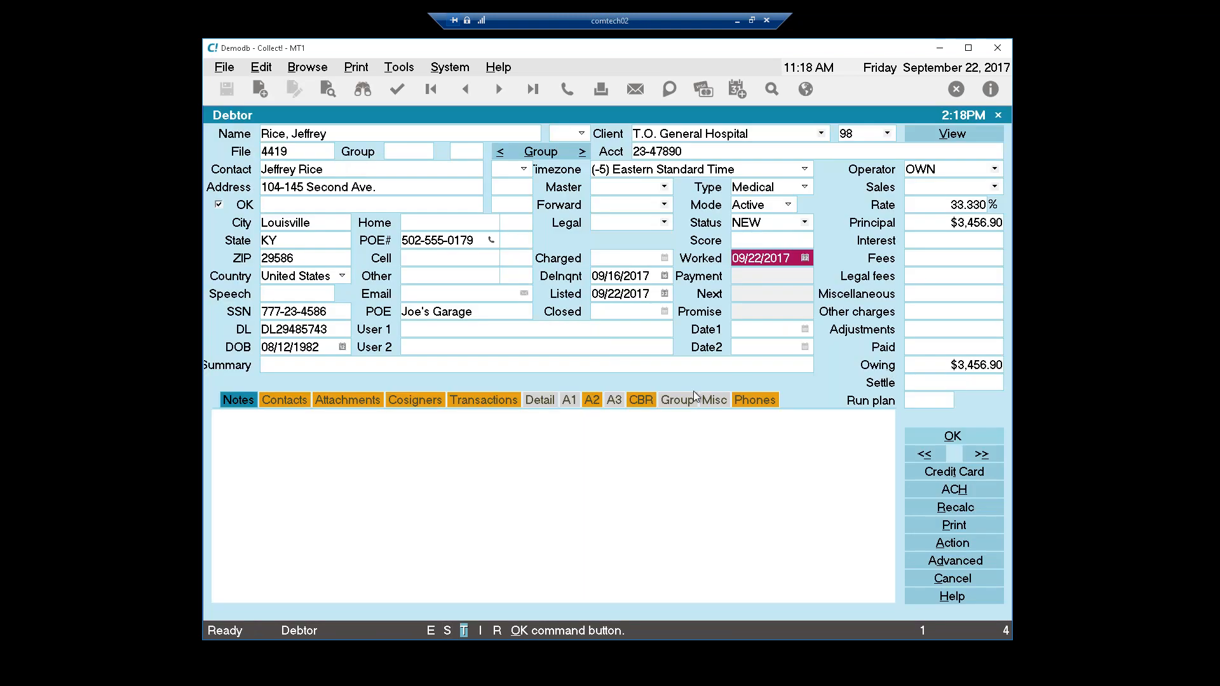
click(291, 398)
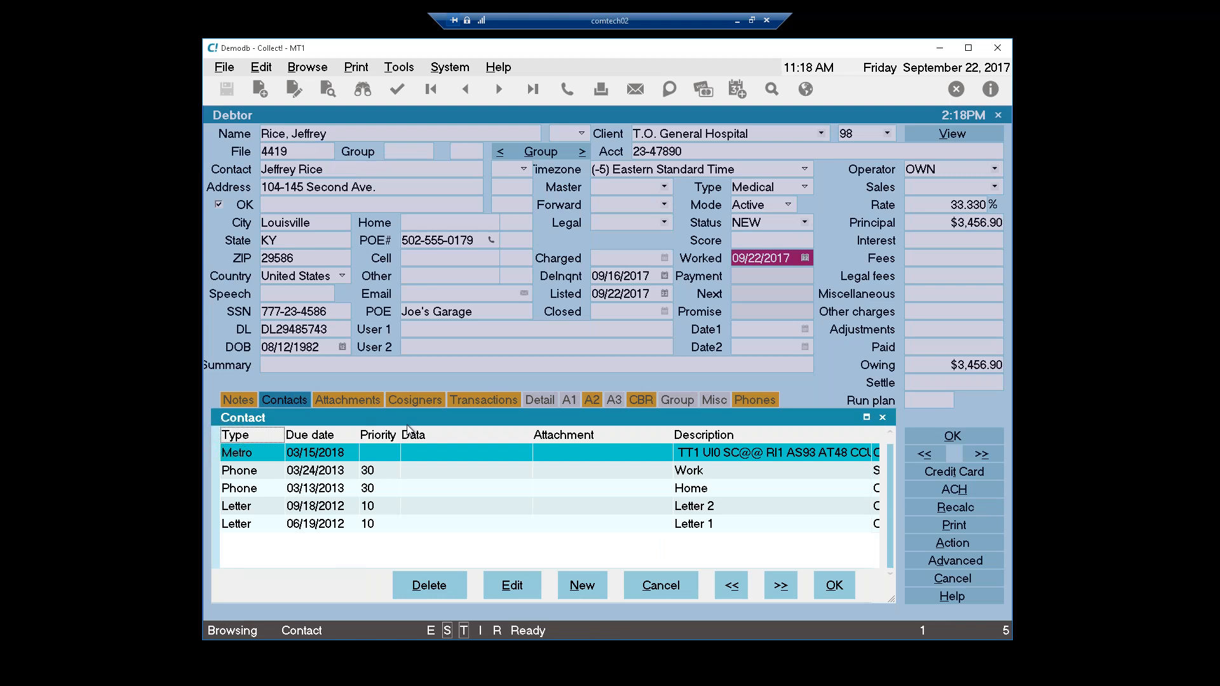
click(652, 279)
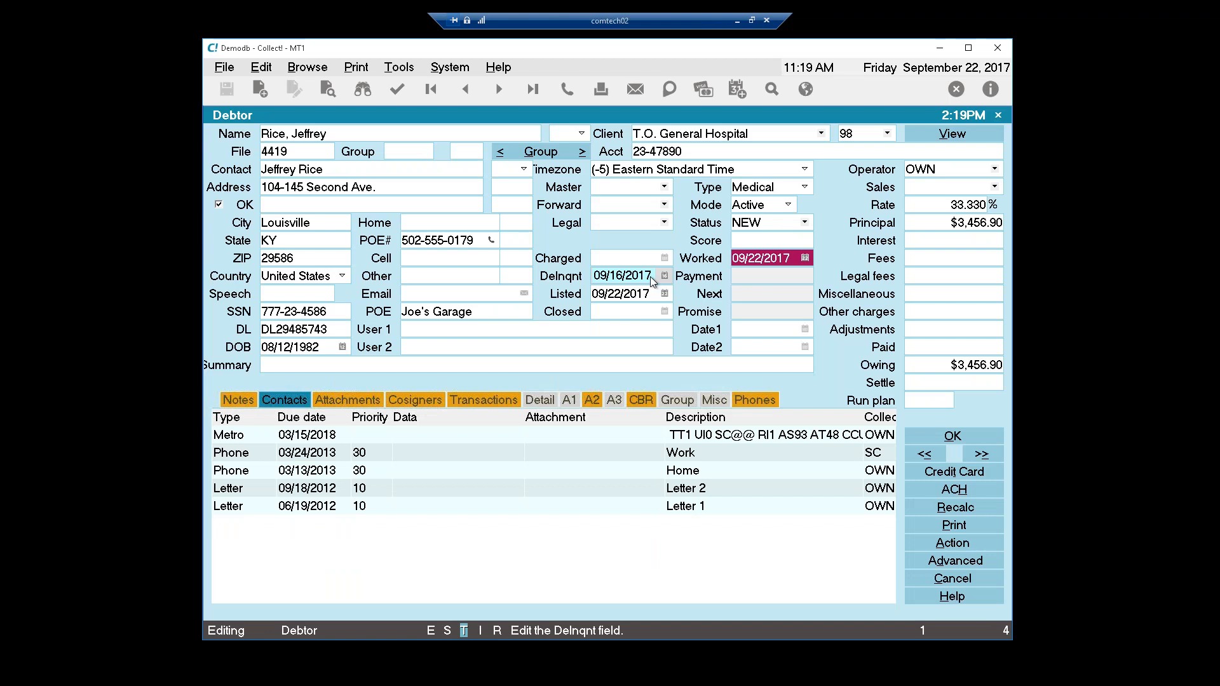
click(982, 454)
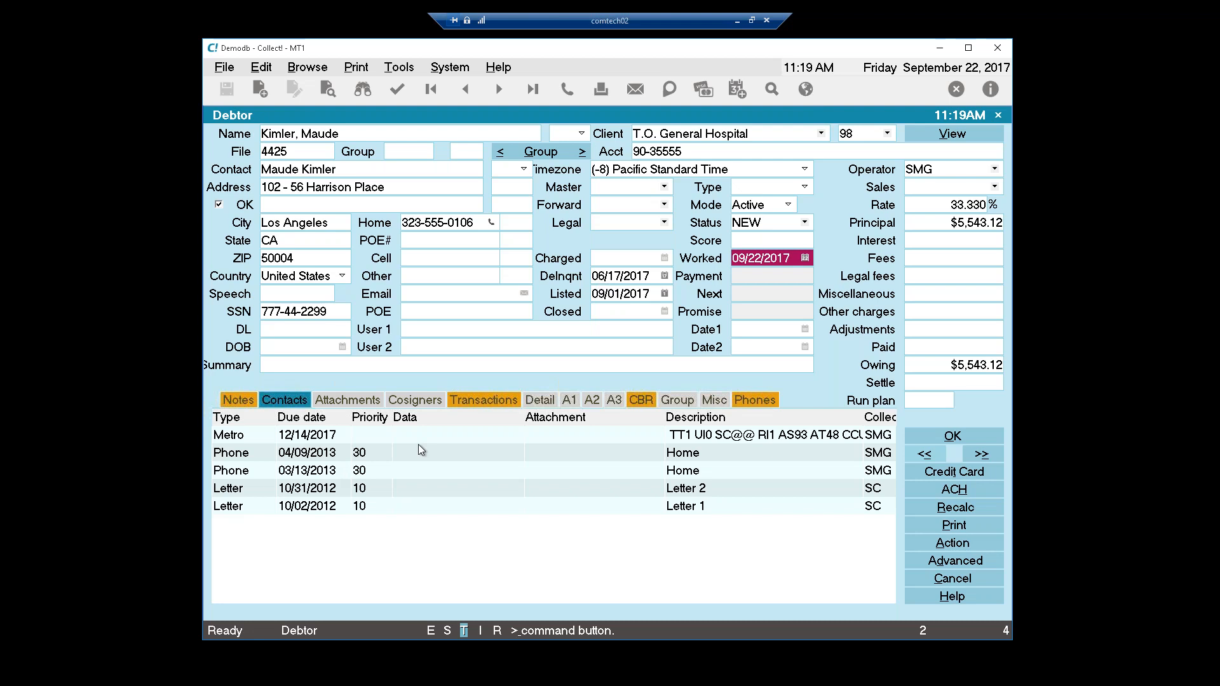
Step: Compare the third tagged account's Metro contact due date with its delinquency date
click(982, 455)
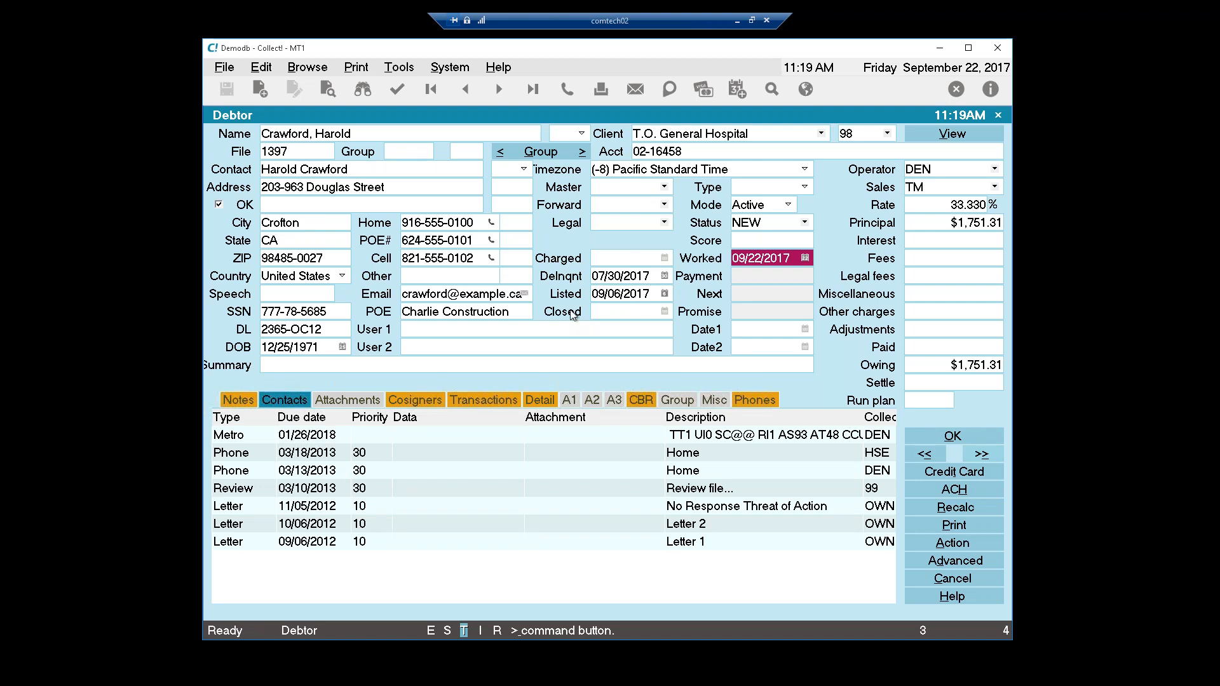
click(290, 441)
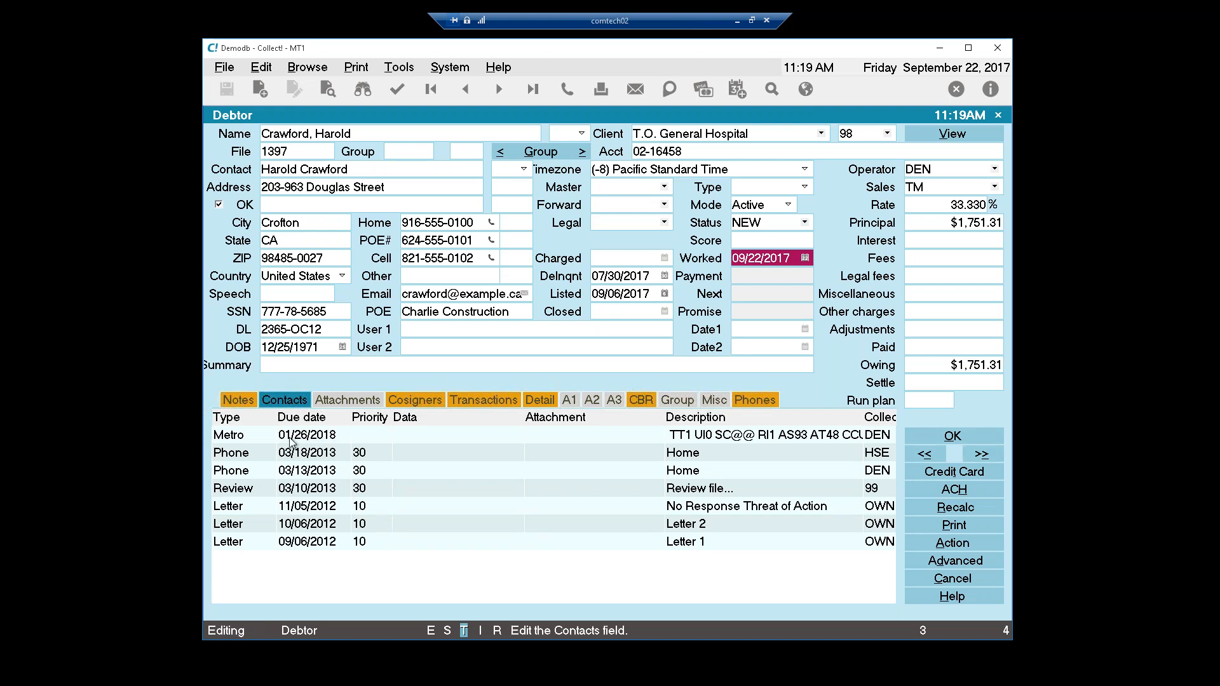
click(290, 439)
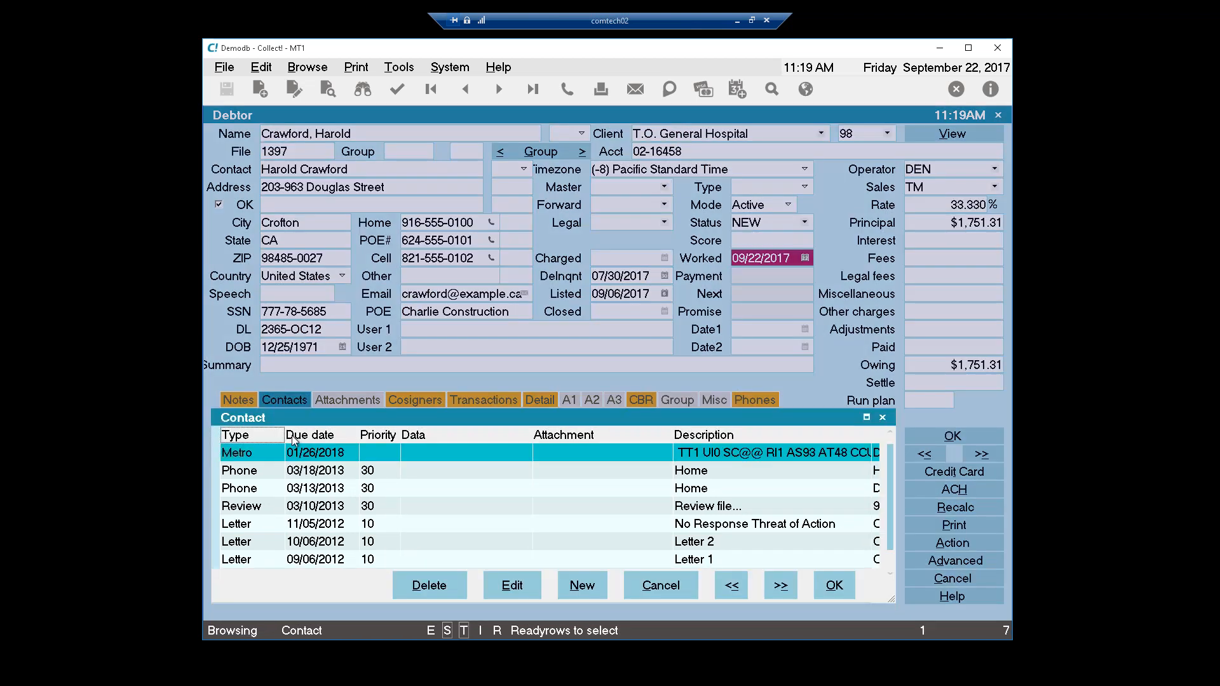
click(648, 276)
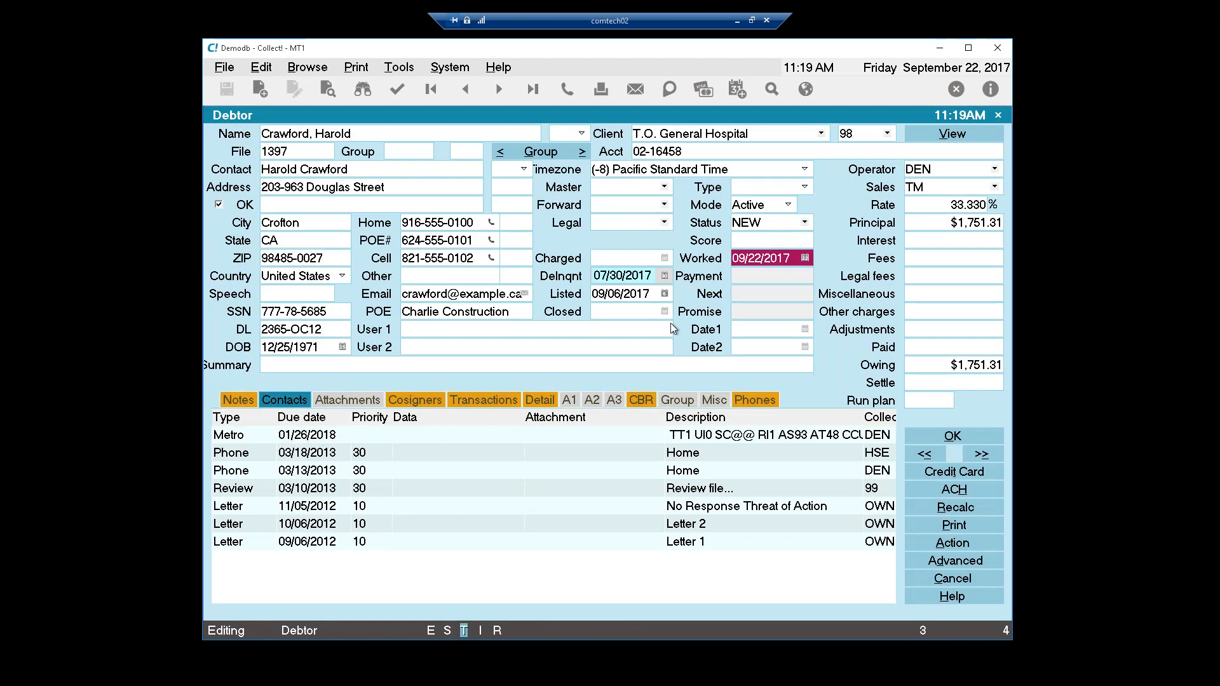
Step: Check the last tagged account's Metro contact due date against its Delnqnt field
click(982, 455)
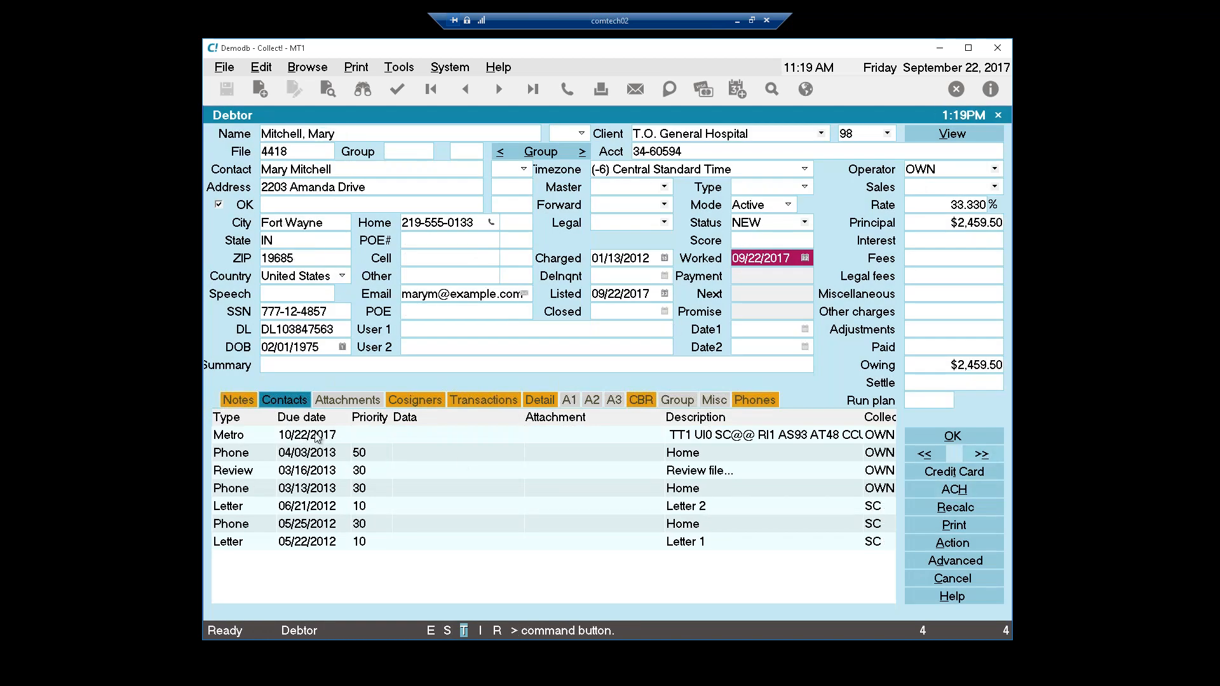
click(313, 438)
click(313, 438)
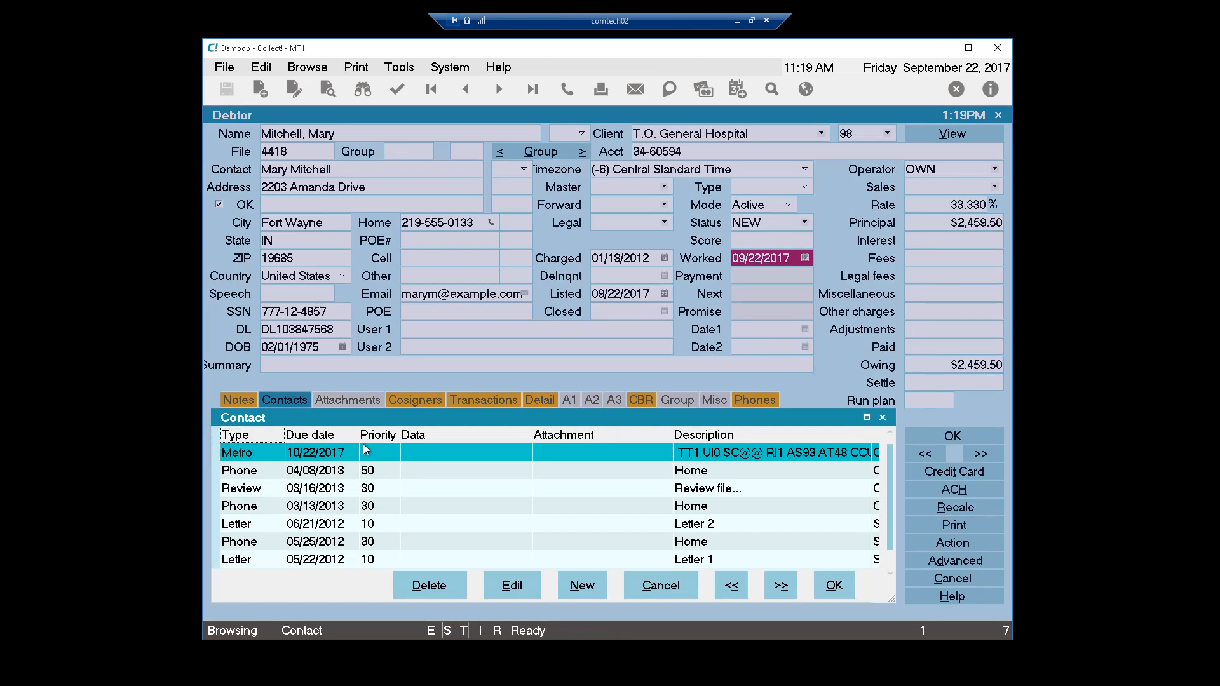
click(631, 275)
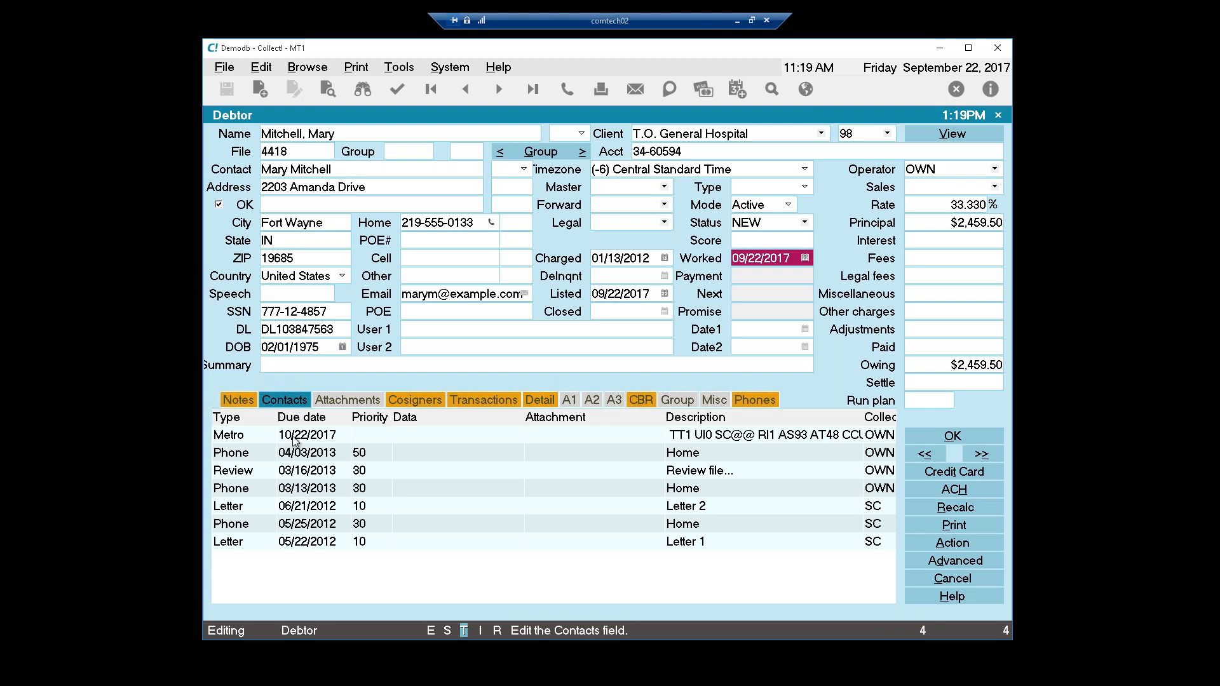
double_click(294, 438)
click(627, 272)
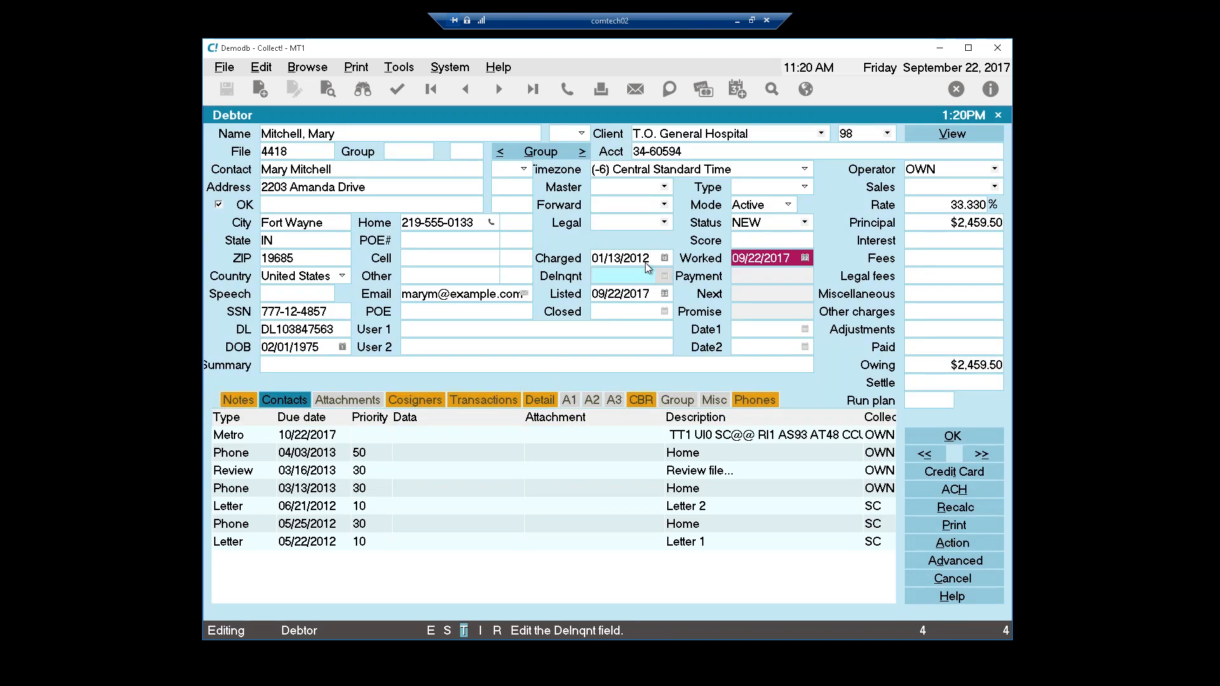
Step: Enter 01/13/2012 as the last account's Charged date, and recheck its Metro contact against the Delnqnt field
click(653, 261)
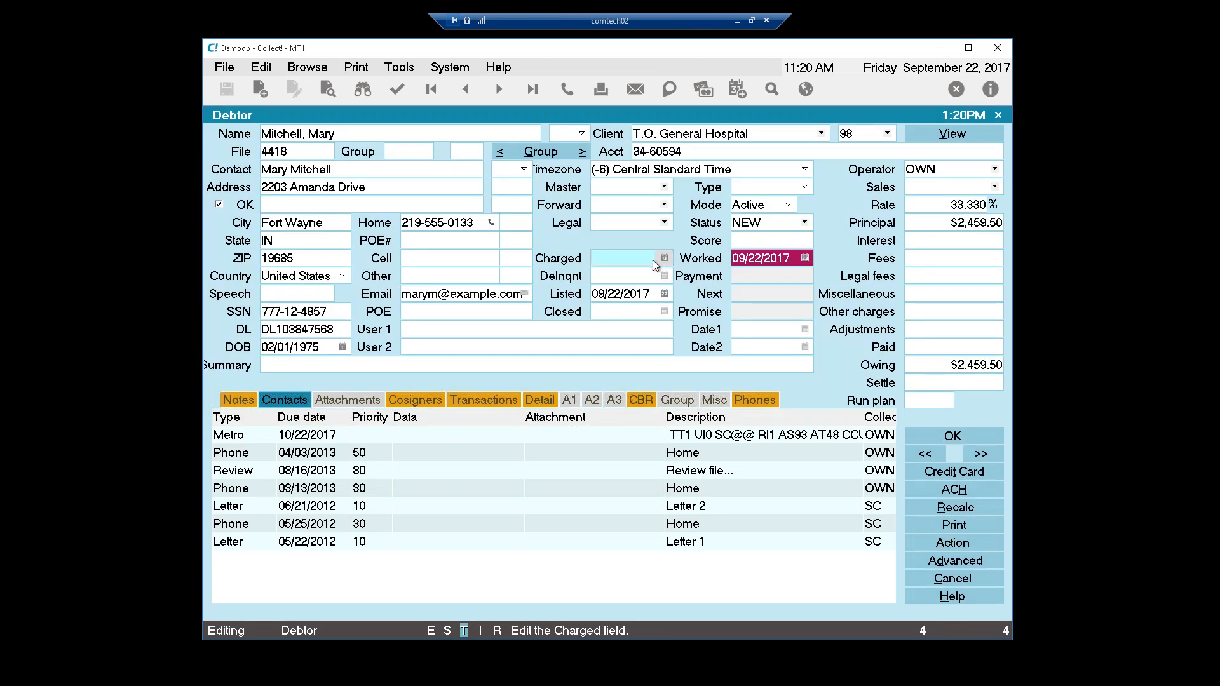
text(01/13/2012)
click(626, 276)
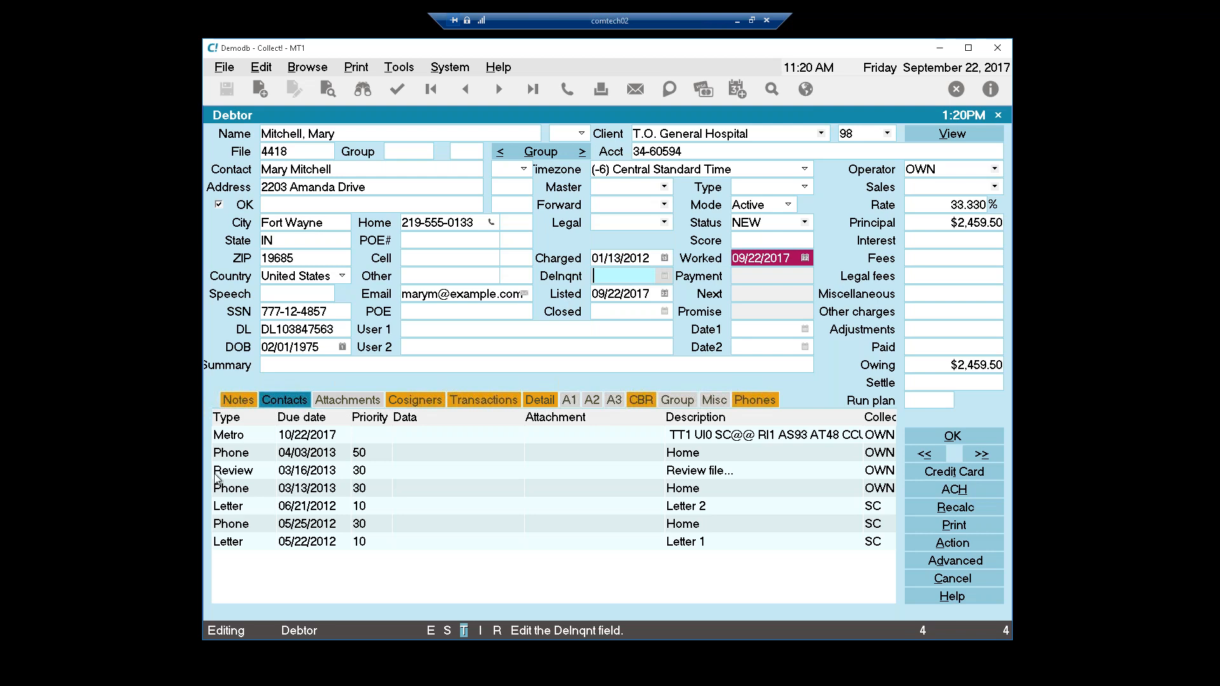
double_click(318, 435)
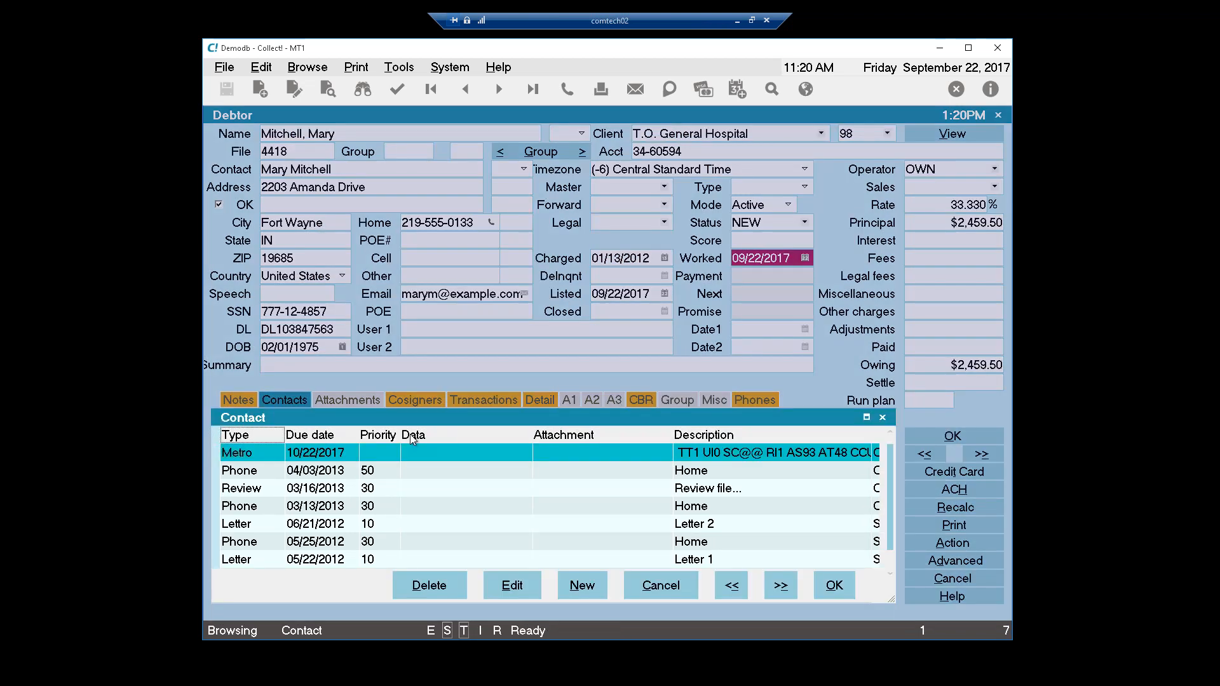
click(601, 276)
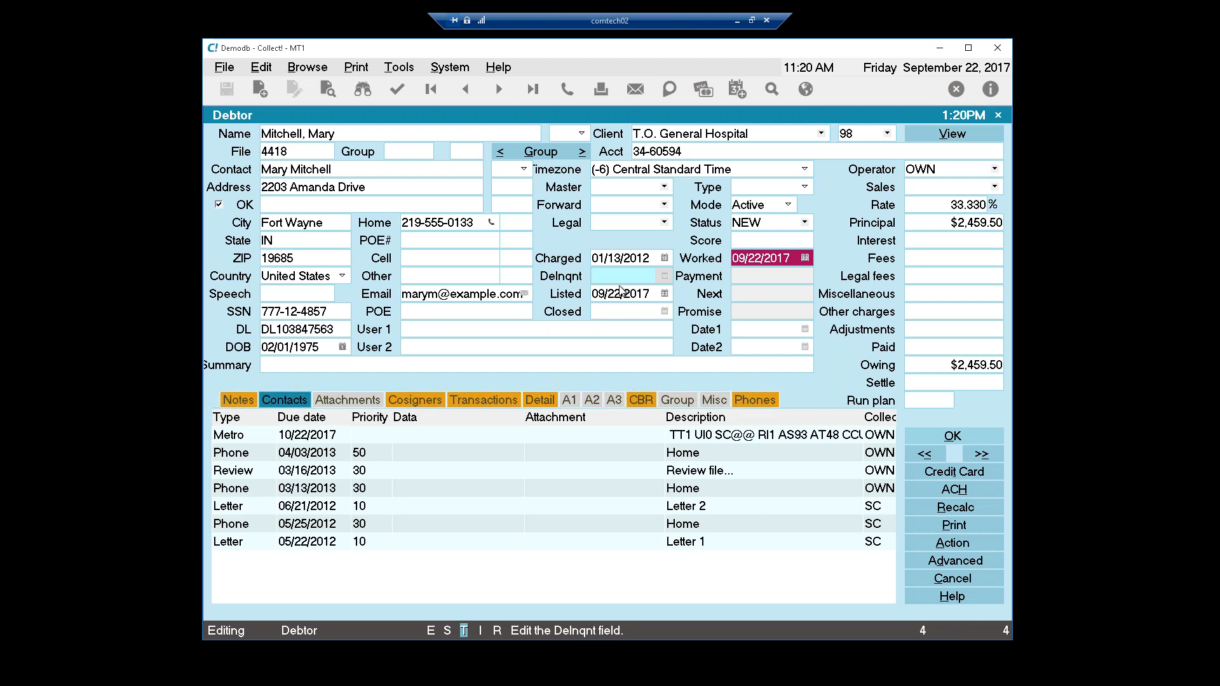
Step: Close the tagged account list, and review the delay days in the Credit Bureau Setup from the system preferences
click(926, 442)
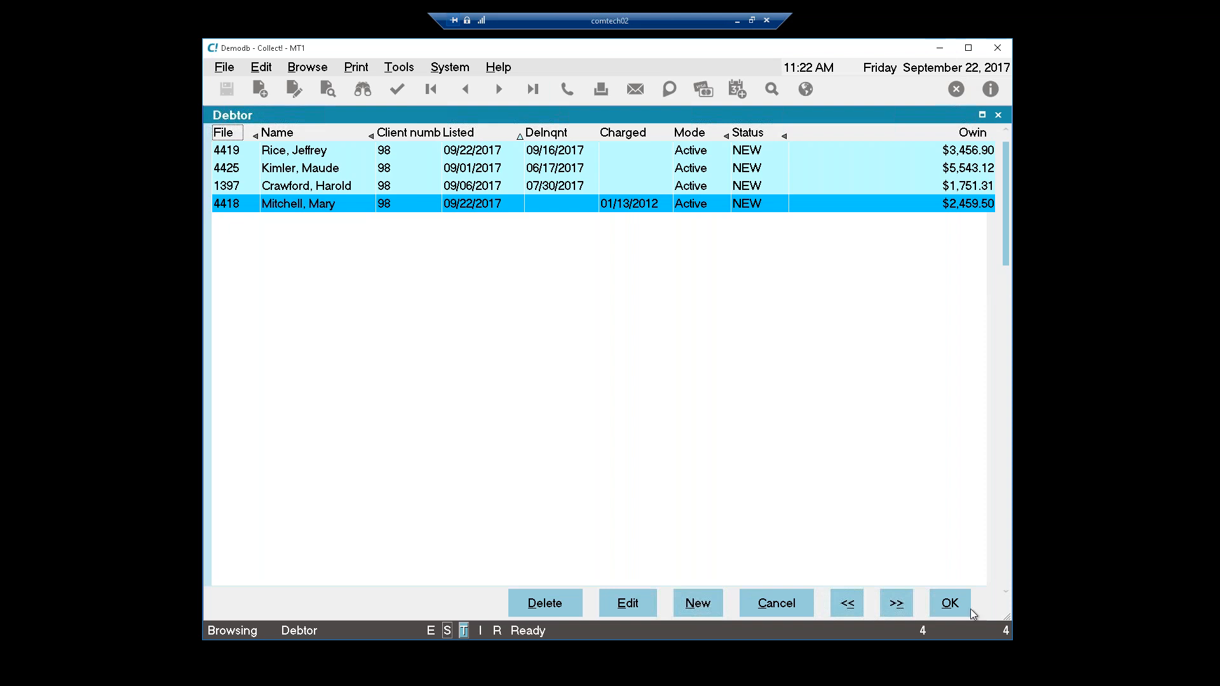
click(951, 605)
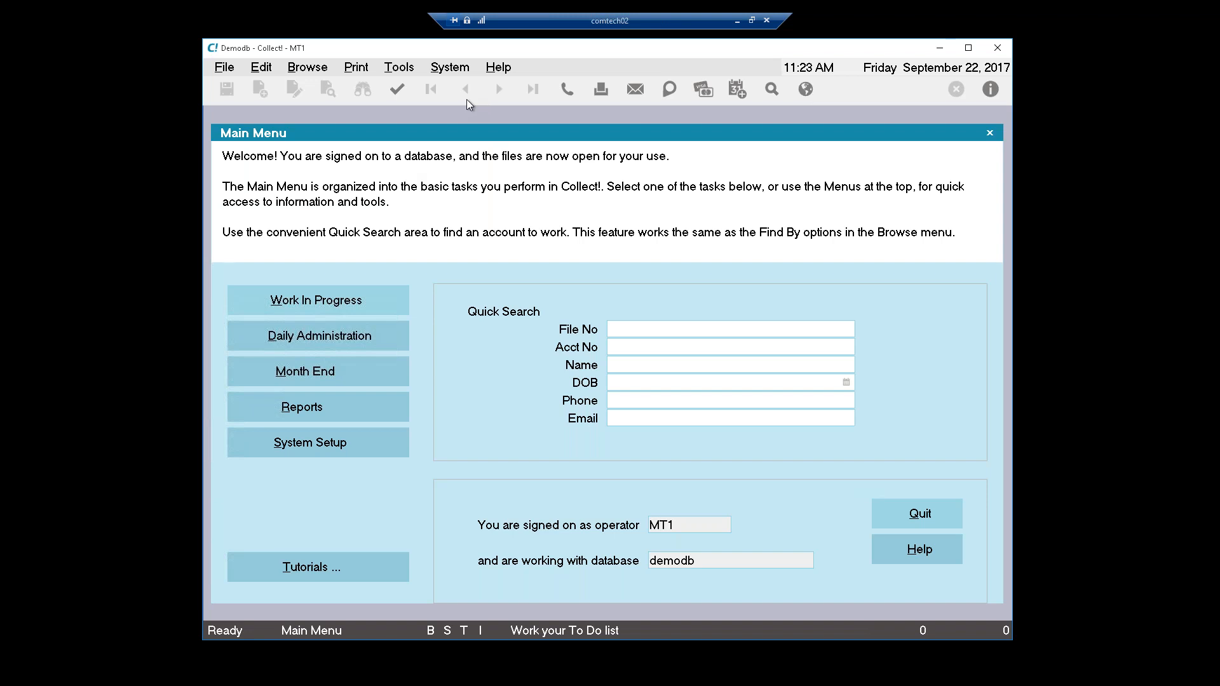
click(449, 68)
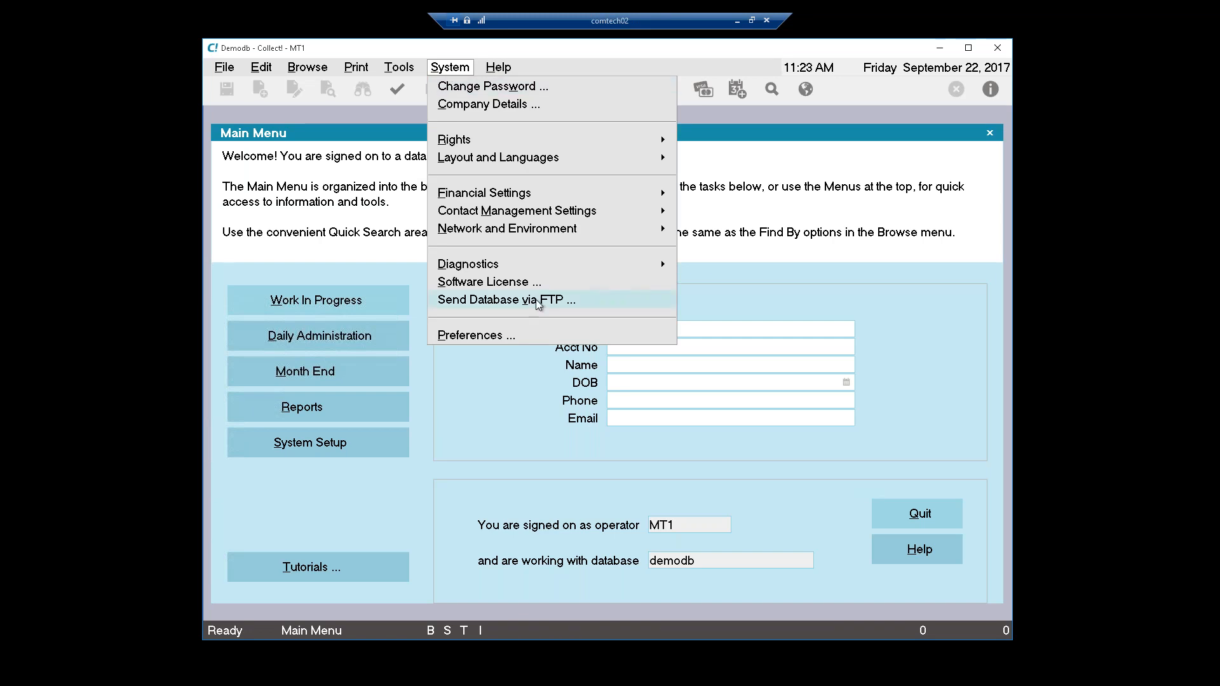
click(533, 334)
click(670, 337)
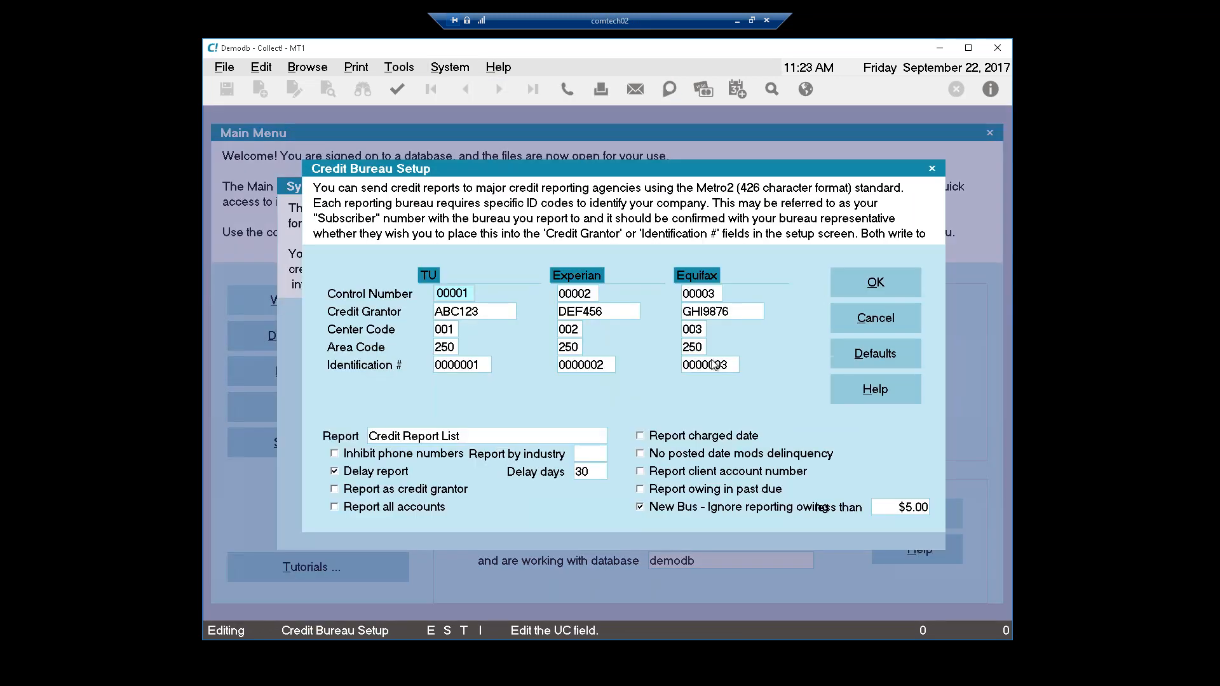
click(597, 474)
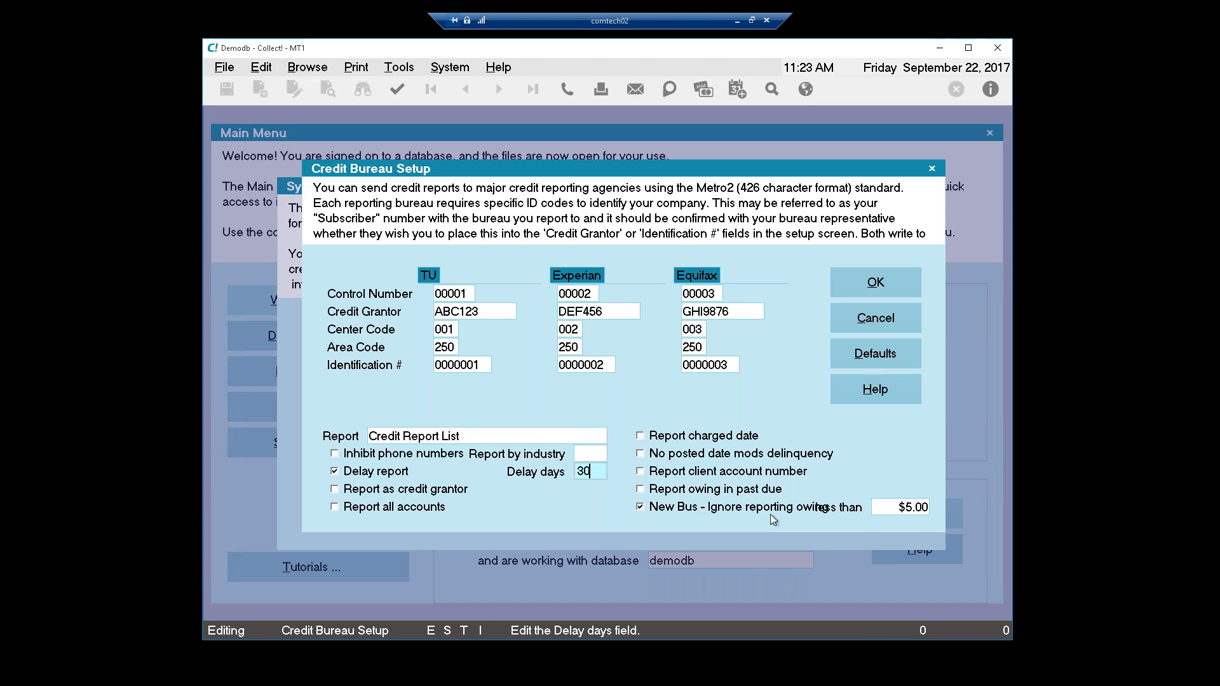
click(857, 281)
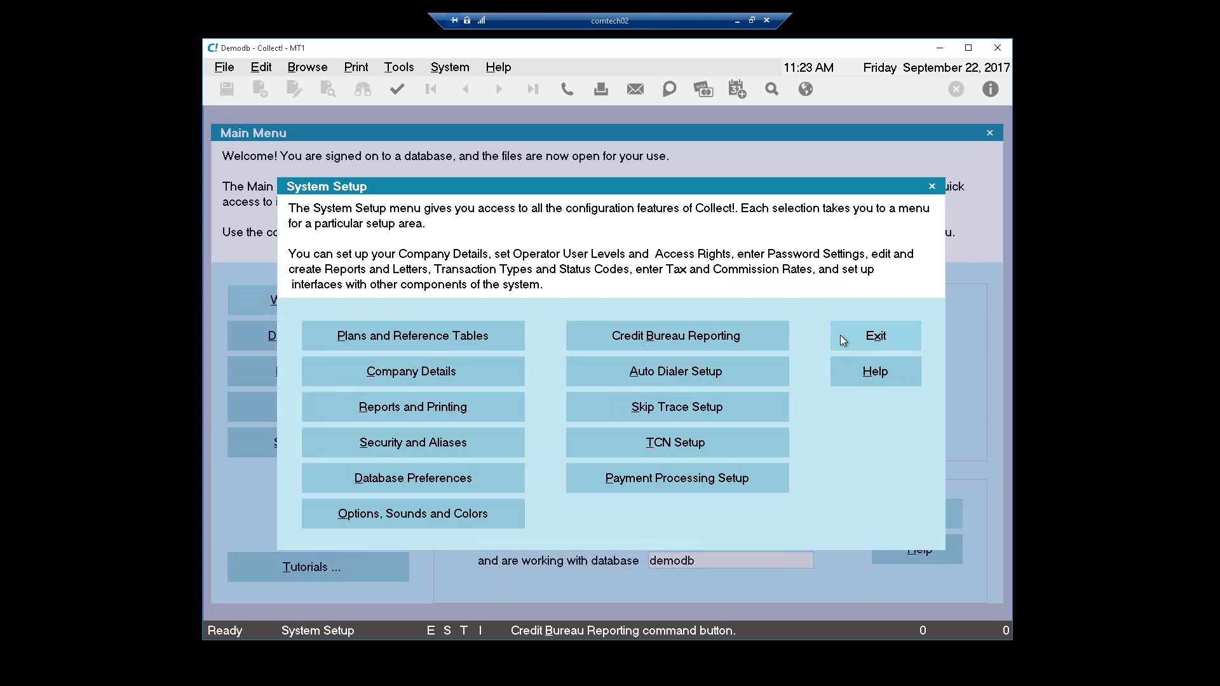
Step: Bring up the New Clt Settings CBR Fields image in Paint, and view the Collect! Data Table in Excel, closing it again
click(359, 684)
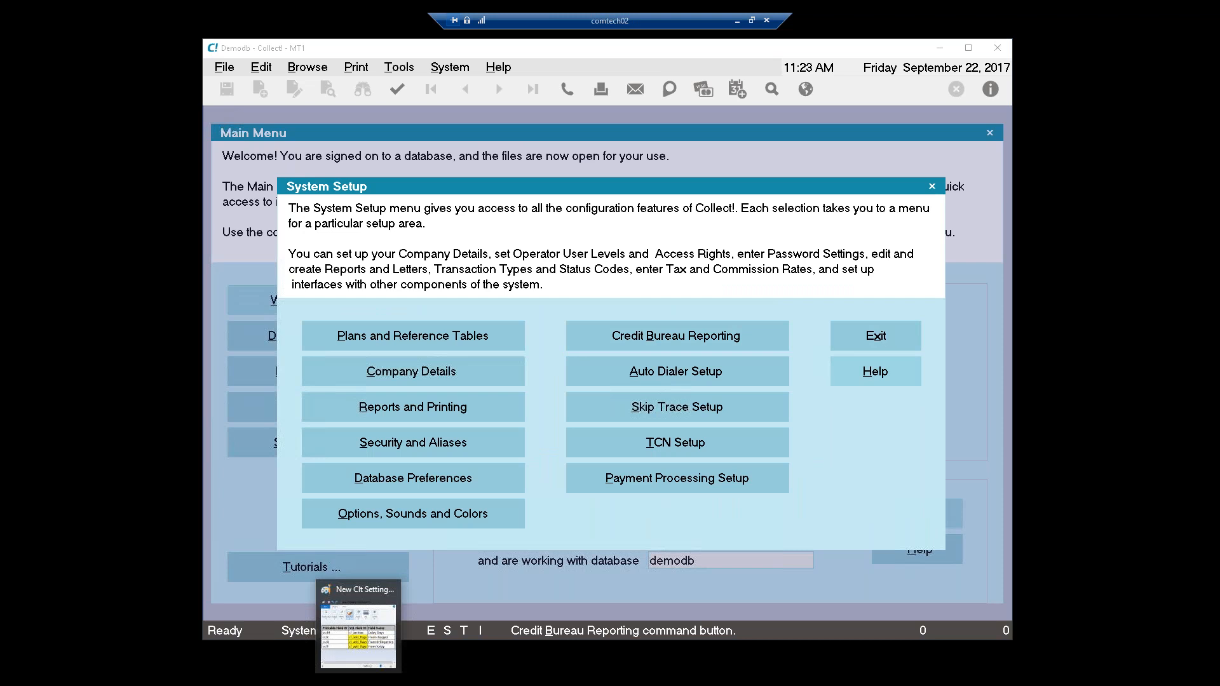
click(358, 630)
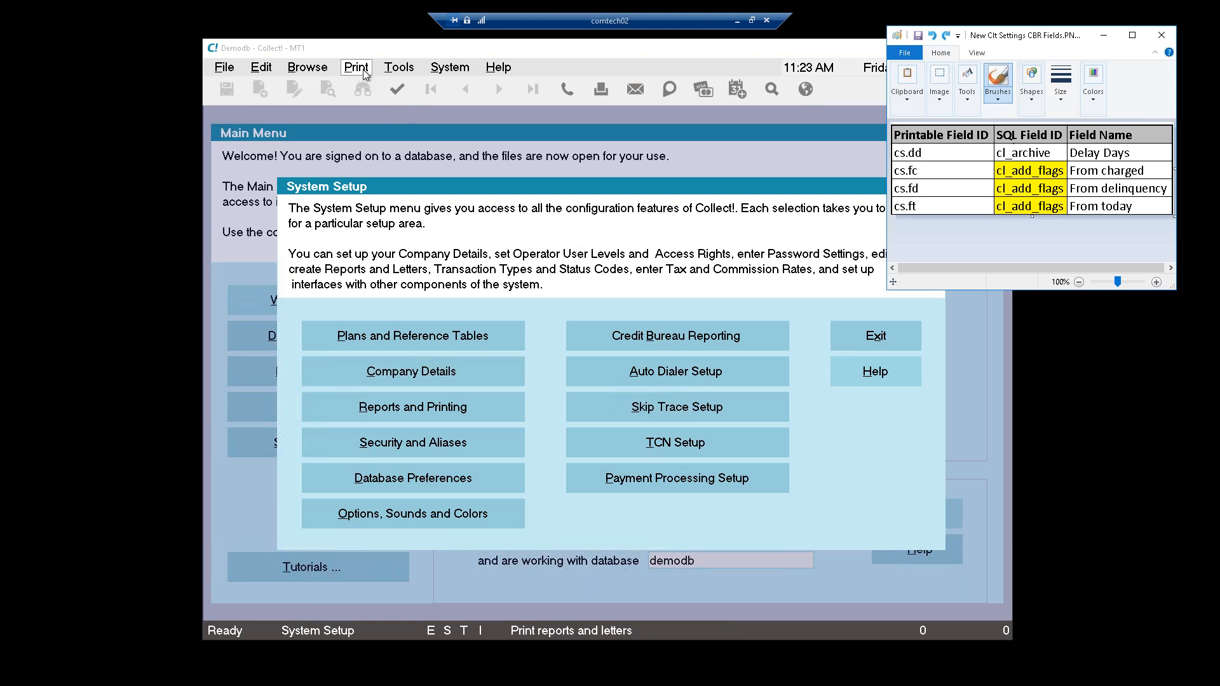
click(389, 71)
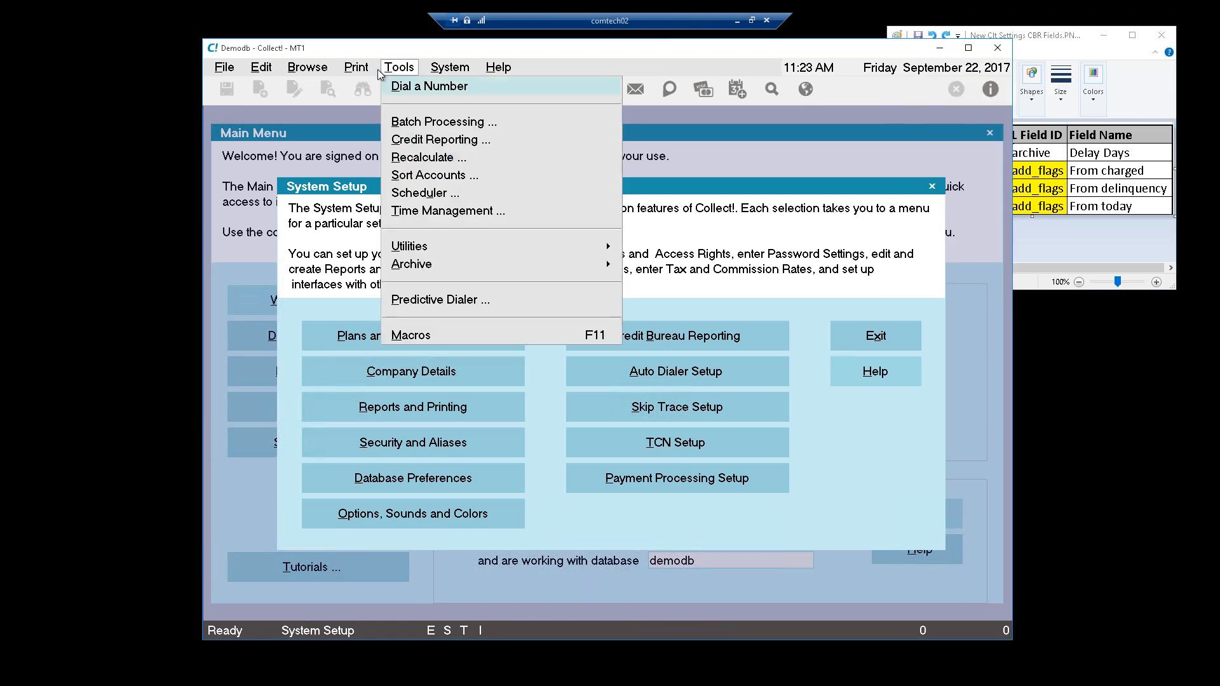
mouse_move(367, 75)
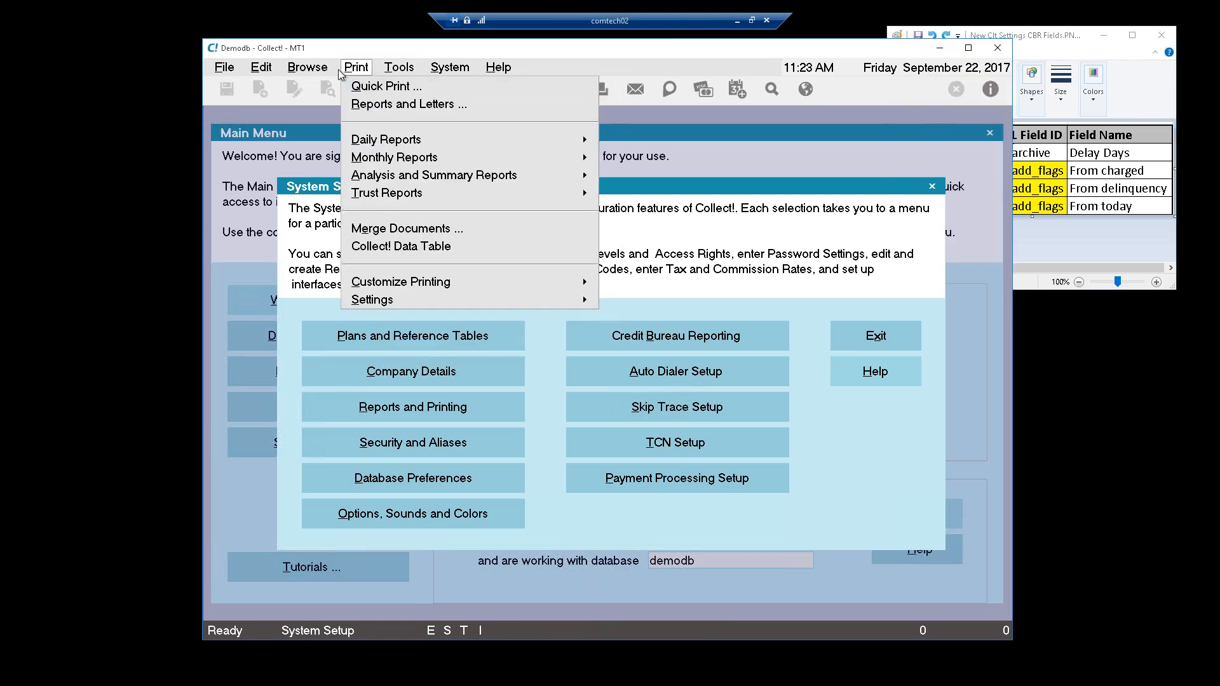
click(368, 247)
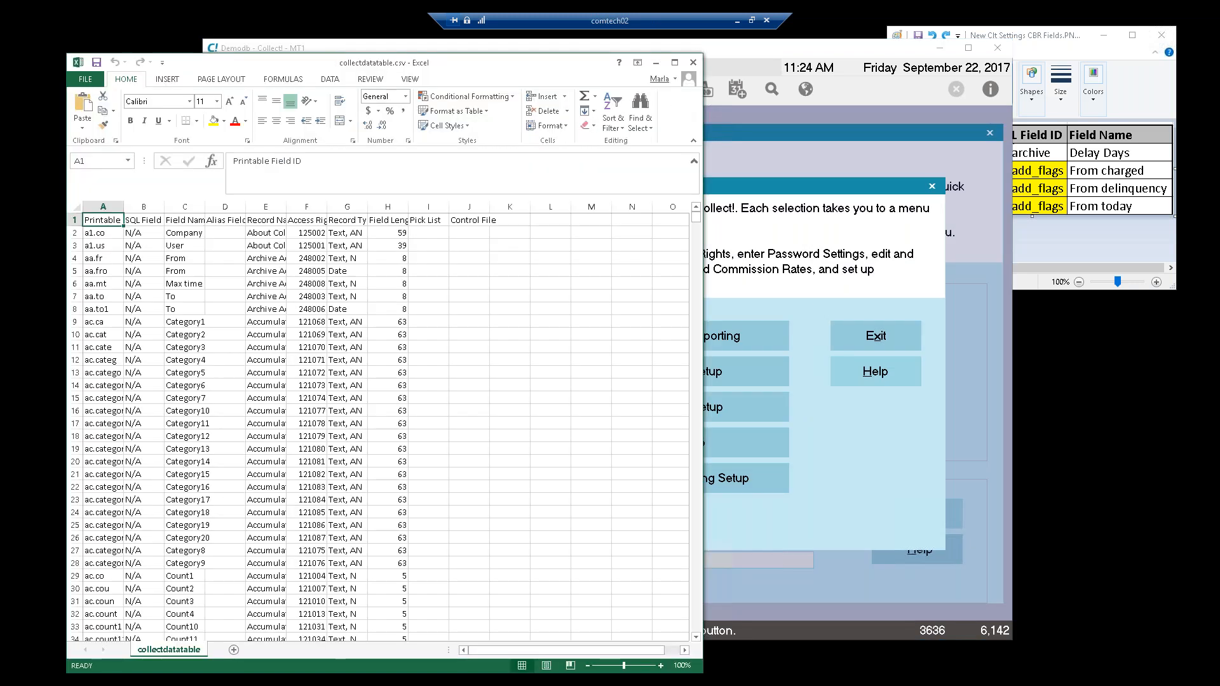
click(692, 62)
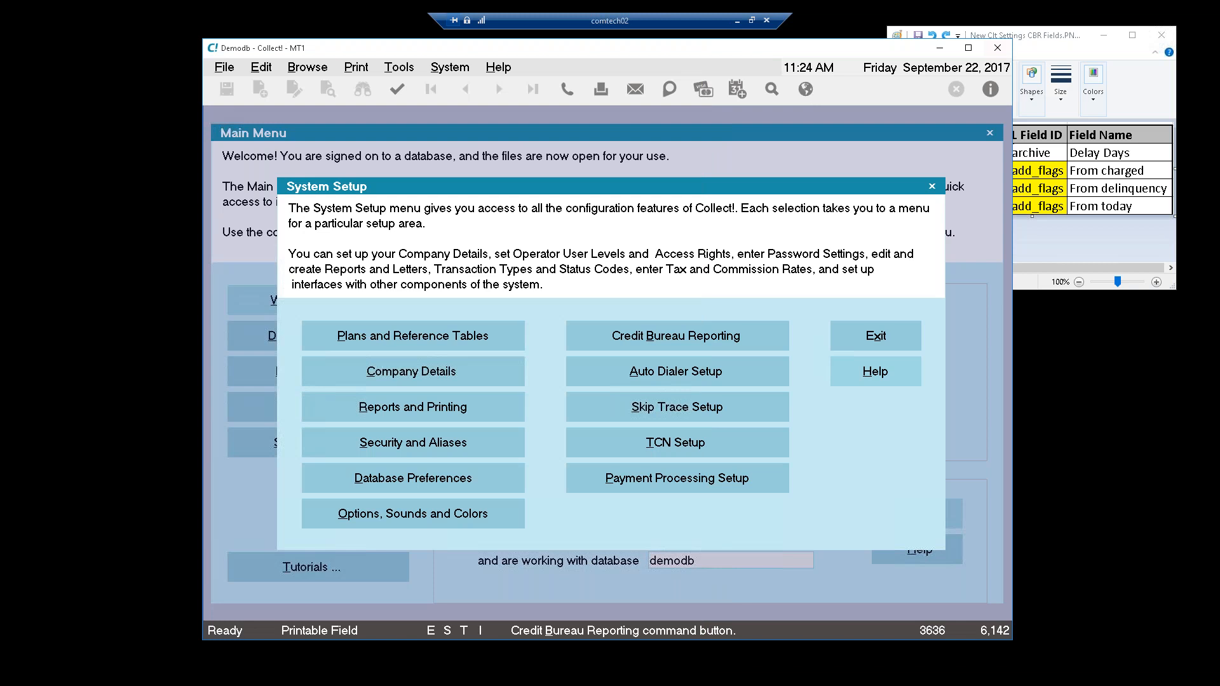
Step: Bring the New Clt Settings CBR Fields image to the front, and switch to Sample CBR Log.txt in Notepad
click(1052, 56)
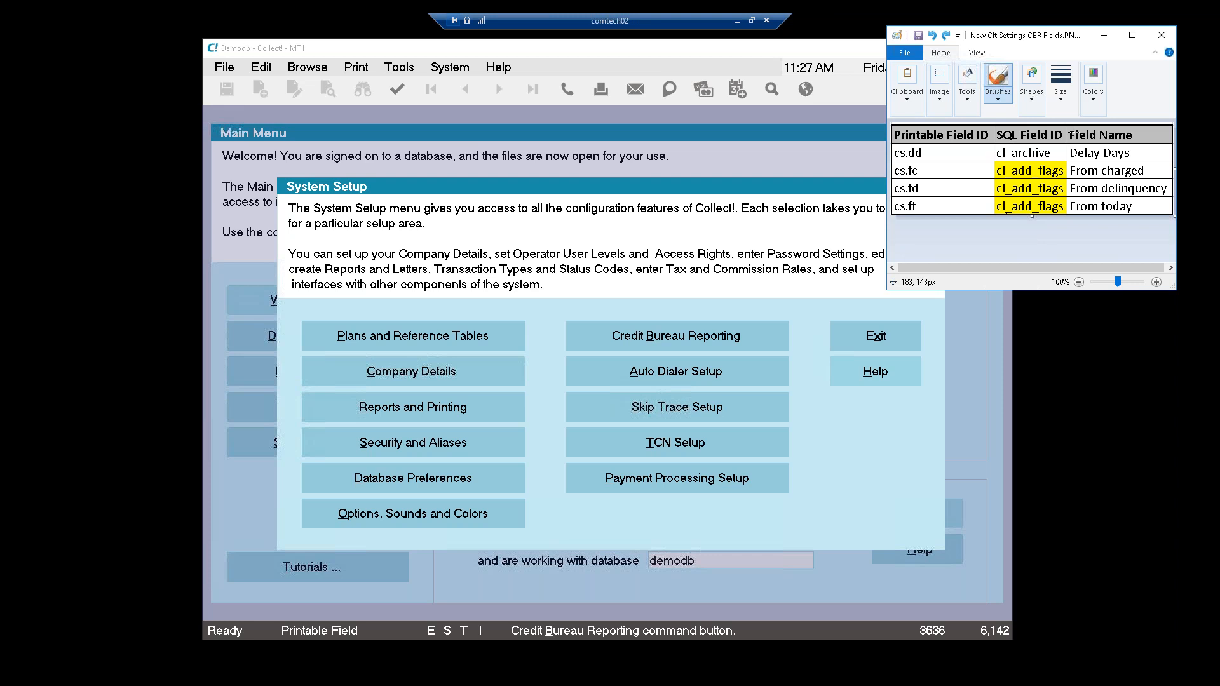
click(389, 680)
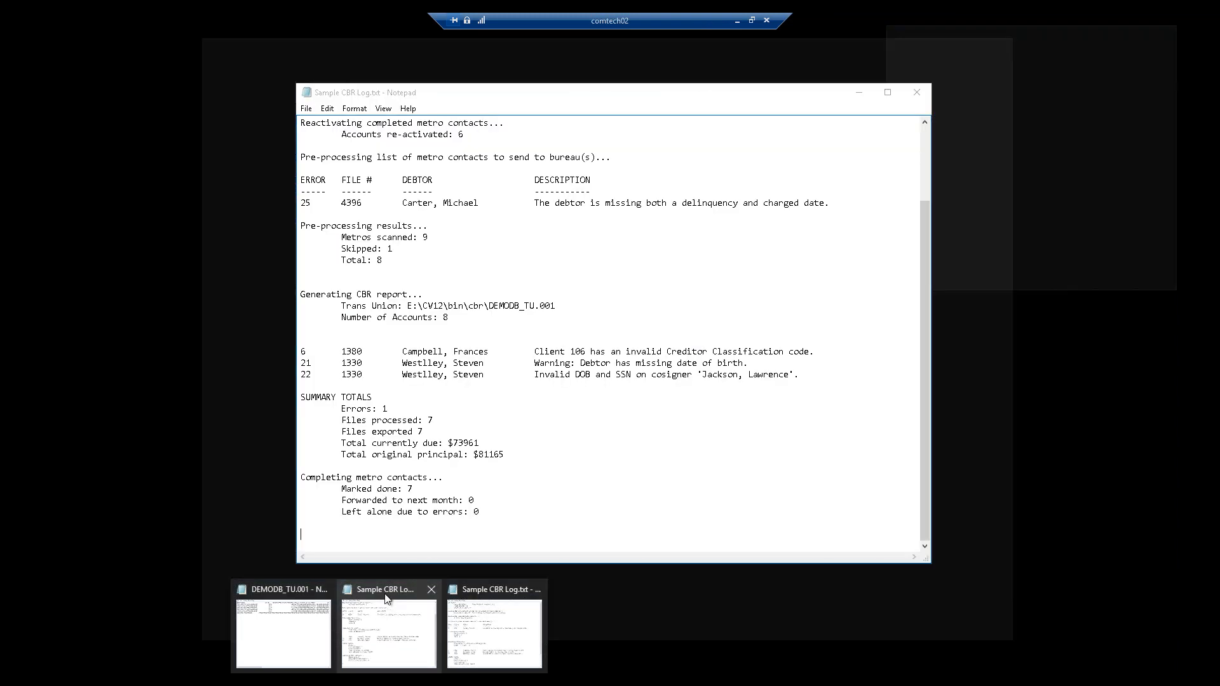
click(385, 598)
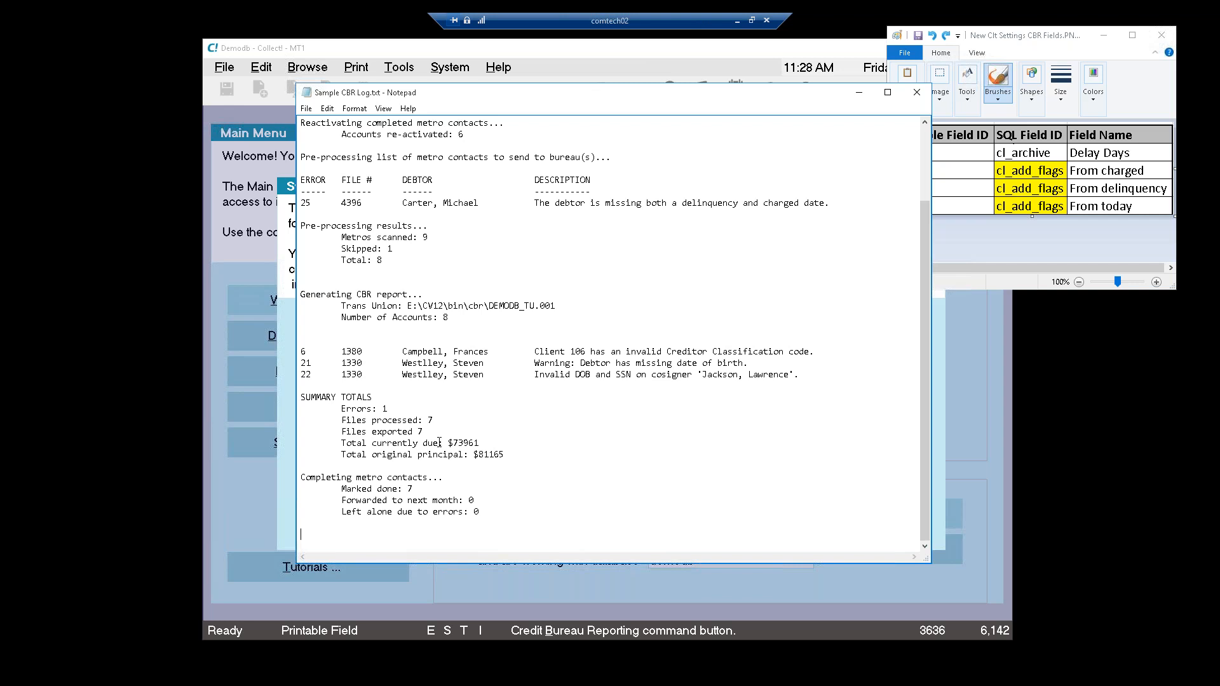
Step: Examine the error 21 and 22 entries under the generated CBR report in the sample log, highlighting their debtors and descriptions
drag(401, 375, 516, 377)
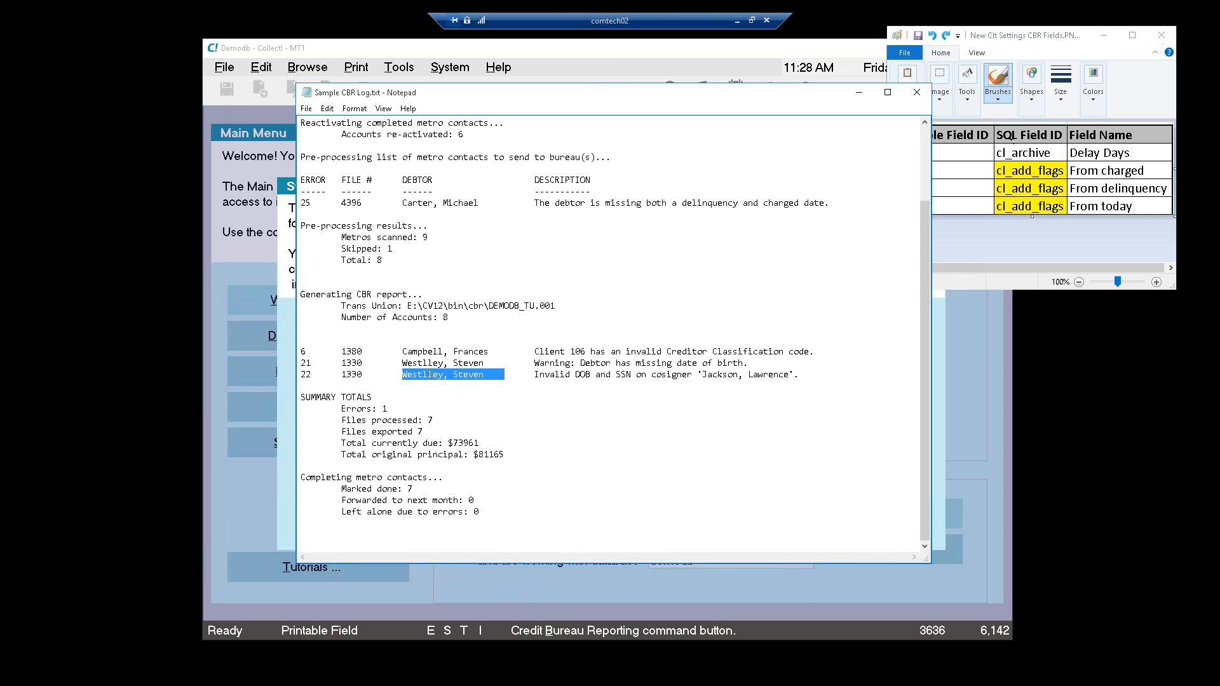
click(305, 376)
drag(324, 377, 809, 382)
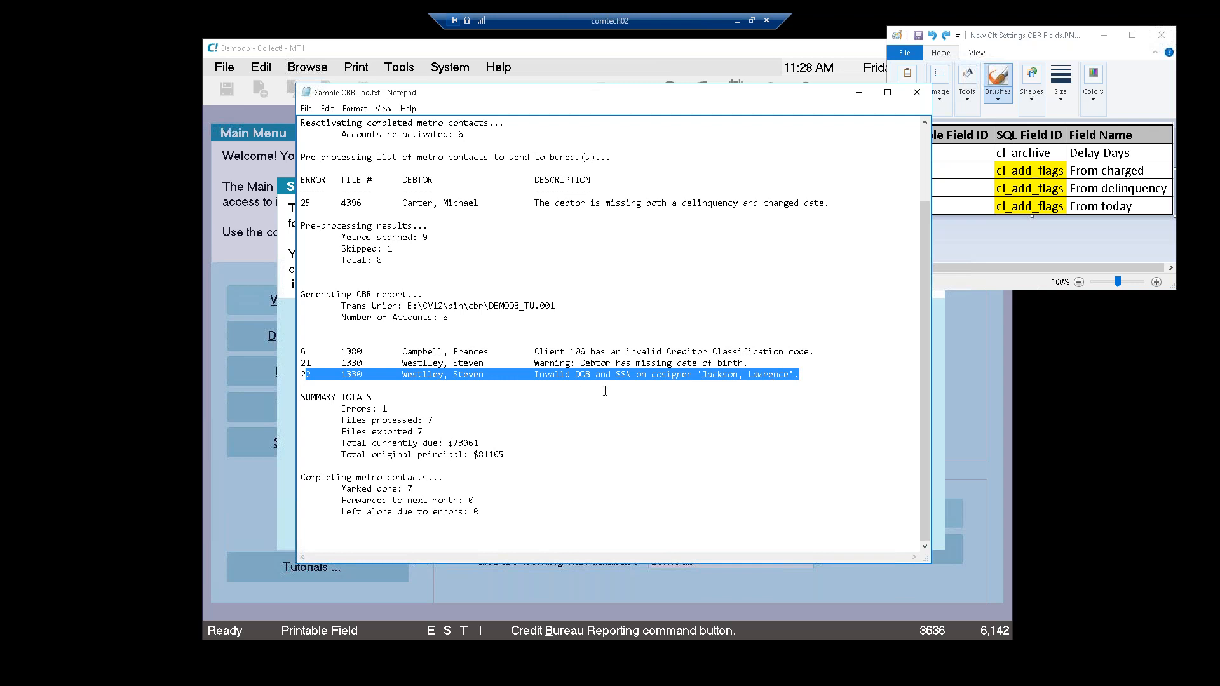
click(748, 363)
drag(748, 363, 296, 366)
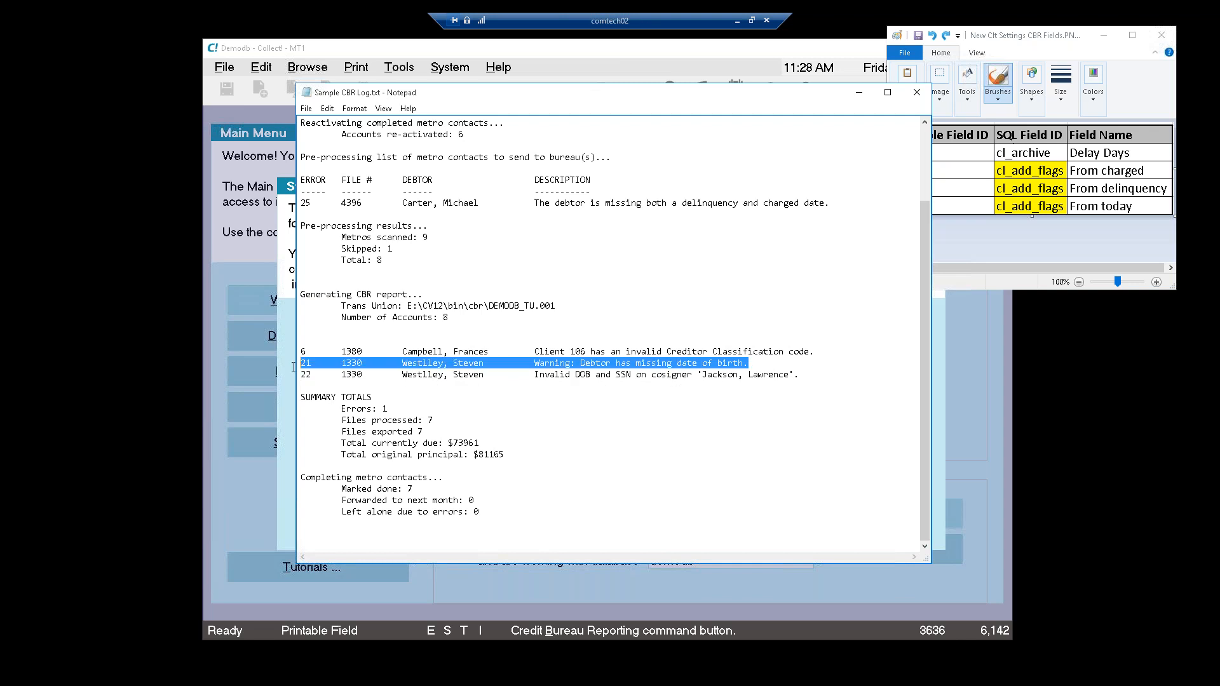
click(535, 361)
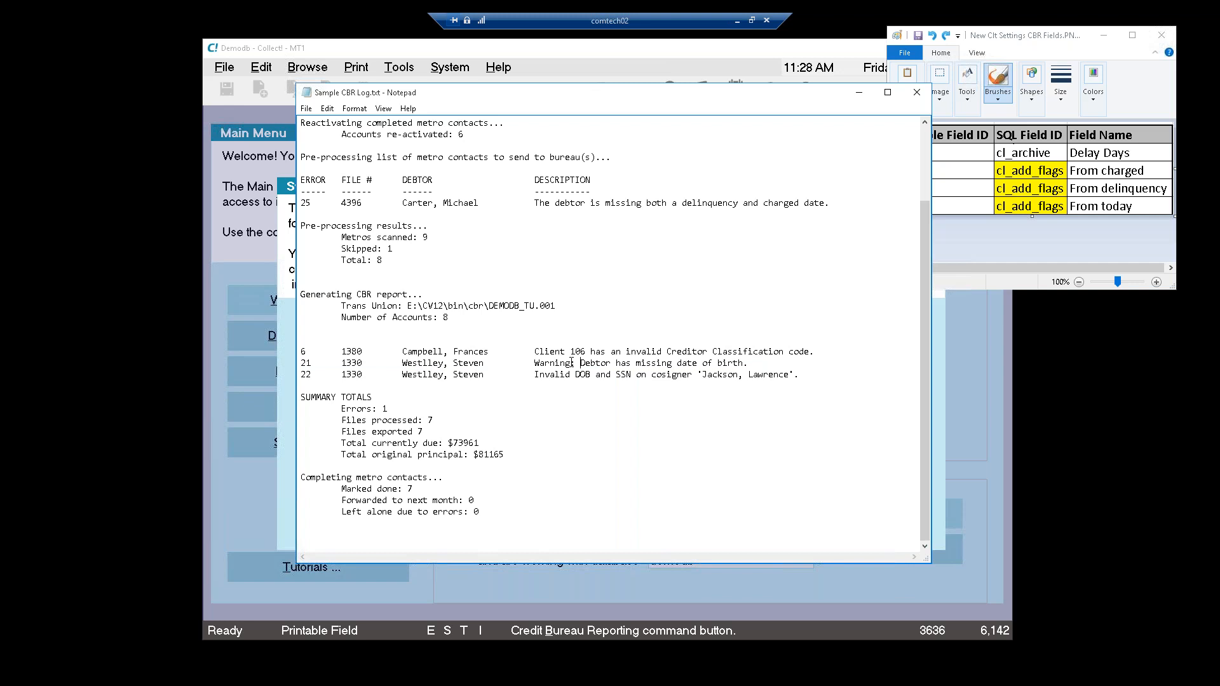
drag(573, 363, 537, 368)
click(539, 375)
drag(540, 376, 804, 406)
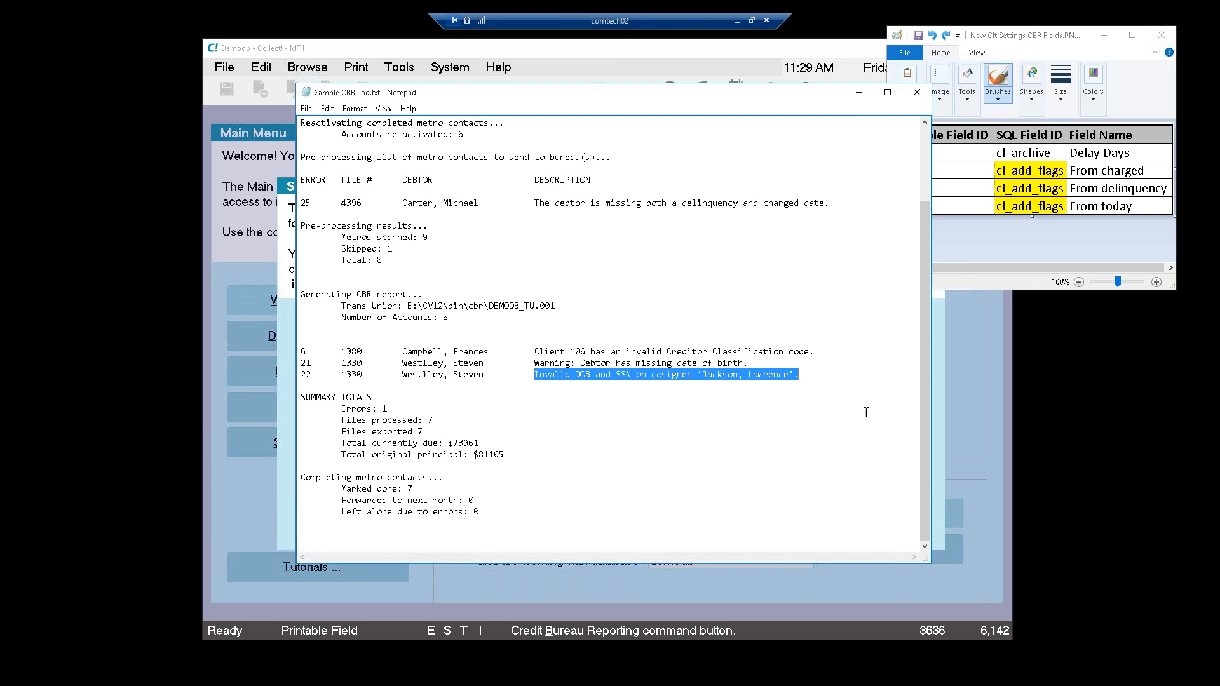
Step: Minimize the sample log and the CBR fields image, and exit System Setup to the Main Menu
click(858, 94)
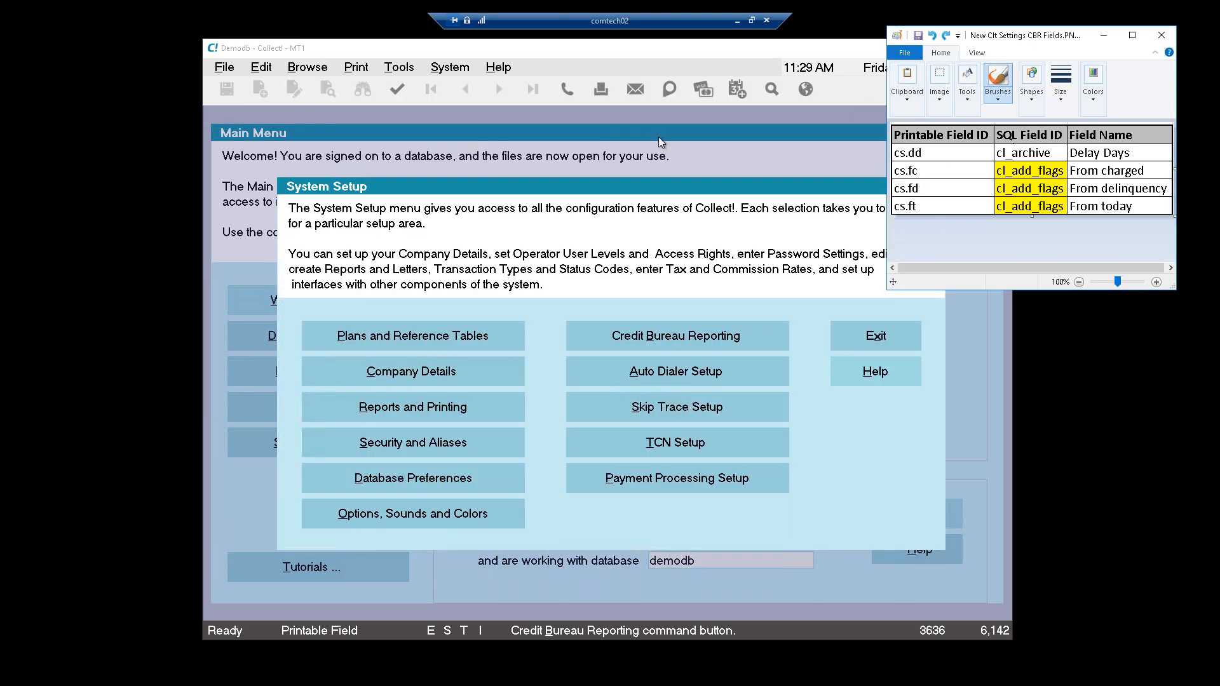
click(1104, 35)
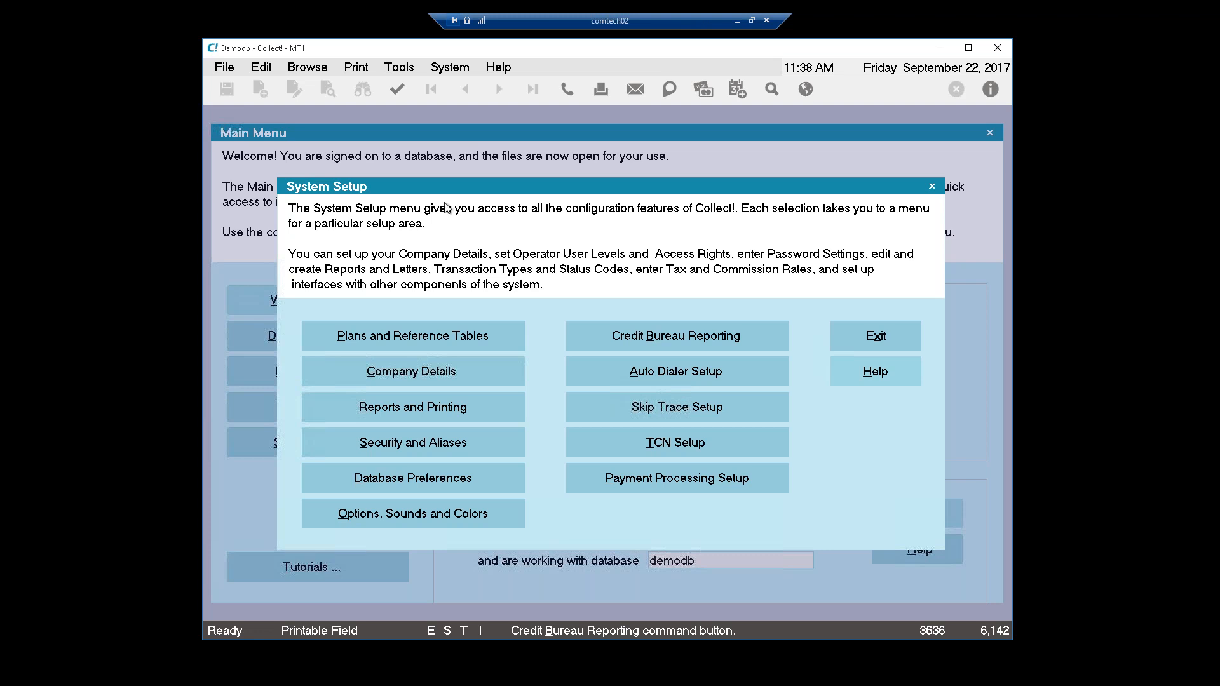
click(880, 337)
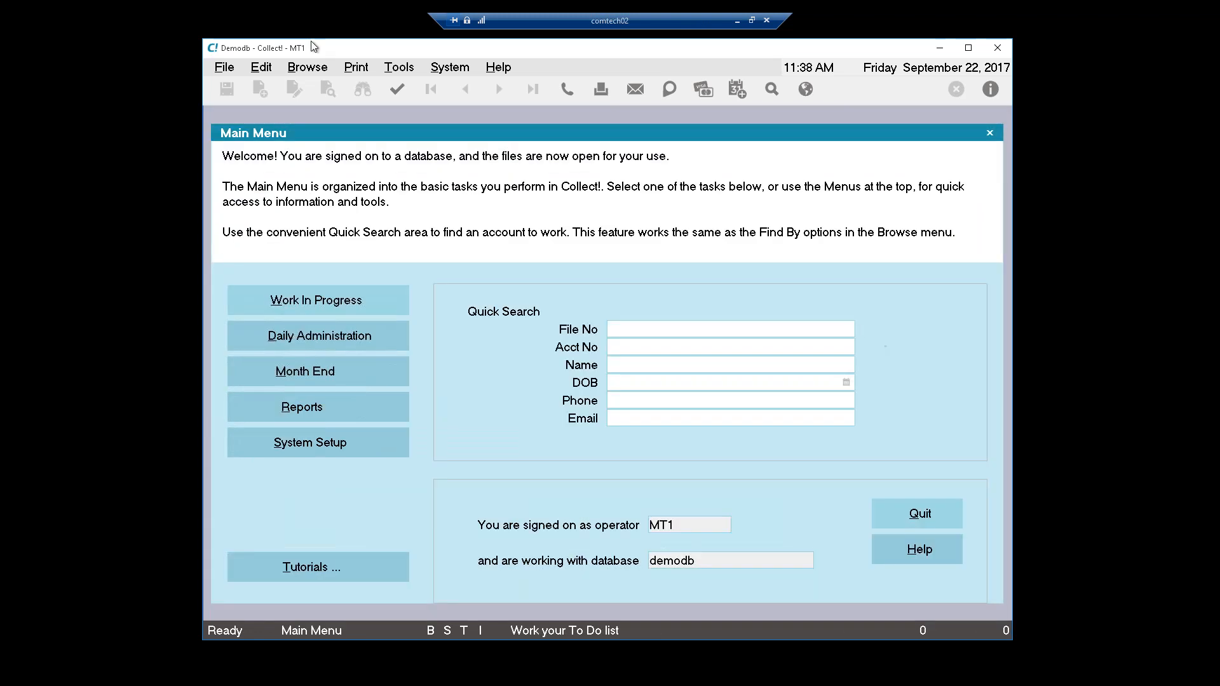
Step: Find client 98 in the client list, review the delay days and From delinquency option in its advanced settings, and close the settings
click(307, 67)
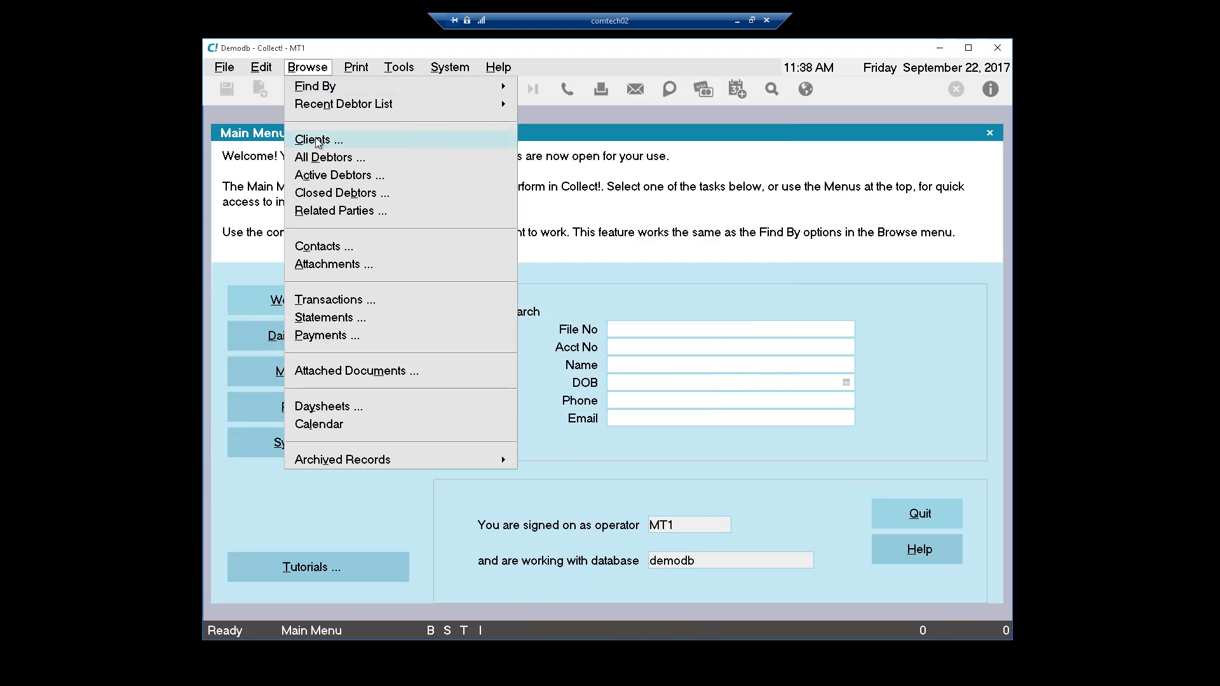
click(317, 139)
text(9)
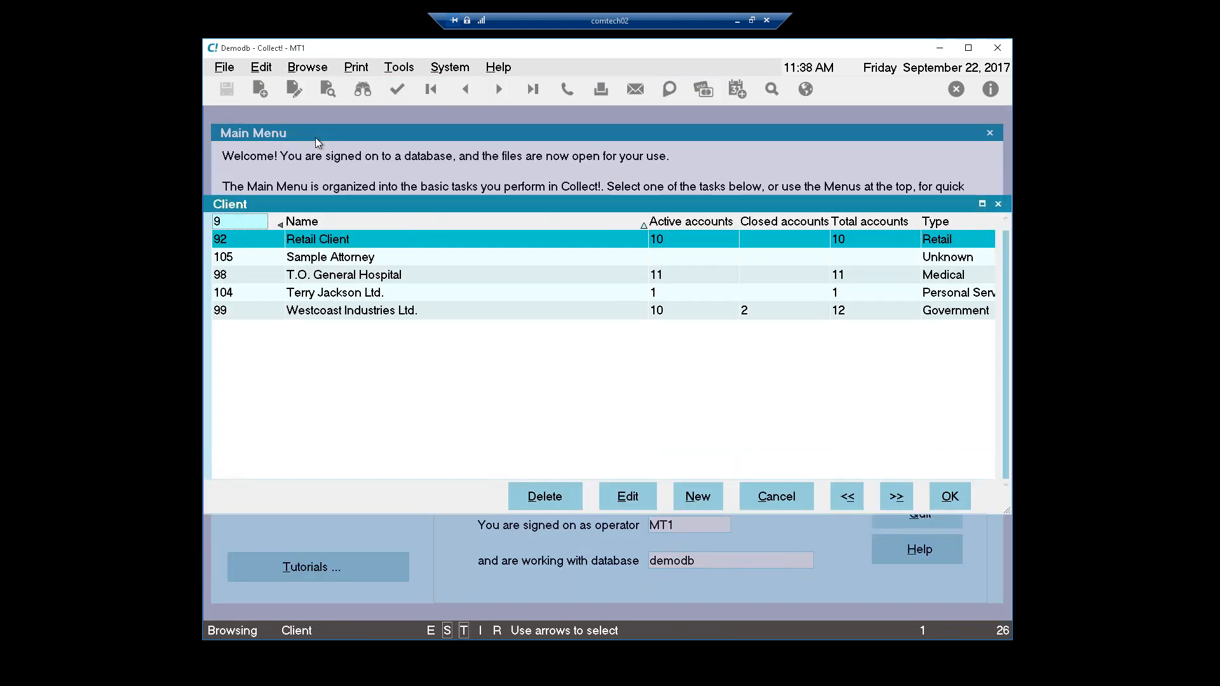
text(8)
key(Return)
click(930, 507)
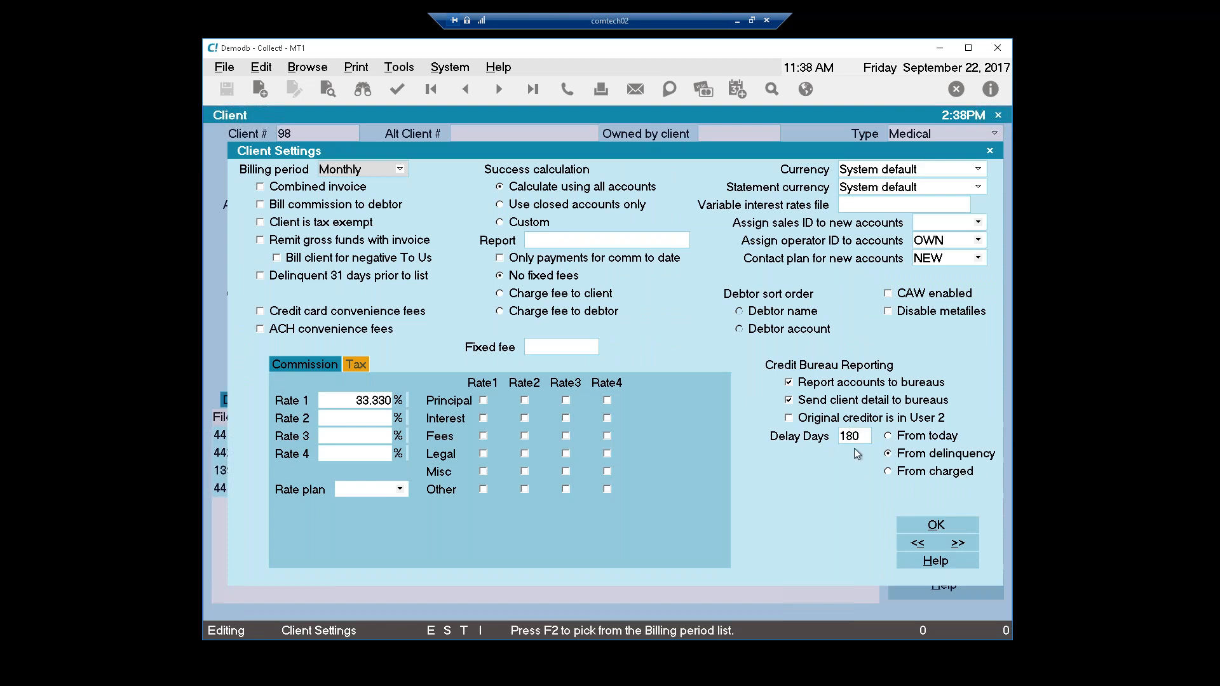
click(866, 436)
click(917, 455)
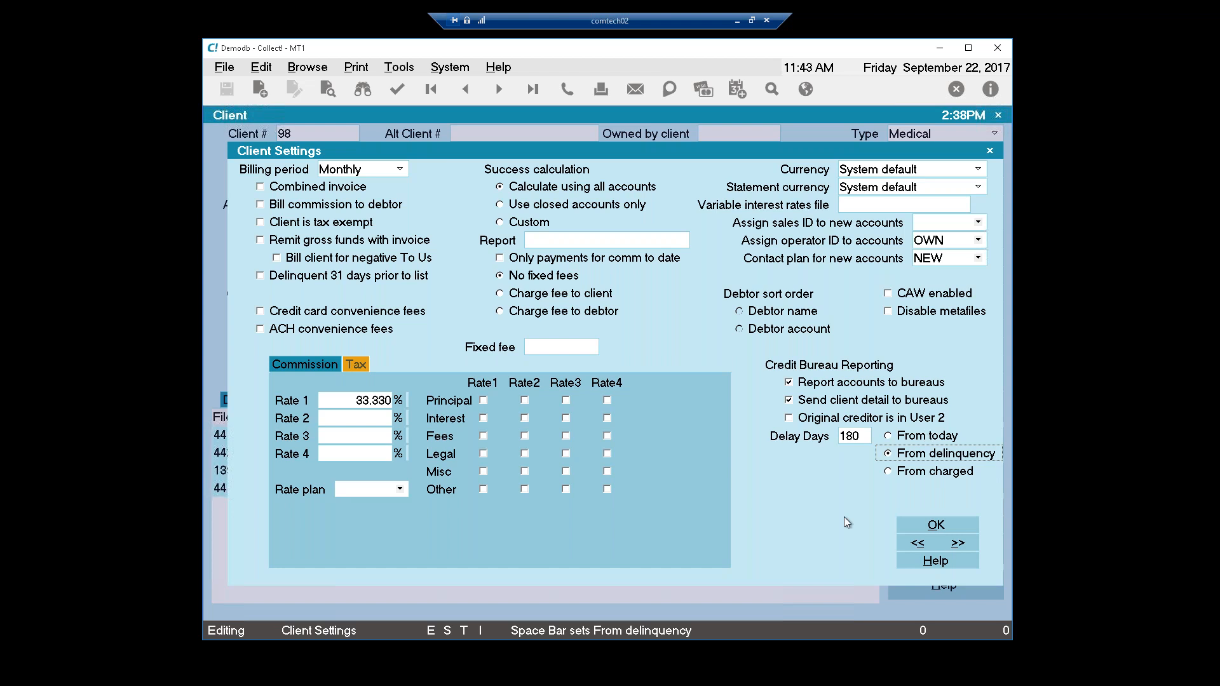
click(916, 531)
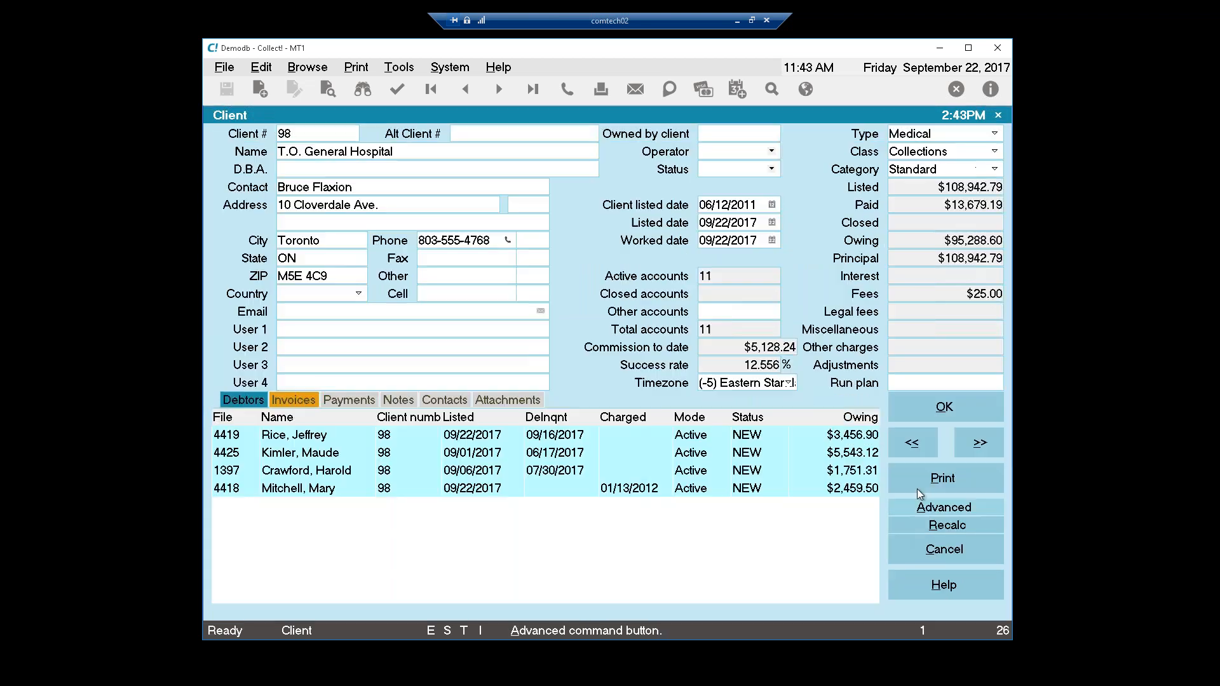
Step: Clear the Delay days in the Credit Bureau Setup, switching Delay report off and back on
click(451, 67)
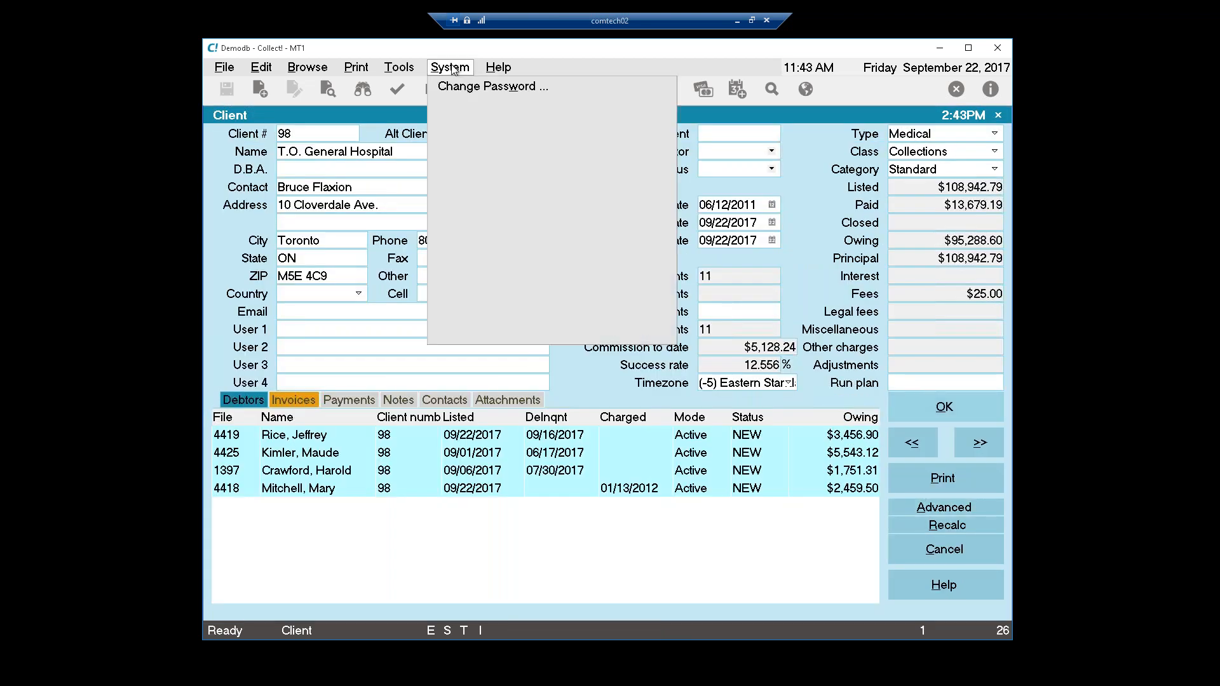
click(487, 333)
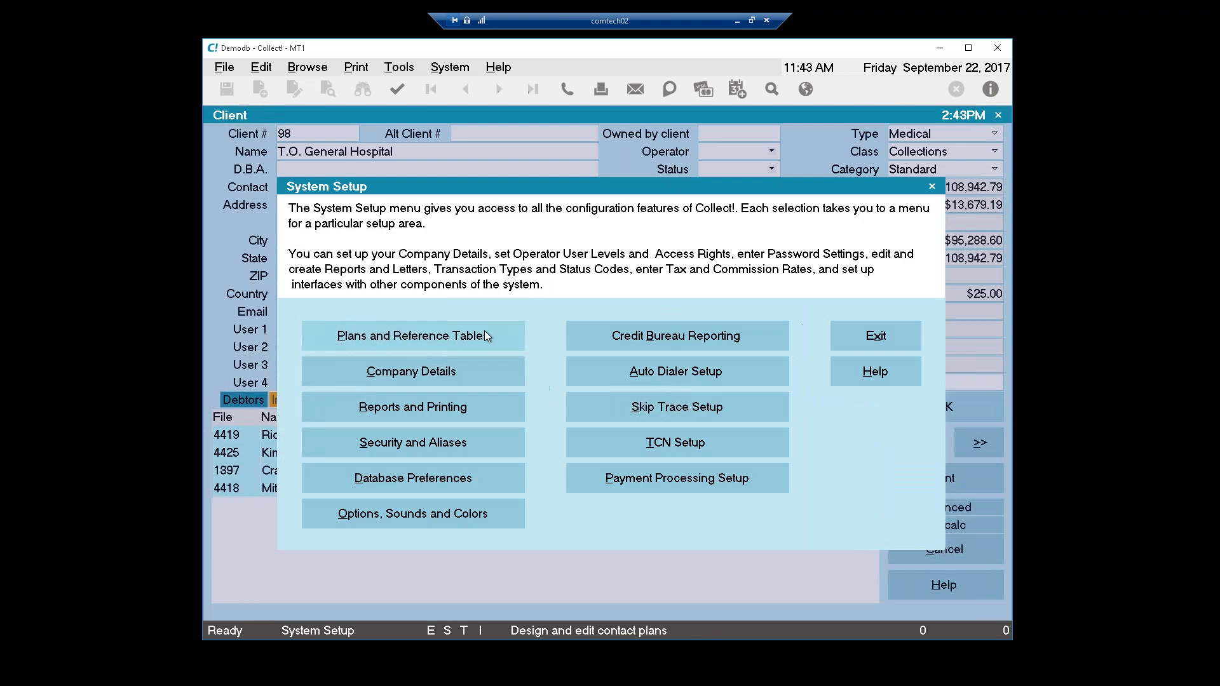
click(638, 334)
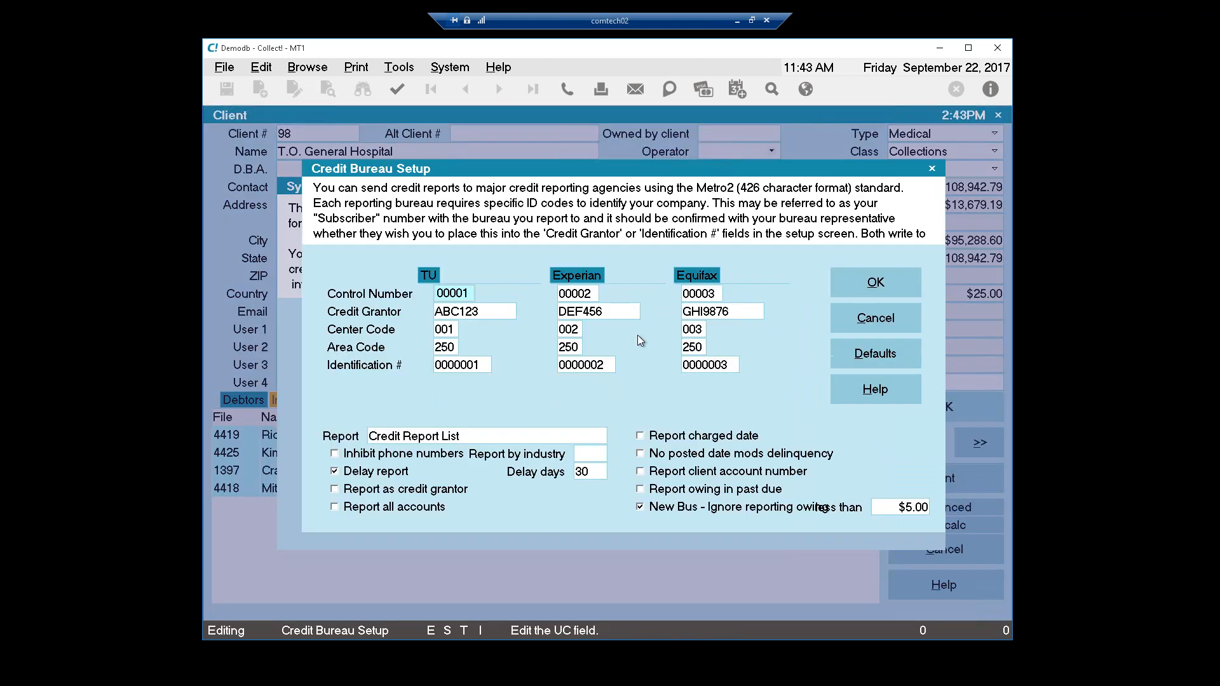
click(596, 474)
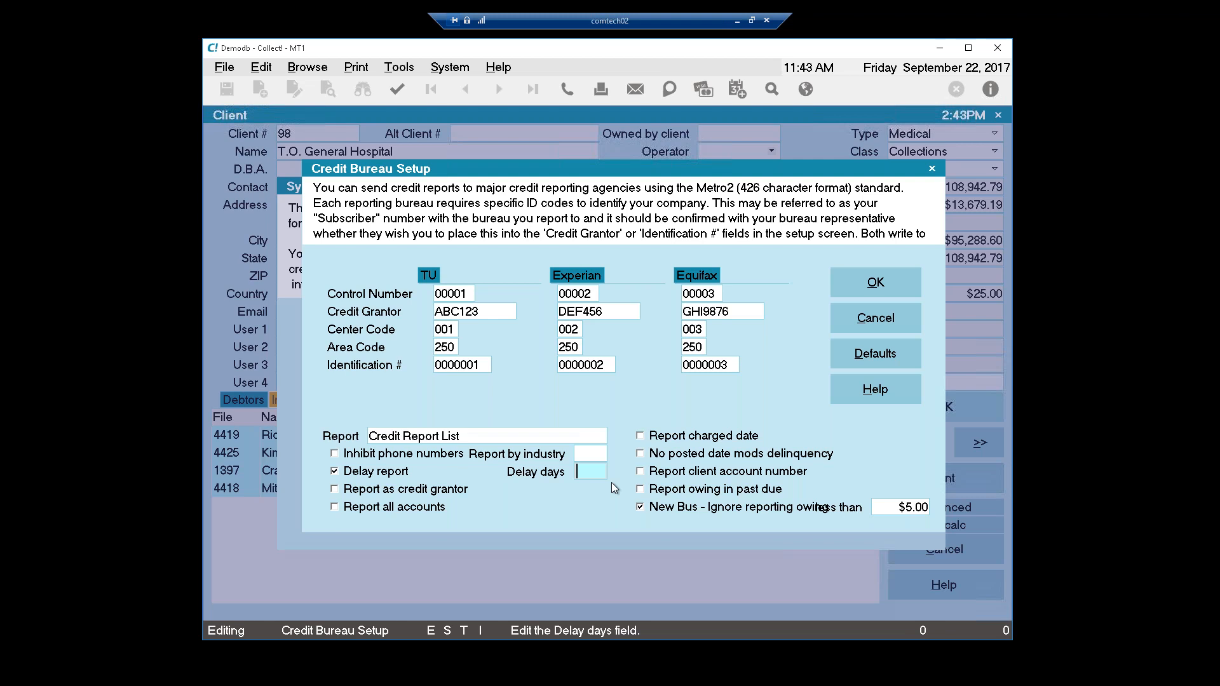
click(337, 472)
click(336, 472)
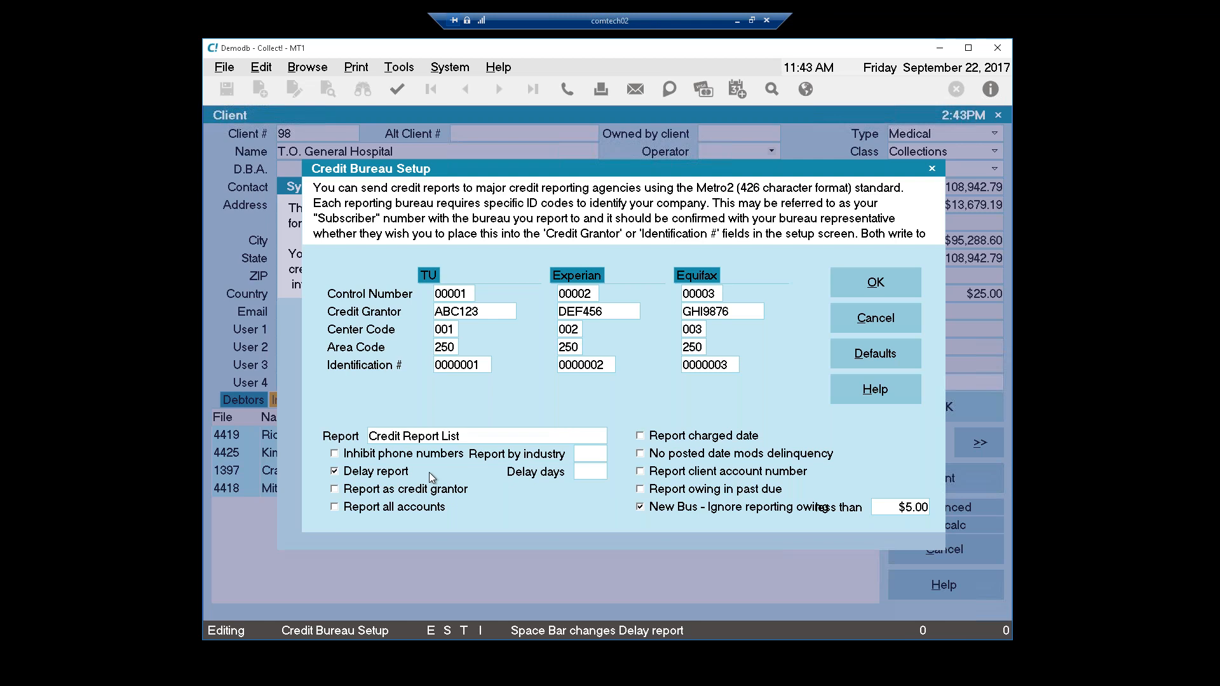
click(591, 472)
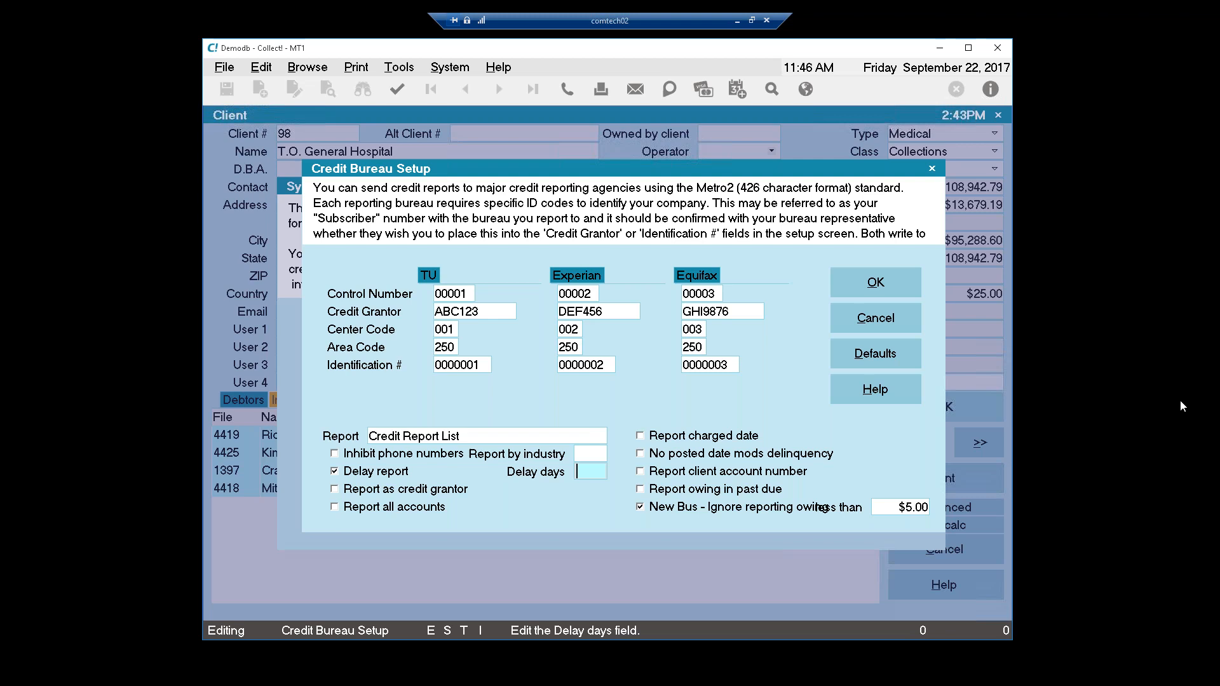
Step: Try out Report charged date, No posted date mods delinquency, Report owing in past due and Inhibit phone numbers, switching each off again
click(731, 436)
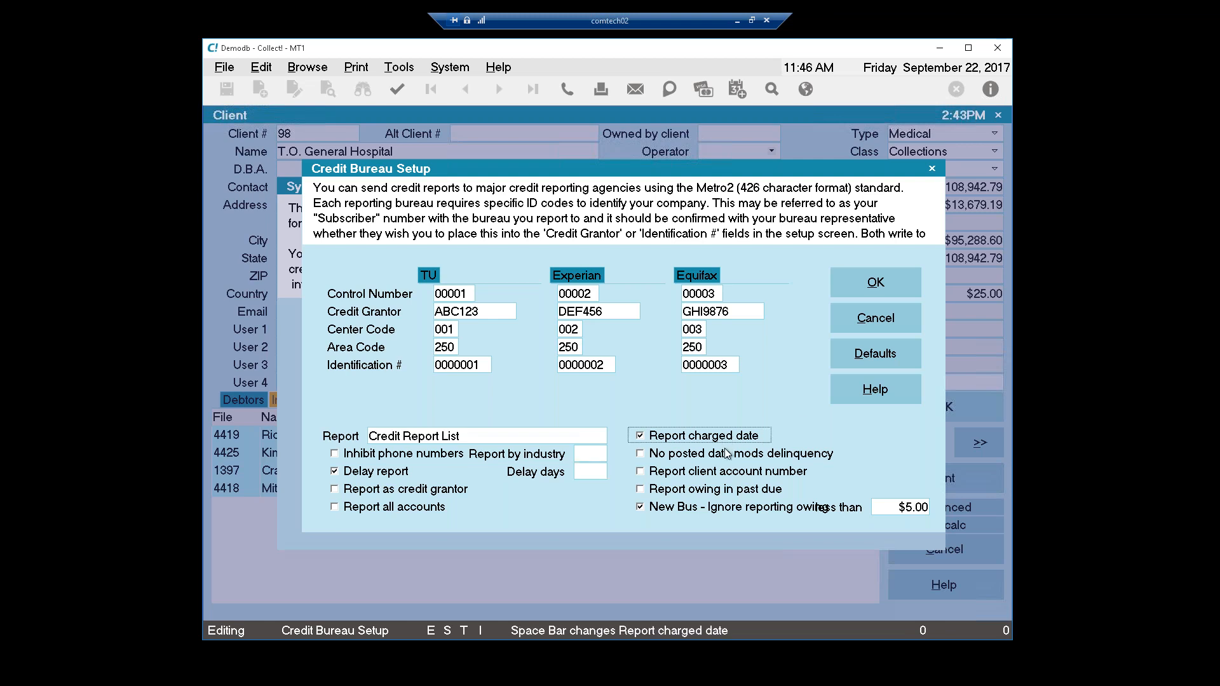
click(725, 452)
click(685, 490)
click(361, 451)
click(451, 458)
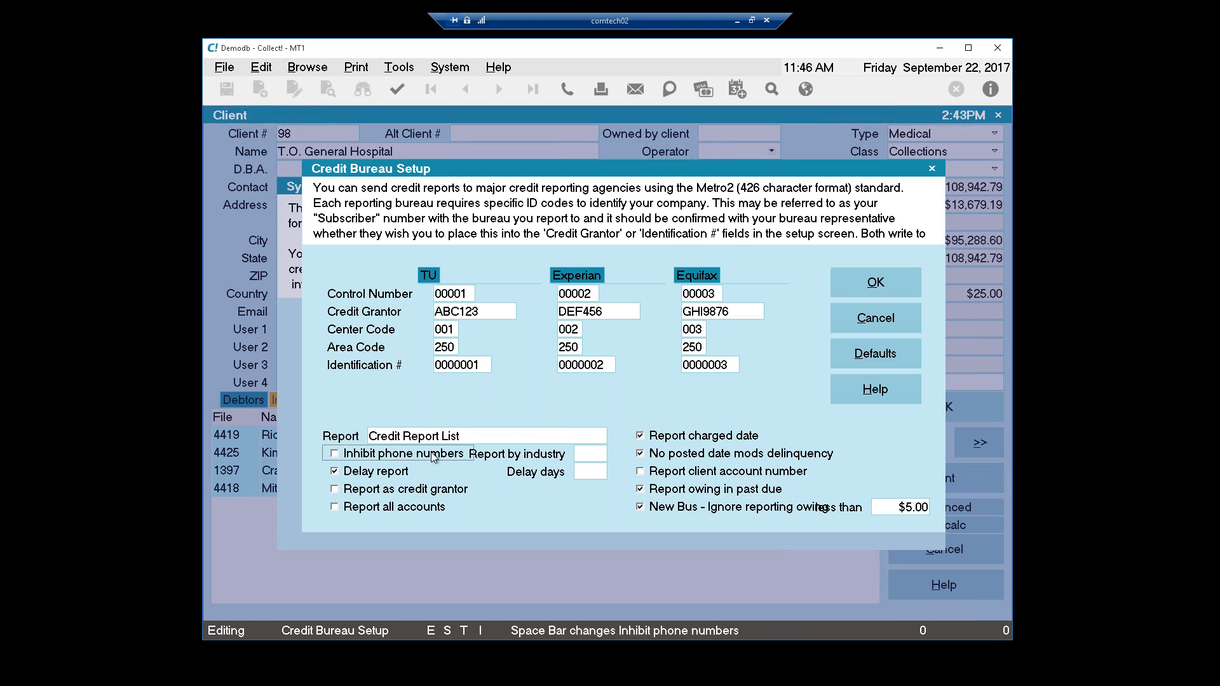
click(649, 436)
click(664, 453)
click(697, 494)
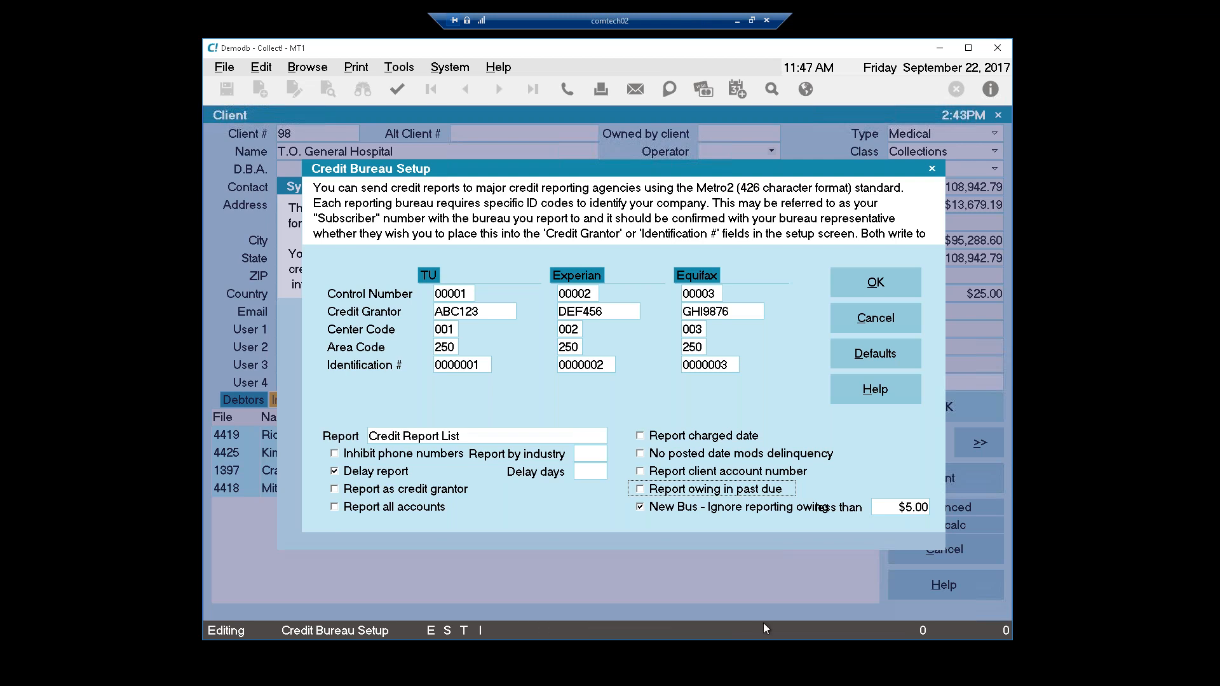
Step: Read the help page on Inhibit phone numbers for the Credit Bureau Setup, and close it
click(465, 453)
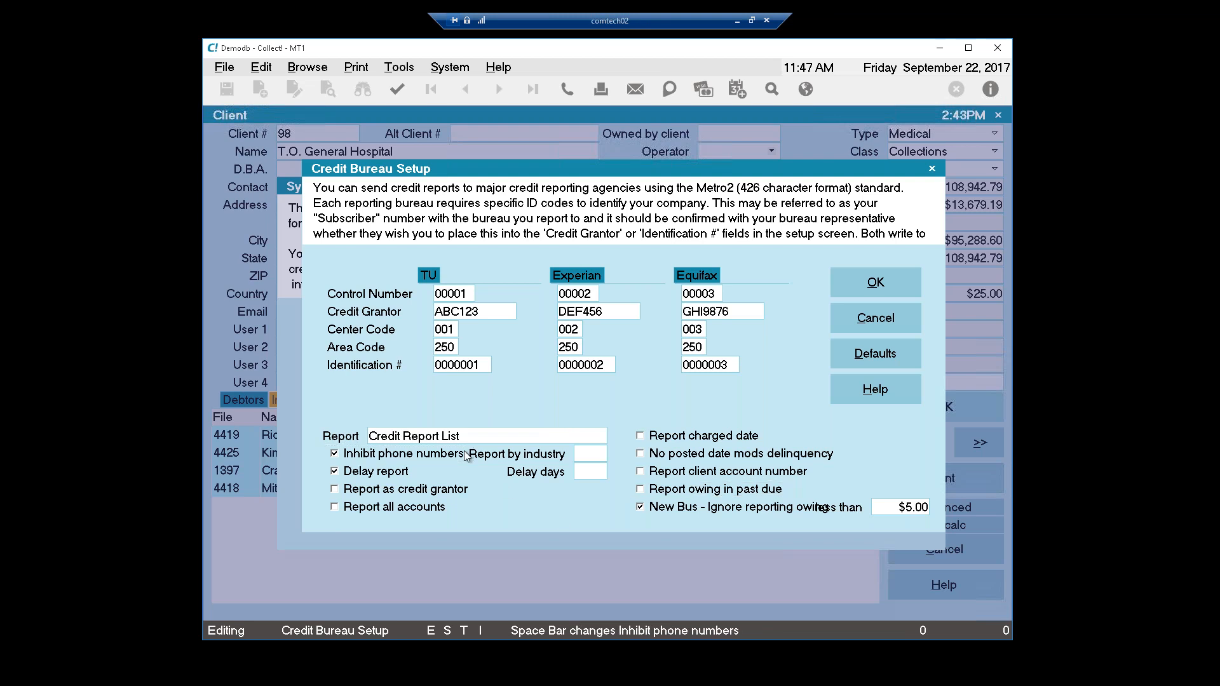
key(F1)
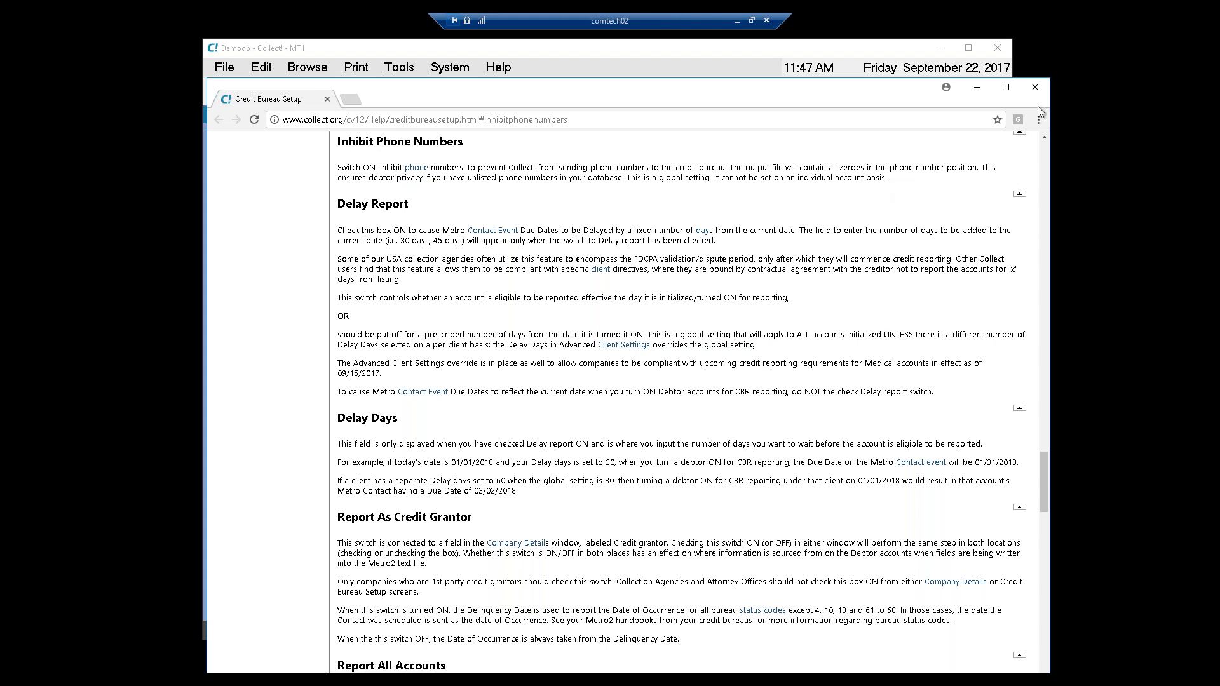
click(1041, 89)
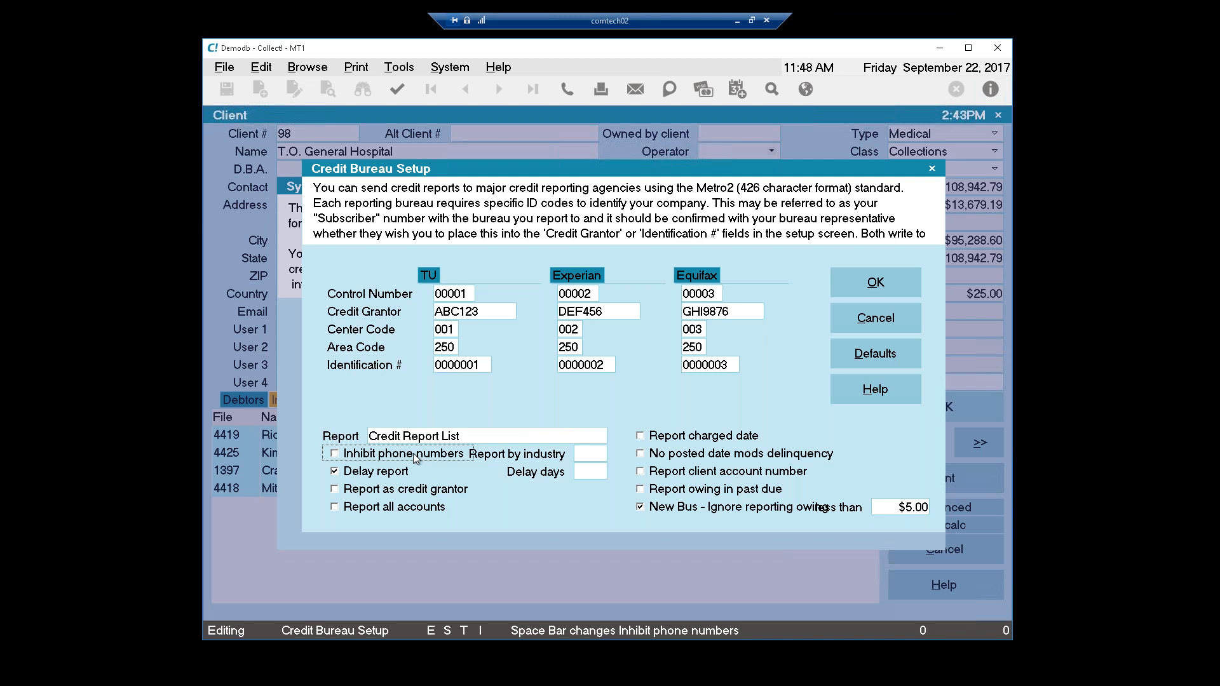
Step: Turn on Report charged date and No posted date mods delinquency again, and switch both back off
click(702, 440)
click(701, 455)
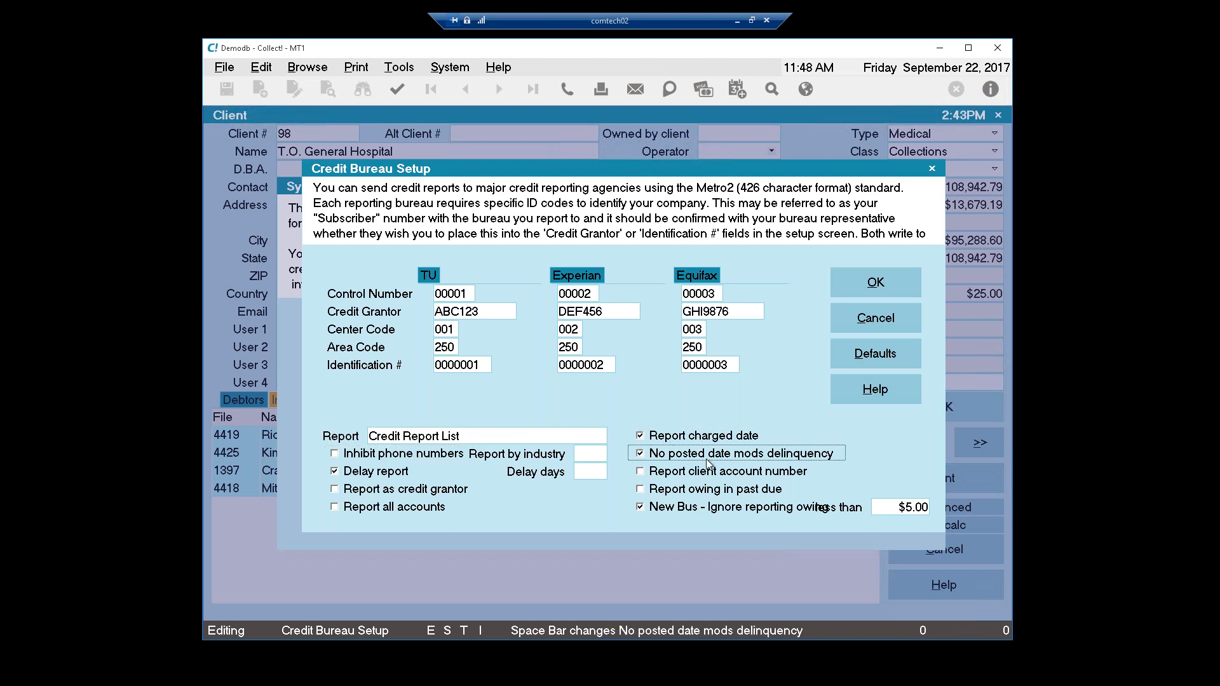
click(713, 491)
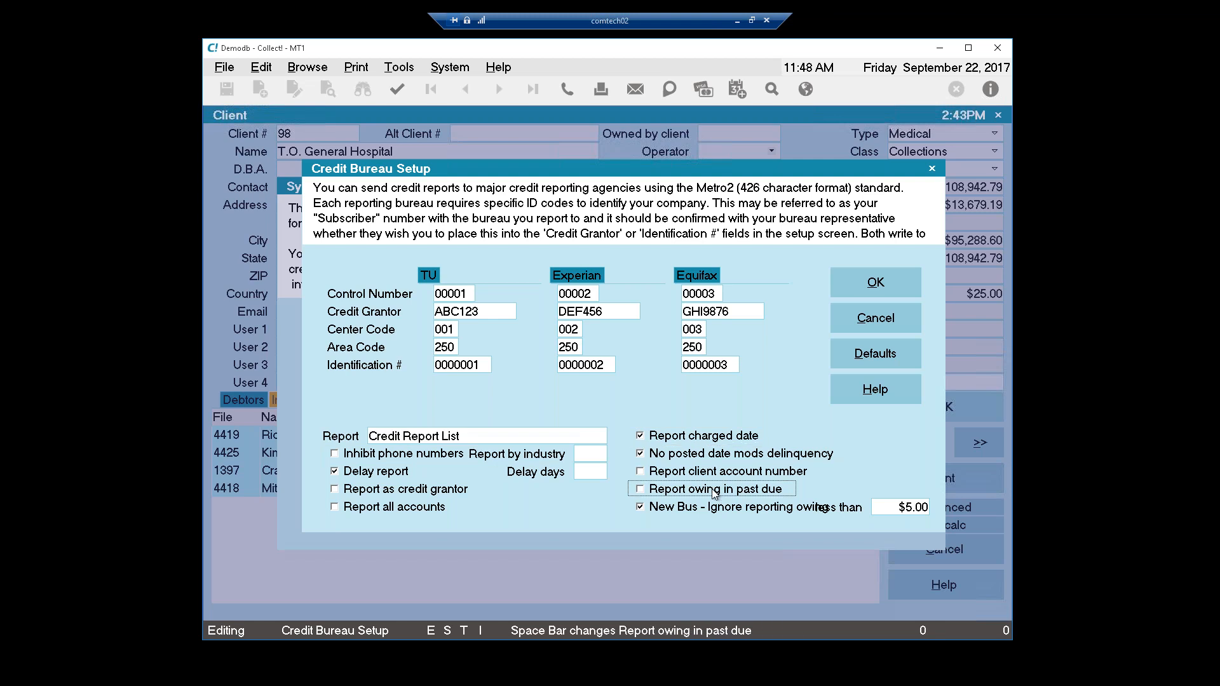
click(705, 455)
click(697, 439)
key(space)
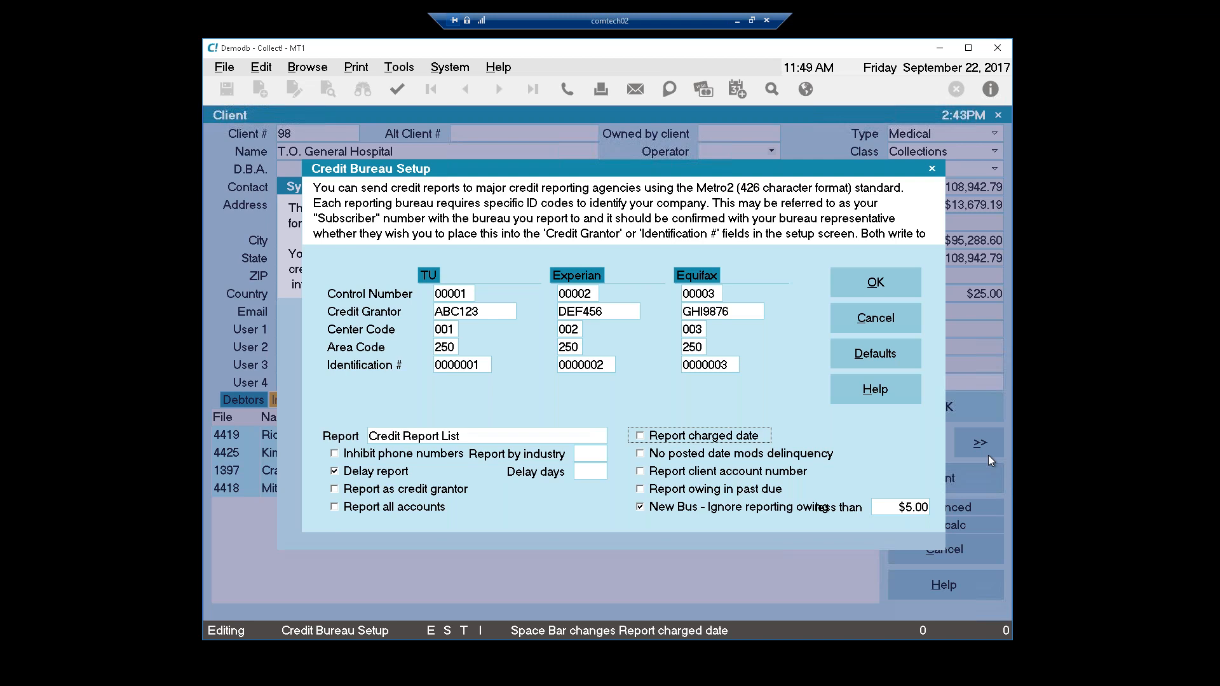
Step: Turn on Report all accounts, save the Credit Bureau Setup, and exit System Setup
click(357, 508)
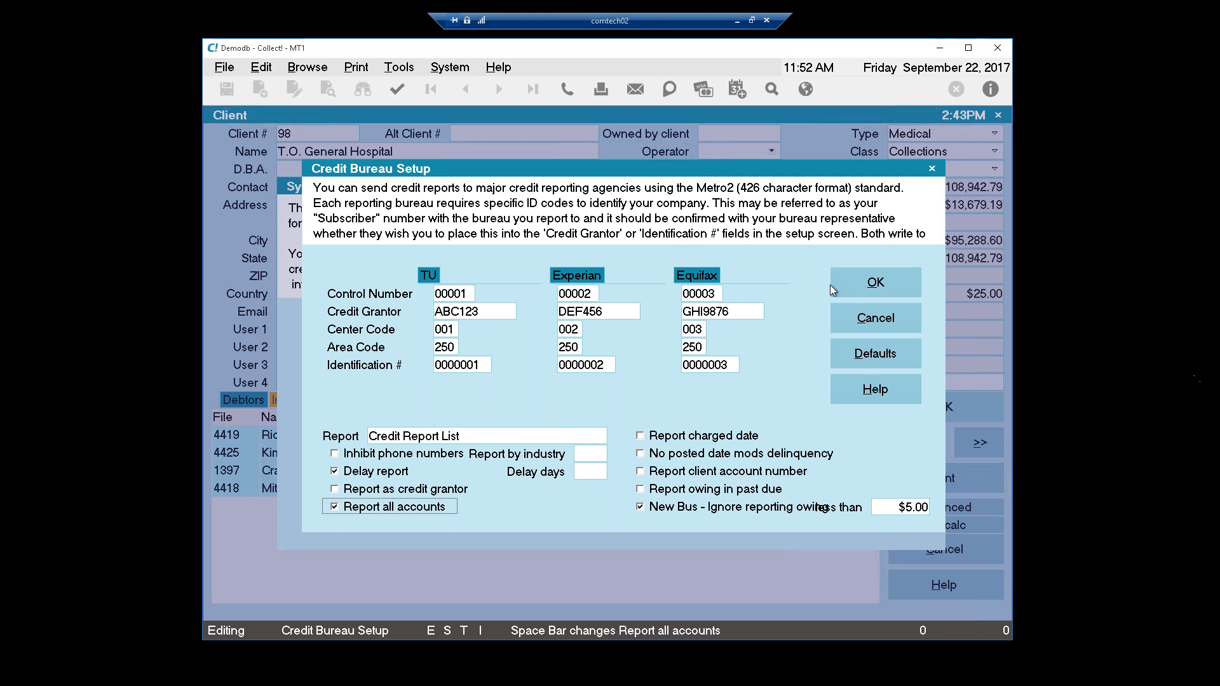
click(850, 288)
click(876, 336)
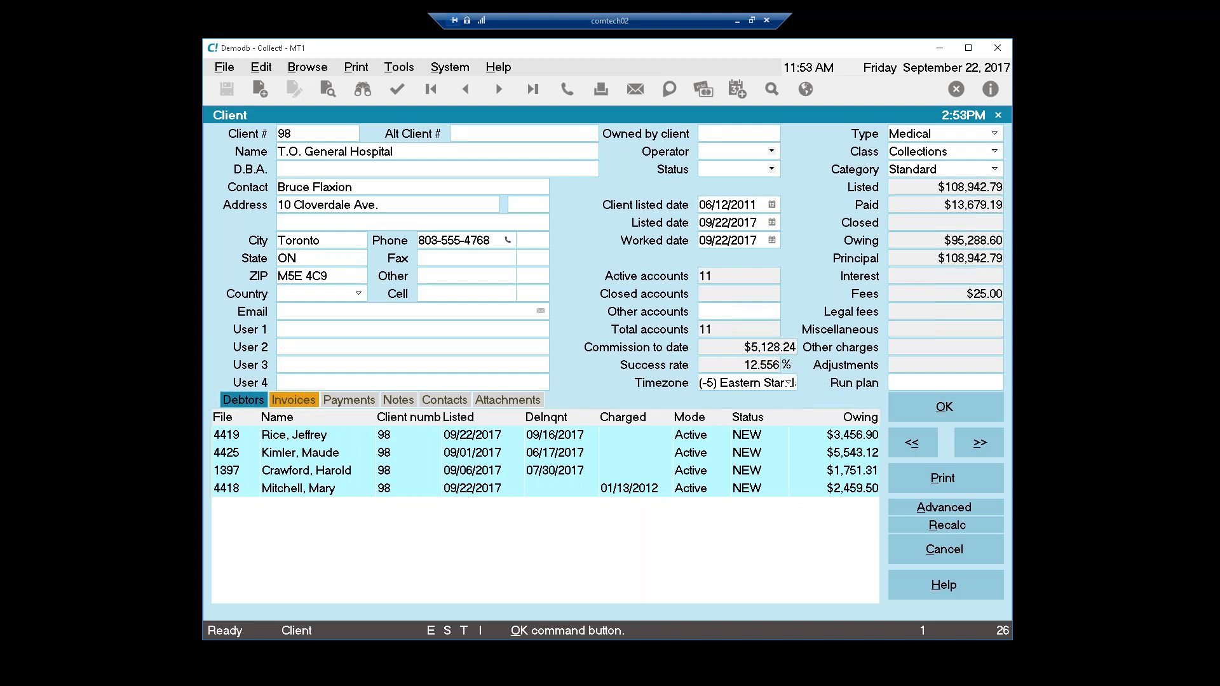
Step: Close the T.O. General Hospital record and the client list, review the tagged accounts in the list of all debtors, and close it
click(944, 407)
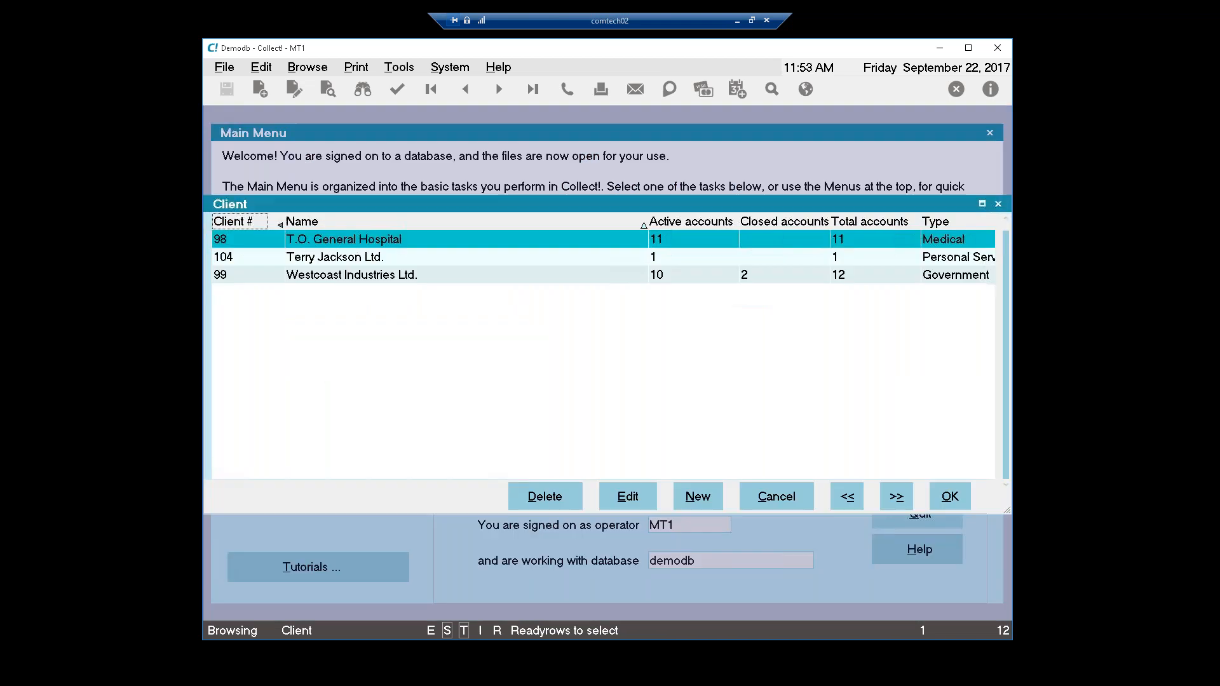
click(949, 495)
click(308, 66)
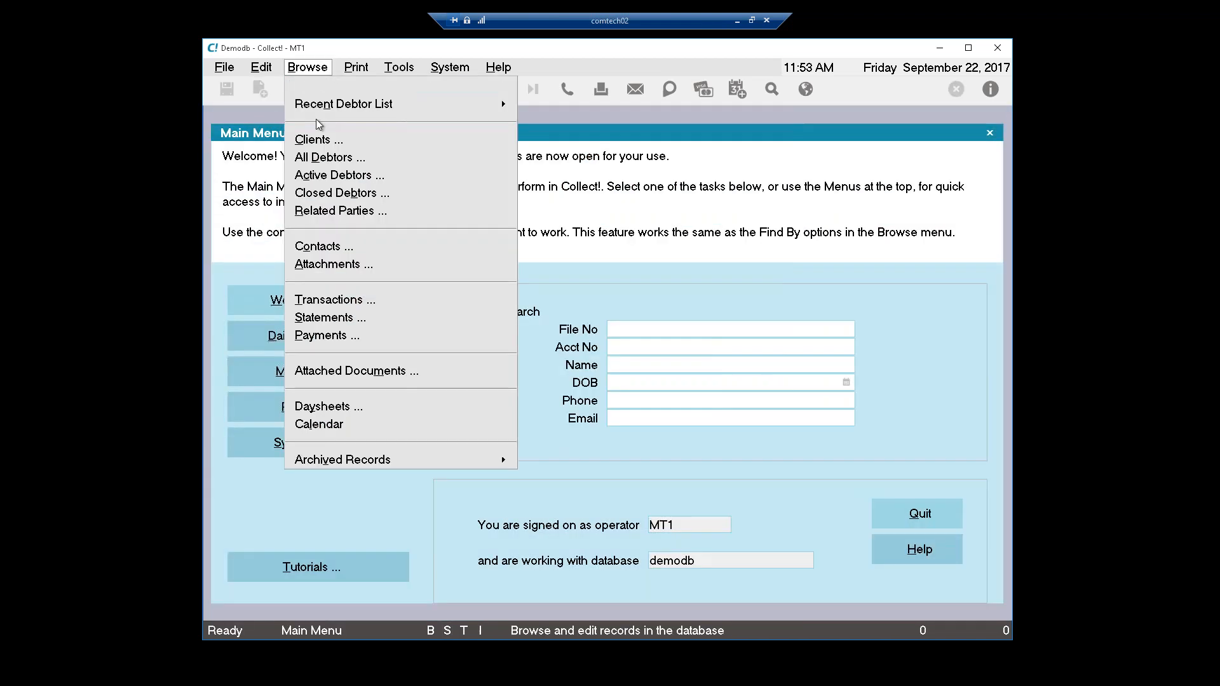
click(324, 159)
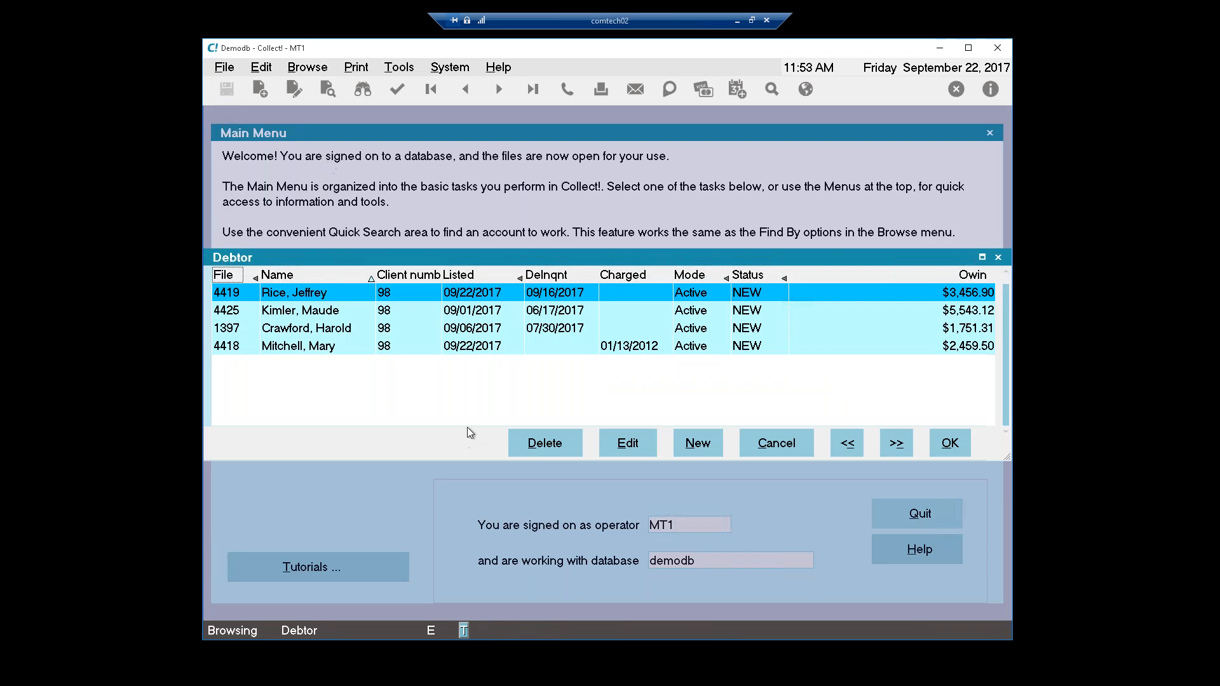
click(399, 67)
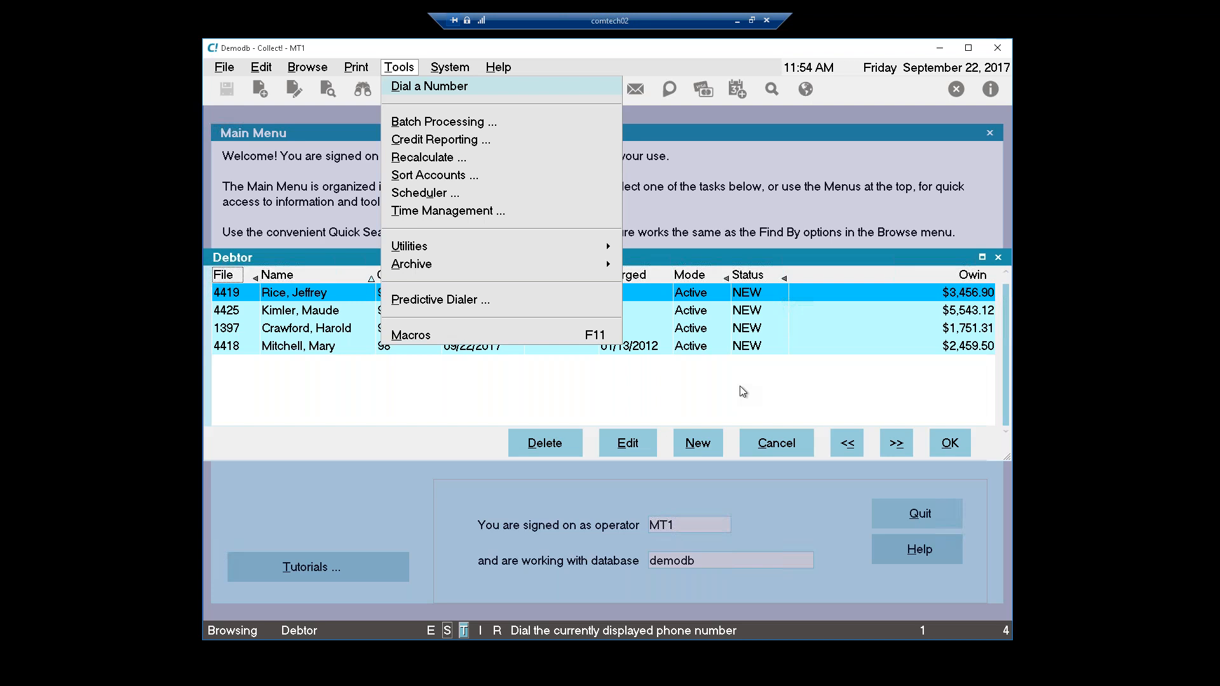
click(943, 449)
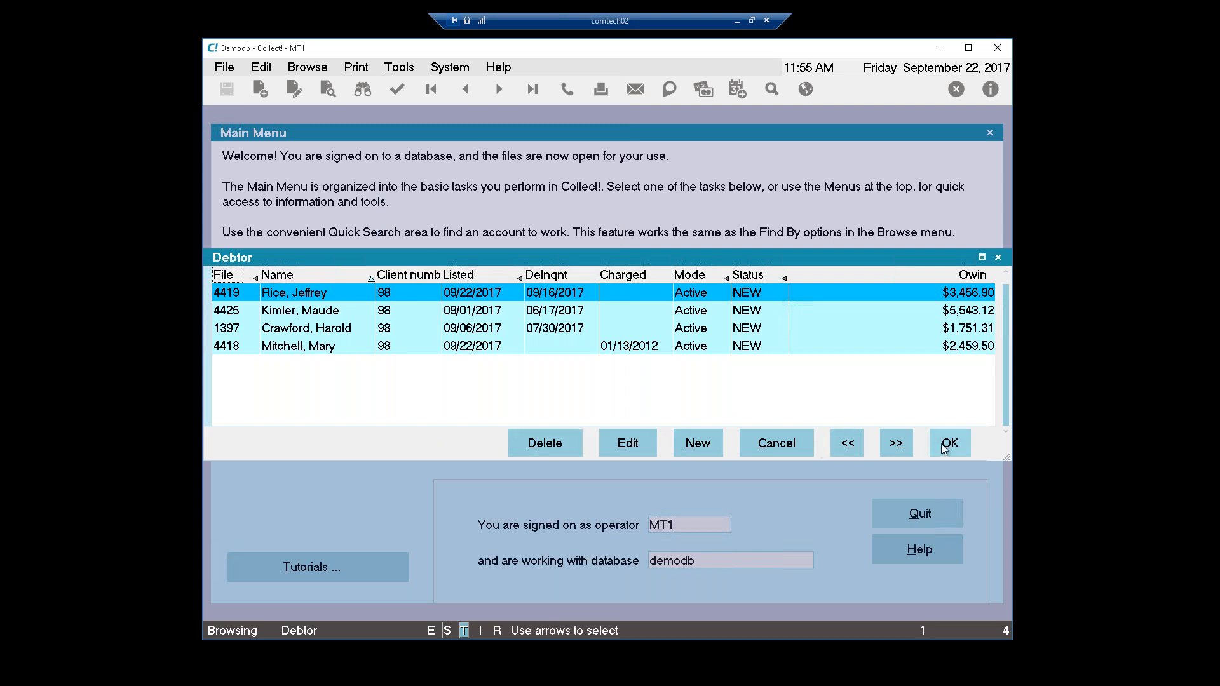
click(964, 451)
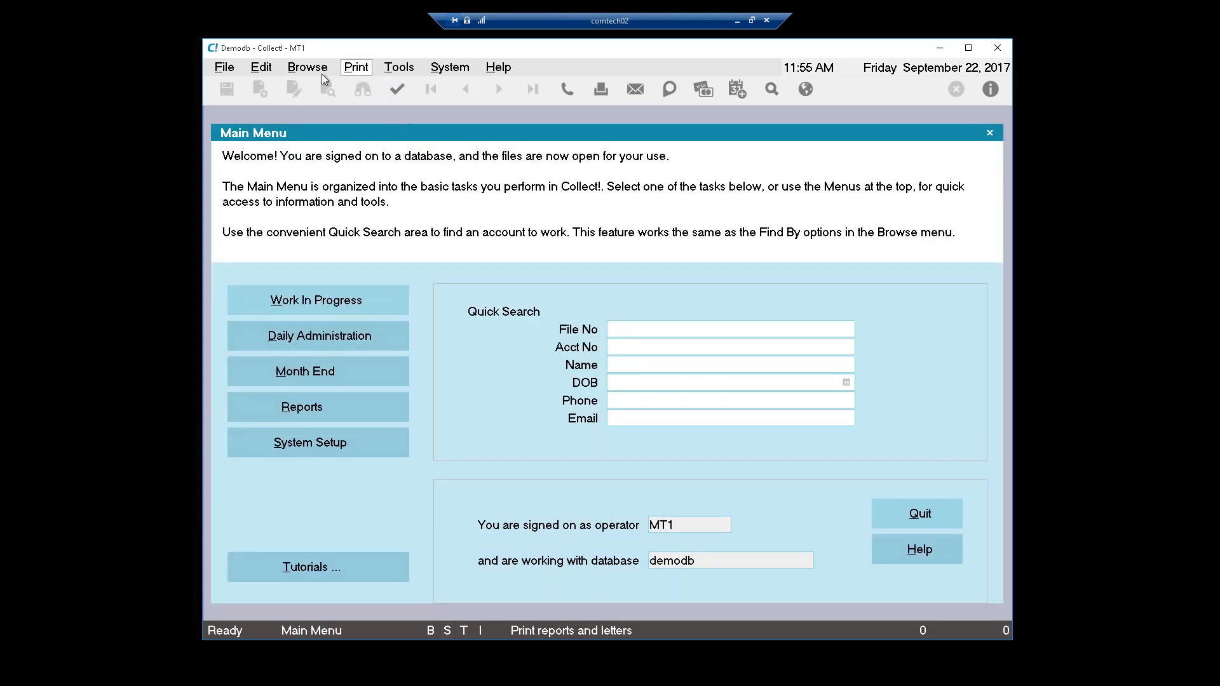
Step: Start the Prepare accounts for CBR batch process, accept the prompt to continue, and process the individually tagged records
click(395, 71)
click(420, 122)
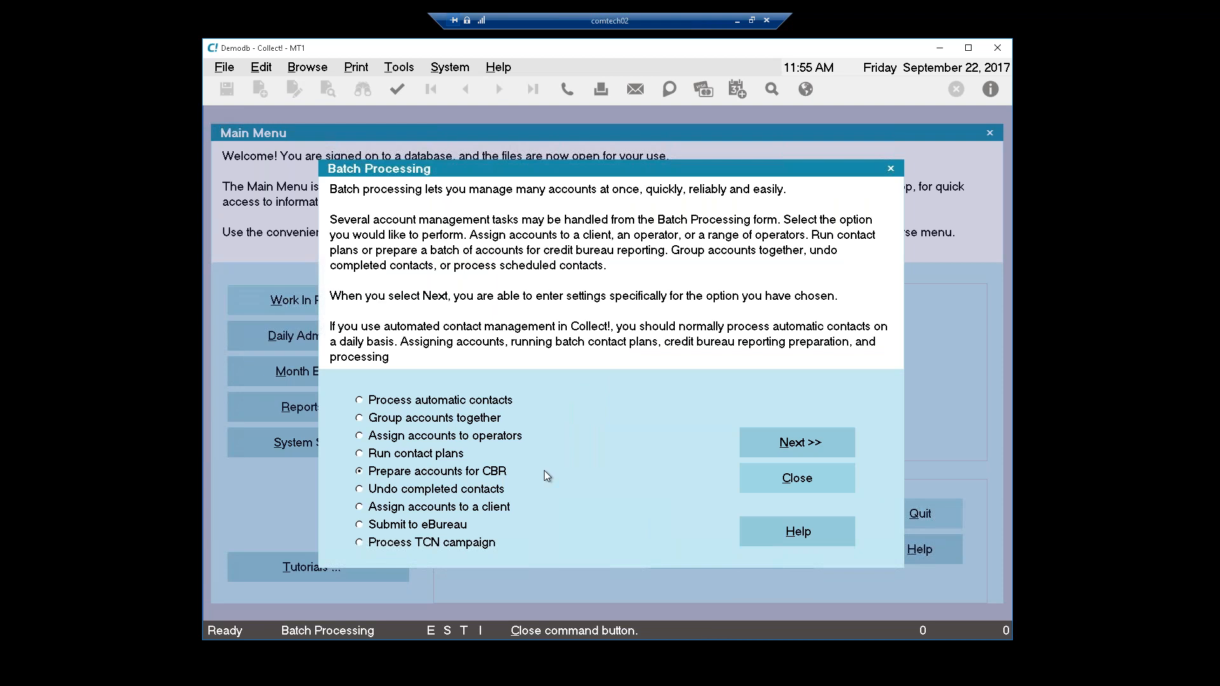
click(801, 445)
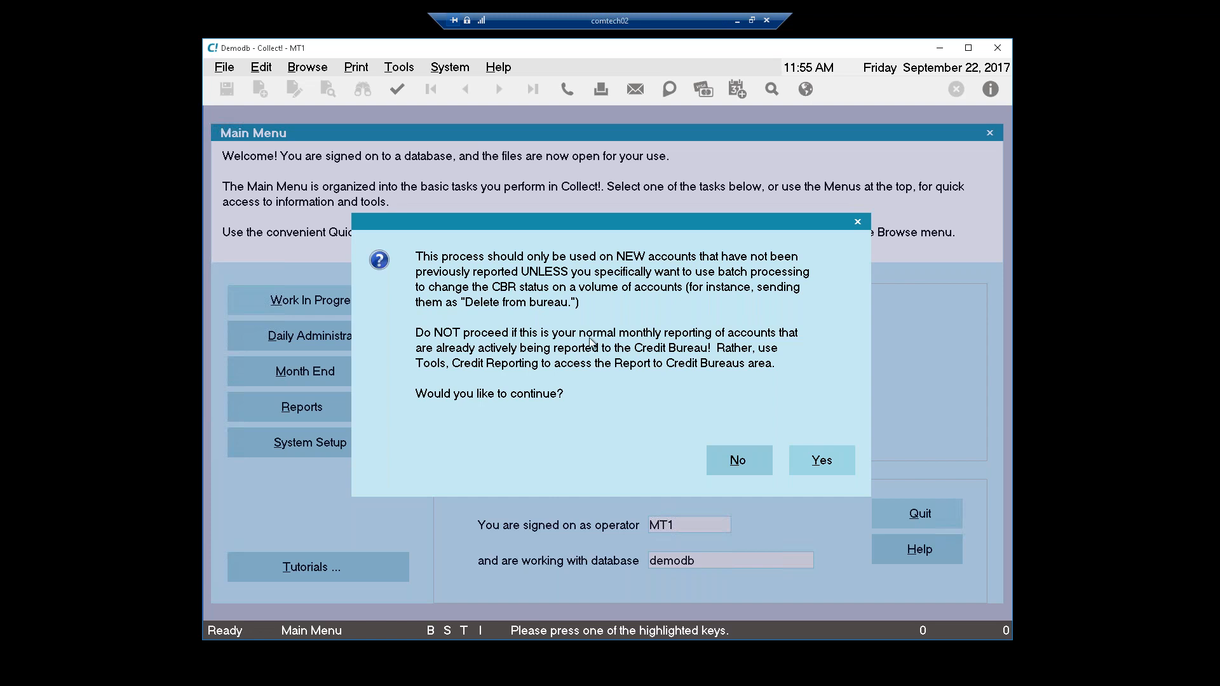
click(832, 467)
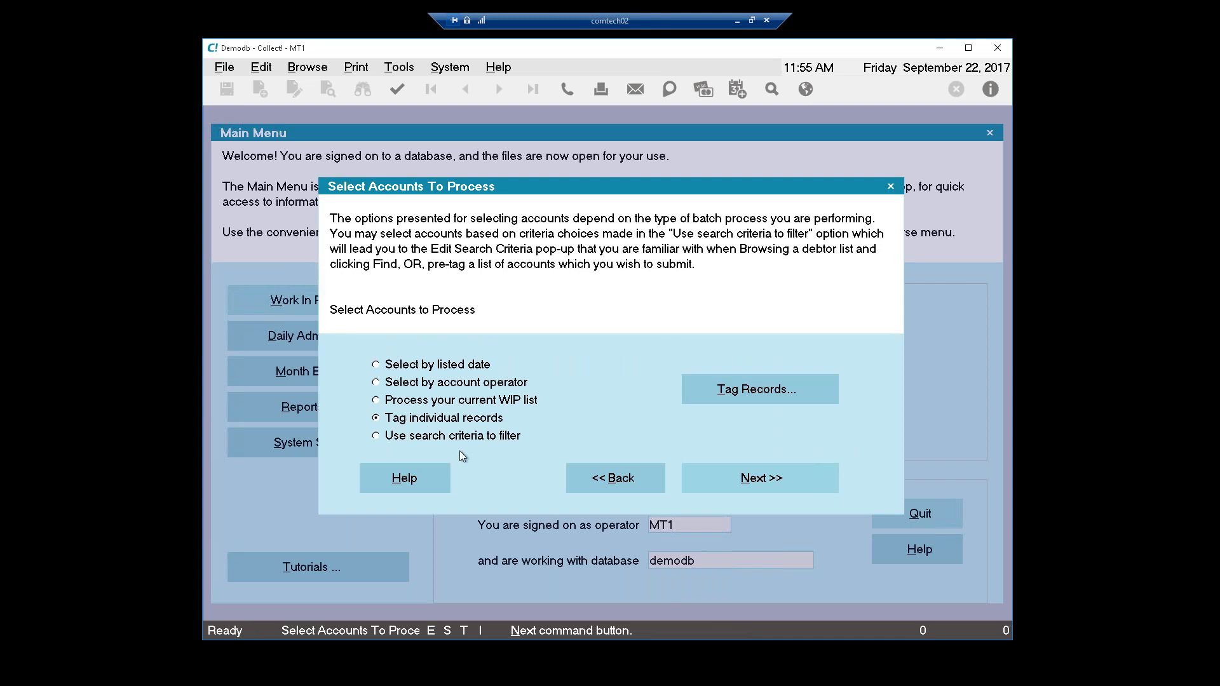
click(722, 481)
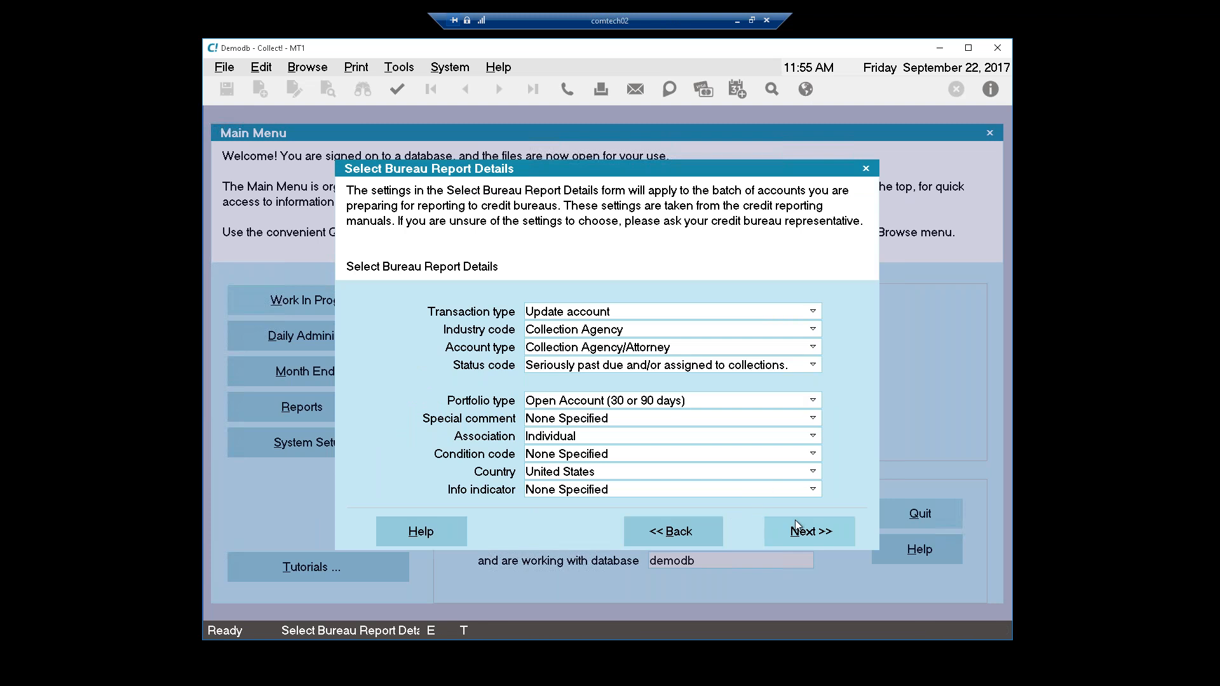
Step: Set the batch's status code to Delete account from credit bureau, and choose to report cosigners
click(813, 367)
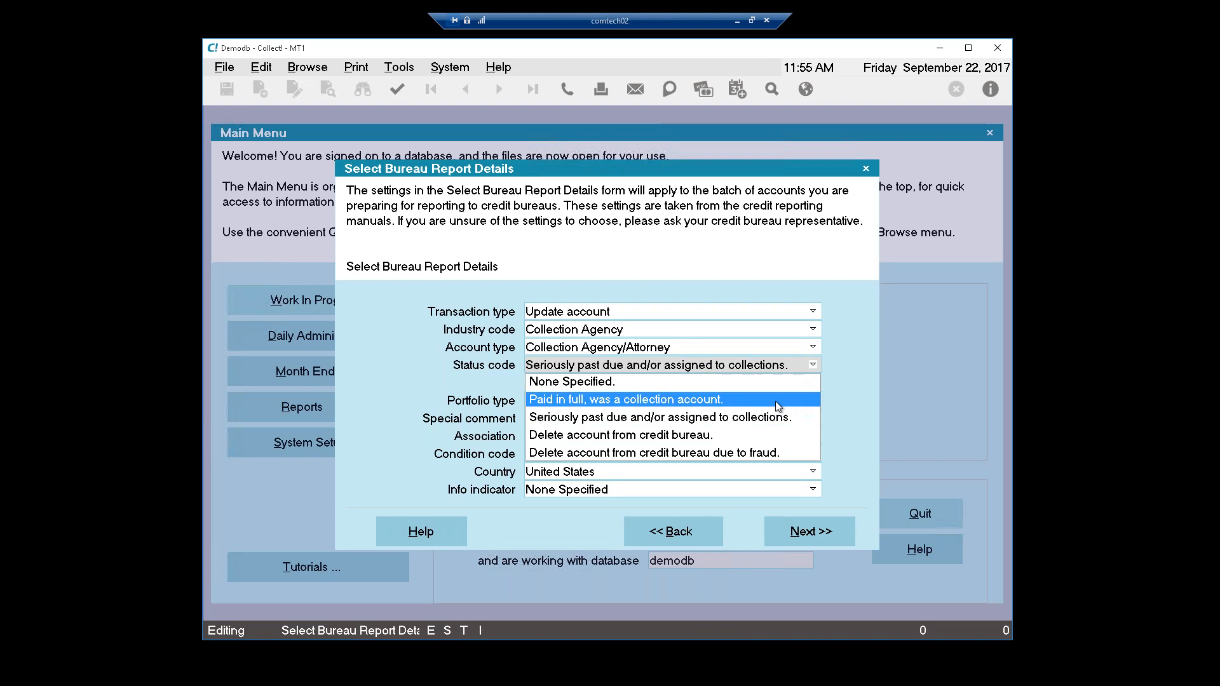
click(730, 441)
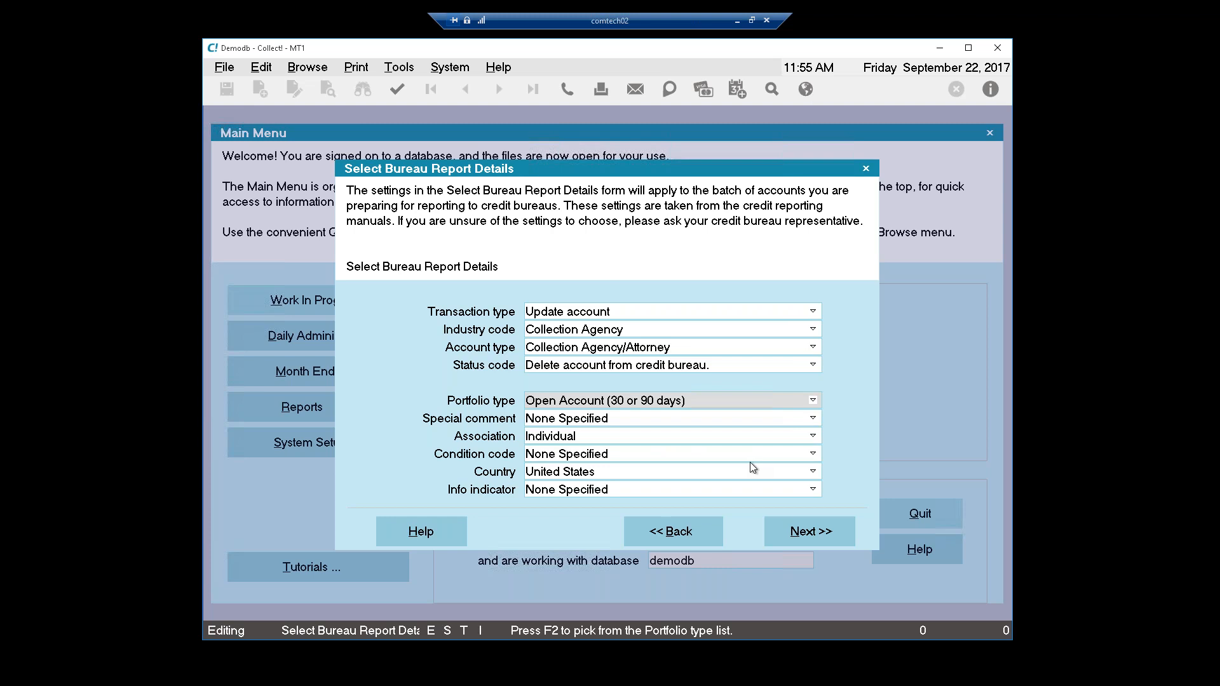
click(805, 538)
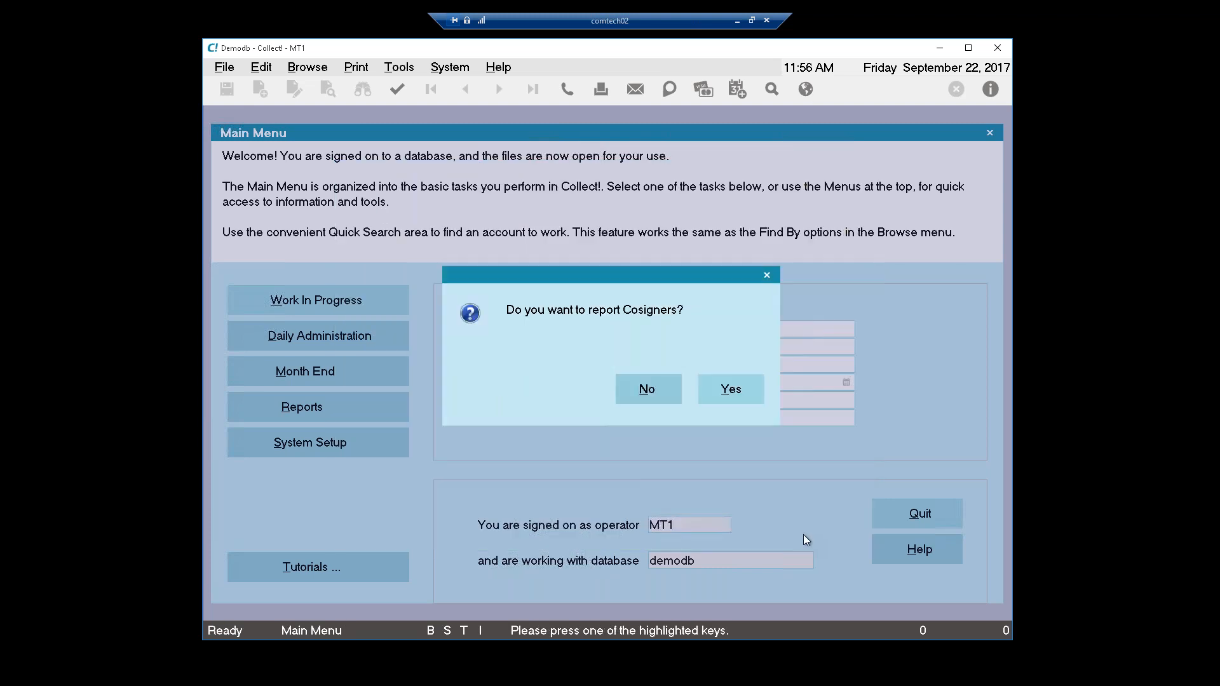
click(714, 391)
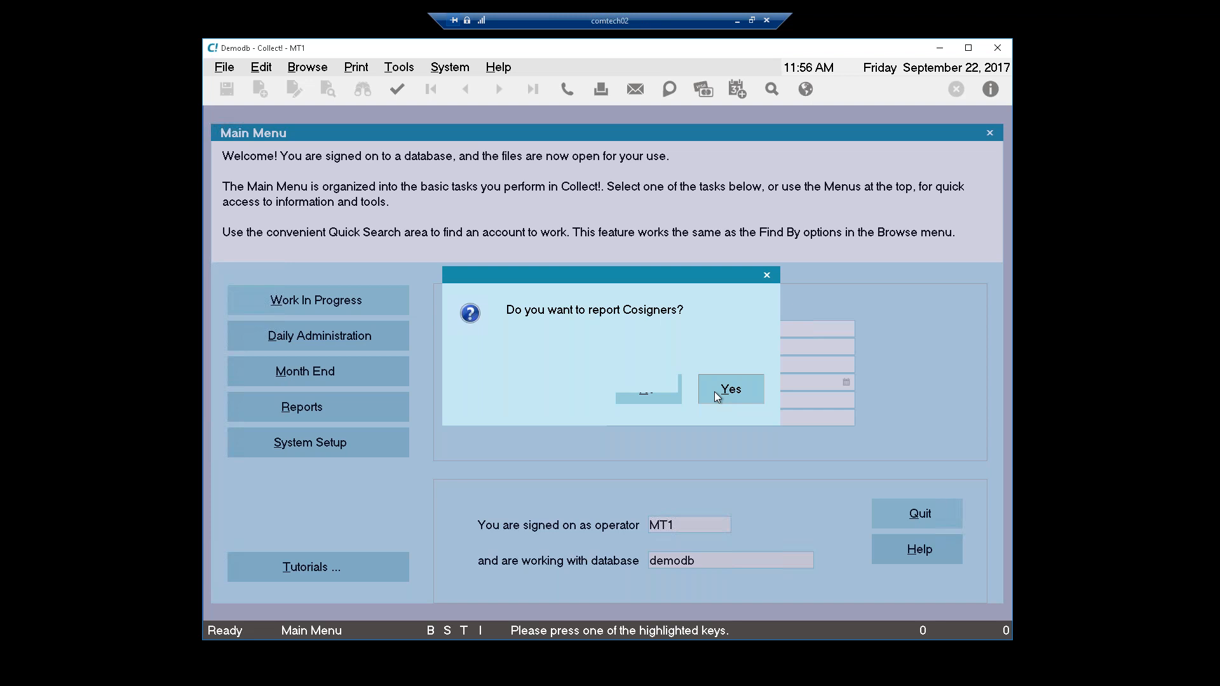
click(715, 392)
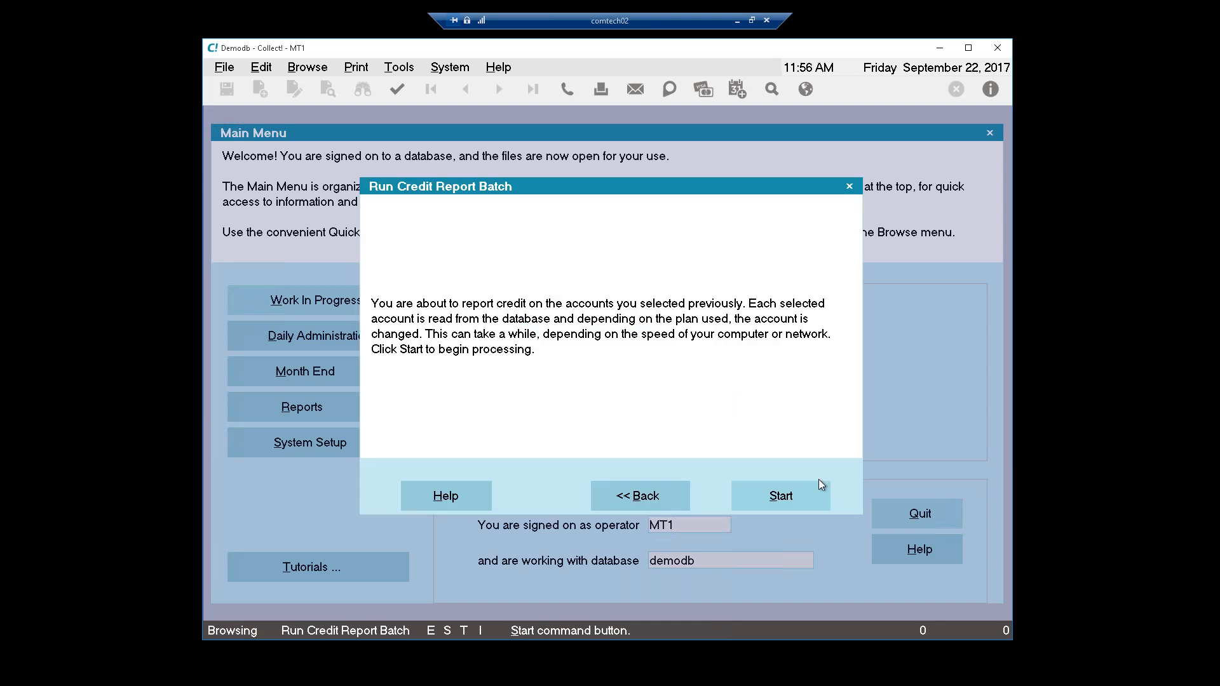
Step: Run the credit report batch and close Batch Processing, leaving the tagged list in place
click(798, 496)
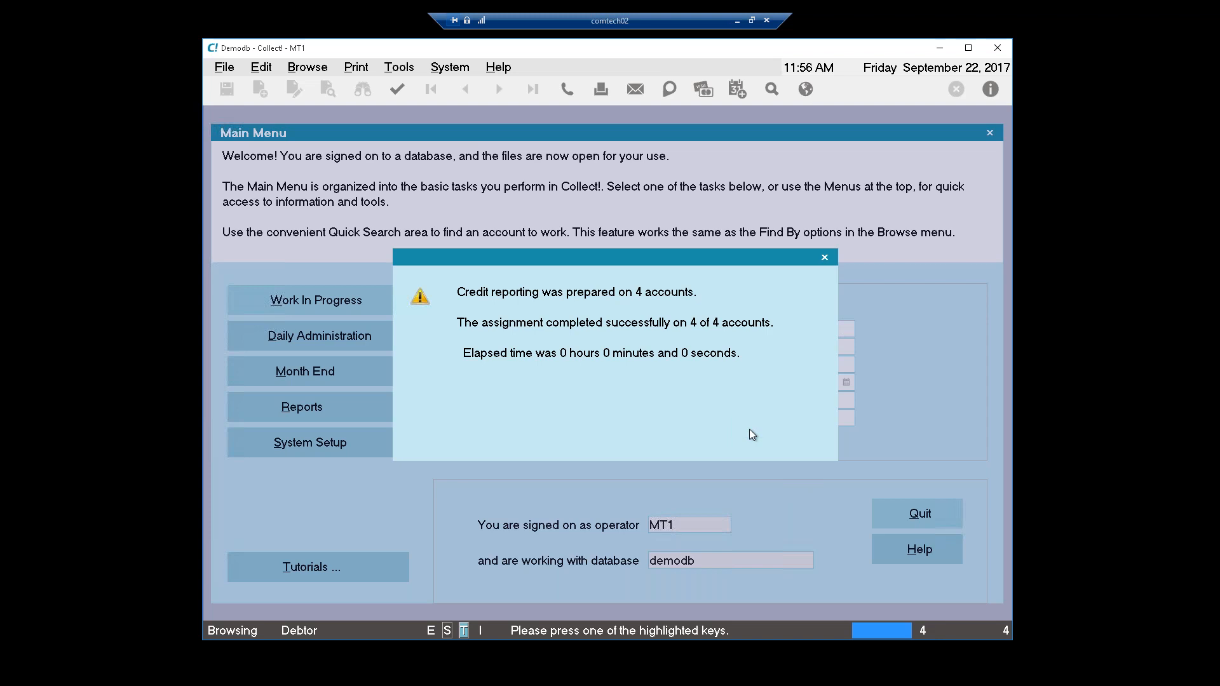
click(750, 431)
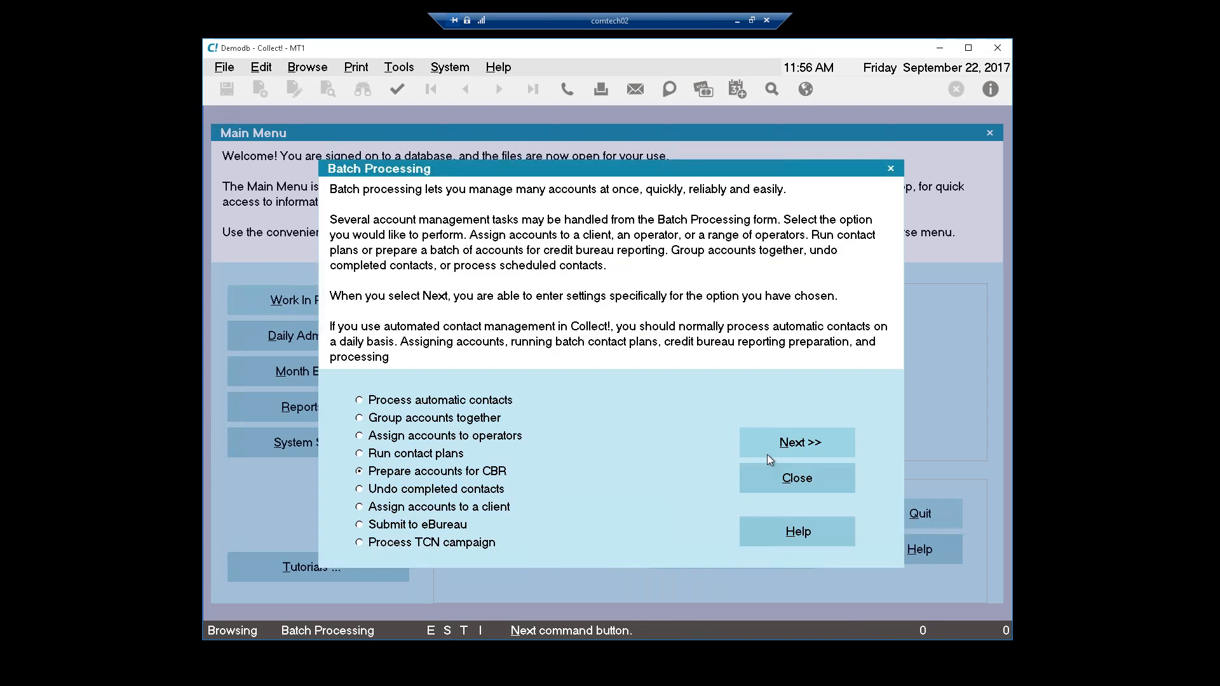
click(772, 478)
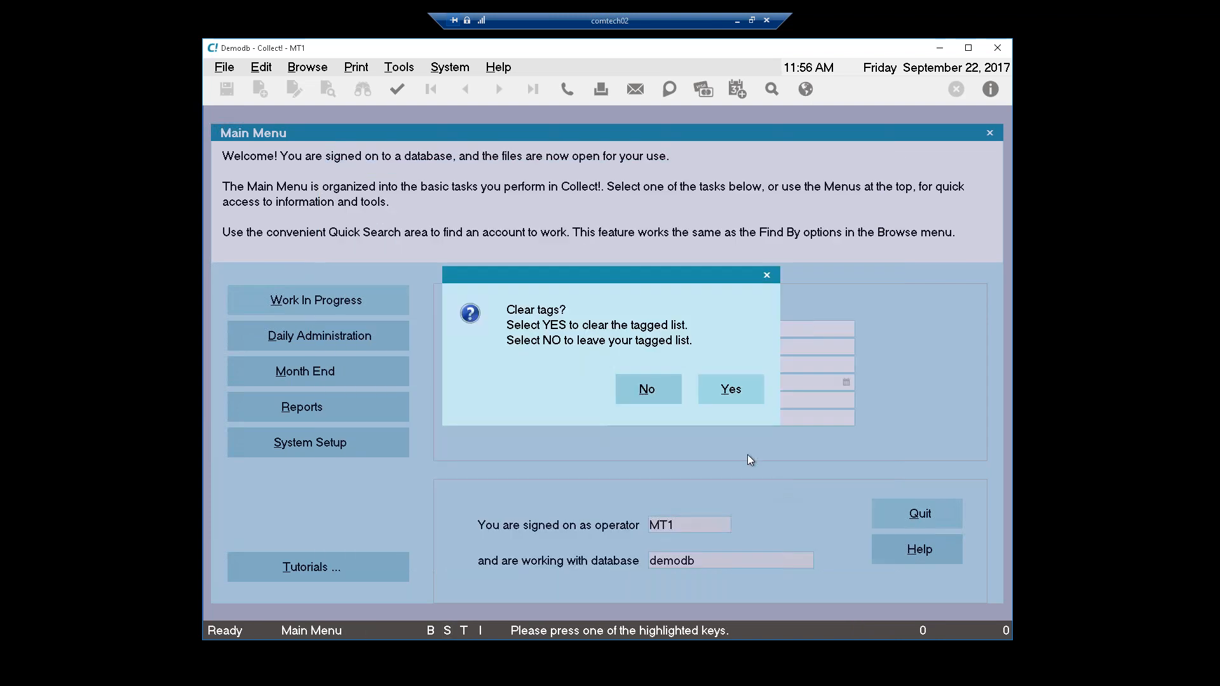
click(641, 390)
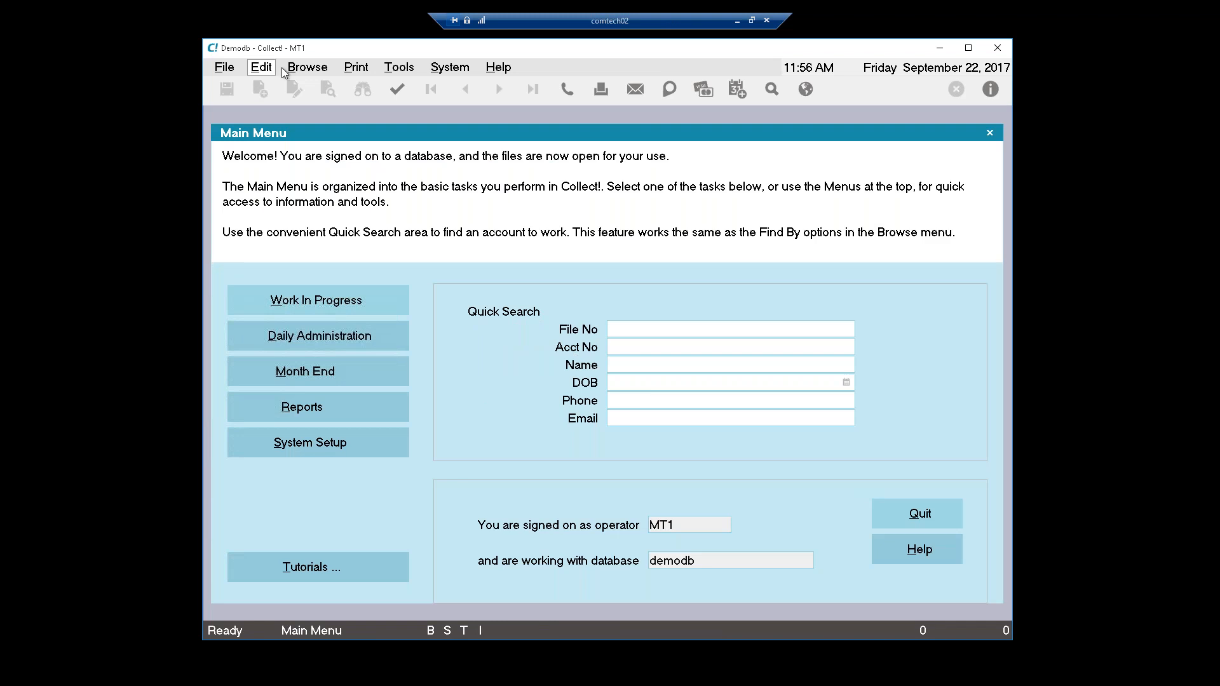
Step: Open the tagged debtor charged 01/13/2012 from the list of all debtors and examine the account's contacts
click(307, 66)
click(312, 157)
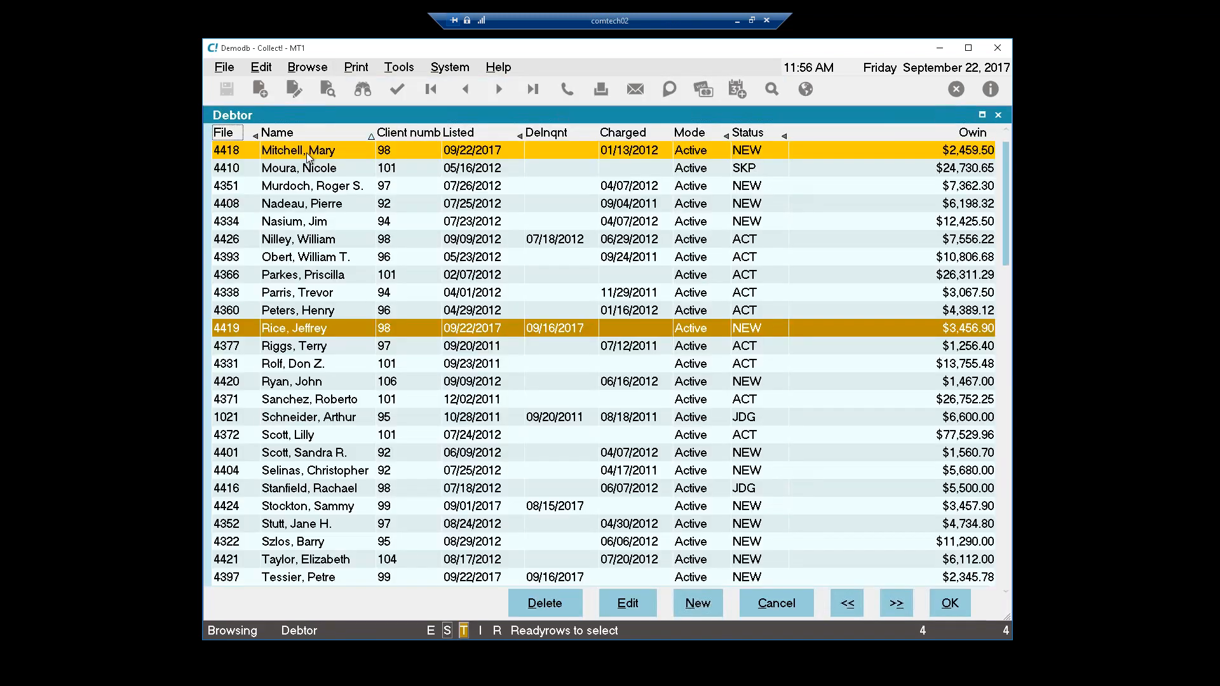
double_click(308, 156)
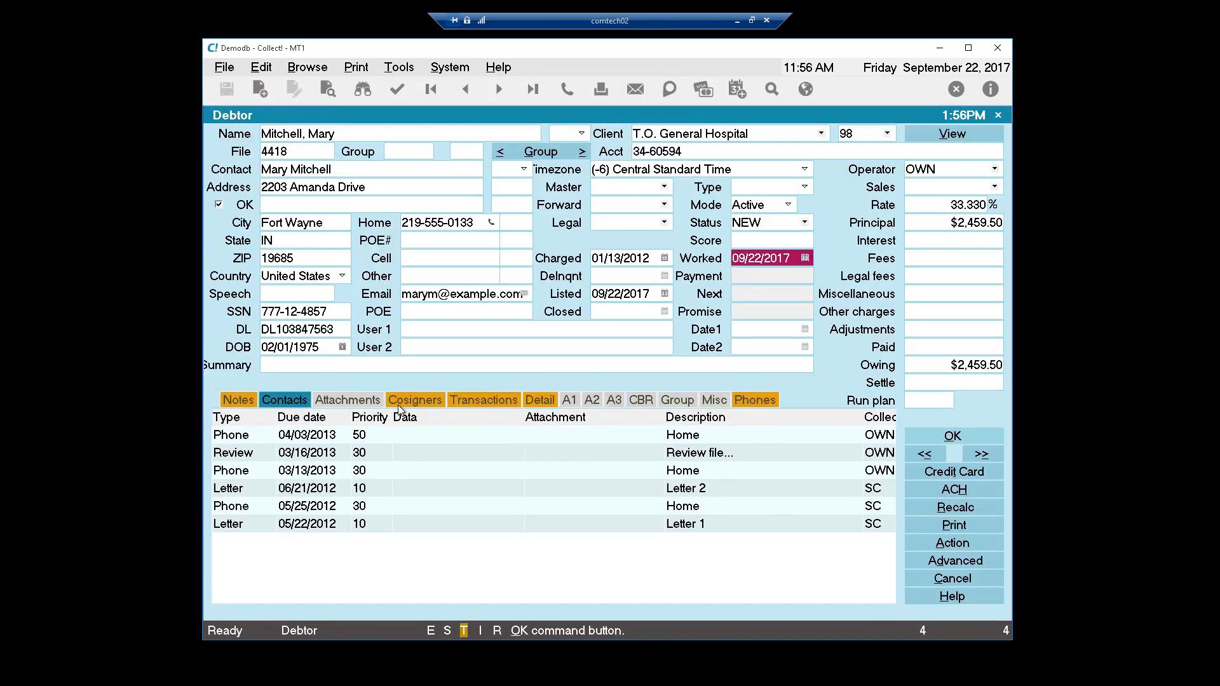
click(281, 402)
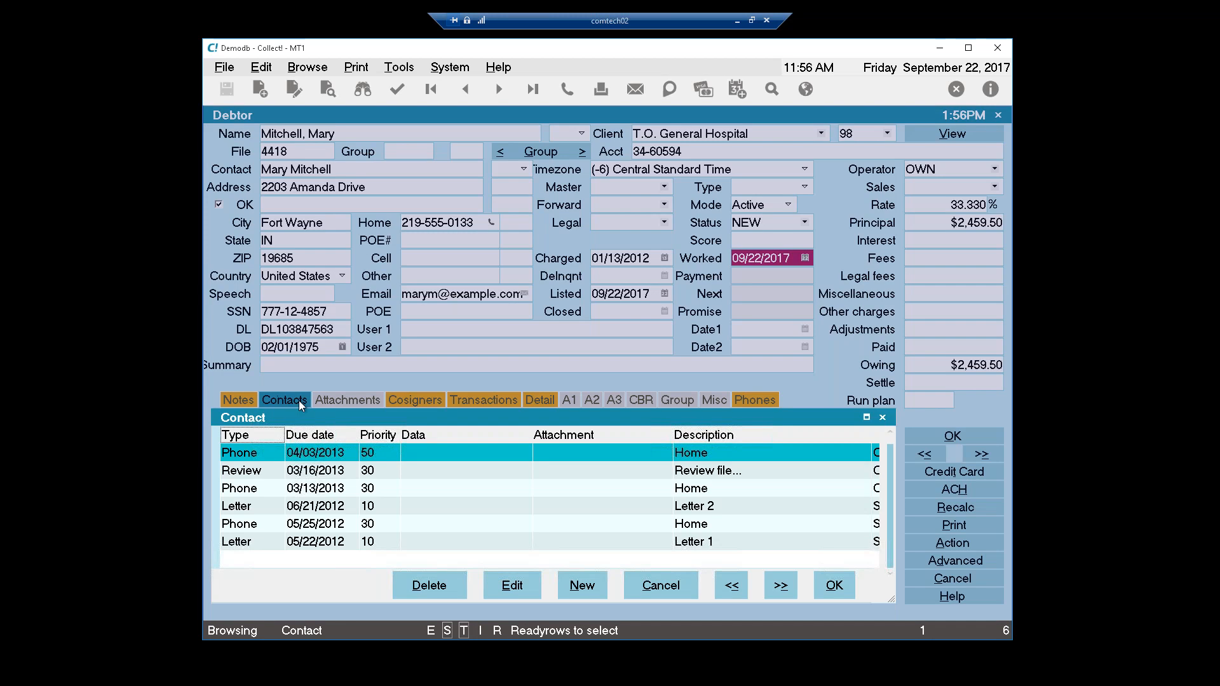
Step: Browse through the following debtor records to check their contacts, and return to the debtor list
click(981, 455)
click(981, 455)
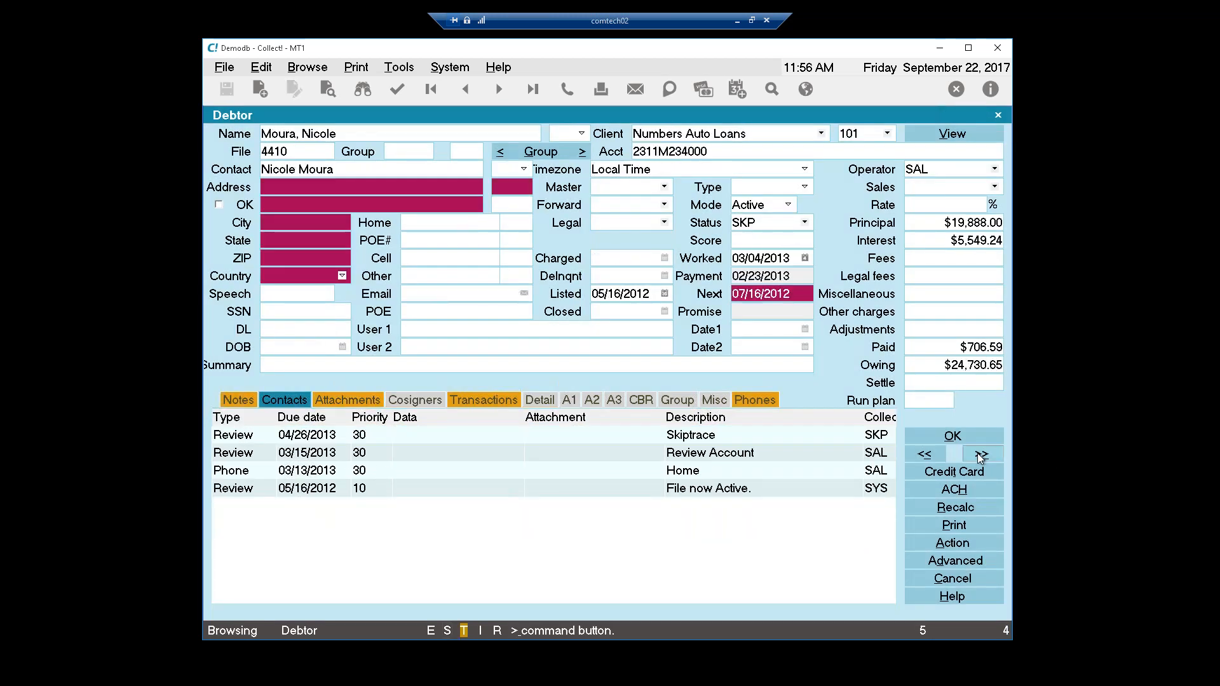
click(981, 455)
click(981, 455)
click(981, 455)
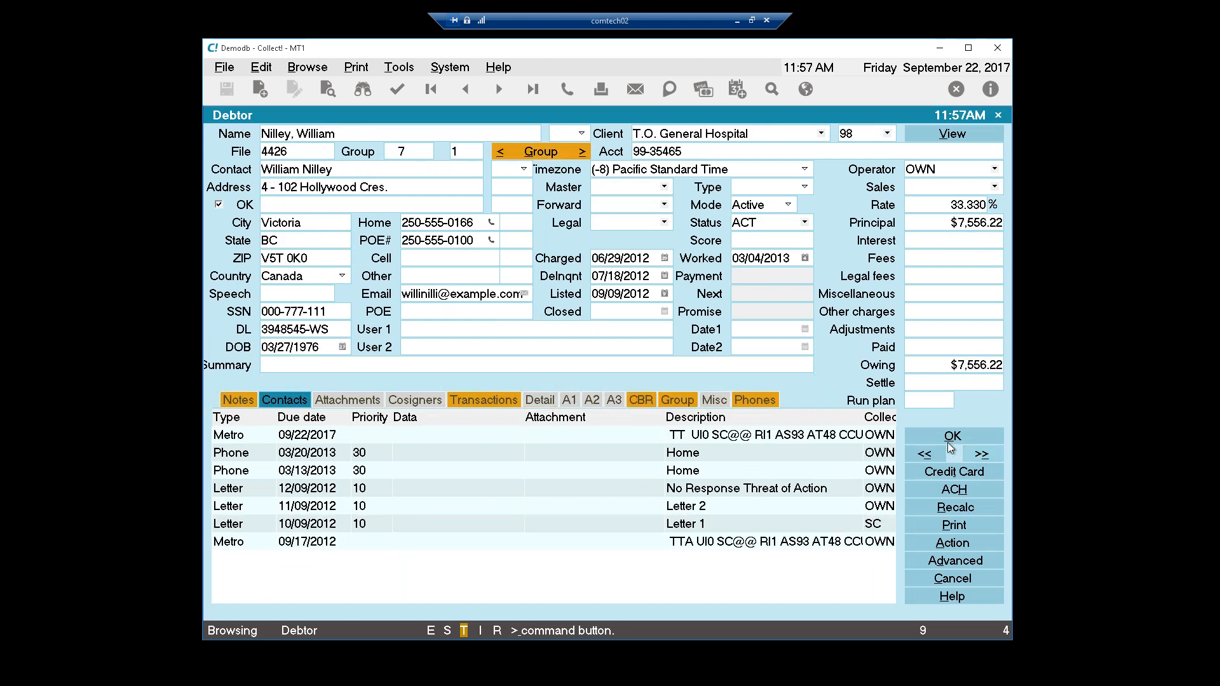
click(915, 461)
click(918, 438)
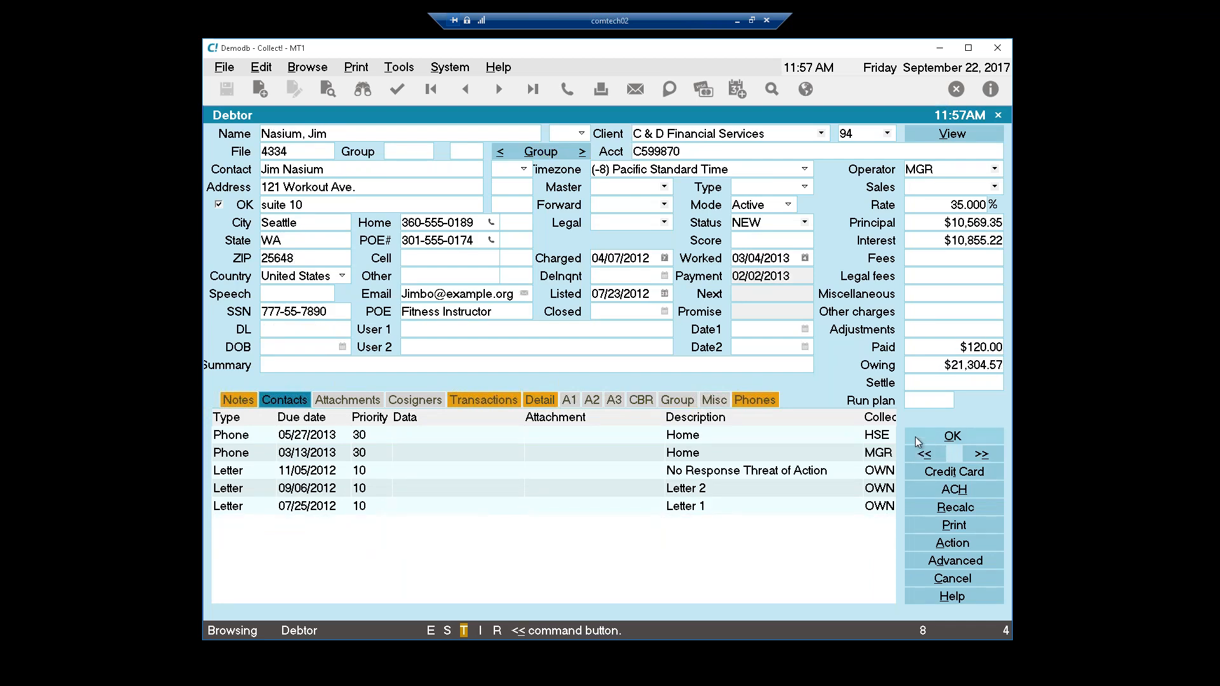
Step: Restrict the debtor list to the tagged accounts and open the debtor charged 01/13/2012
click(261, 67)
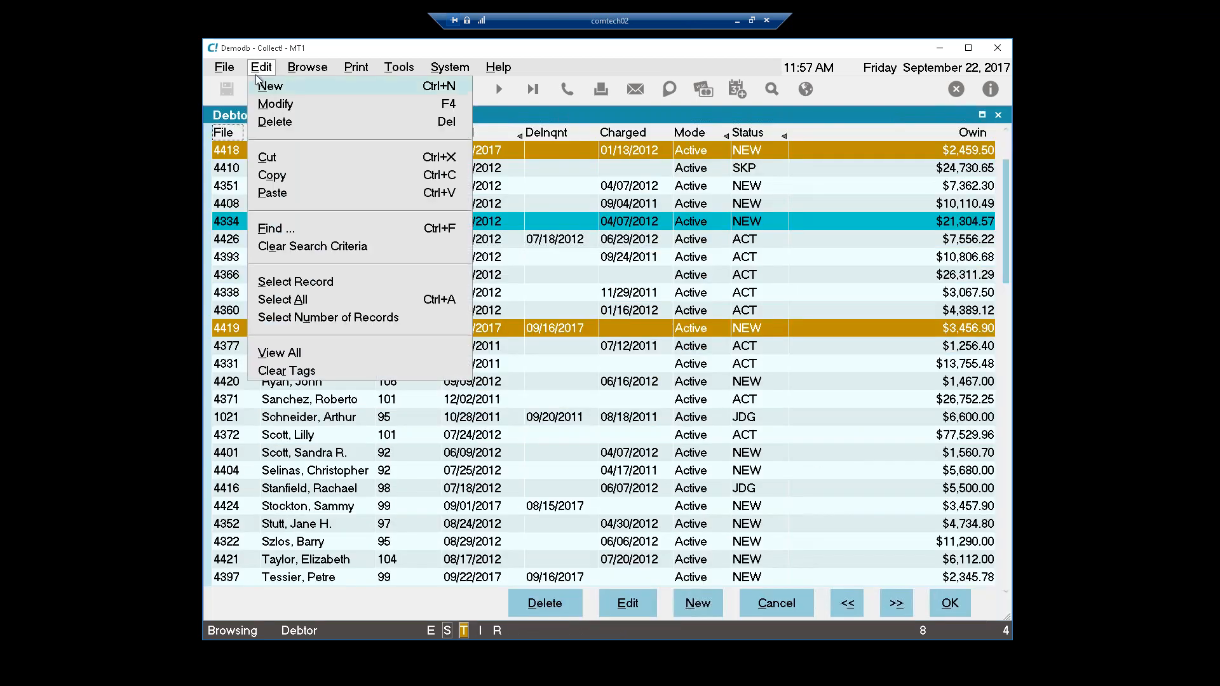
click(294, 360)
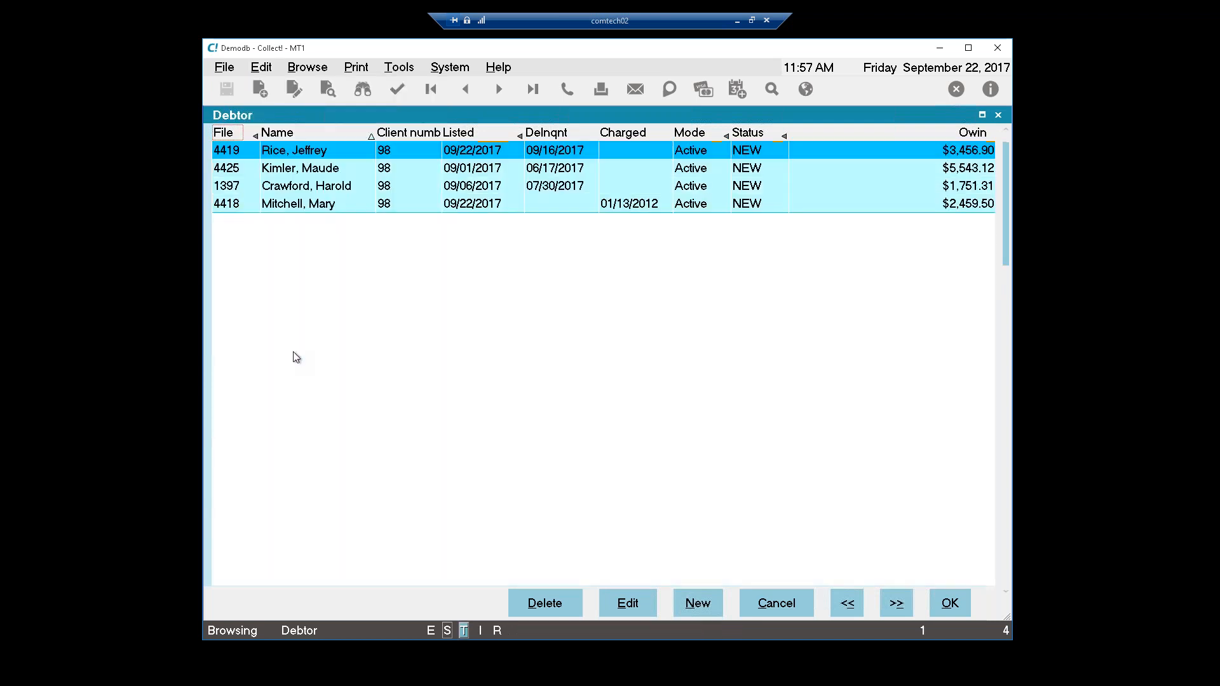
double_click(321, 203)
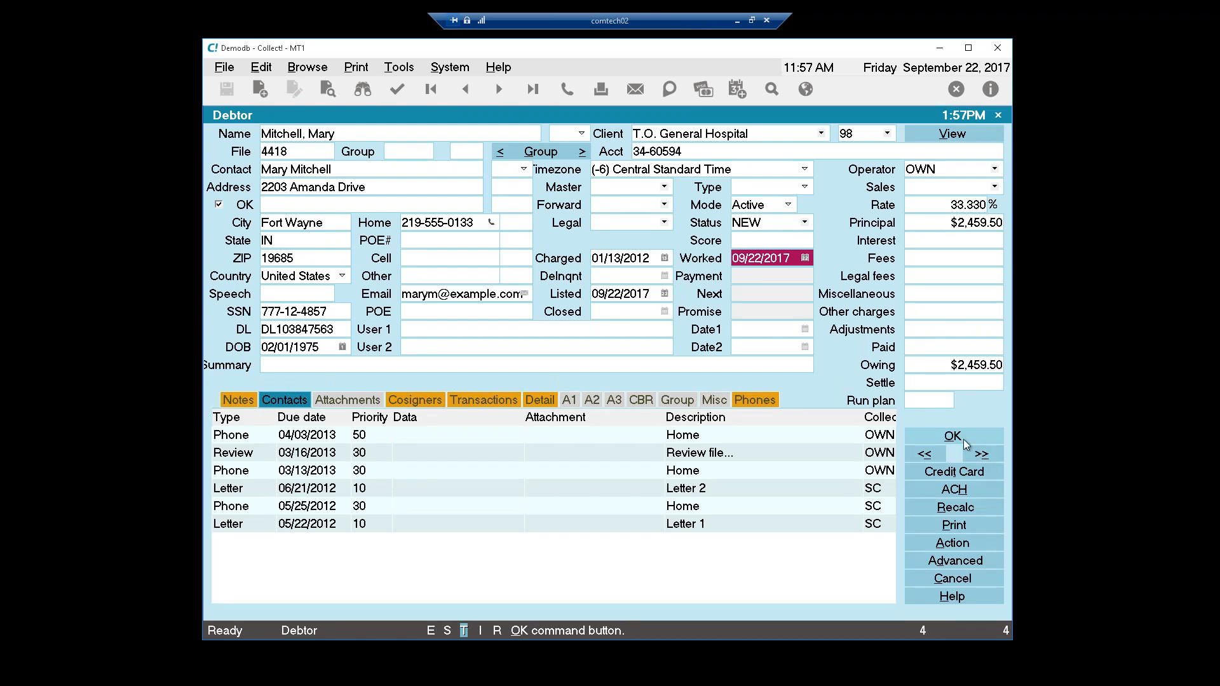
Step: Turn on Report to credit bureau in the debtor's CBR details
click(640, 399)
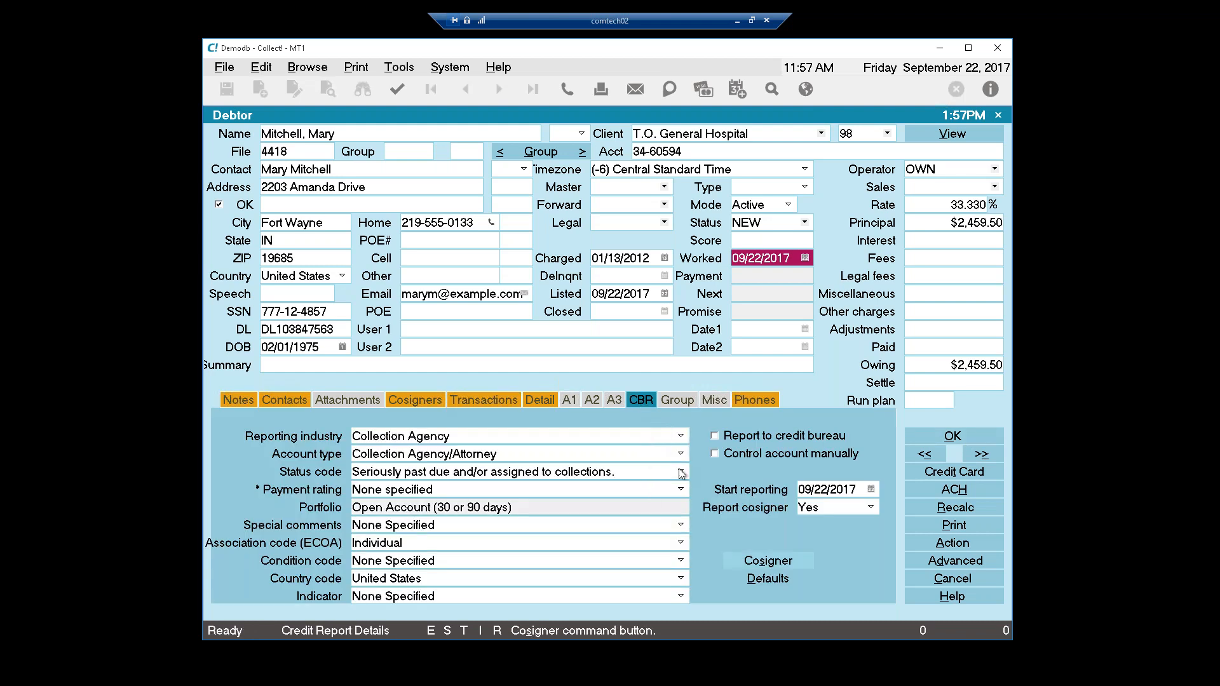
click(750, 436)
click(750, 436)
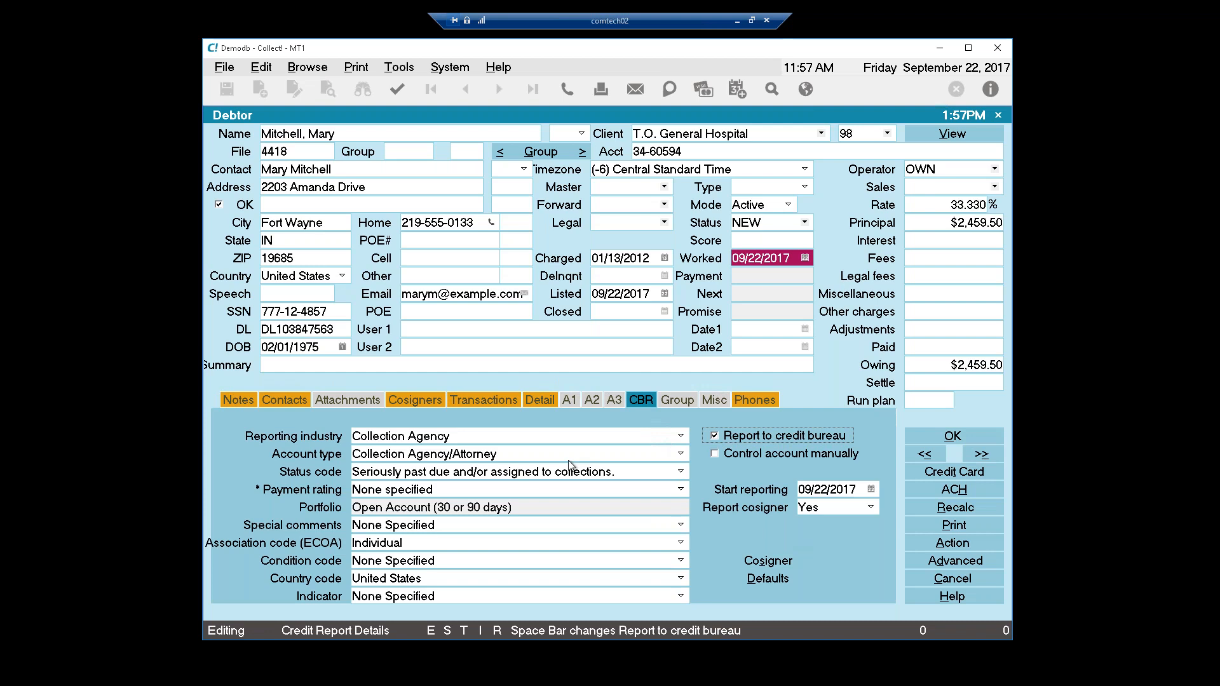
Step: Open the debtor's Metro contact dated 09/22/2017, mark it Completed, and save it
click(279, 399)
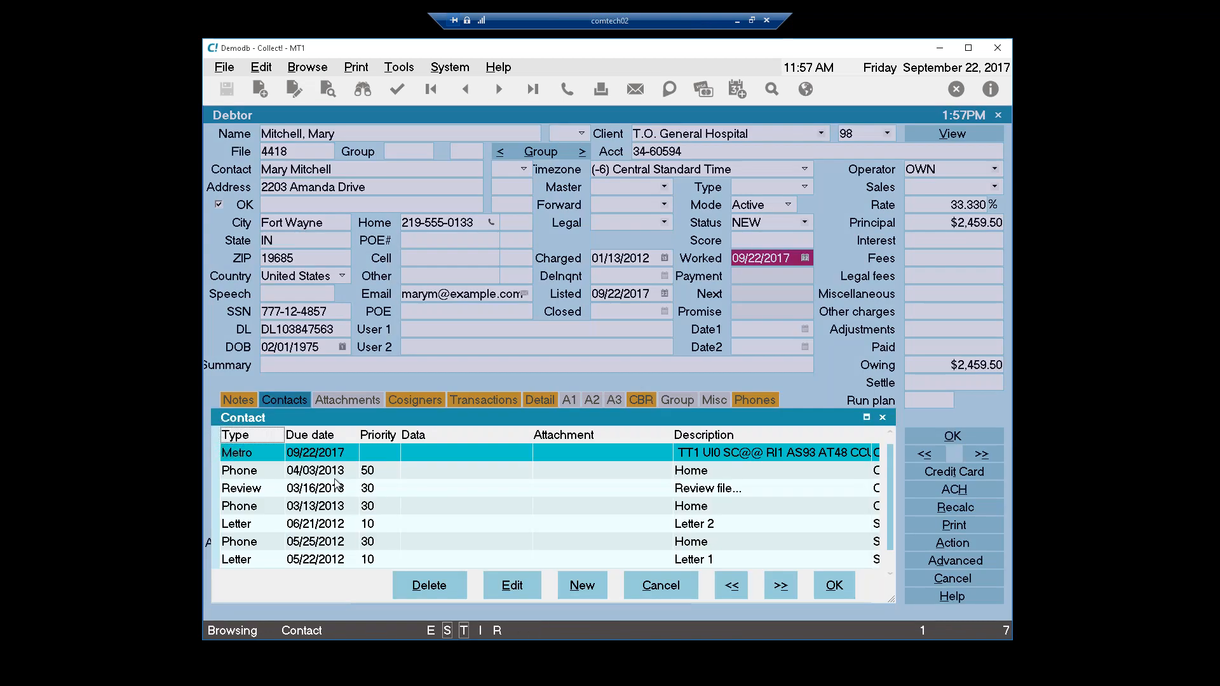
double_click(322, 453)
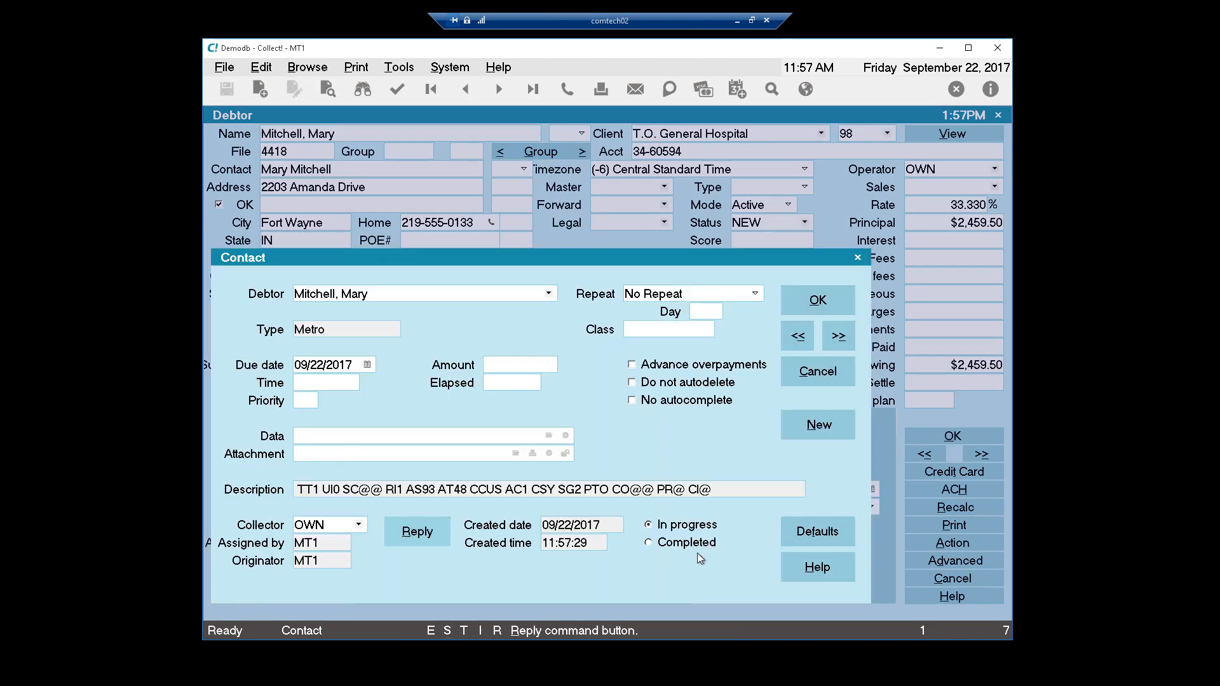
click(698, 548)
click(818, 300)
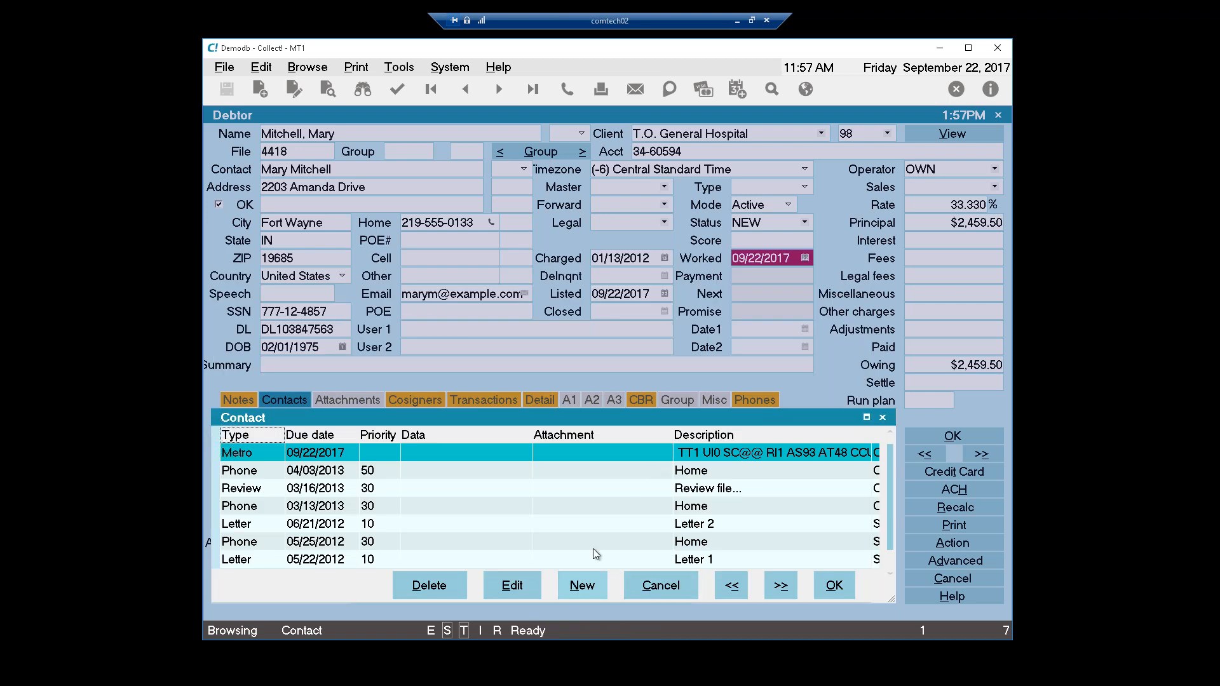
Step: Set the Status code in the debtor's CBR details to Delete account from credit bureau
click(638, 400)
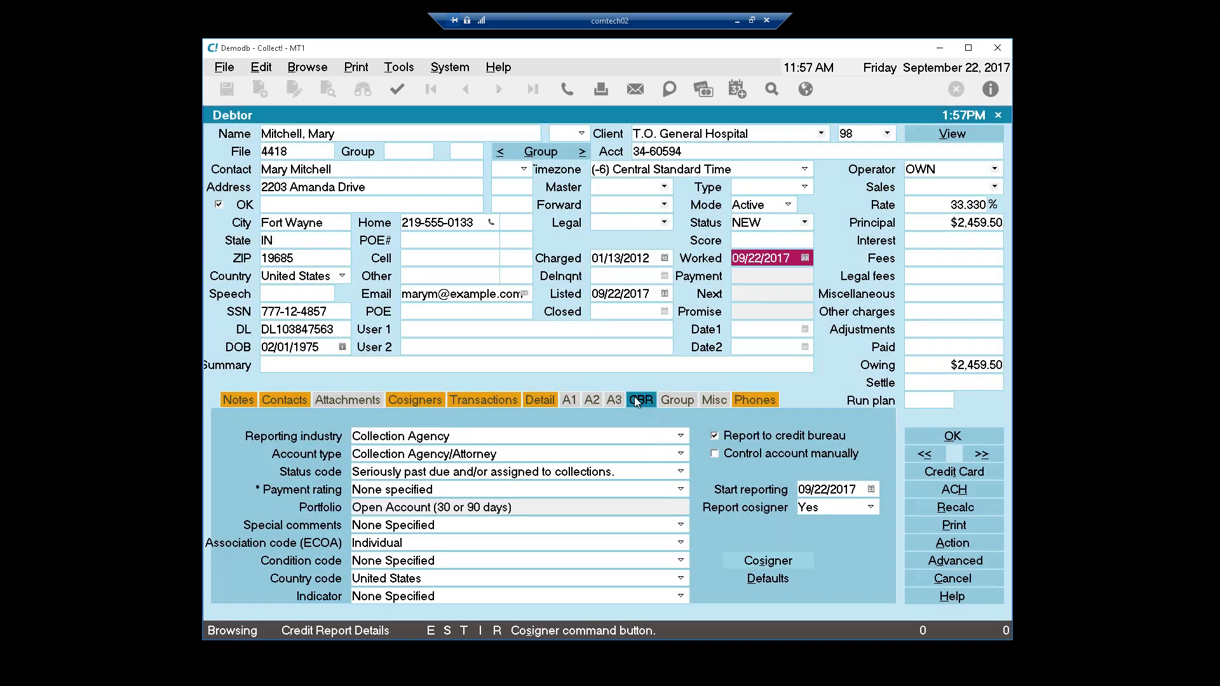
click(524, 473)
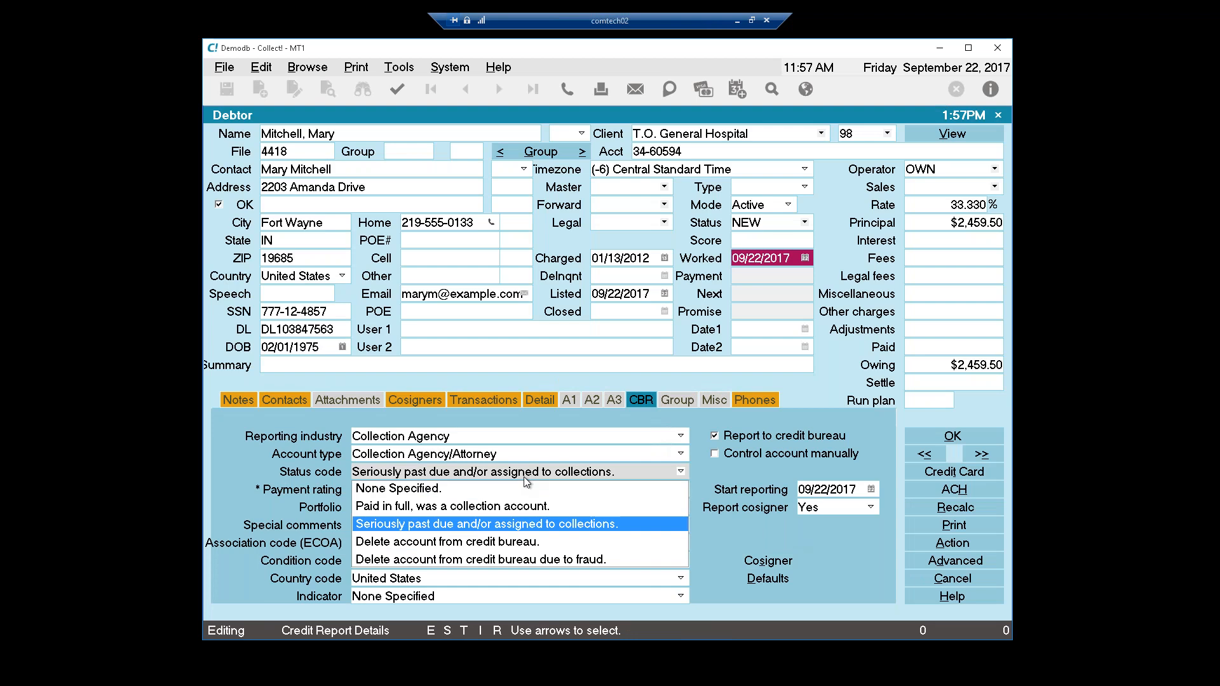
click(525, 541)
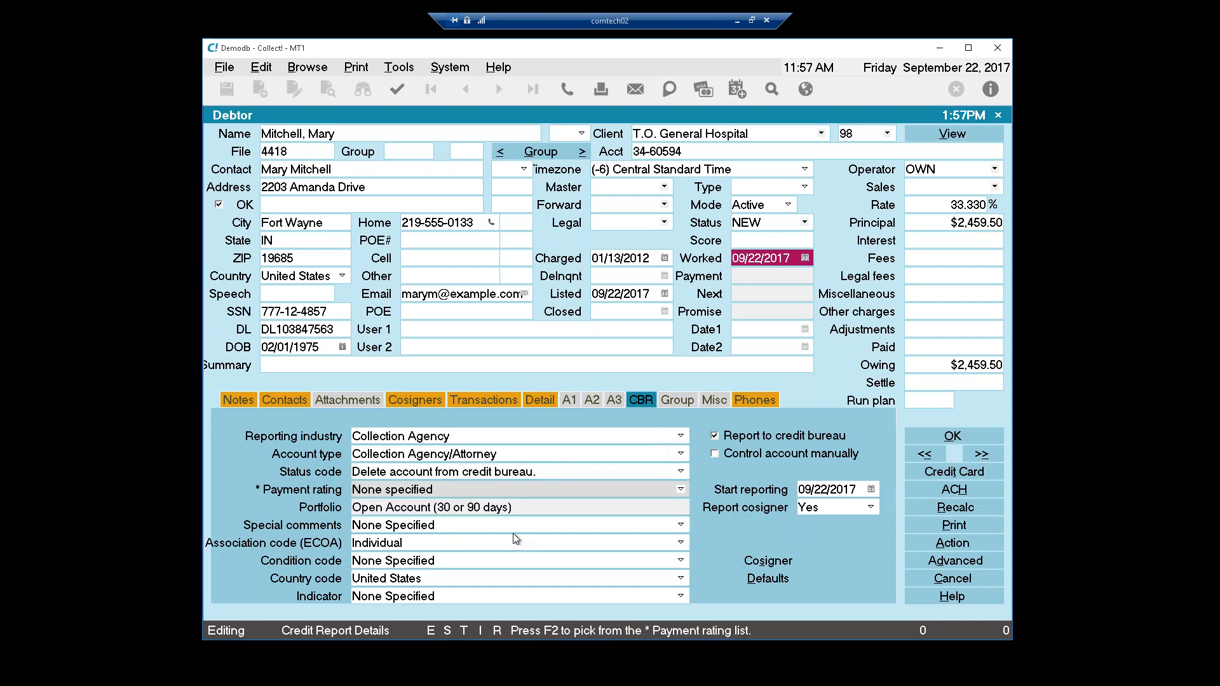
Step: Compare the debtor's two Metro contacts dated 09/22/2017, and save the record to return to the debtor list
click(285, 401)
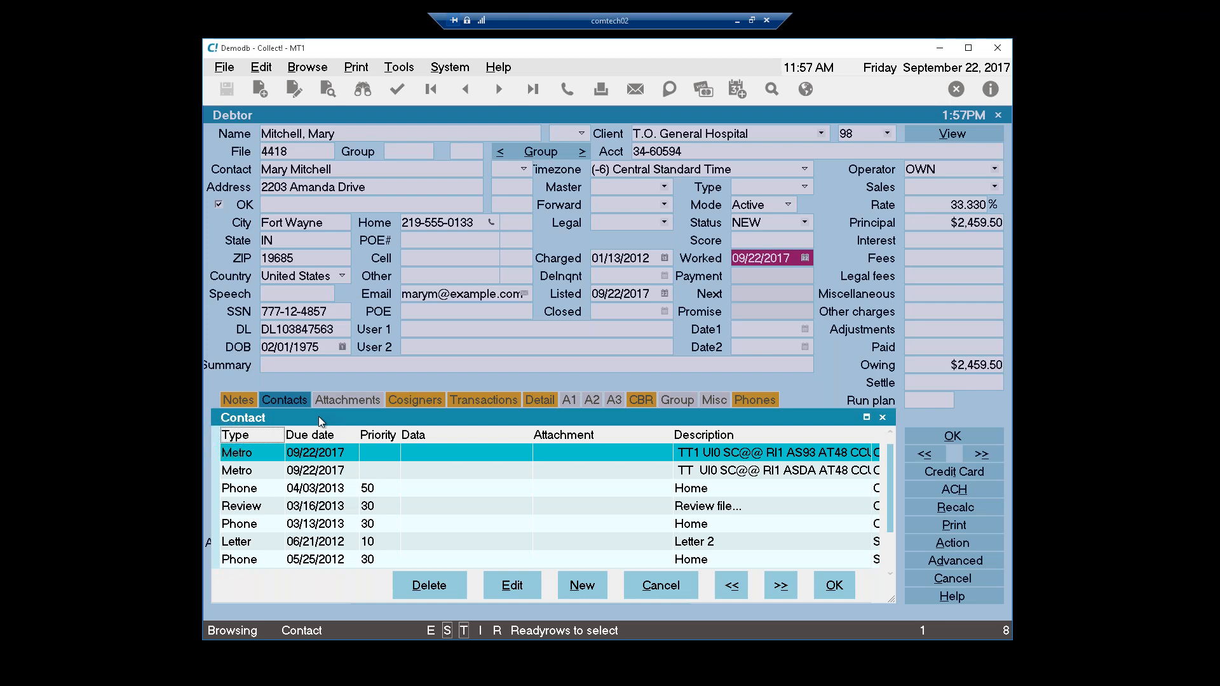
key(Down)
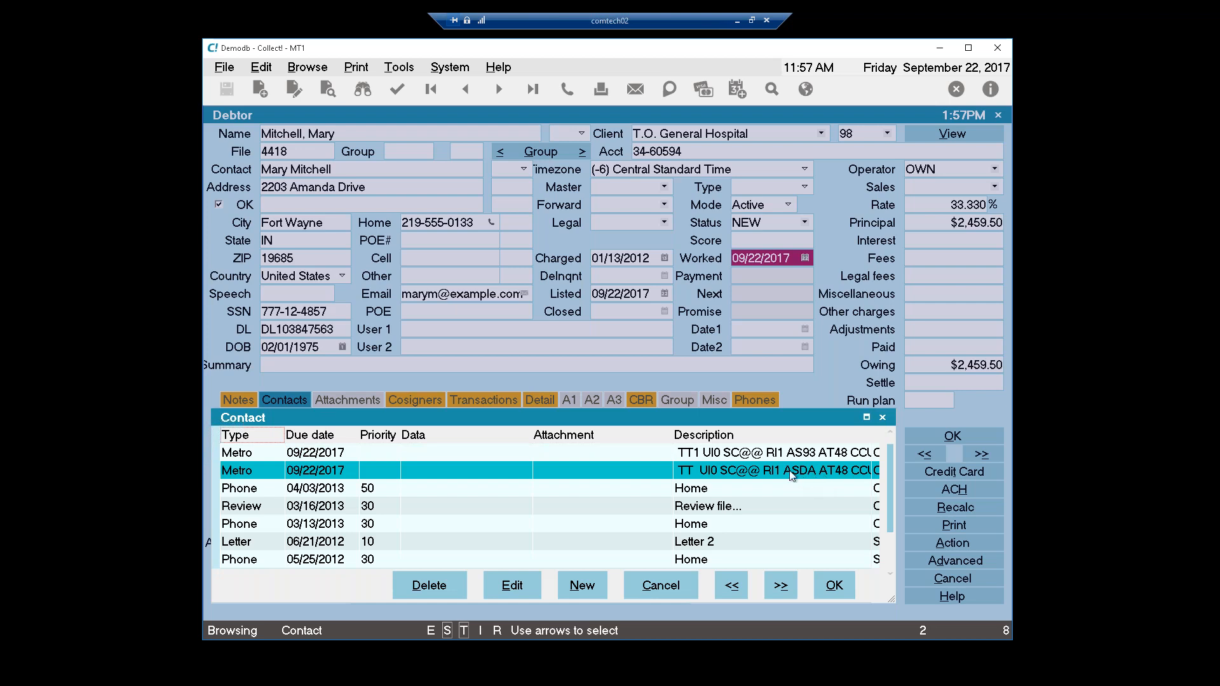
key(Up)
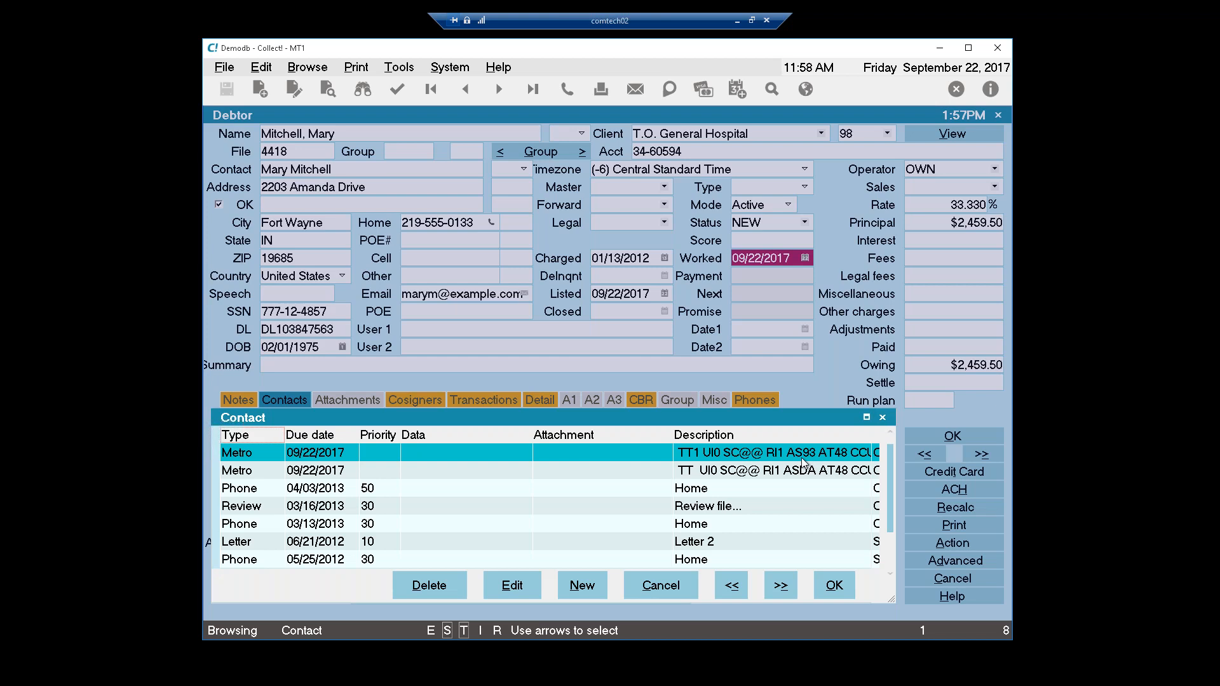
key(Down)
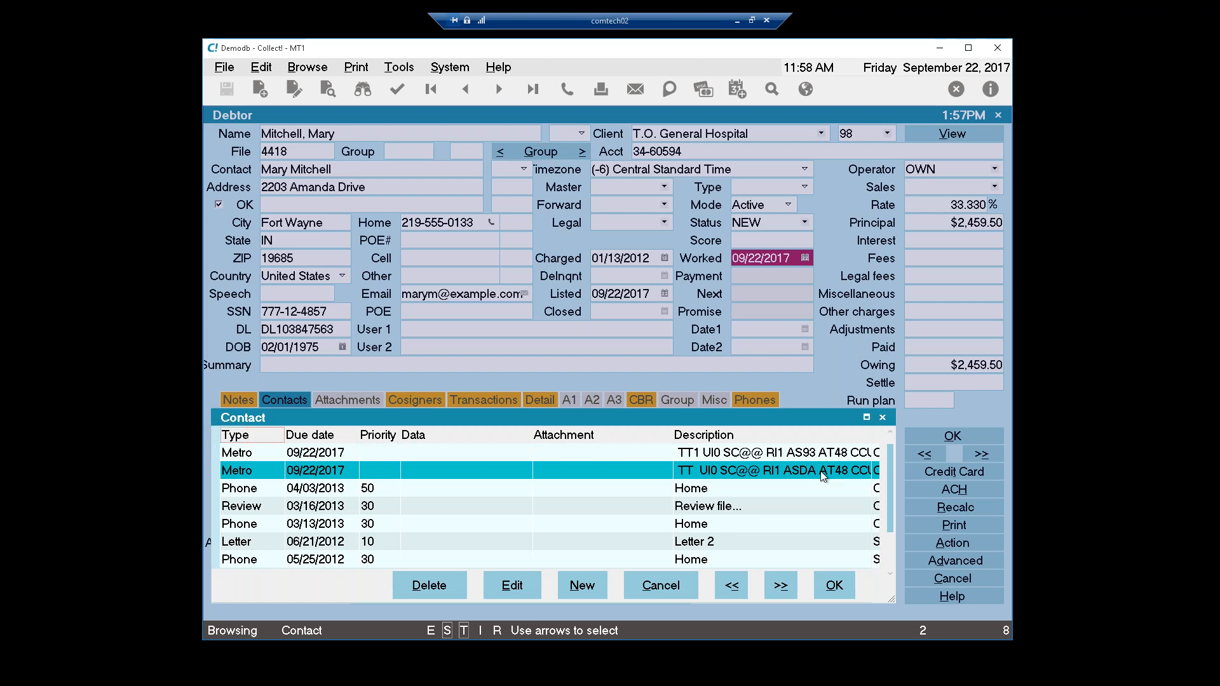
click(951, 439)
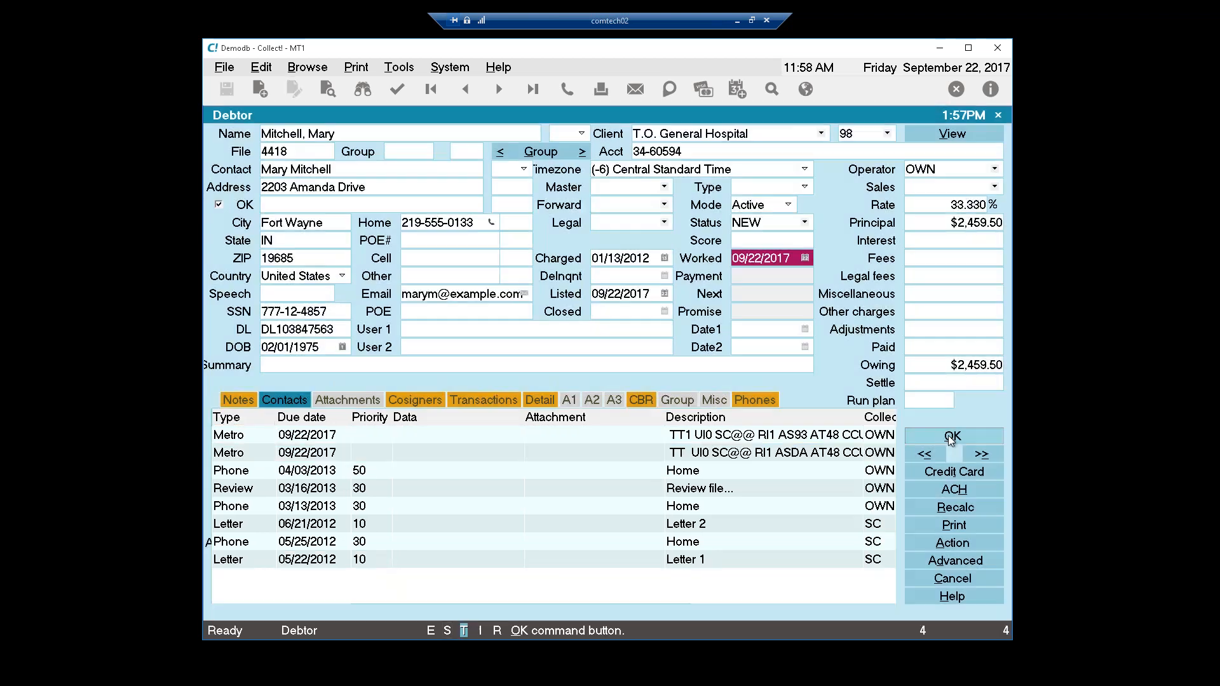
click(952, 437)
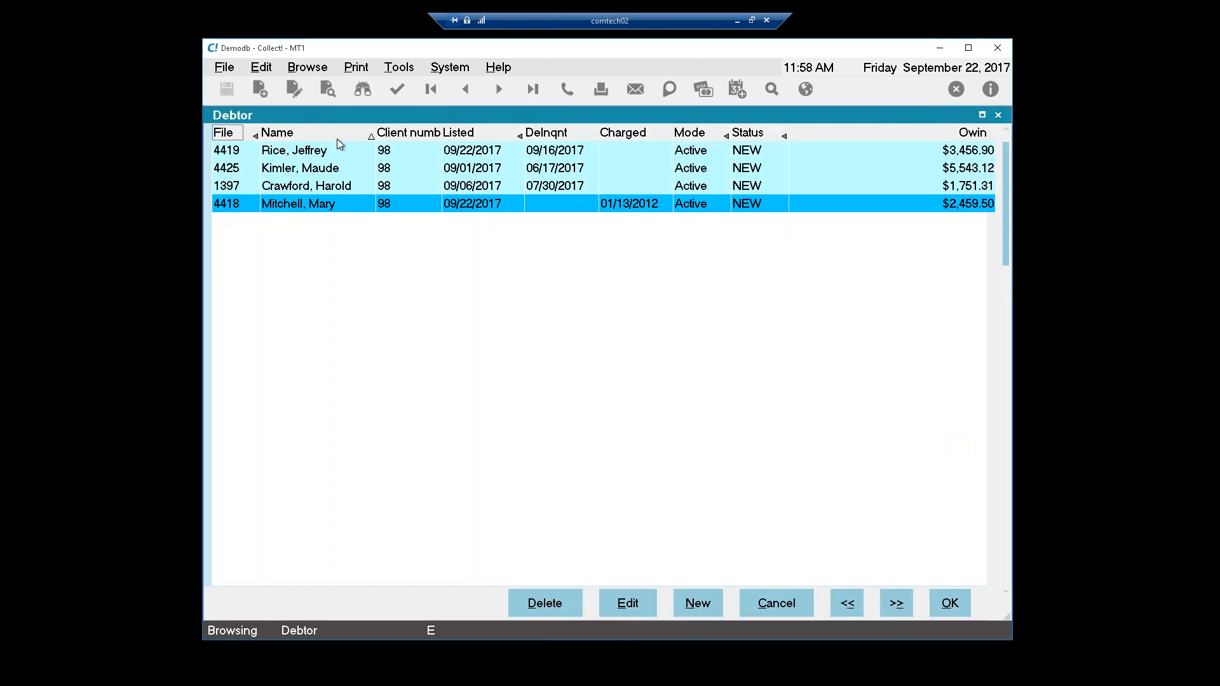
Step: Clear all tags in the debtor list and any underlying lists, and close the list to return to the Main Menu
click(274, 68)
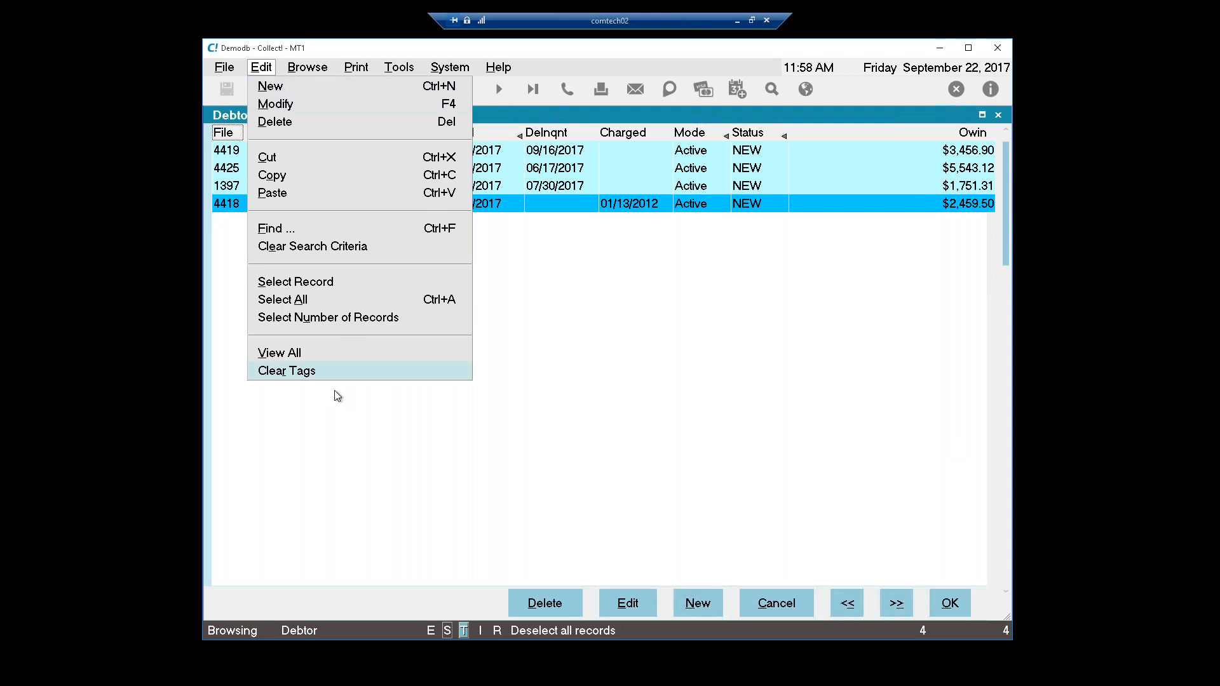
click(318, 371)
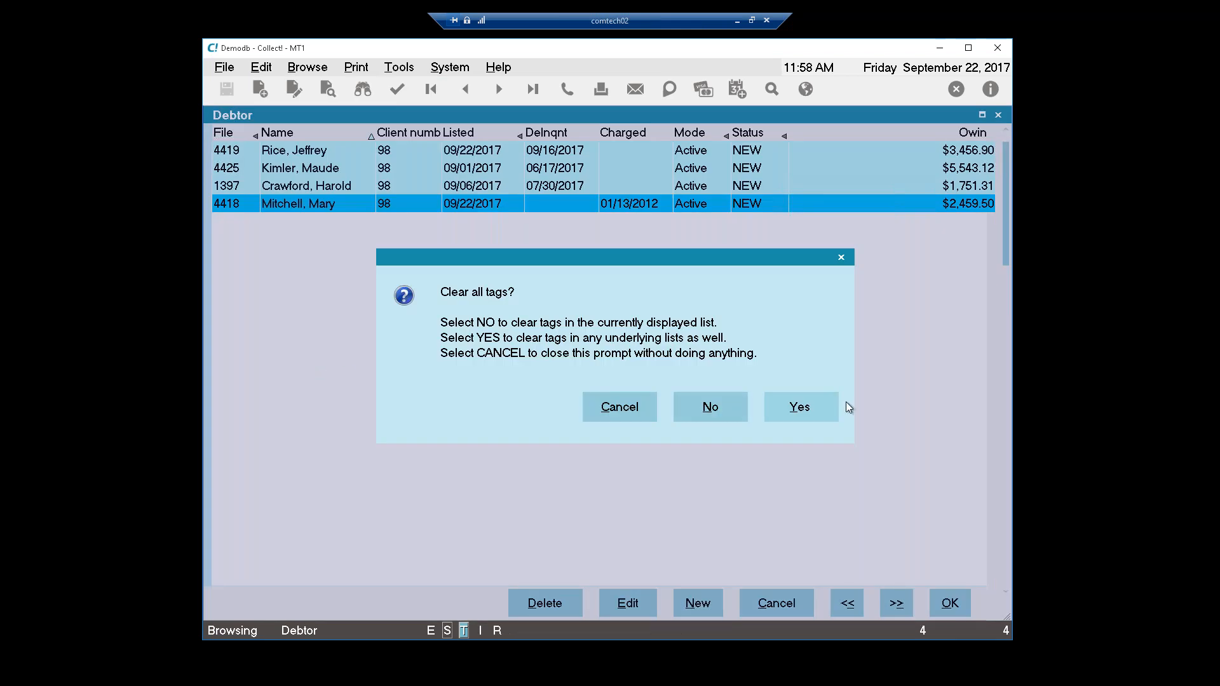
click(826, 408)
click(956, 598)
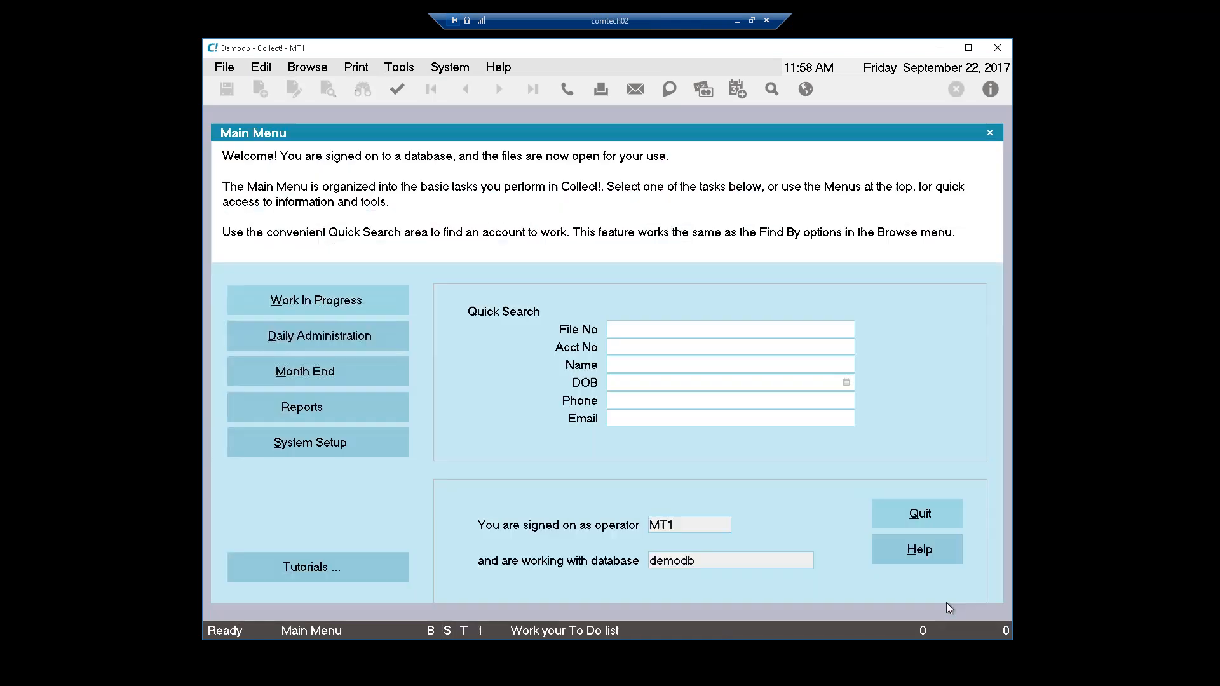
Step: Open Report to Credit Bureaus and turn on reporting to Trans Union, Experian and Equifax, leaving the Done date empty
click(449, 67)
mouse_move(394, 70)
click(409, 140)
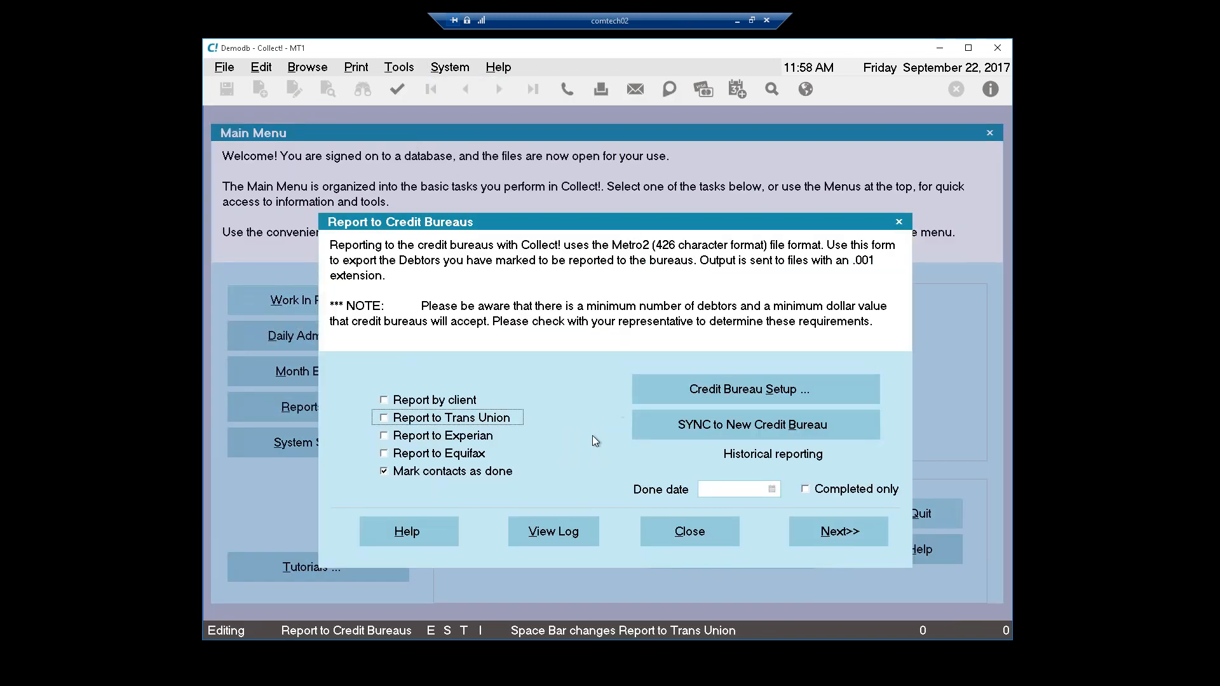
click(476, 418)
click(470, 436)
click(469, 453)
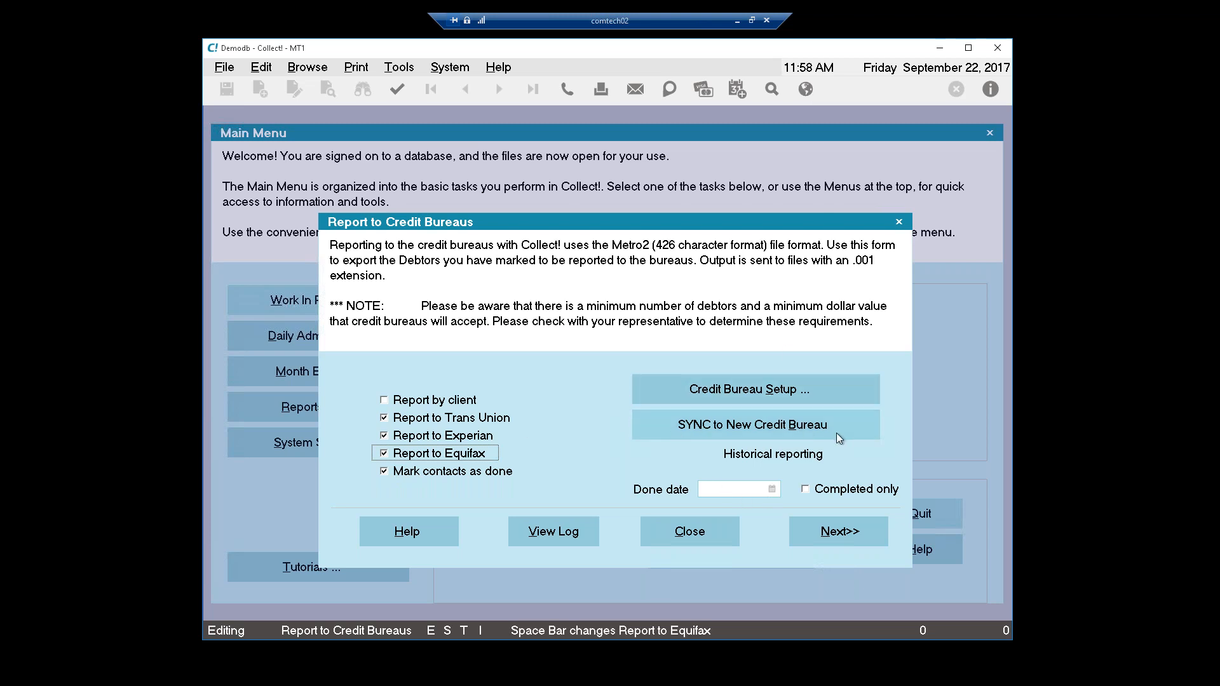
click(771, 488)
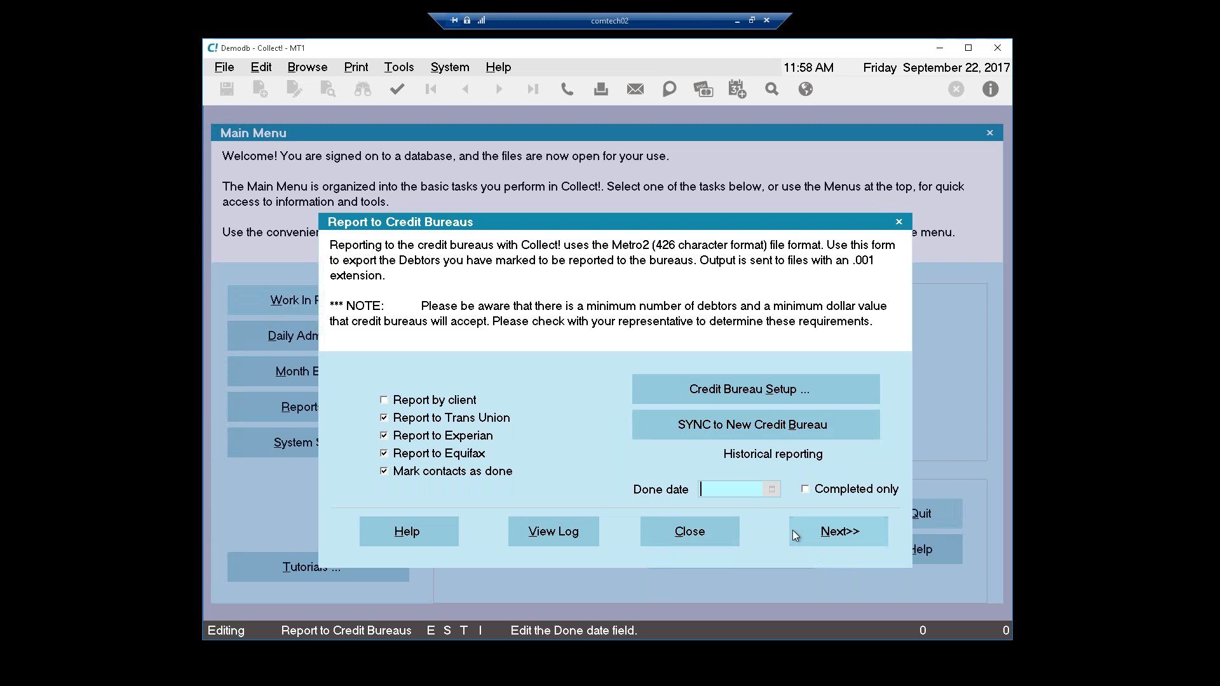
Step: Run the credit bureau export for fewer than 500 accounts, continuing with invalid accounts skipped, and finish the Metro contact completion
click(837, 533)
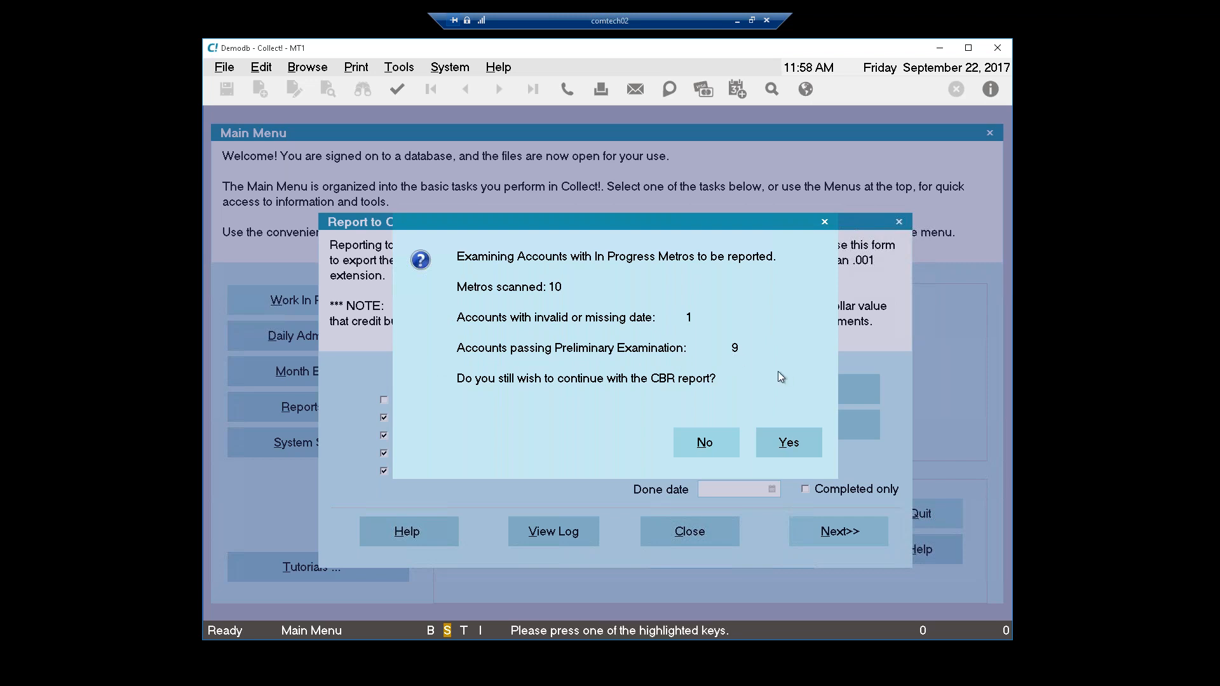
click(790, 443)
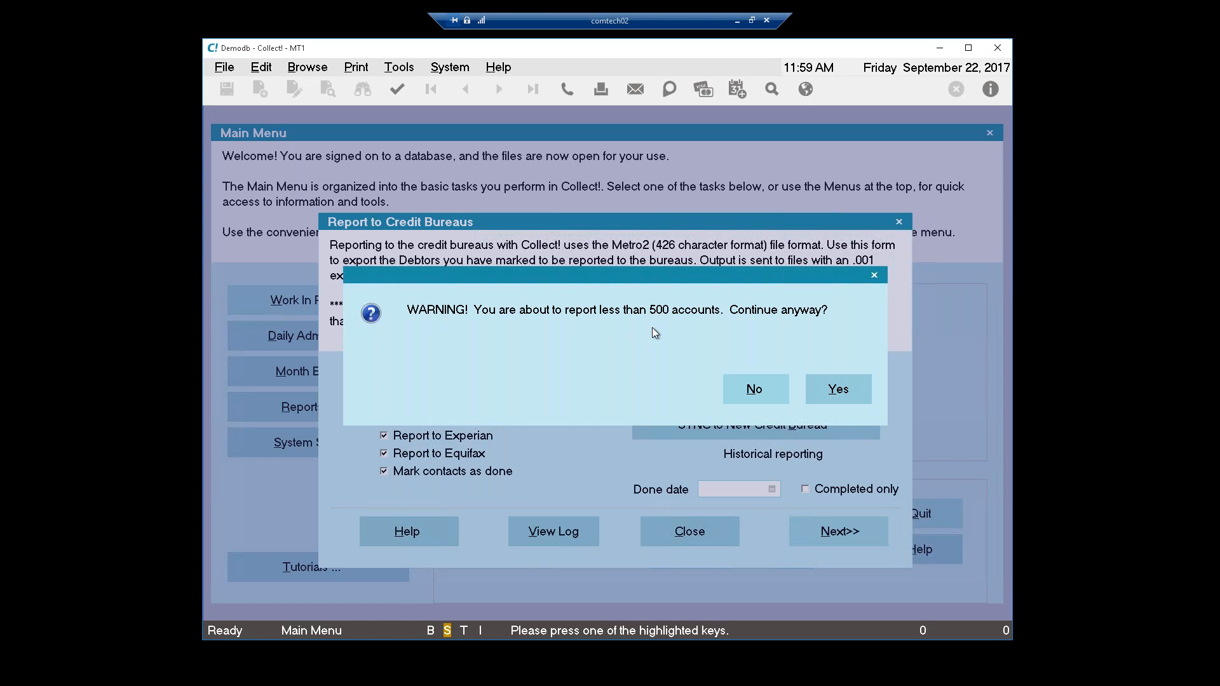
click(838, 390)
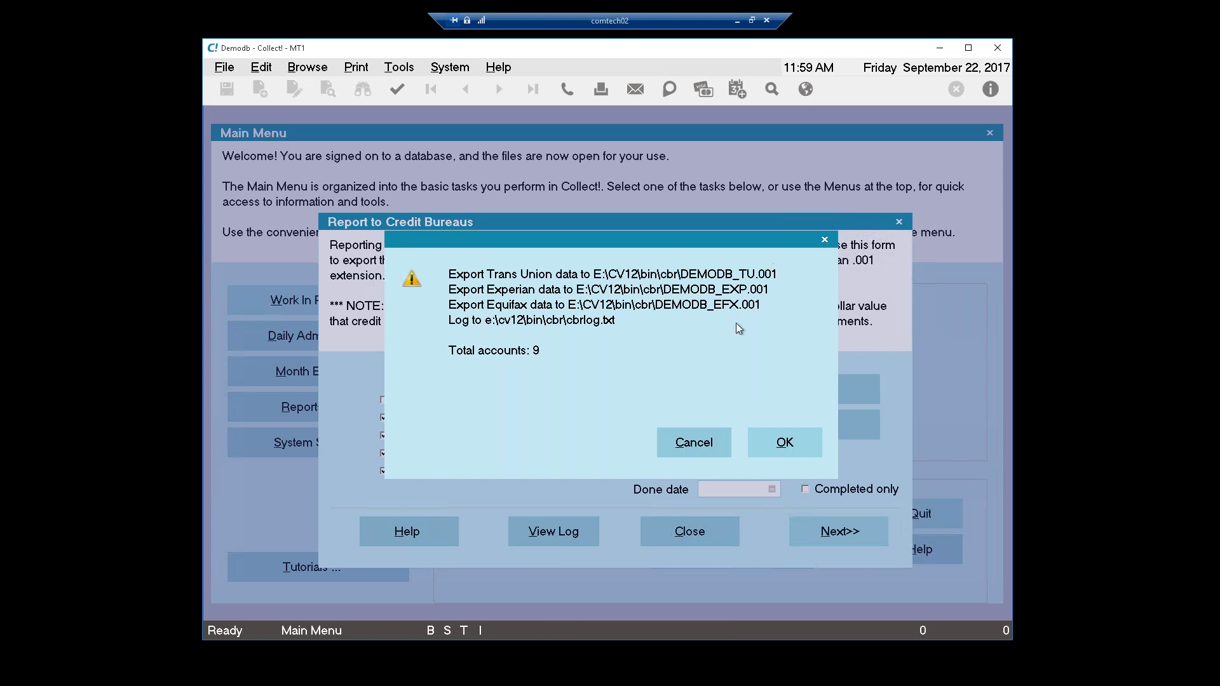
click(785, 443)
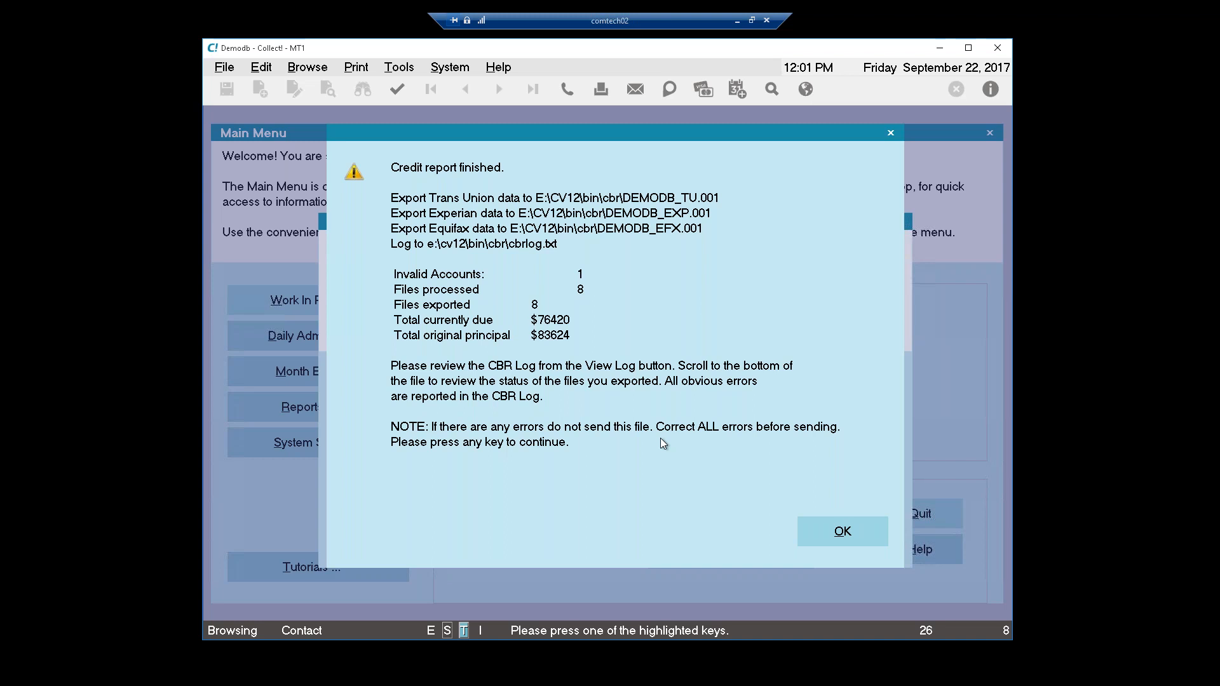
click(832, 534)
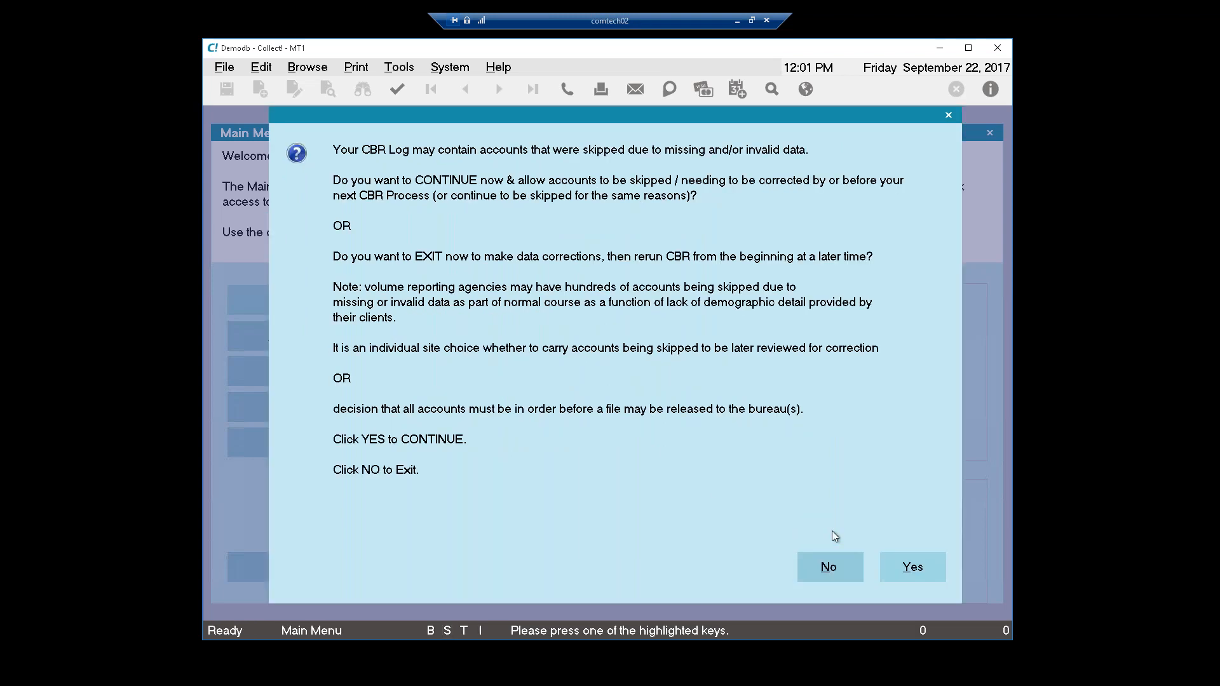
click(911, 569)
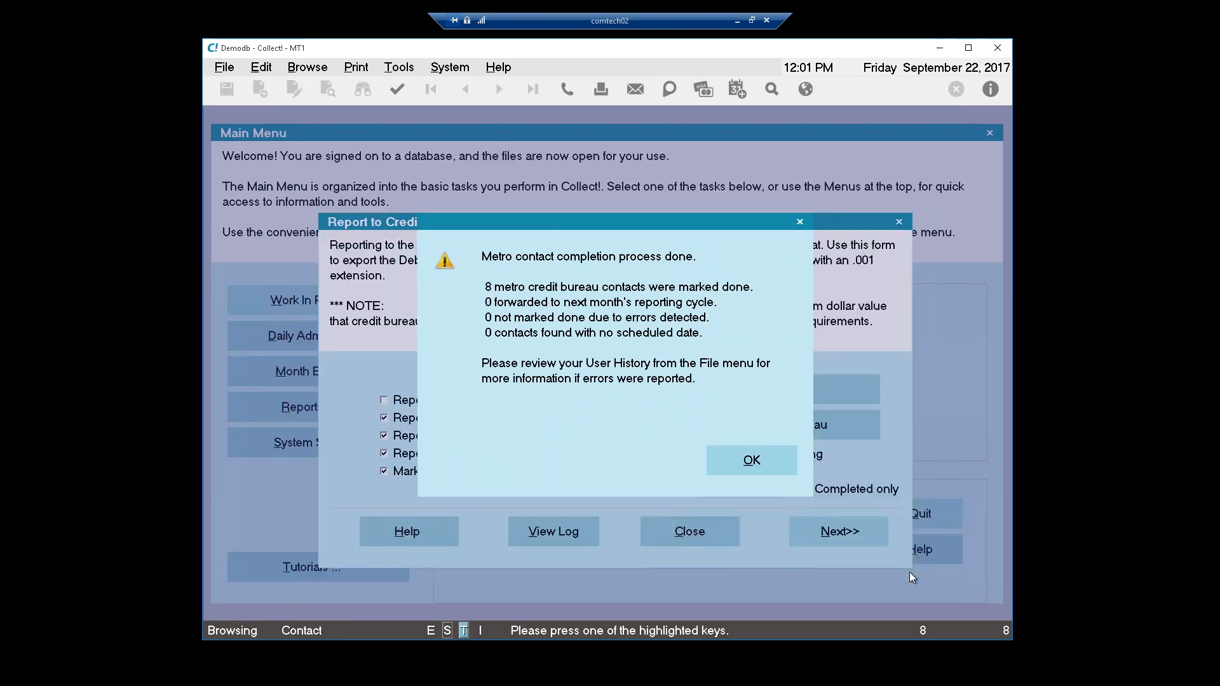
click(756, 459)
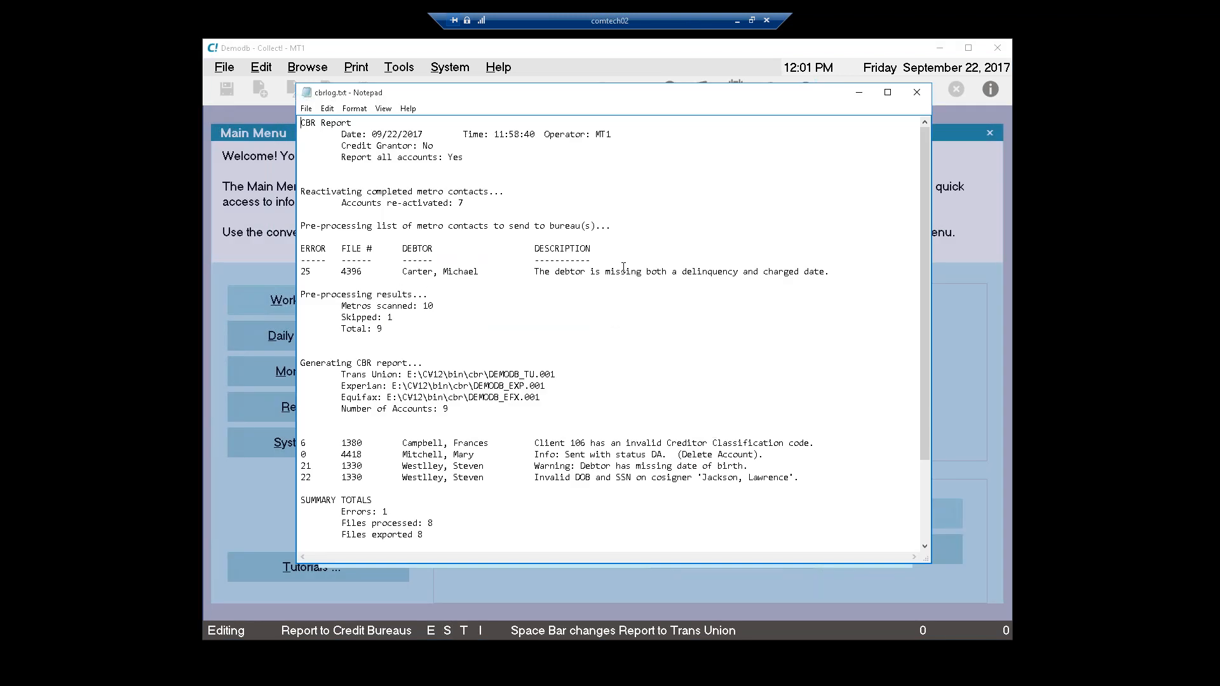
Step: Examine the CBR log's errors on missing dates, the cosigner's invalid data and client 106's Creditor Classification code
drag(831, 272, 527, 274)
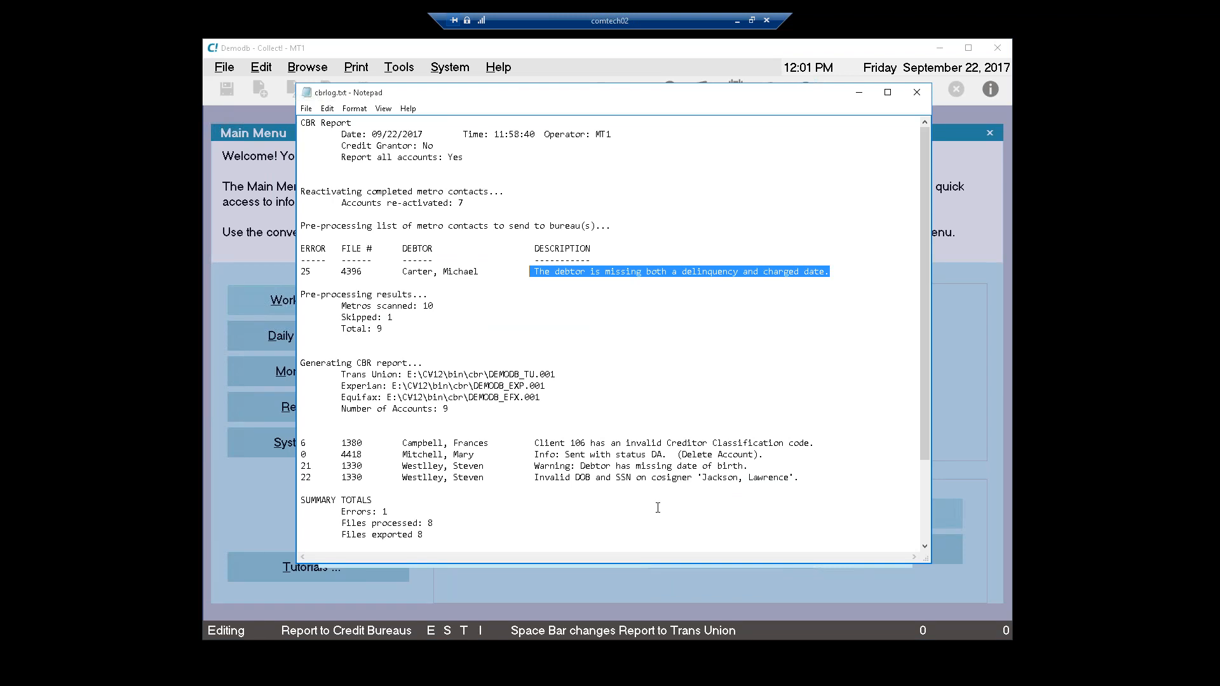
drag(802, 477, 514, 478)
drag(815, 443, 509, 445)
click(421, 682)
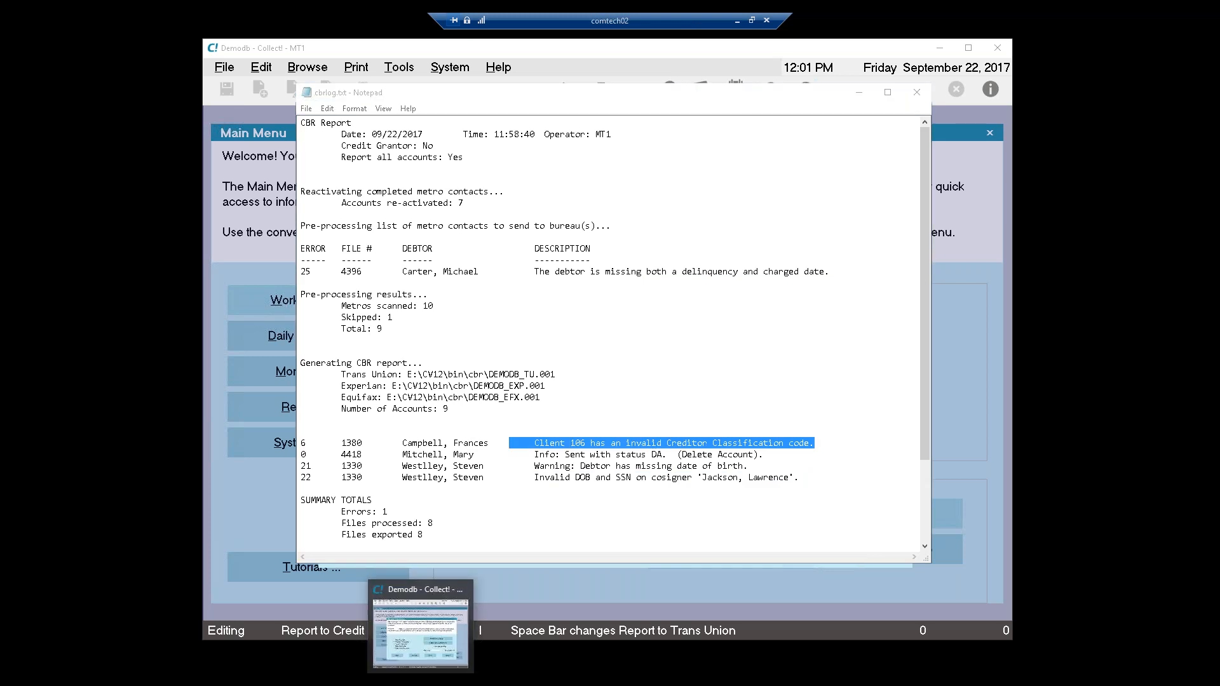
right_click(420, 683)
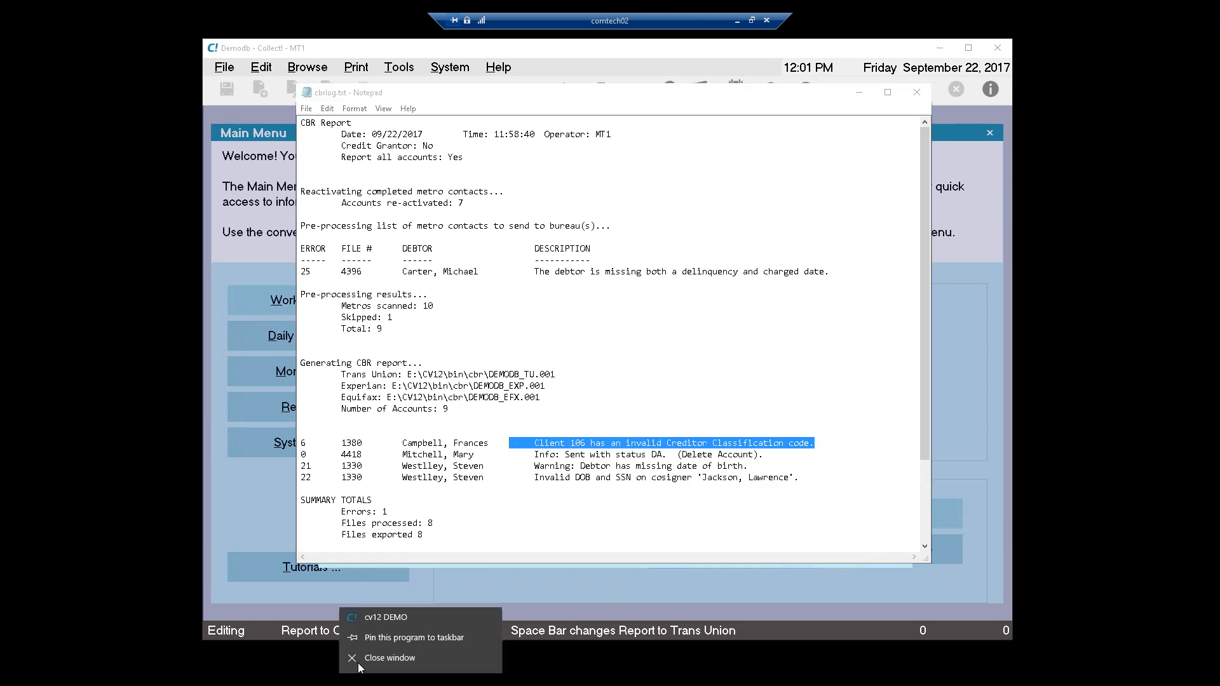
click(155, 537)
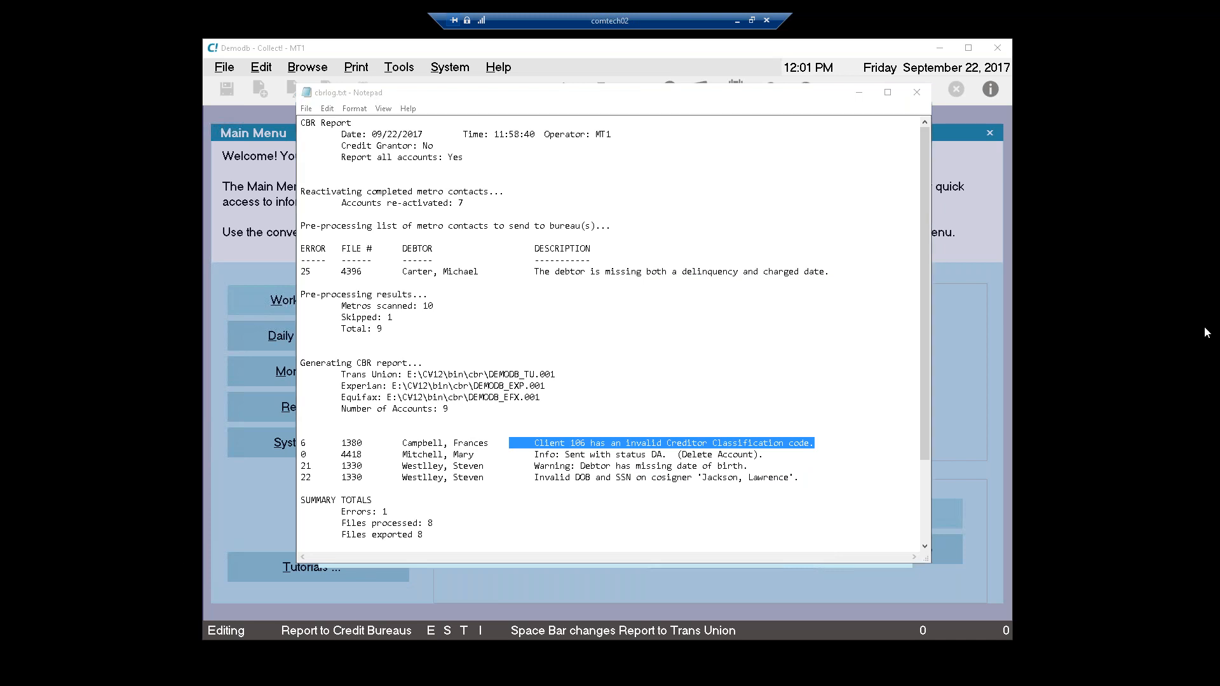
Step: Show the desktop icons and open the cbr folder under E:\CV12\bin from the Collect! shortcut's file location
right_click(1088, 547)
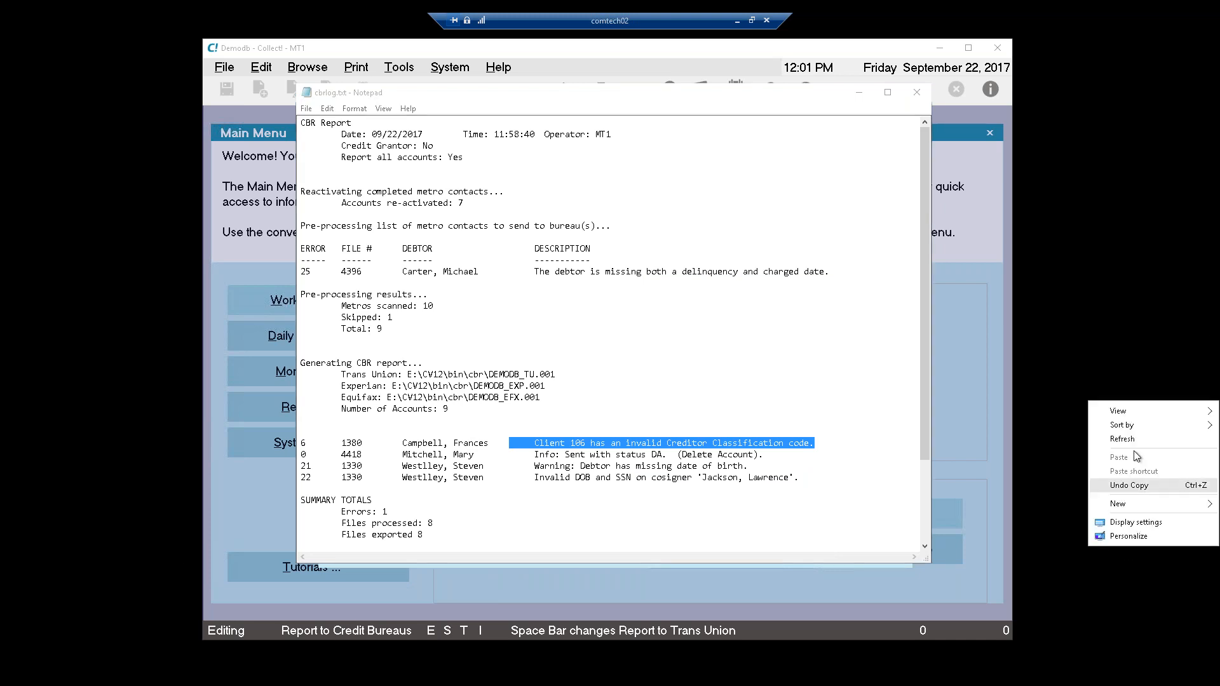
mouse_move(1143, 424)
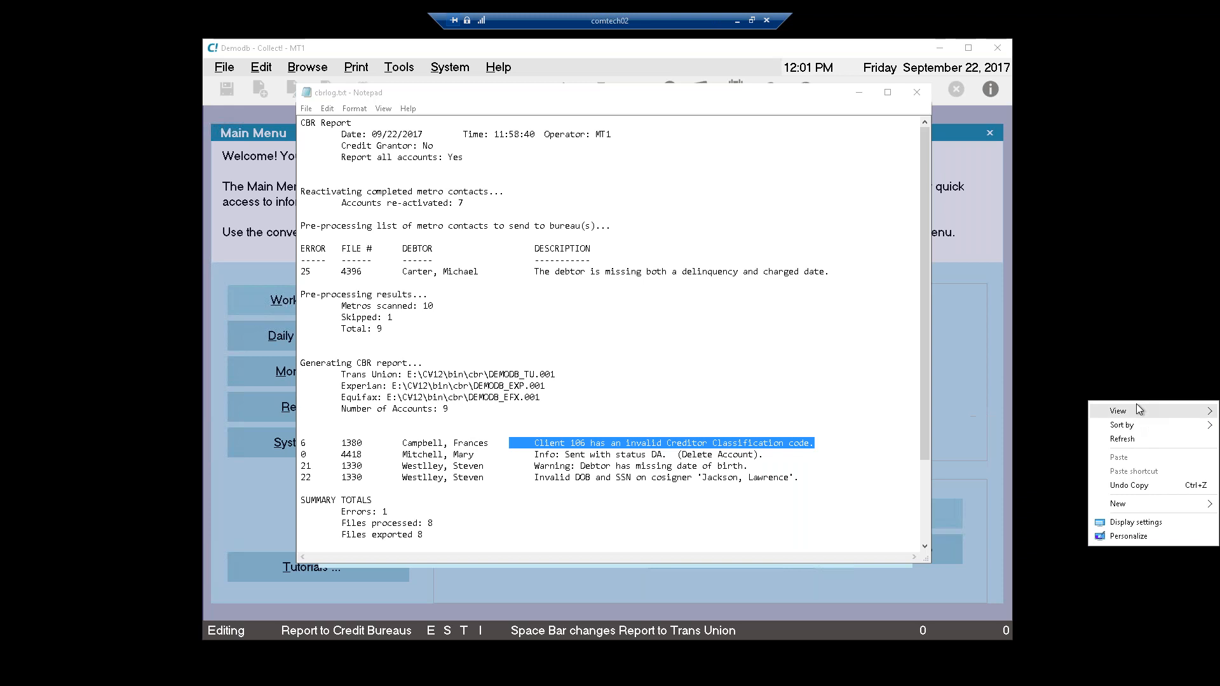
click(1042, 492)
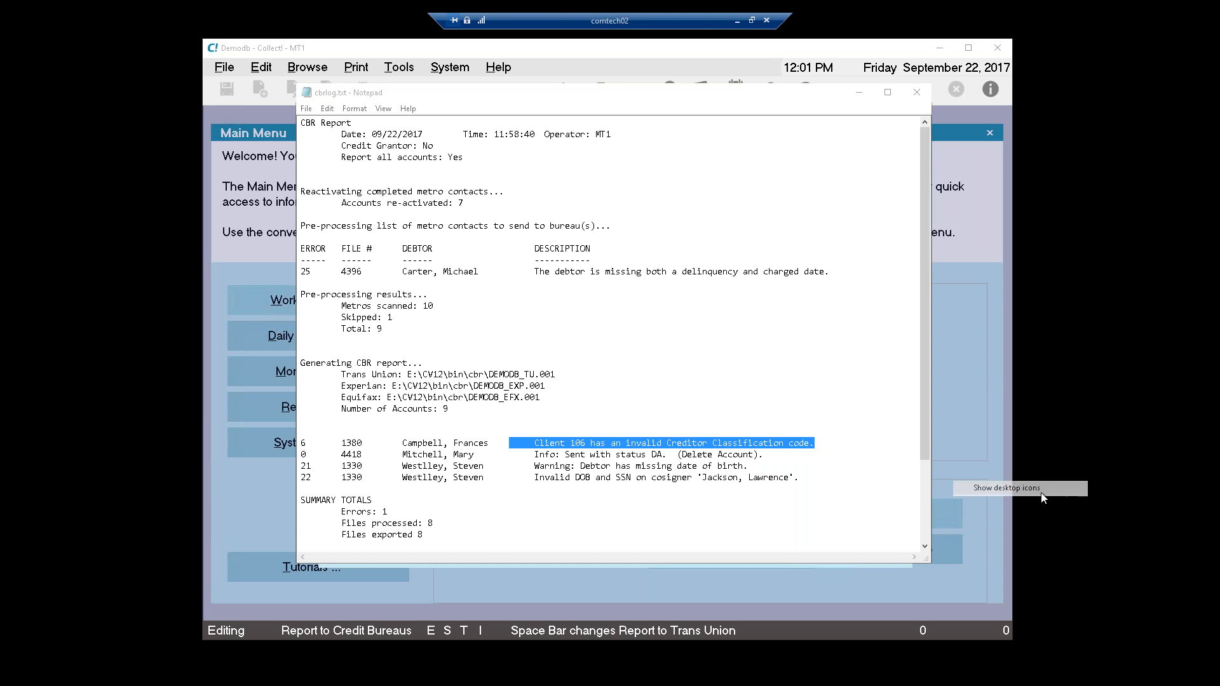
right_click(222, 32)
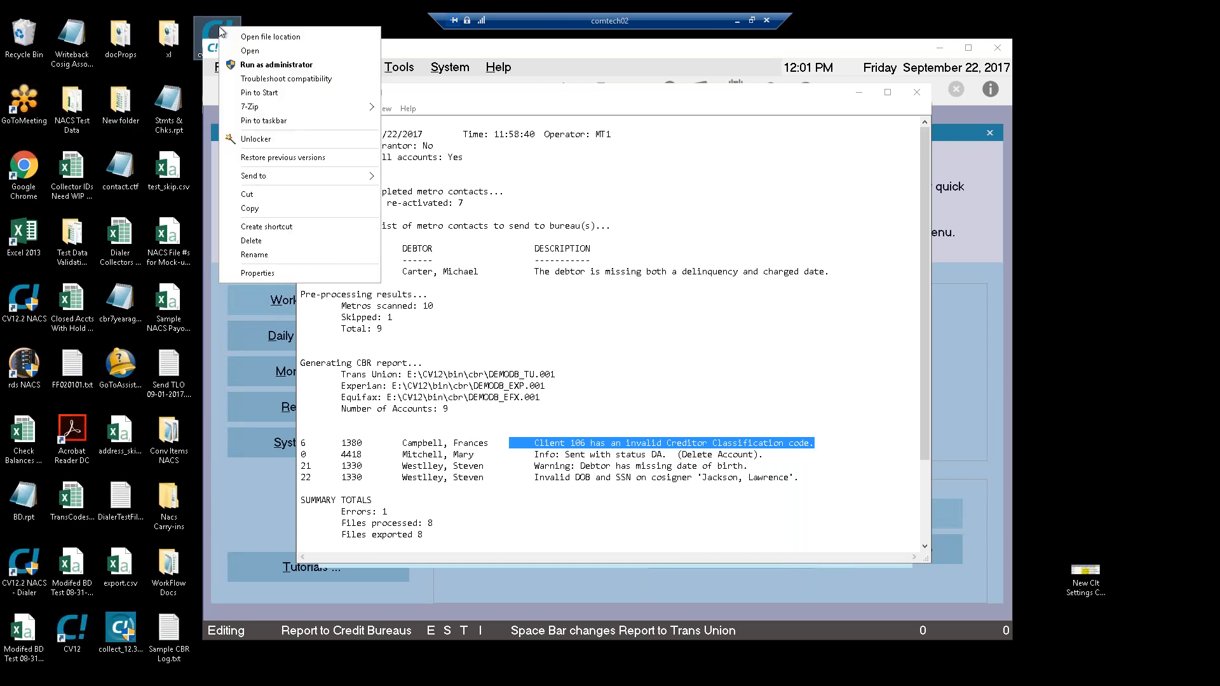
click(249, 37)
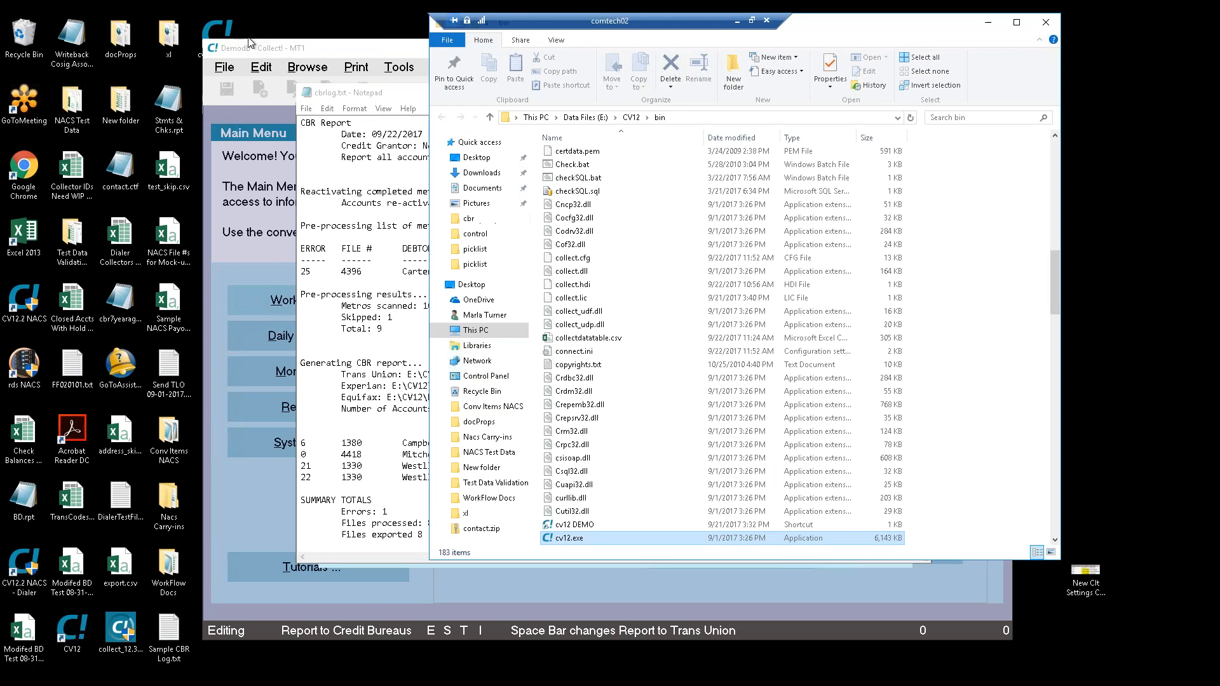
click(659, 118)
double_click(601, 168)
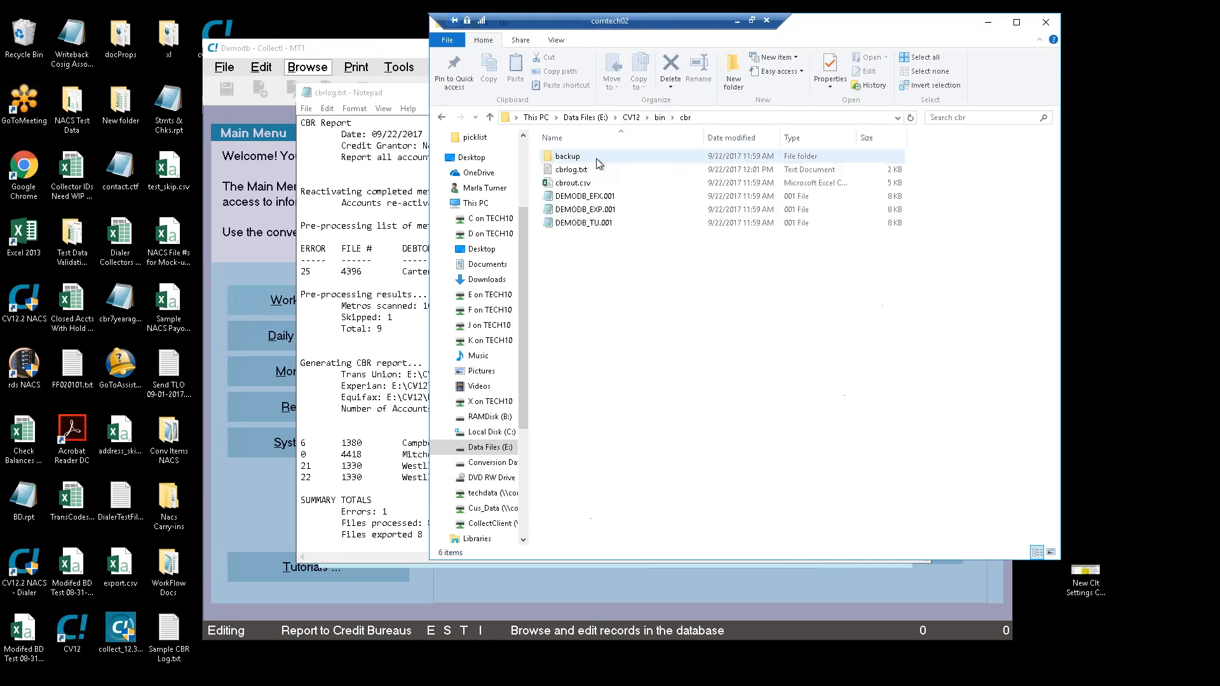
Step: Open the Trans Union export file DEMODB_TU.001 and examine the original creditor names and classification codes at the line ends
double_click(581, 223)
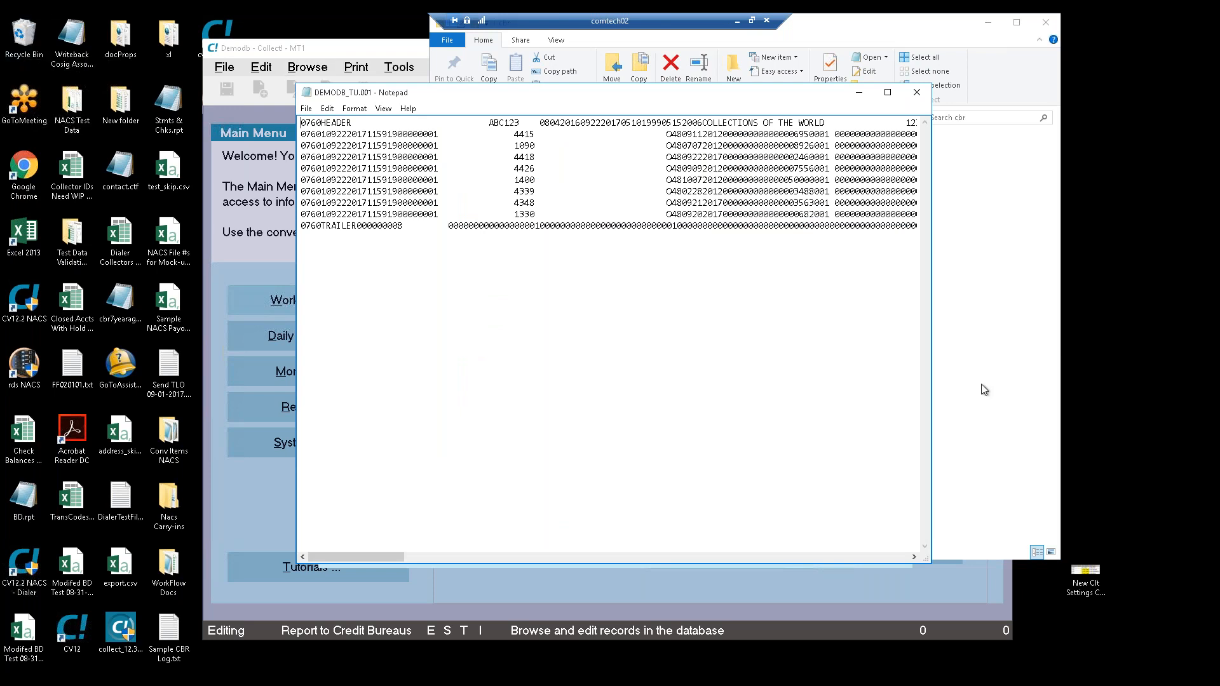
drag(353, 557, 922, 576)
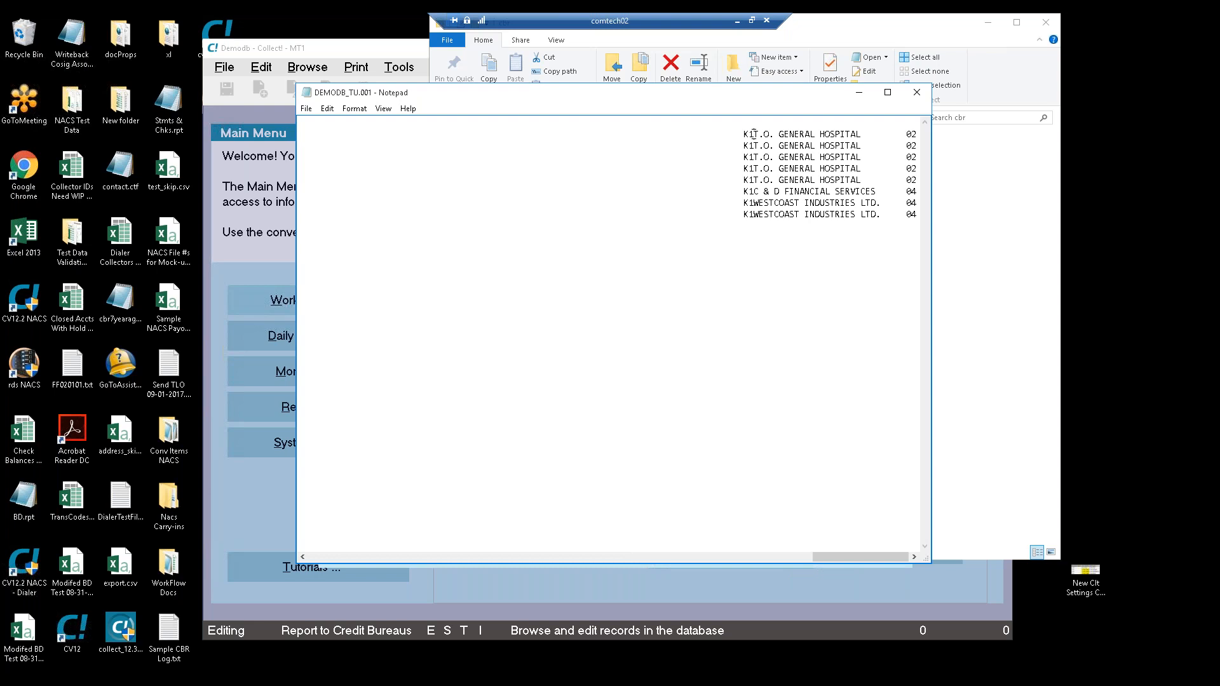
drag(753, 134, 919, 216)
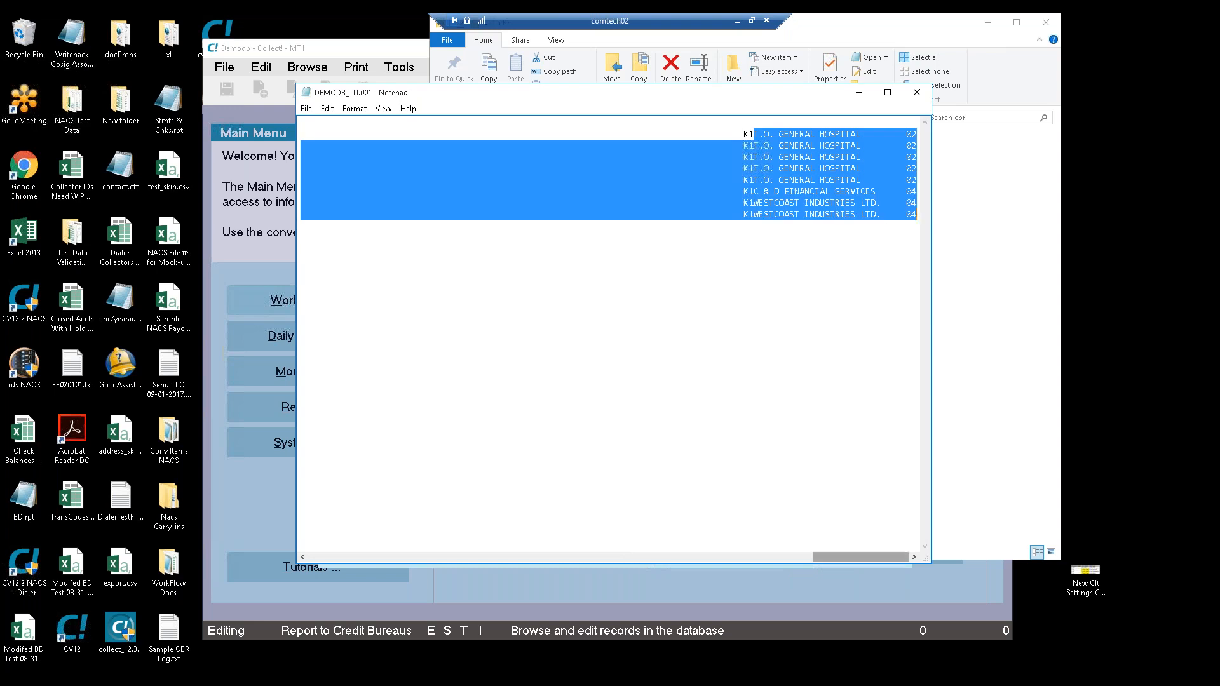
Step: Close the Trans Union export file, put away the cbr folder and CBR log windows, and close the Report to Credit Bureaus form
drag(834, 560, 565, 572)
drag(457, 575, 287, 574)
click(917, 94)
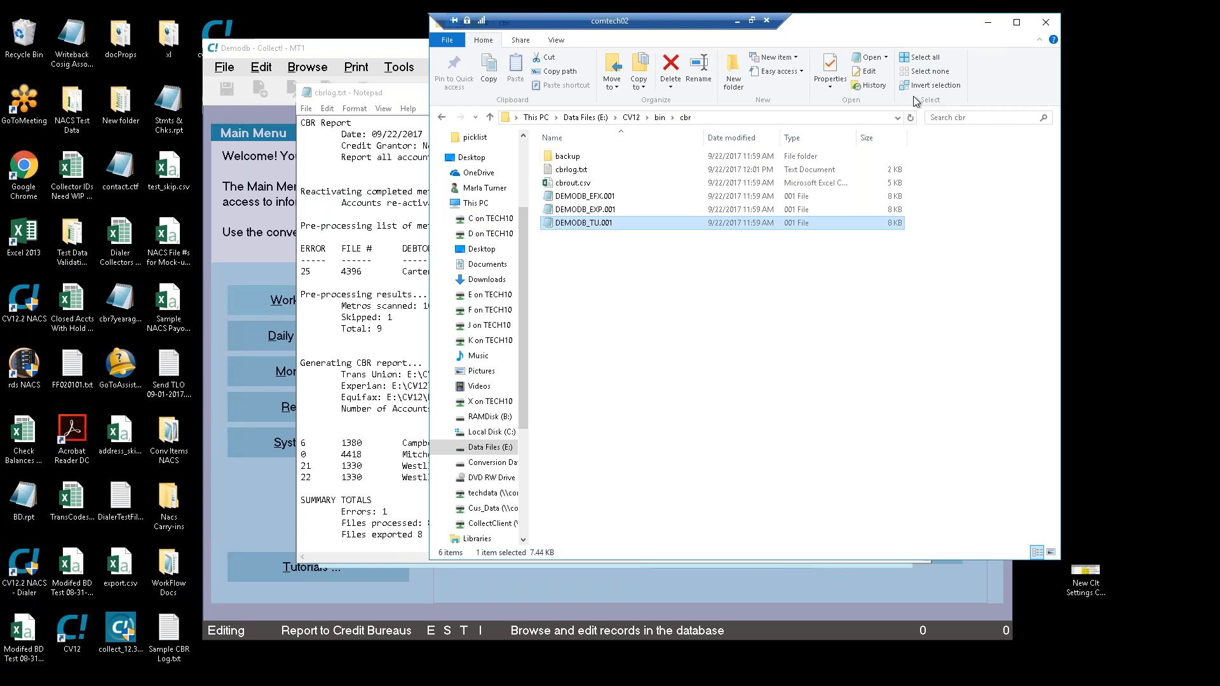
click(988, 22)
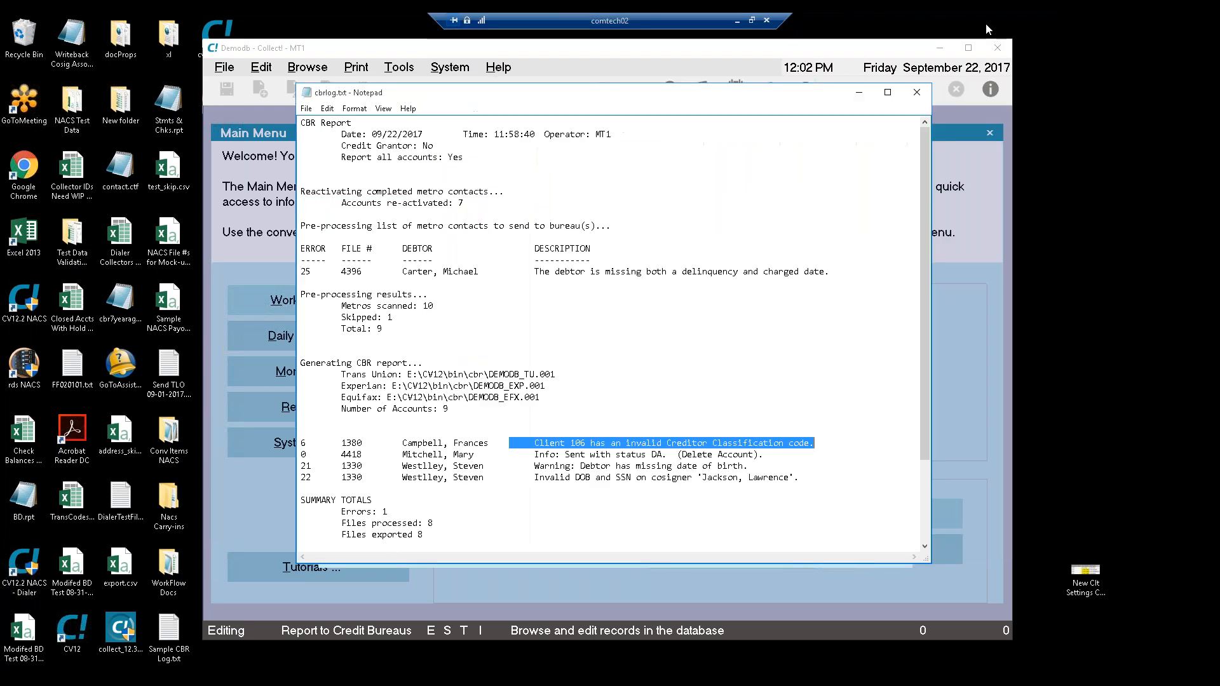
click(858, 94)
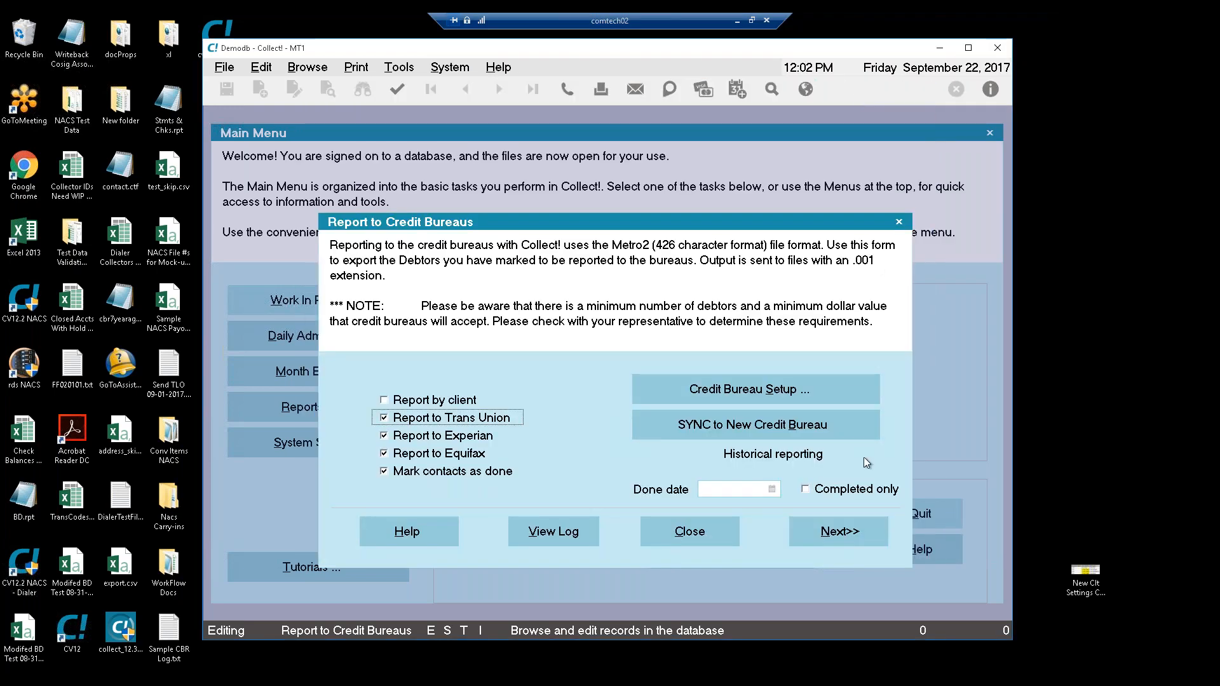
click(694, 537)
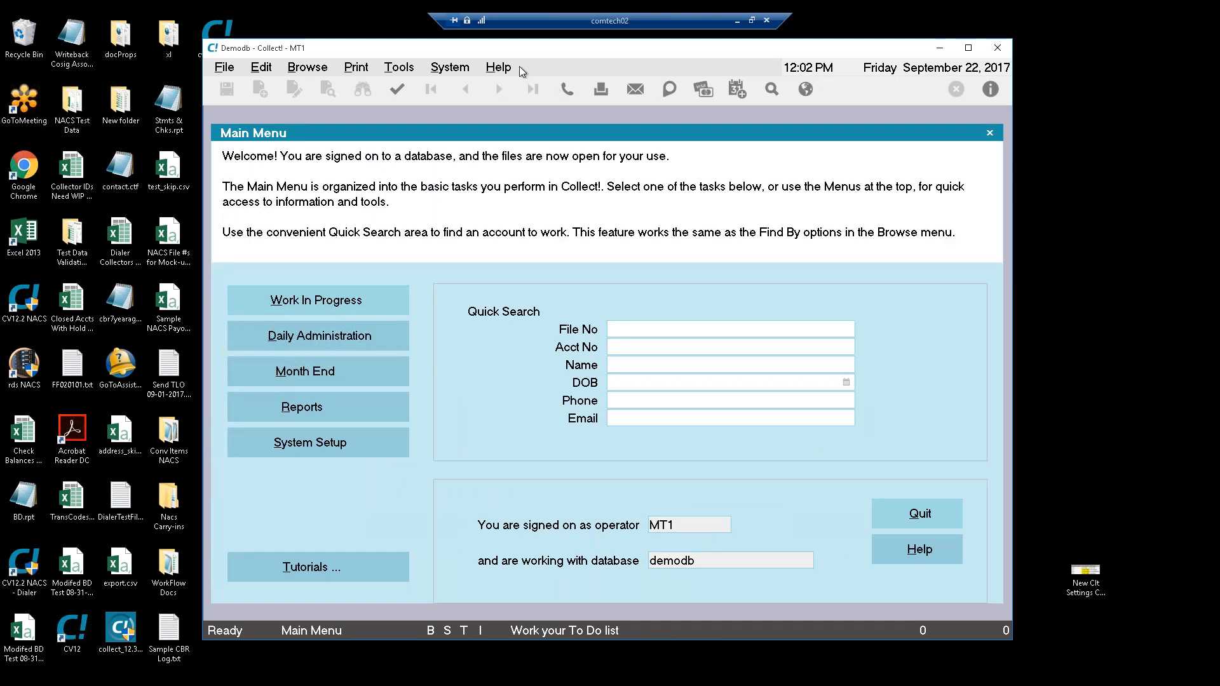
Step: Import the report template cbr7yearageoutlist.rpt from the Desktop folder and acknowledge the import
drag(536, 47, 731, 50)
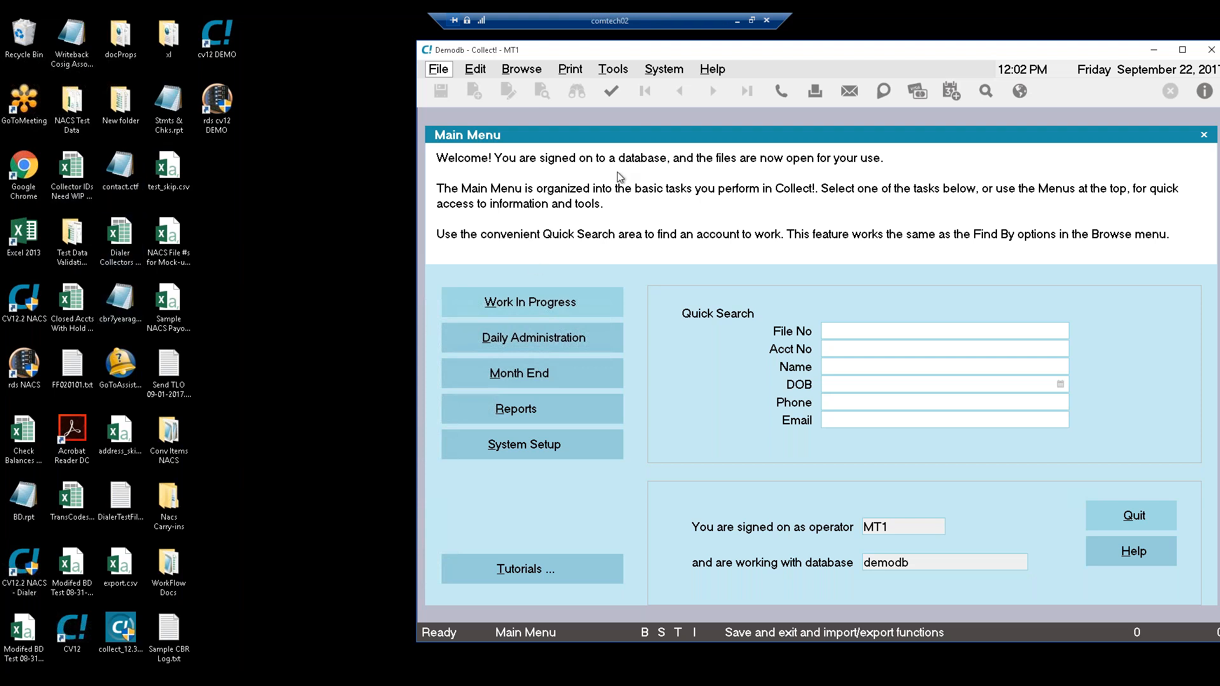
click(570, 69)
mouse_move(735, 281)
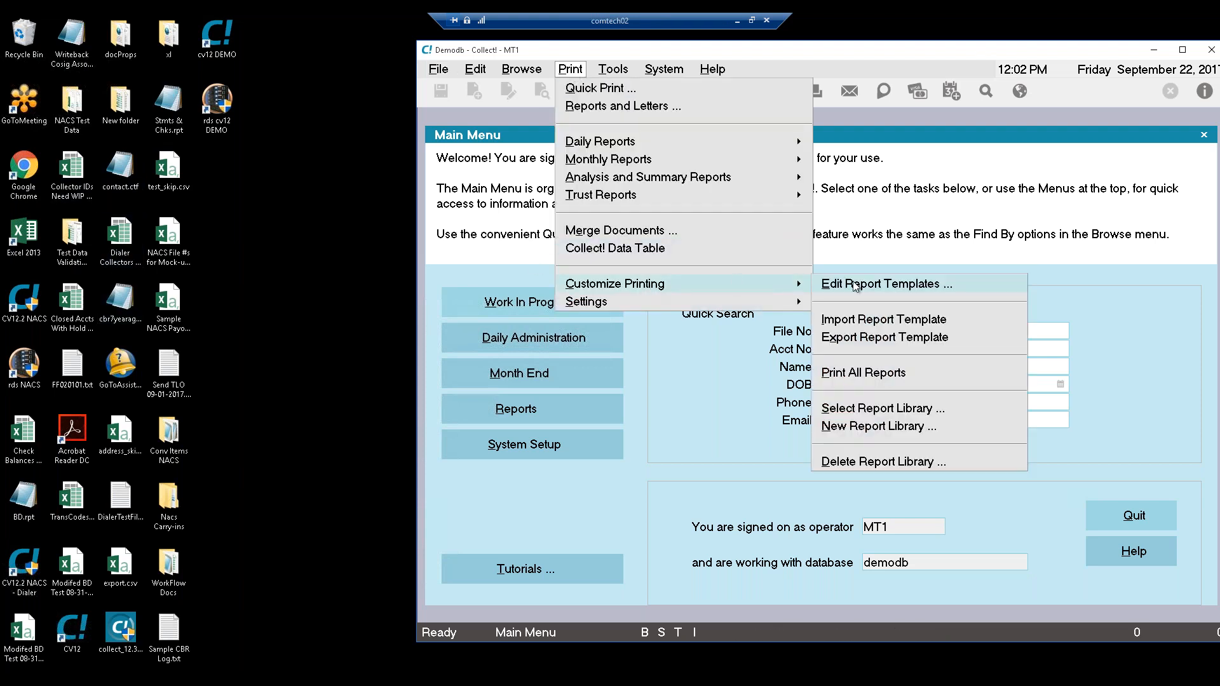
click(899, 318)
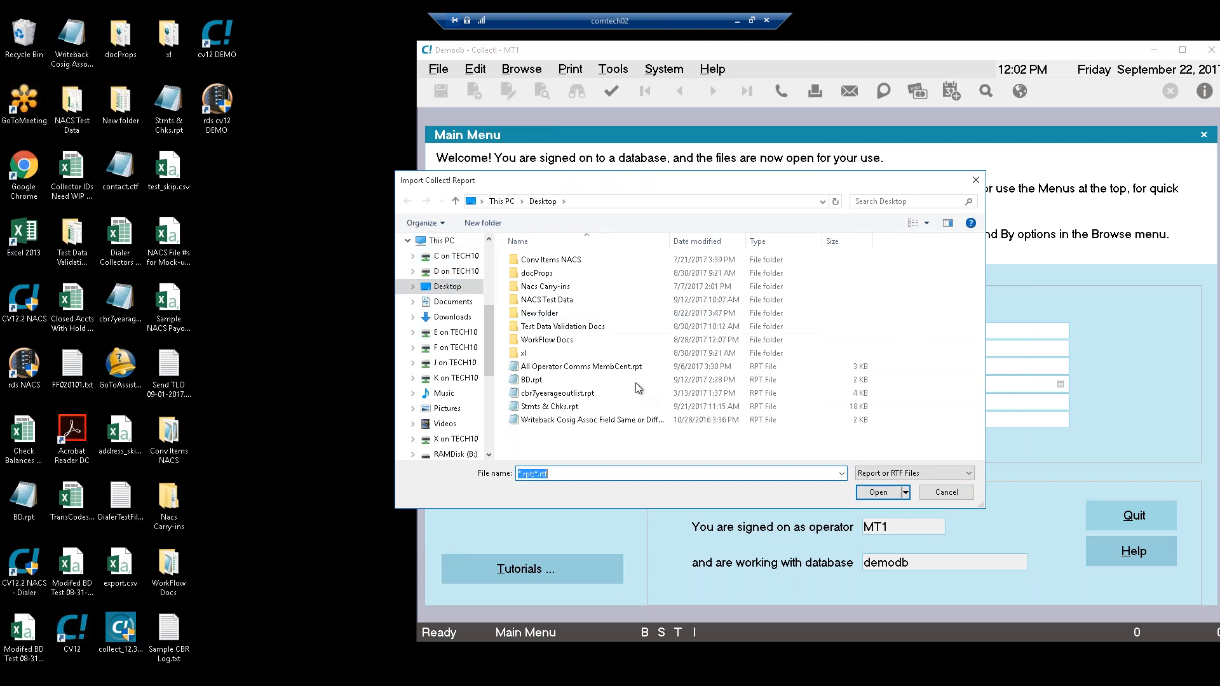
click(588, 393)
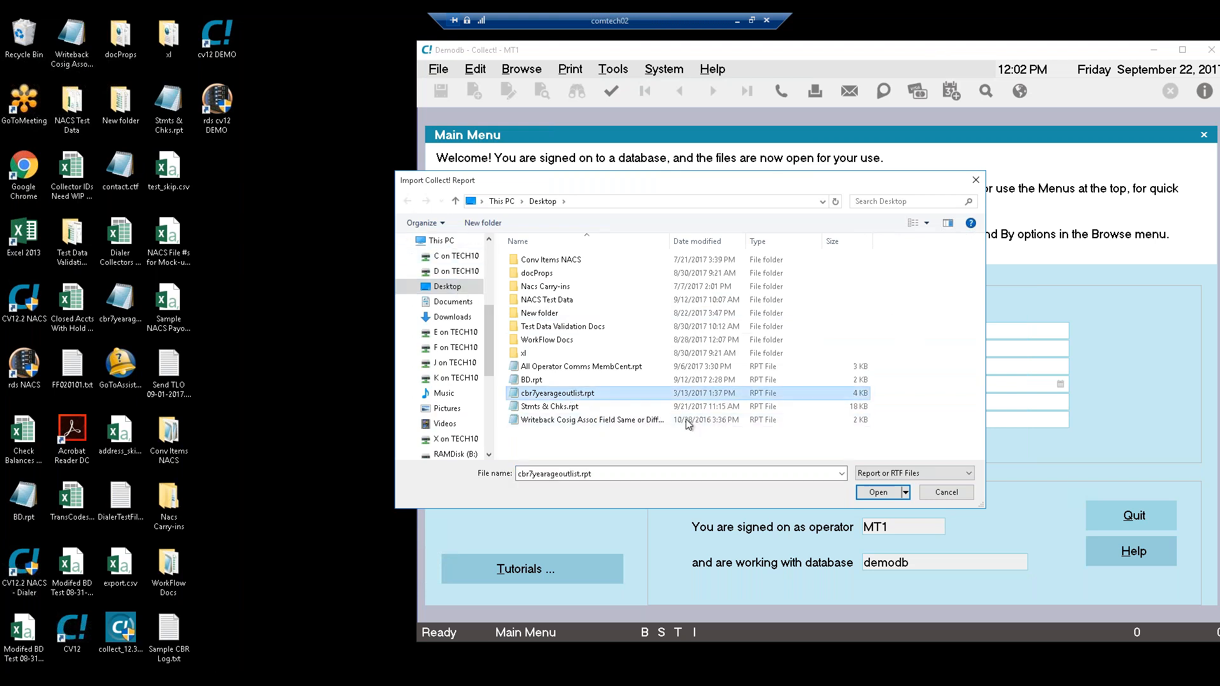
click(890, 491)
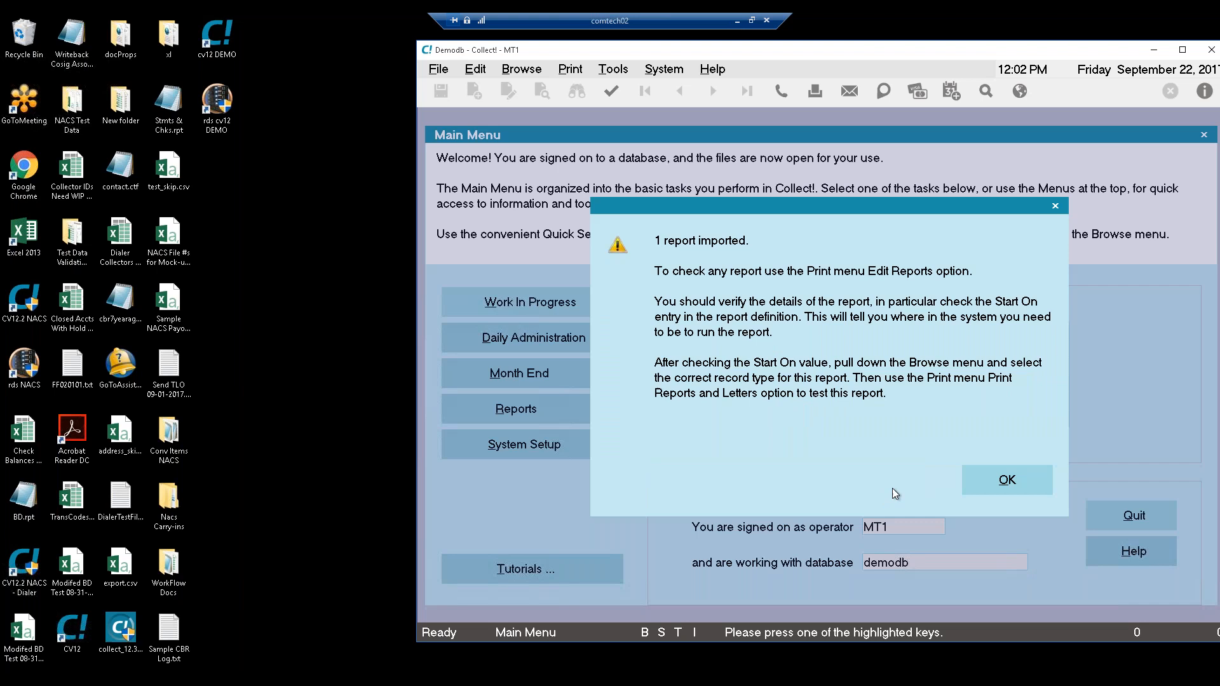
click(985, 482)
Step: Go to the end of the printable reports list and choose the CBR 7 Year Age Out List
key(alt+p)
drag(883, 48, 682, 43)
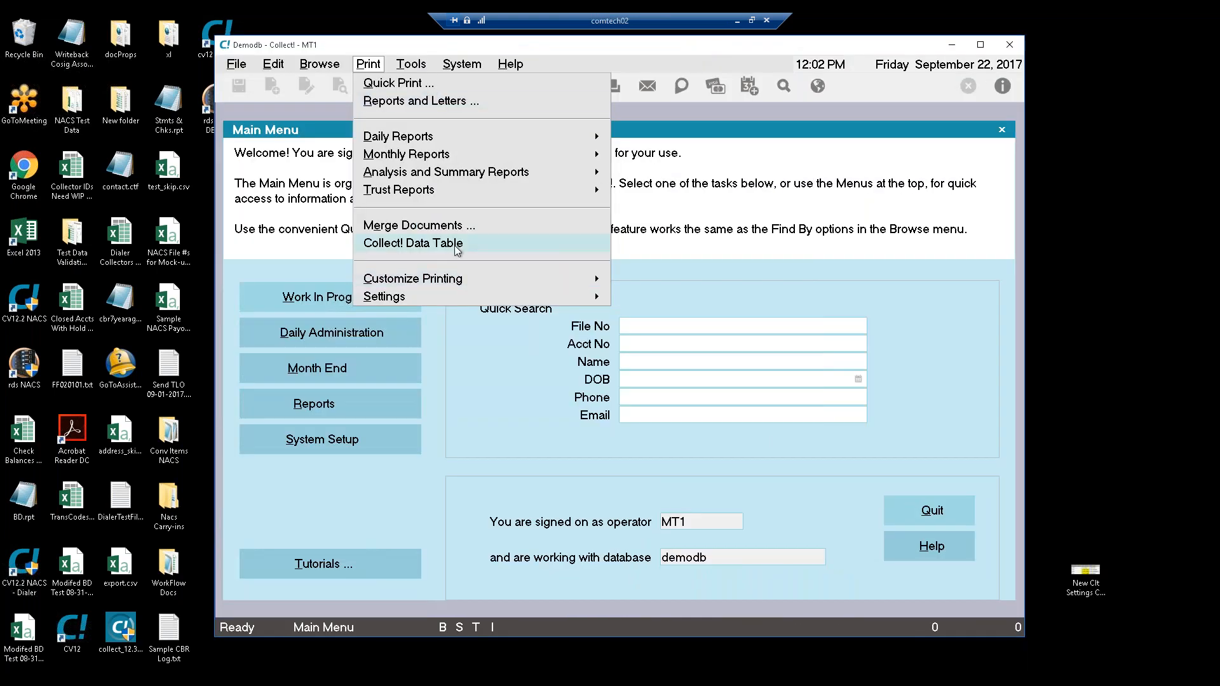
click(415, 100)
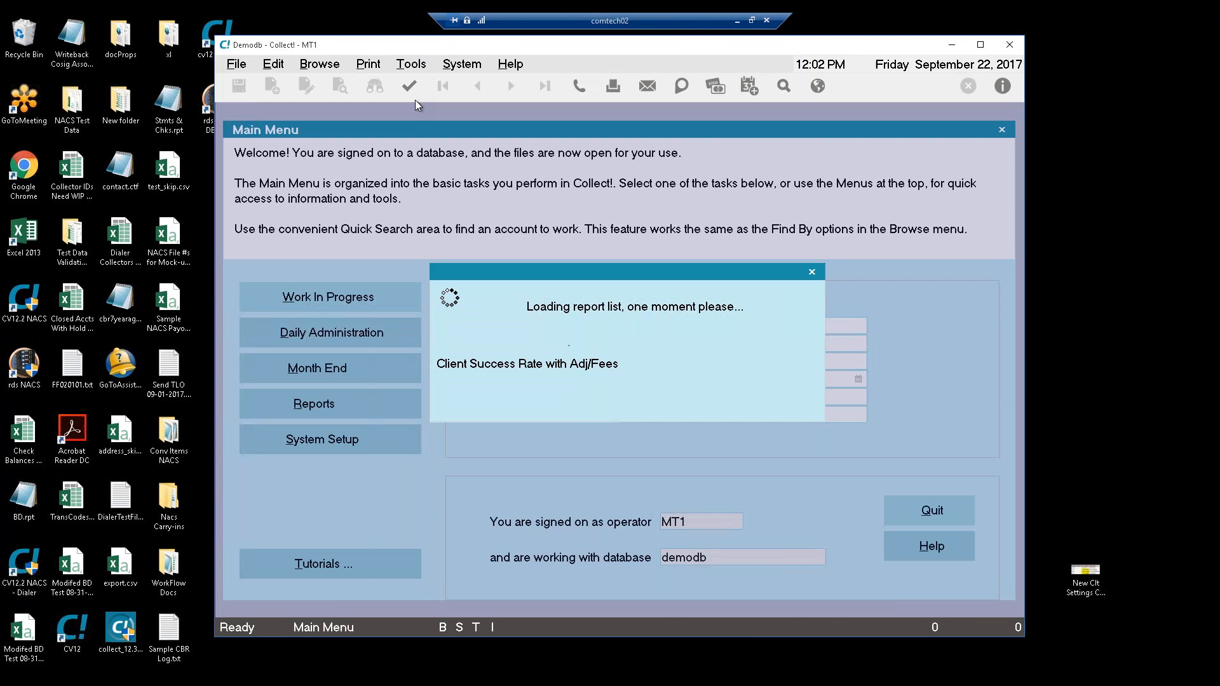
click(821, 439)
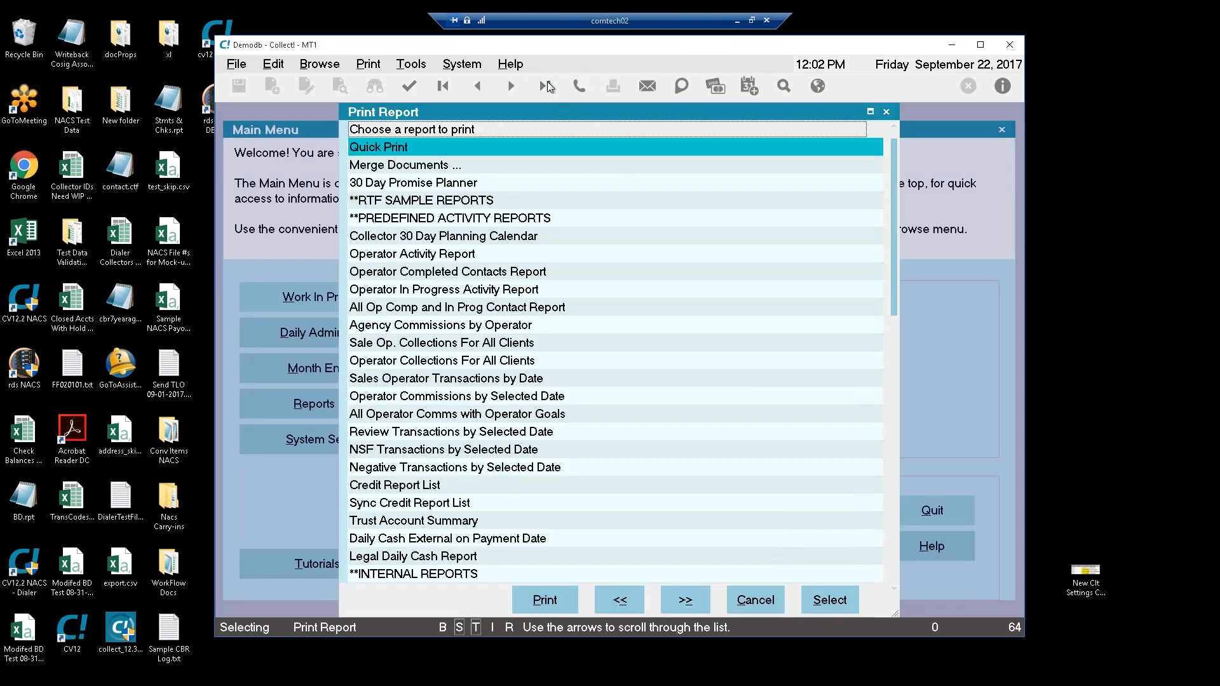
click(545, 86)
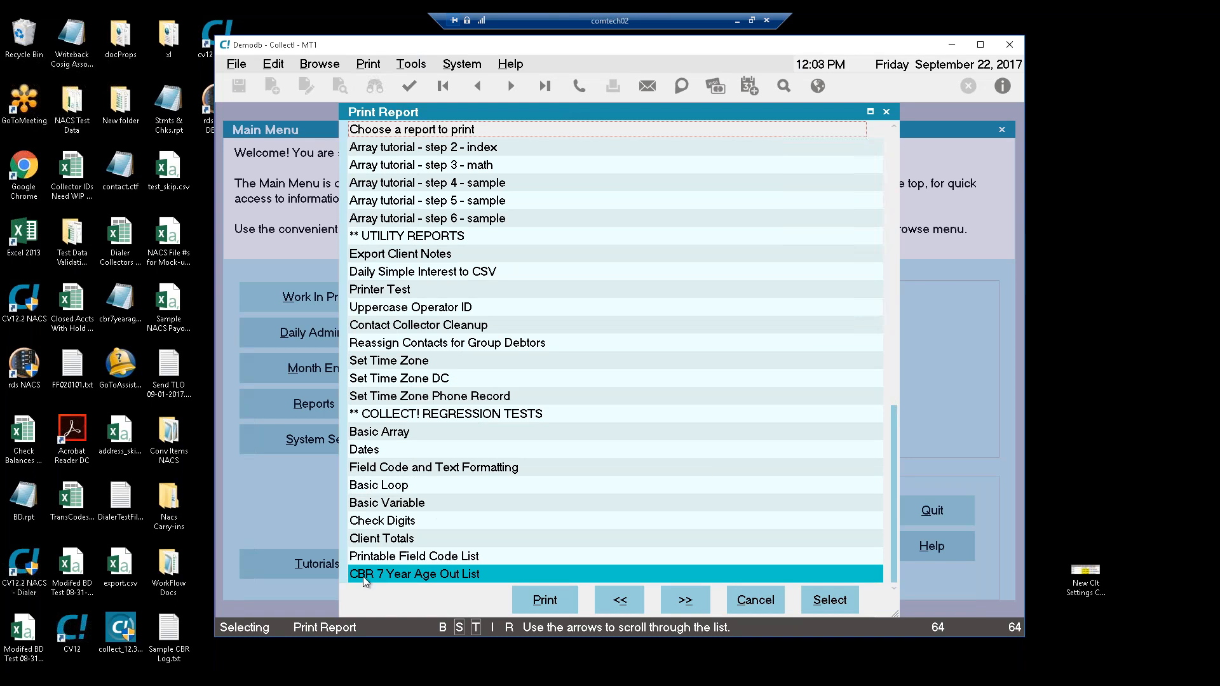
double_click(392, 575)
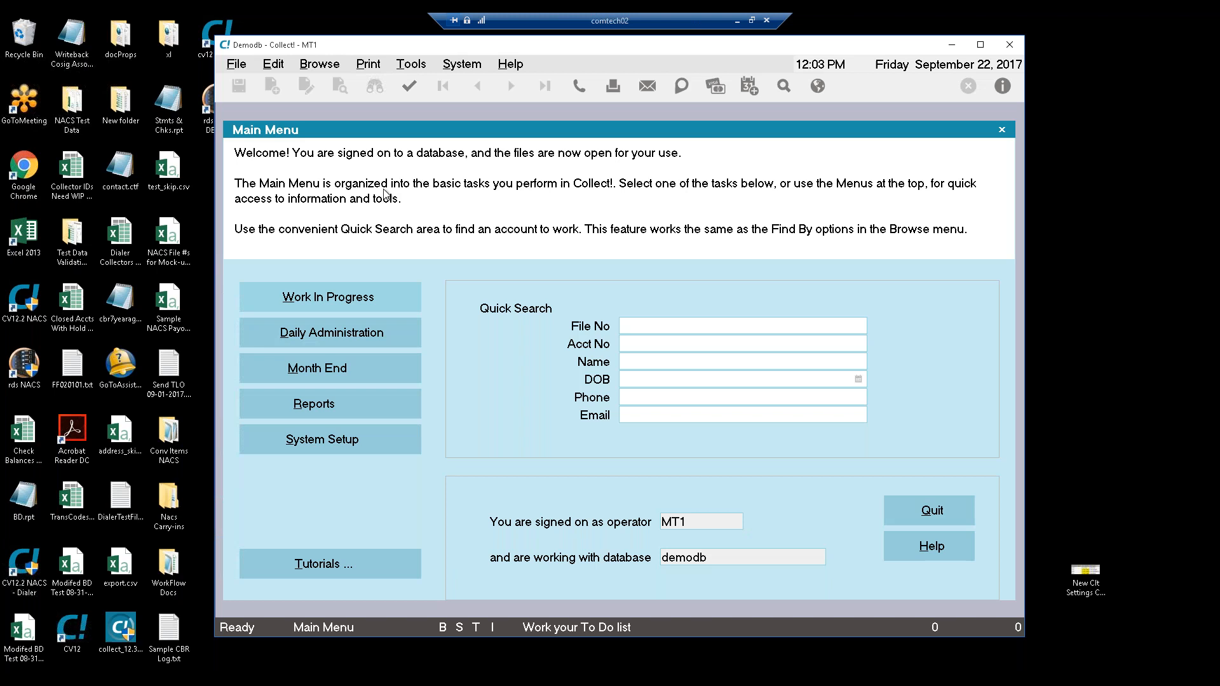
Step: Open the list of all debtors and bring up its tag viewing option
click(319, 64)
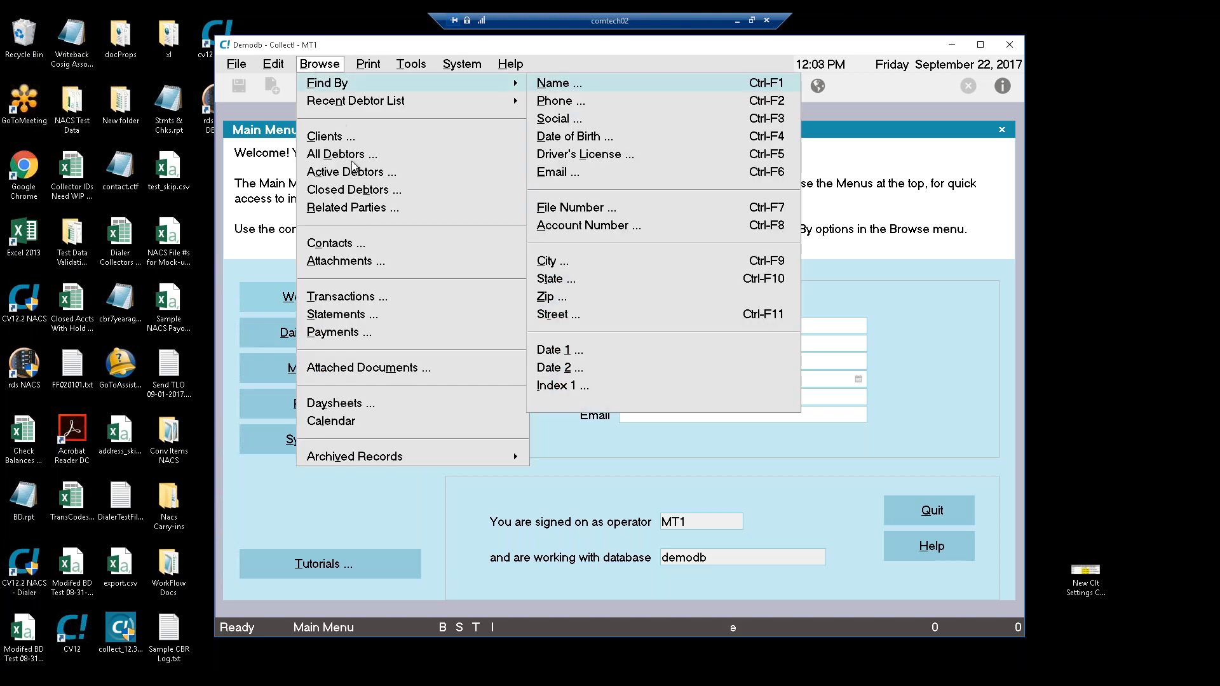
click(349, 154)
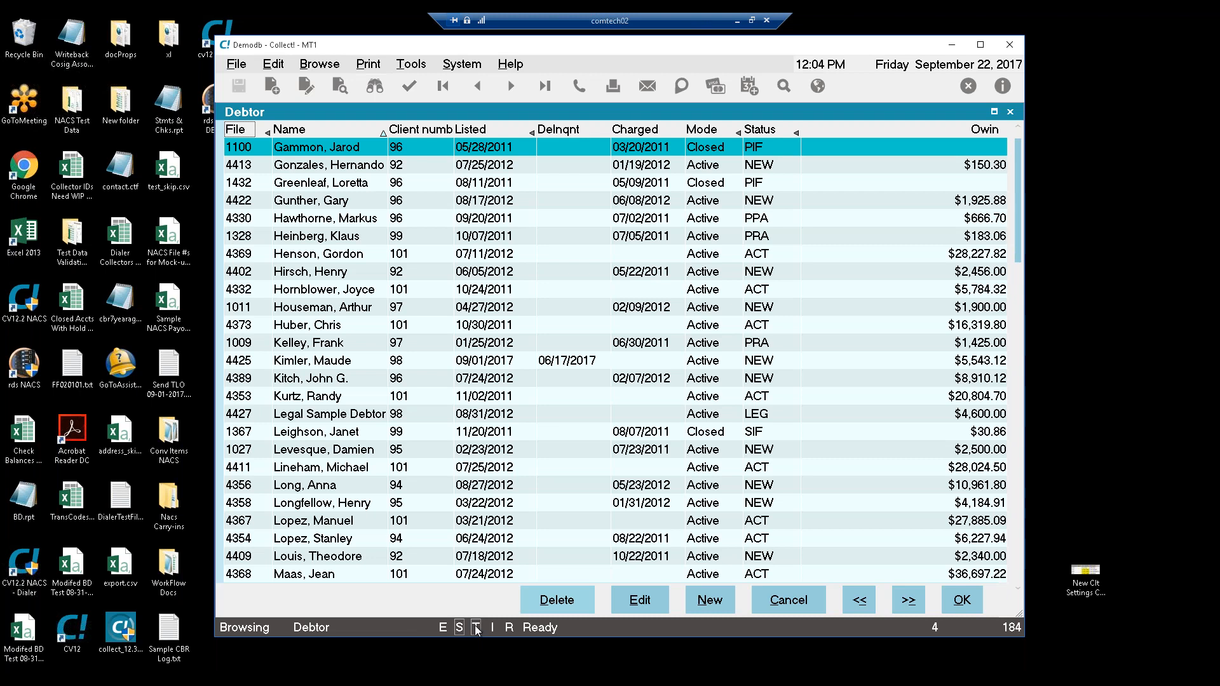
click(273, 65)
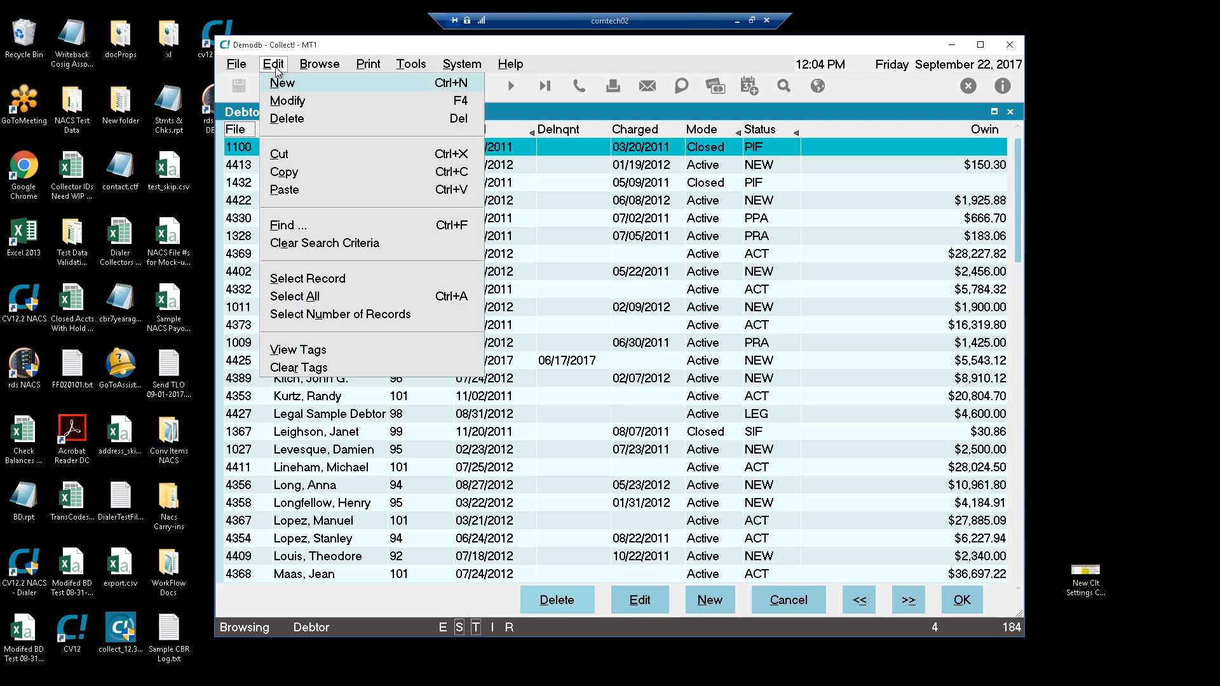
click(309, 350)
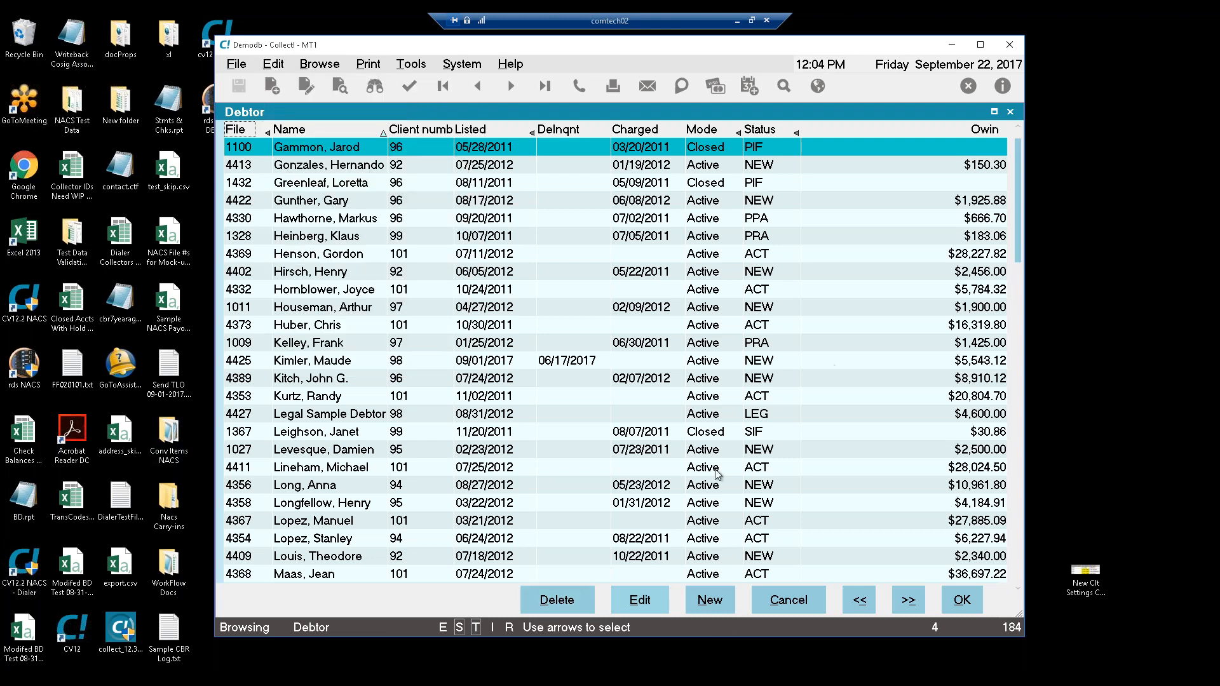
Step: Review the Batch Processing options, including Prepare accounts for CBR, and close the form
click(420, 66)
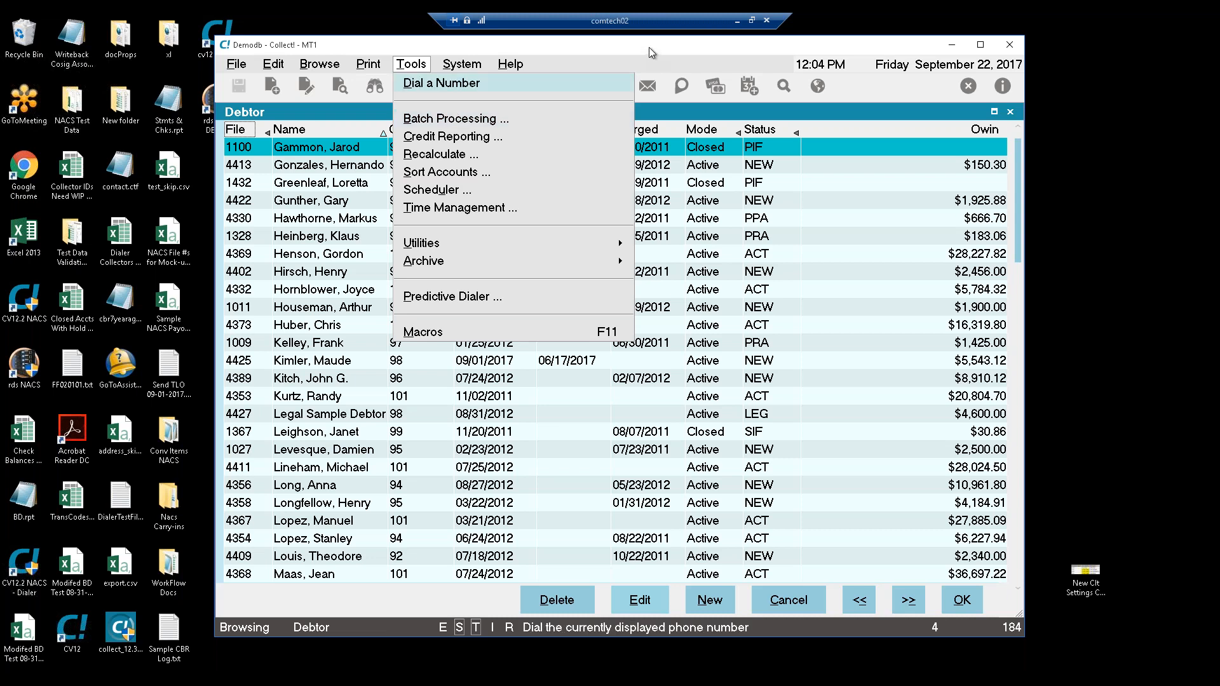
click(961, 604)
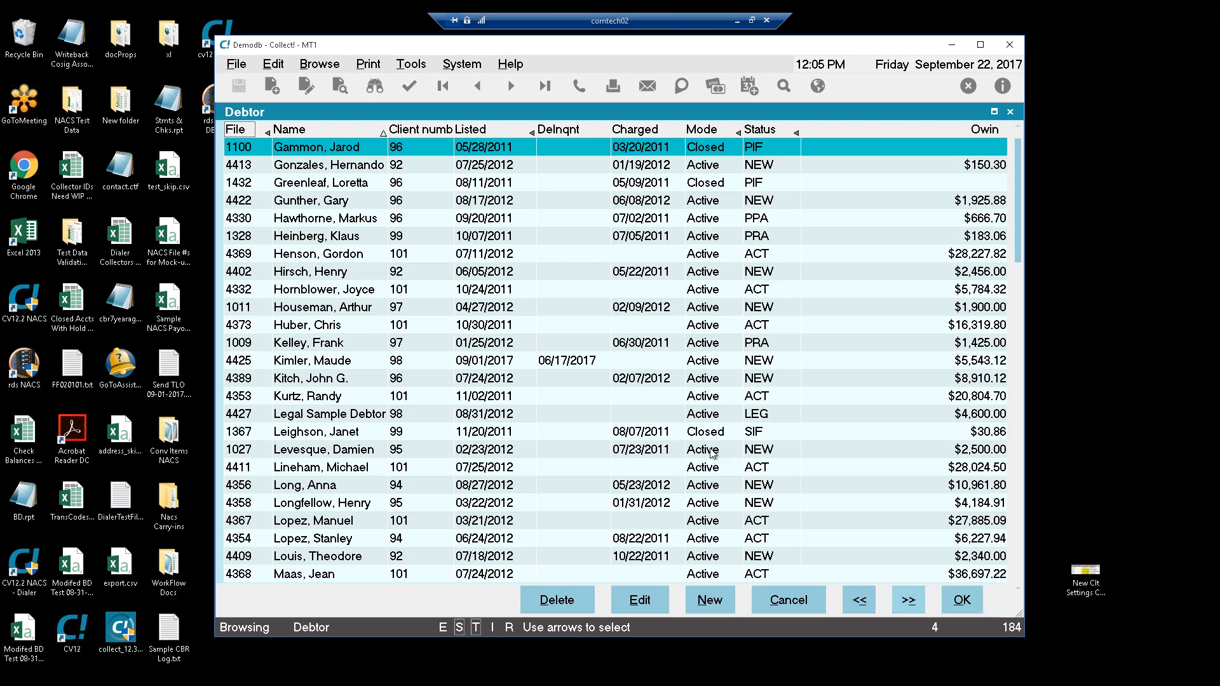
click(400, 64)
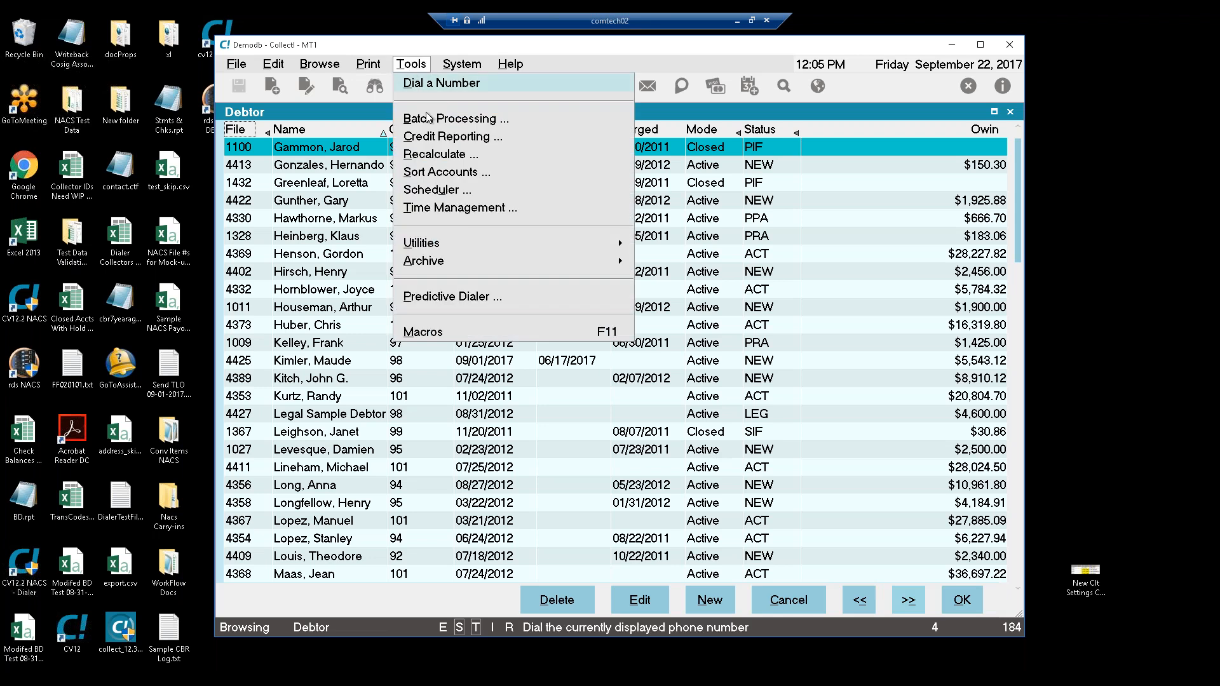
click(425, 118)
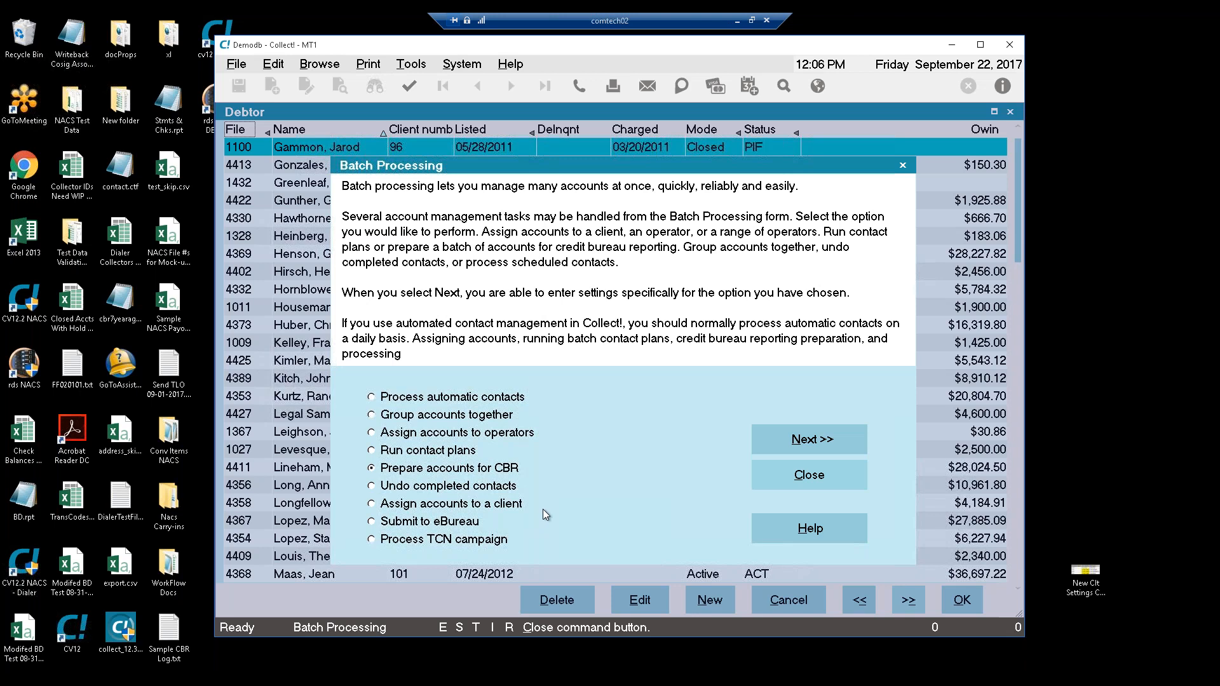
click(776, 472)
Step: Check the minimum owing amount for ignoring new business in Credit Bureau Setup, and close the setup forms
click(453, 62)
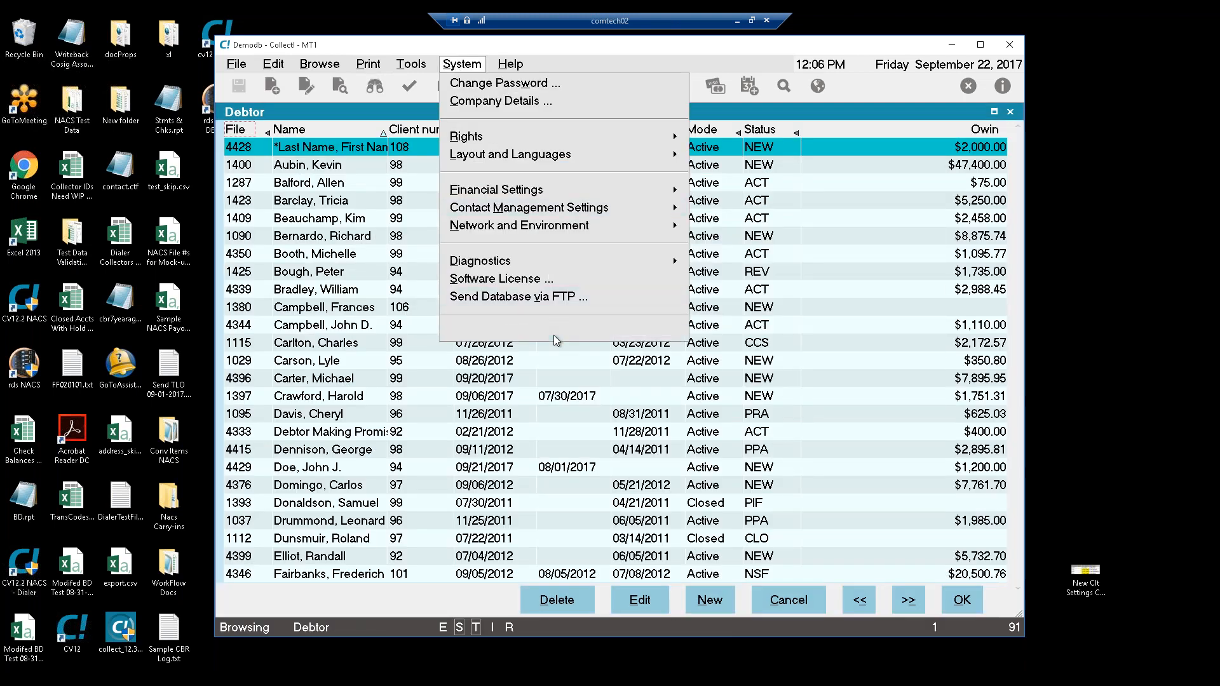
click(554, 333)
click(686, 332)
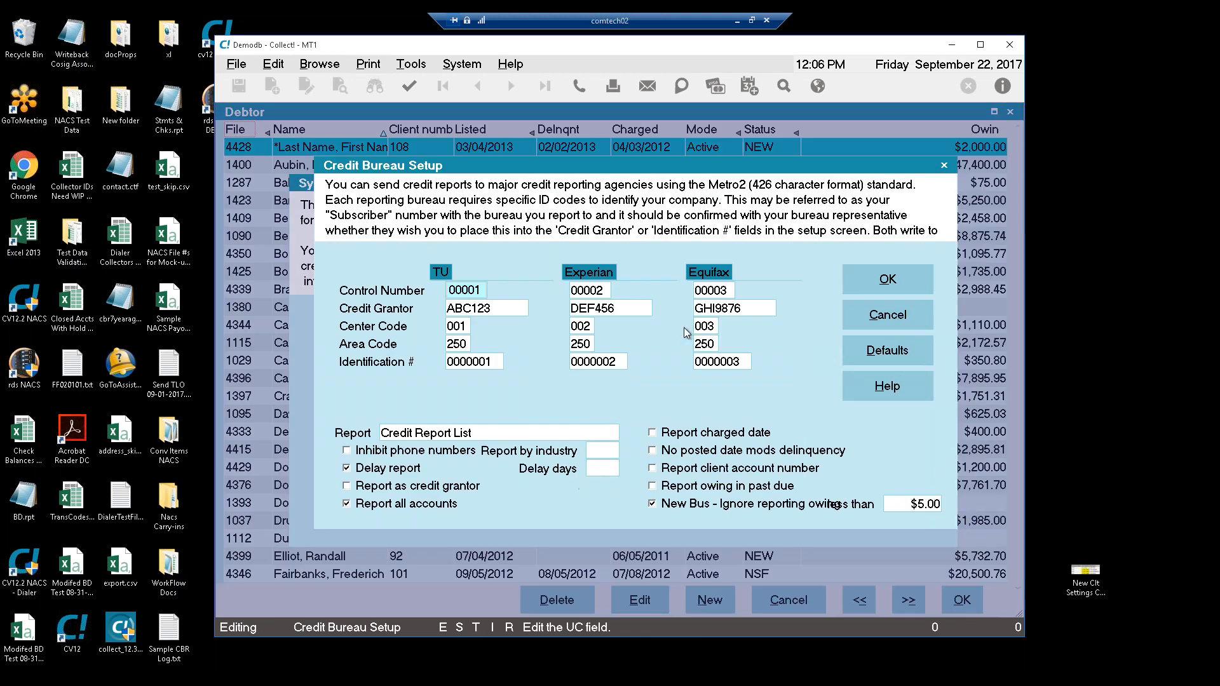
click(911, 506)
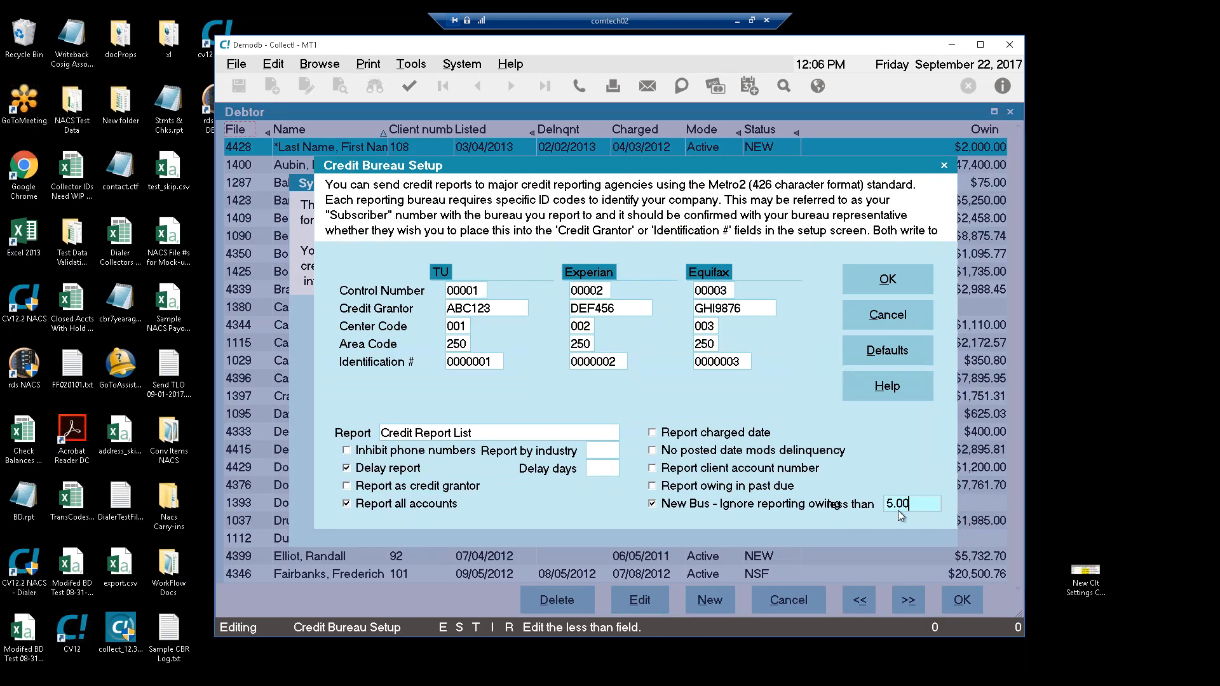
click(872, 279)
click(902, 333)
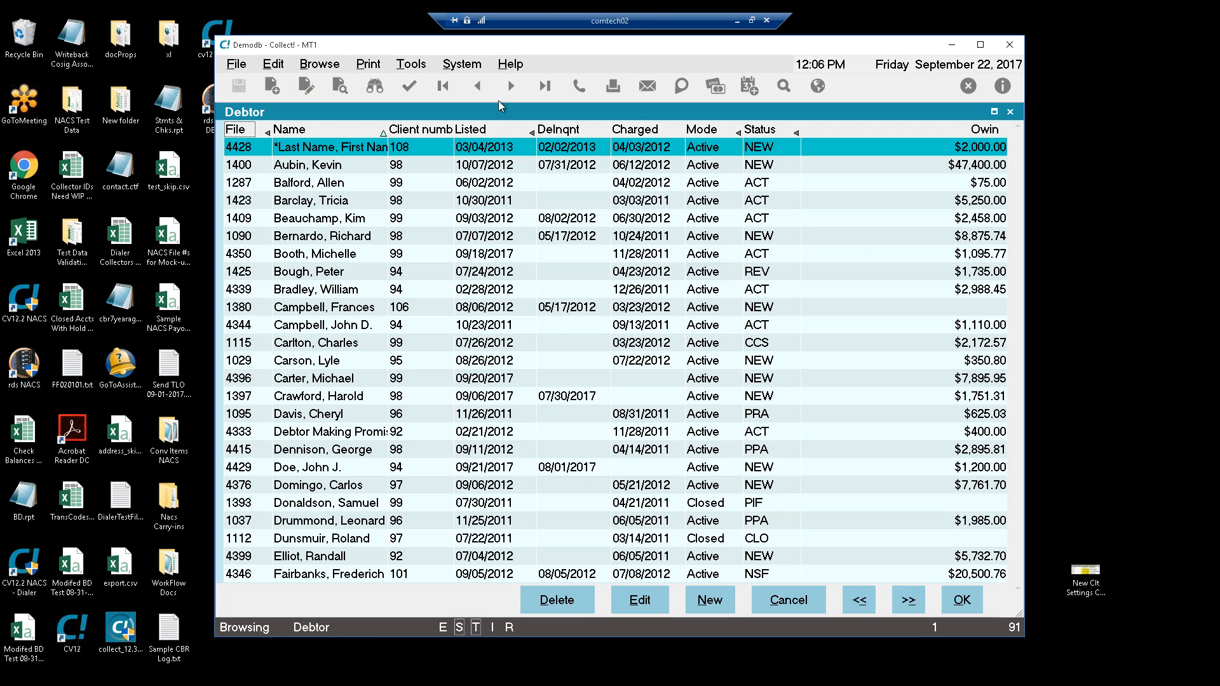
Step: Open the debtor search criteria and look at the Include and Exclude range choices for the Master field
click(375, 87)
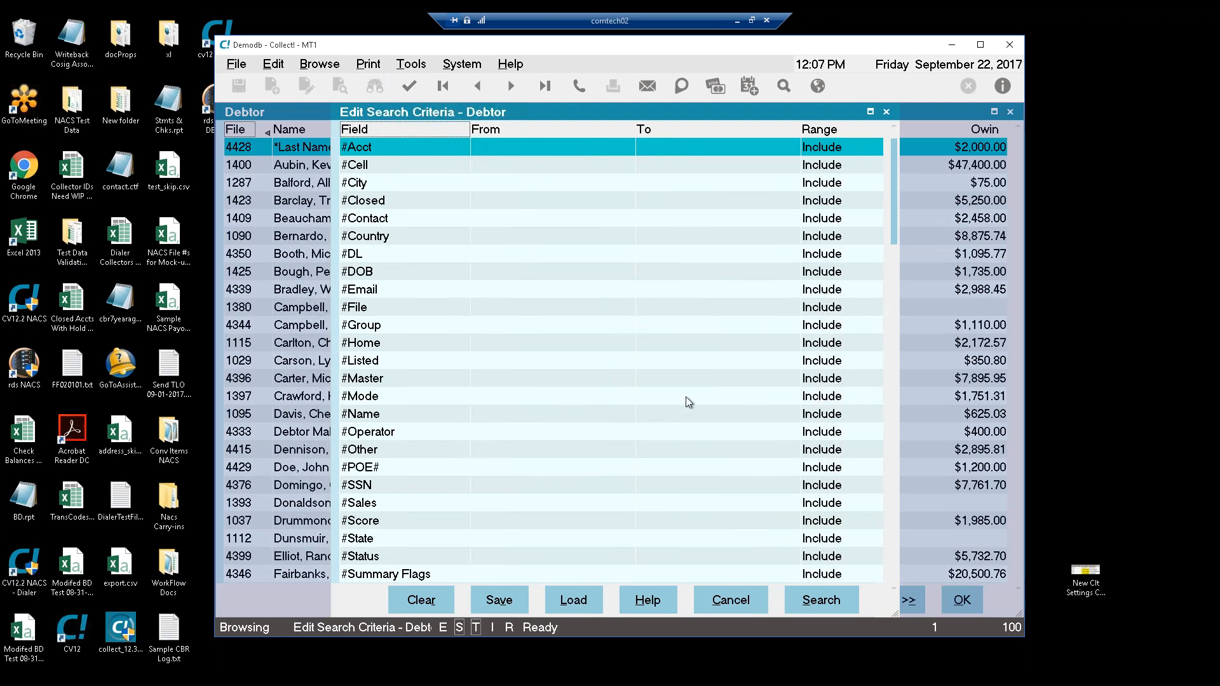
click(848, 382)
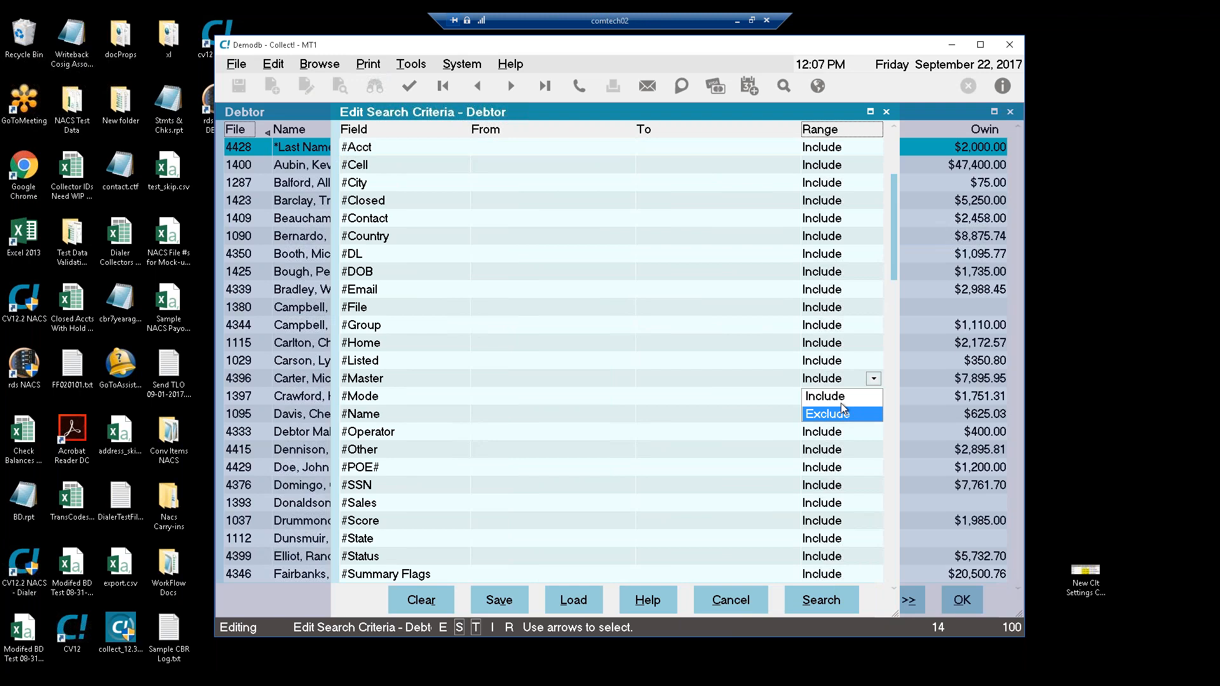
click(856, 398)
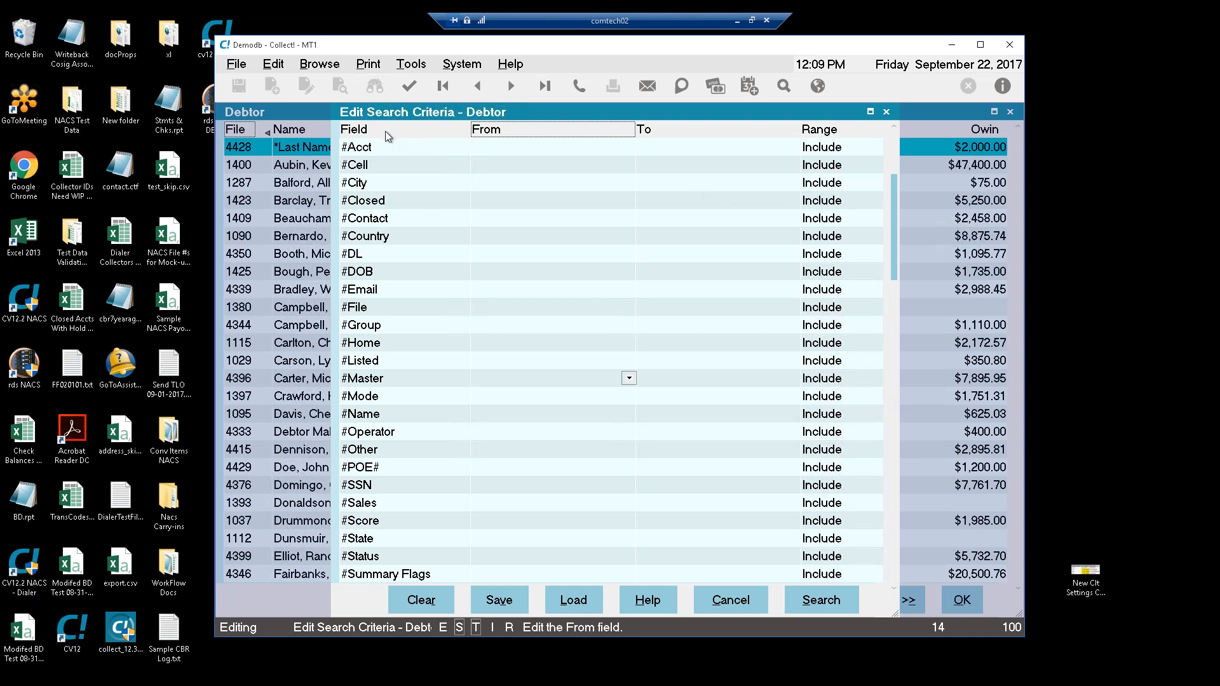
Step: Search for debtors with a Listed date from 09/22/2017 to 09/22/2017 and tag all matching records
right_click(490, 359)
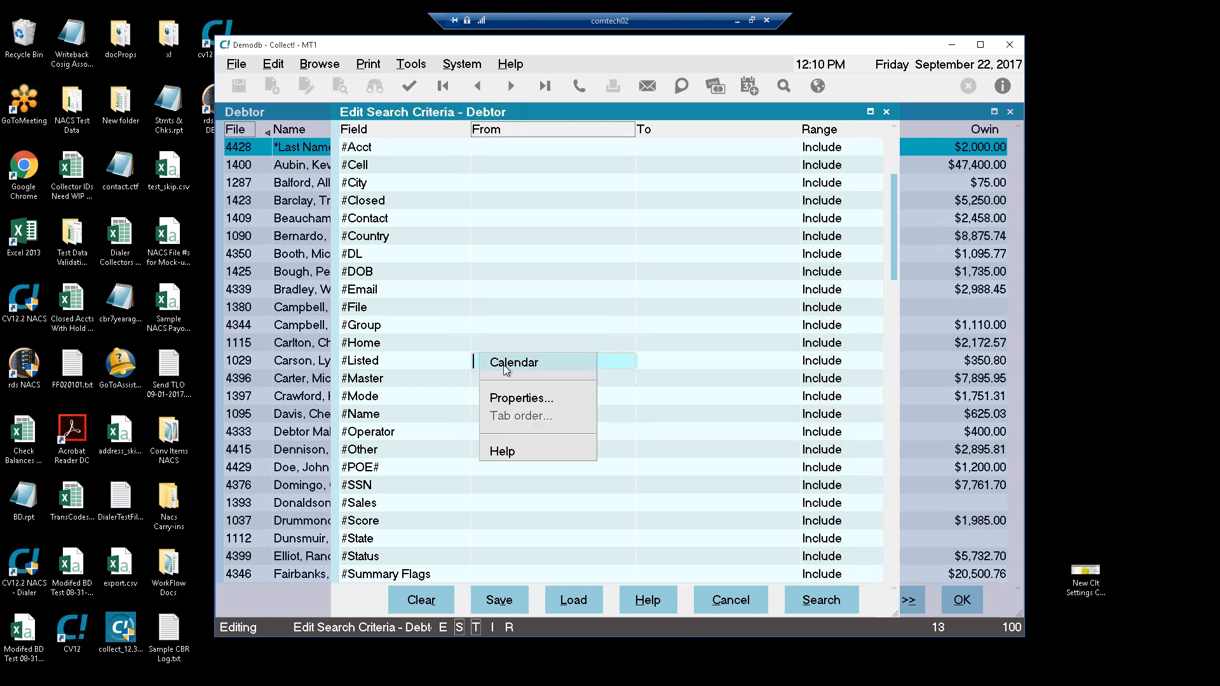
click(506, 367)
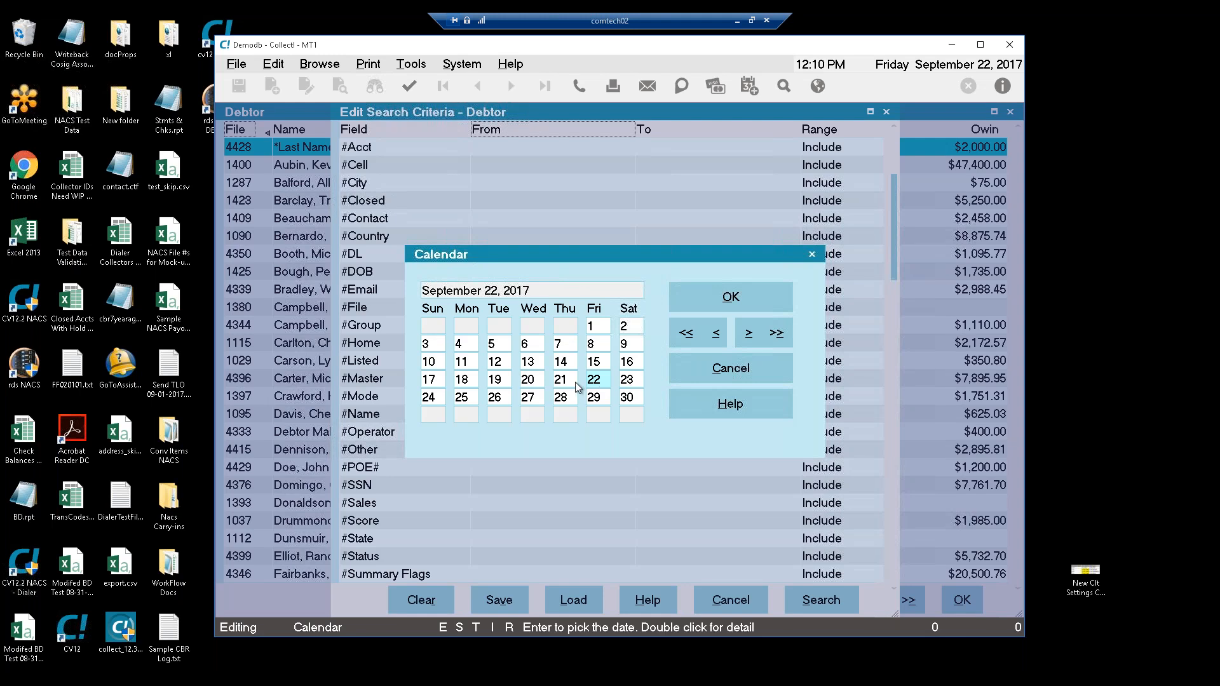
click(699, 300)
click(688, 363)
right_click(688, 363)
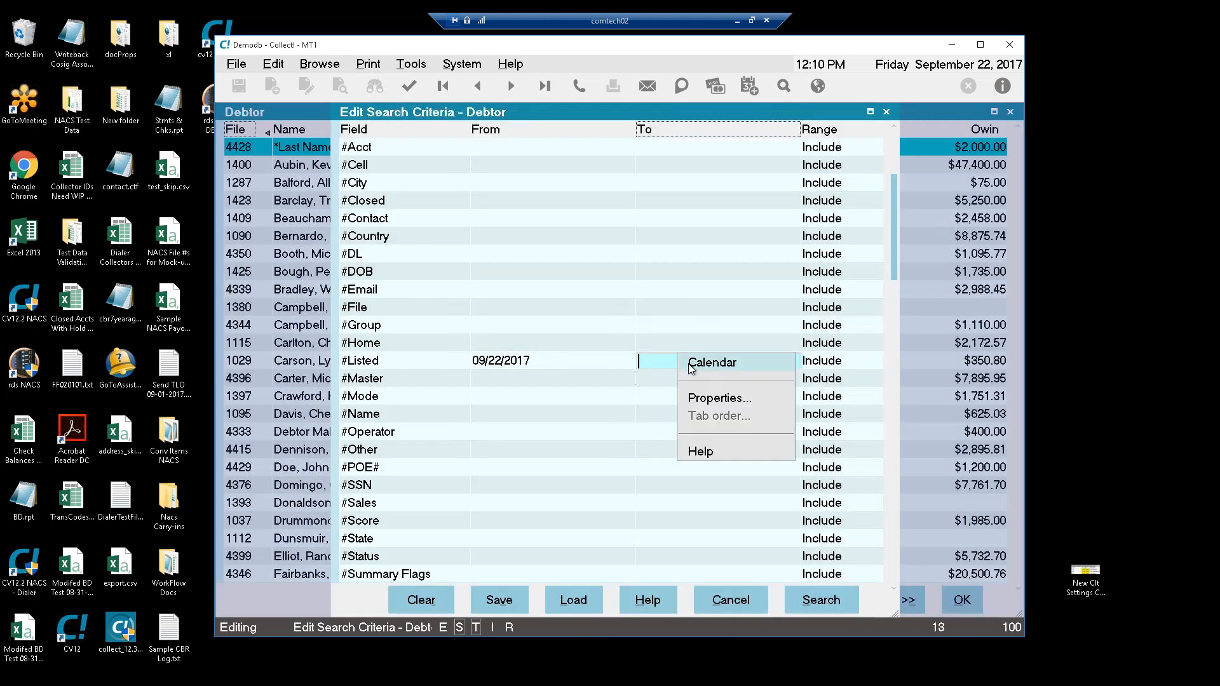
click(688, 364)
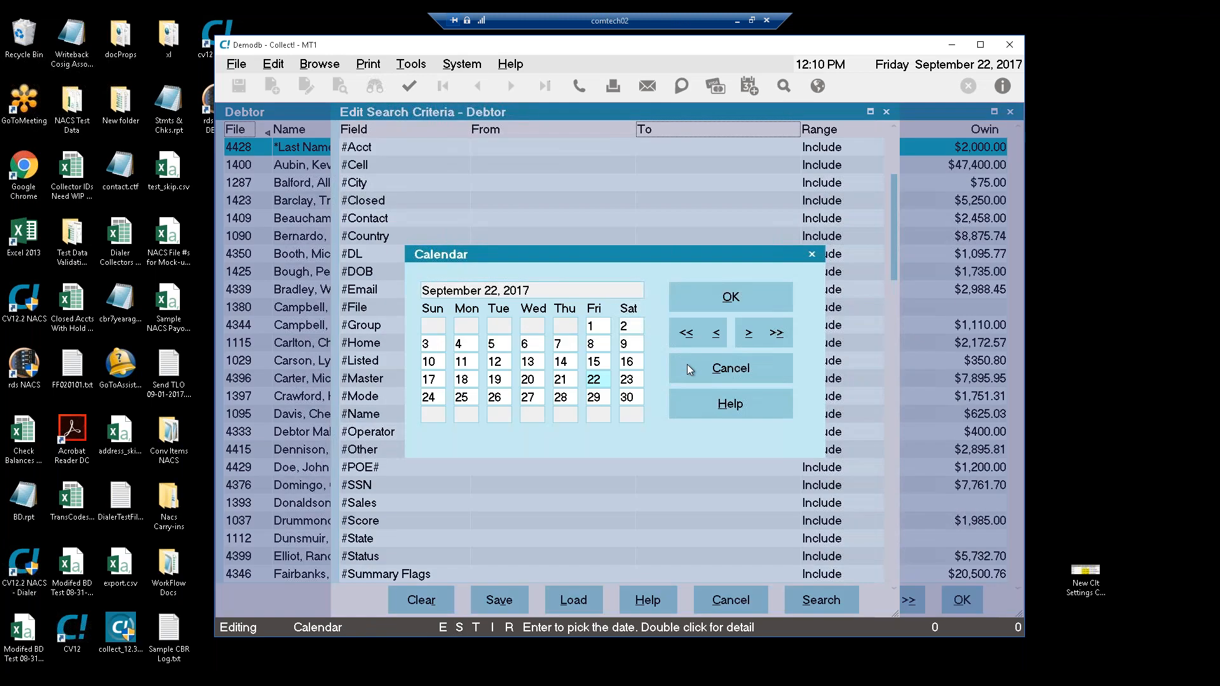
key(Return)
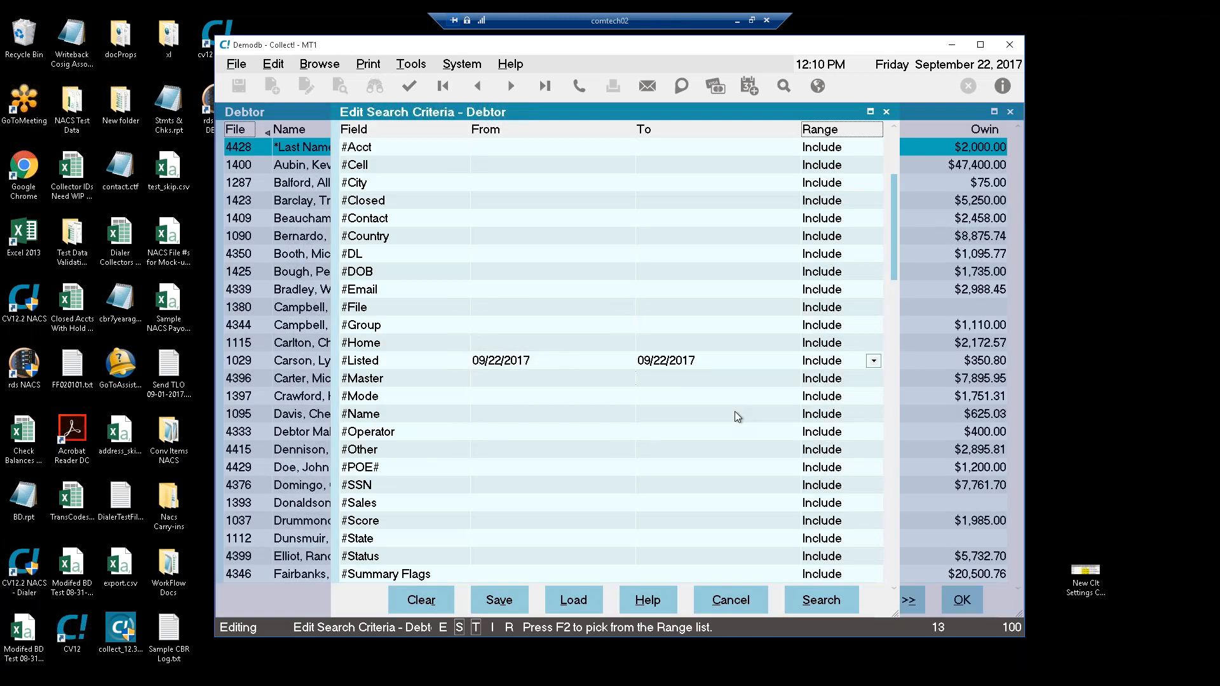
click(811, 603)
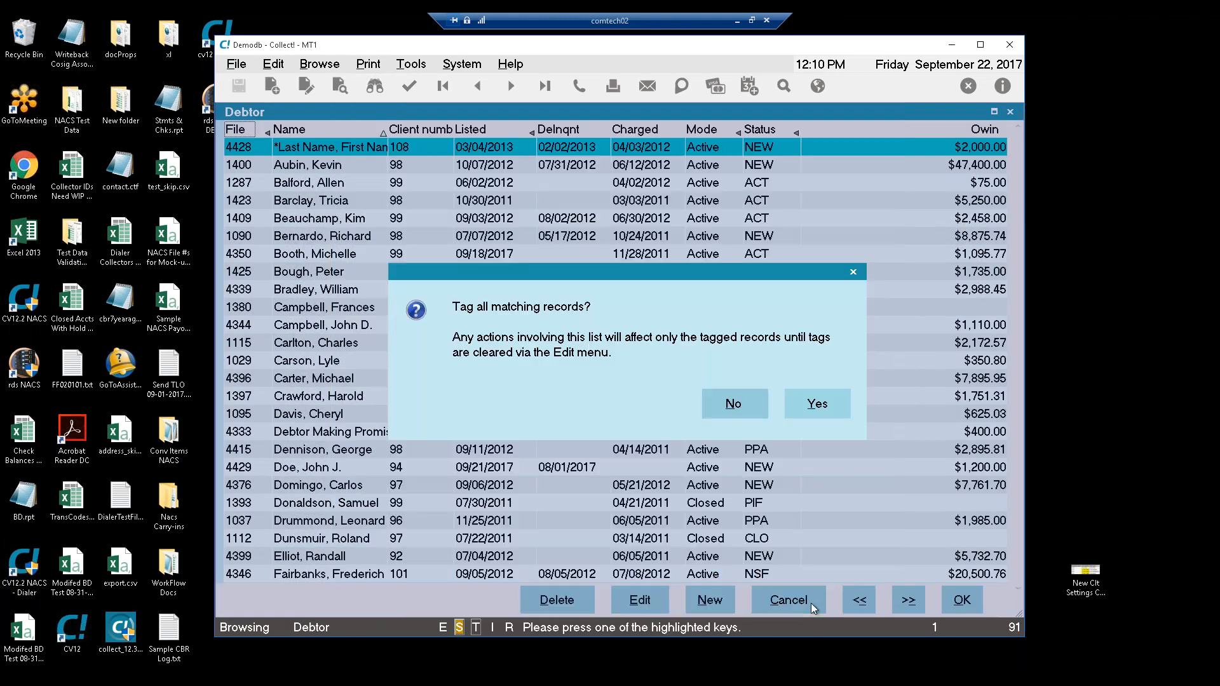
click(803, 406)
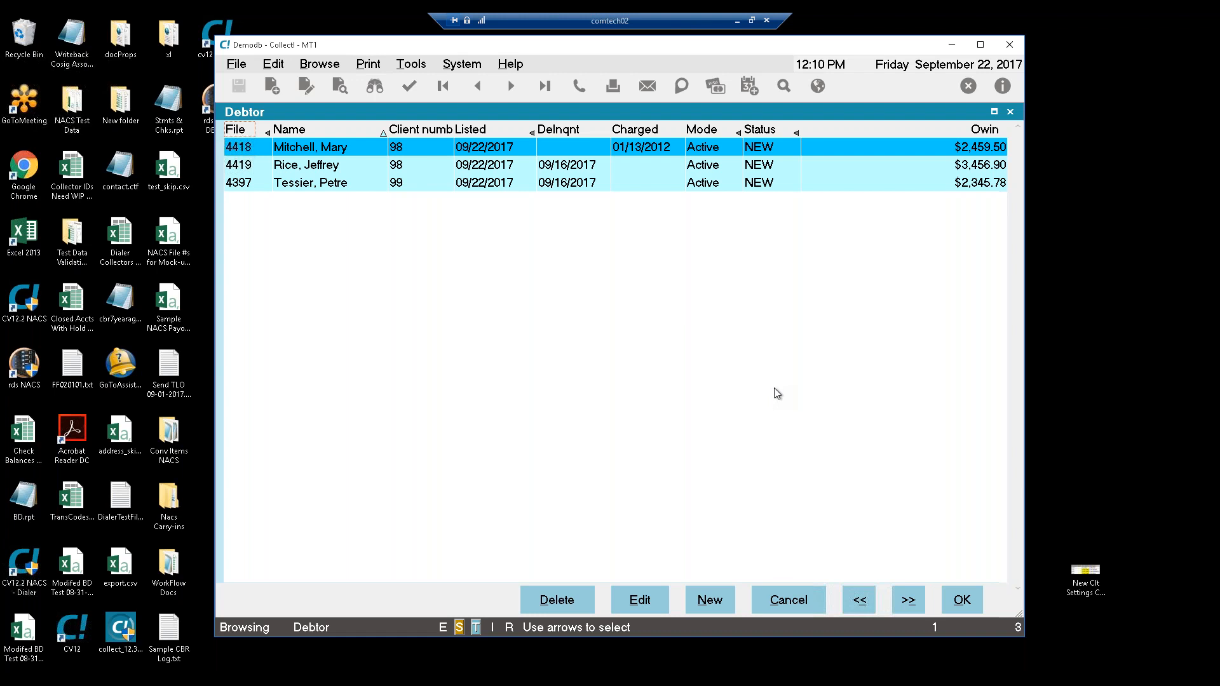
Step: Open the first debtor in the tagged results, review its CBR reporting details, and close the record
double_click(356, 147)
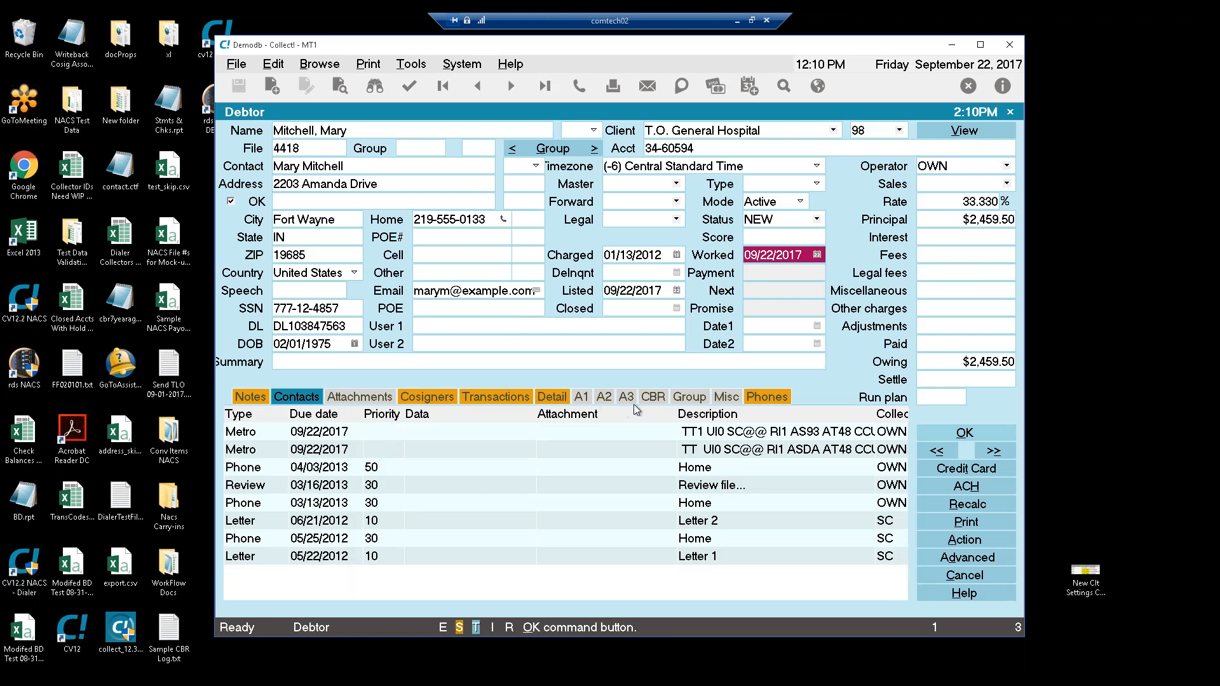
click(654, 398)
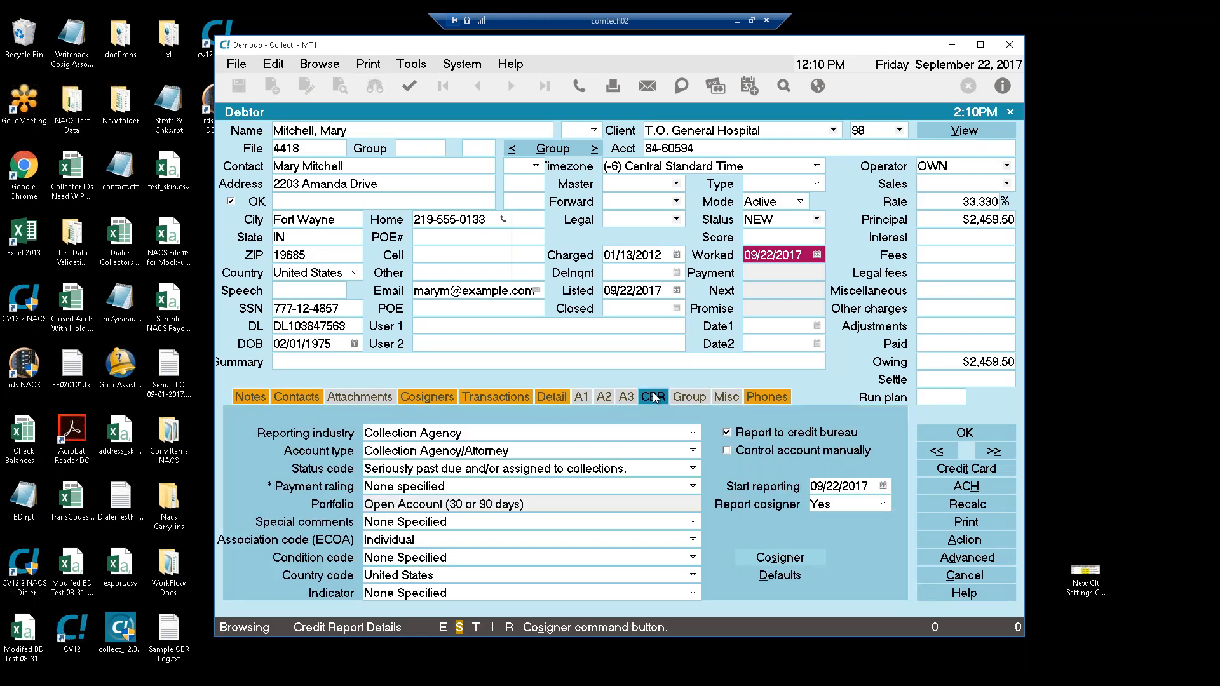
click(994, 429)
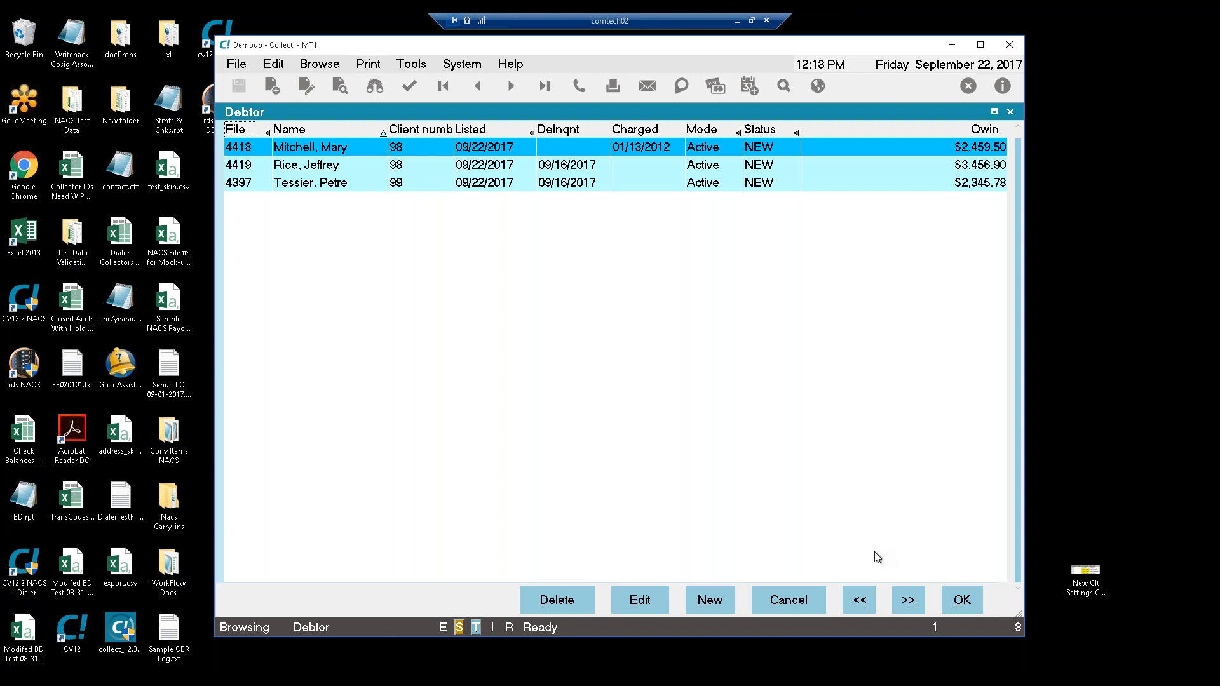
Step: Clear all tags, including those in underlying lists, and close the debtor list
click(275, 65)
click(296, 368)
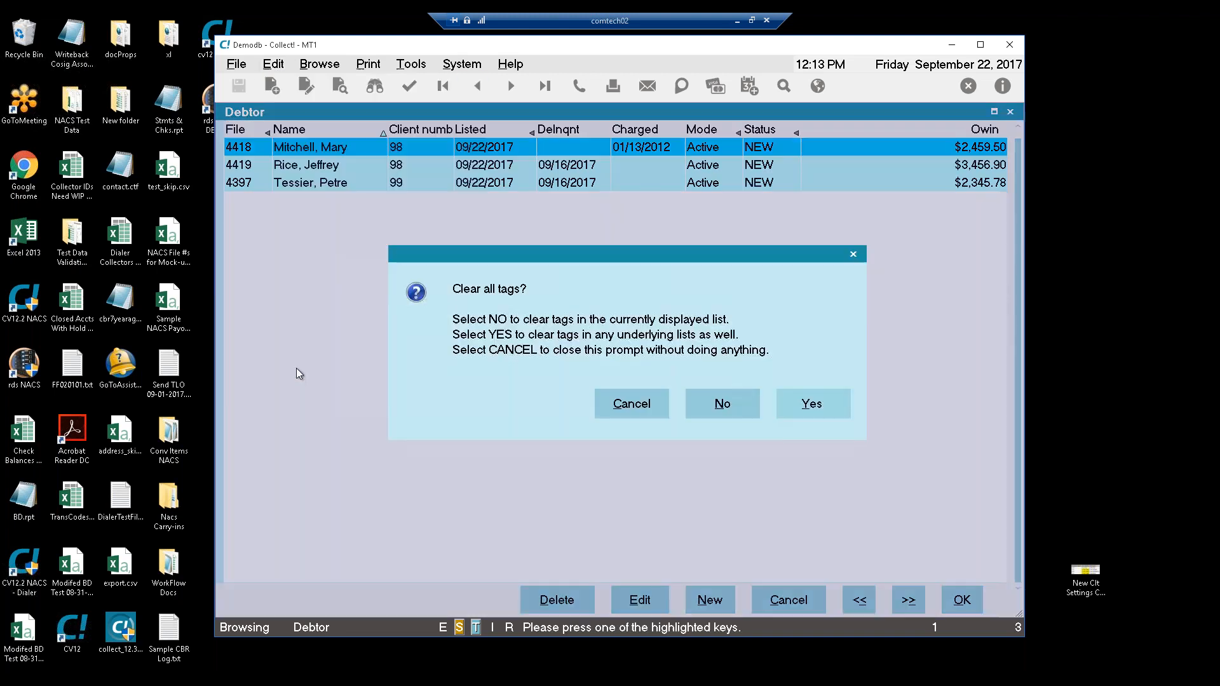
click(829, 407)
click(960, 600)
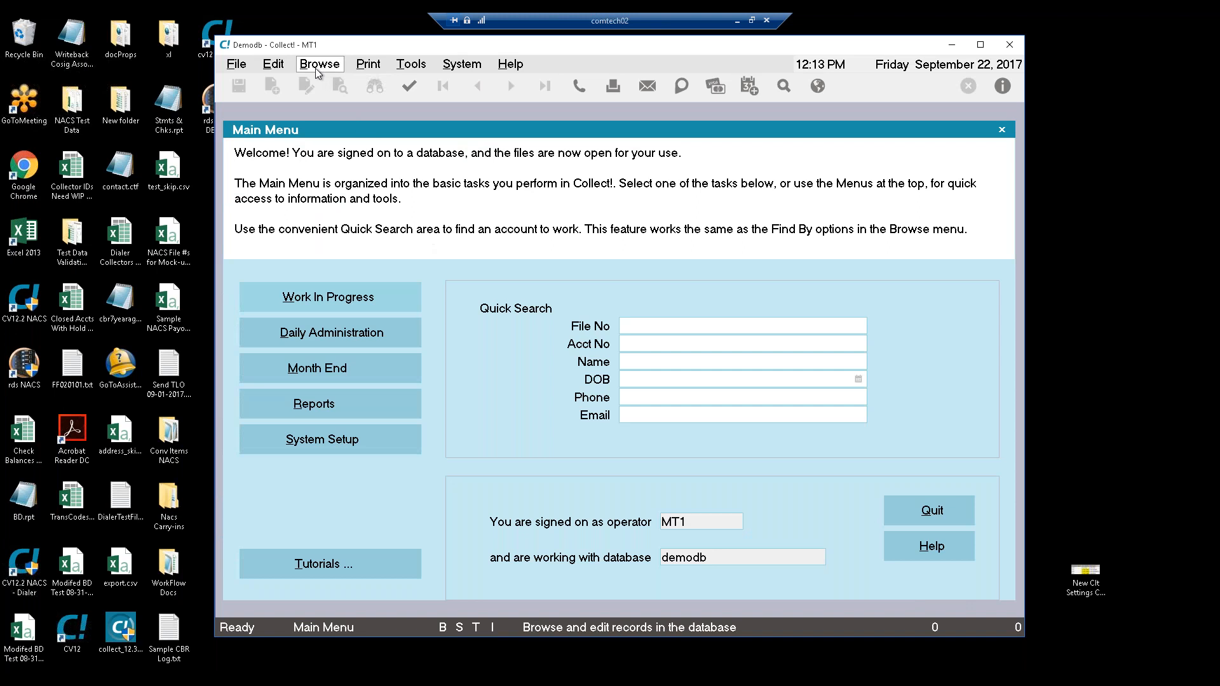
Step: In the list of all debtors, tag the six consecutive records from $11,290.00 owing to $2,040.10 owing, and view only the tagged ones
click(320, 63)
click(328, 152)
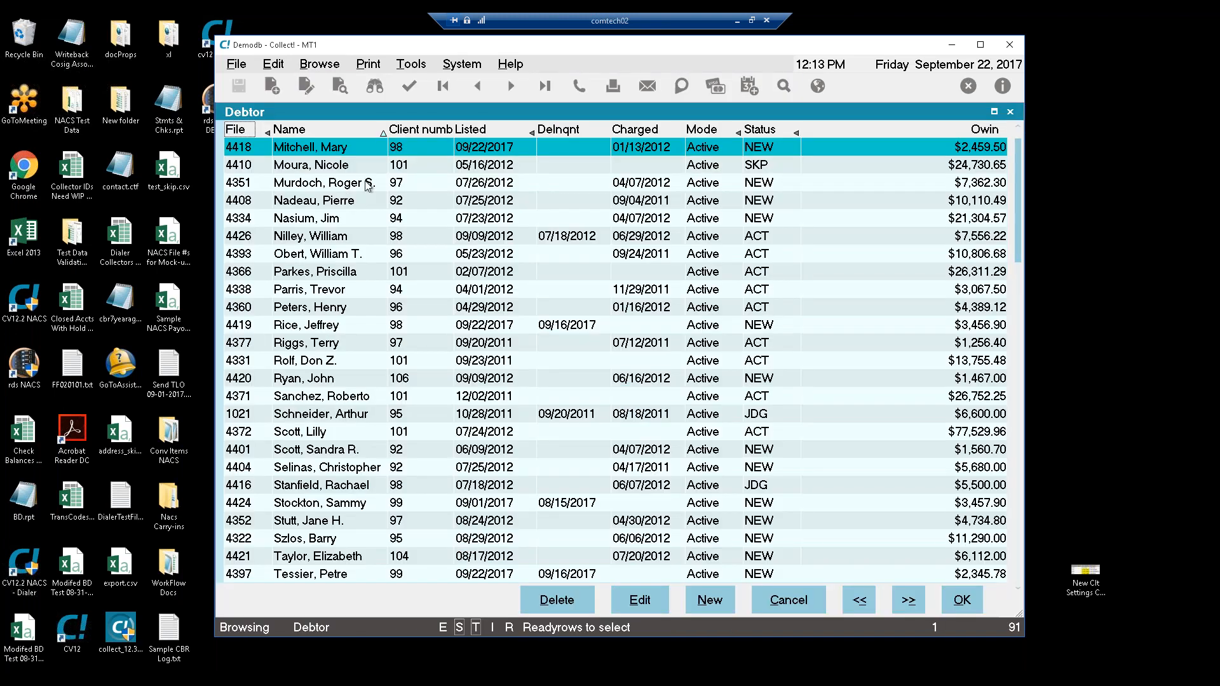
key(Down)
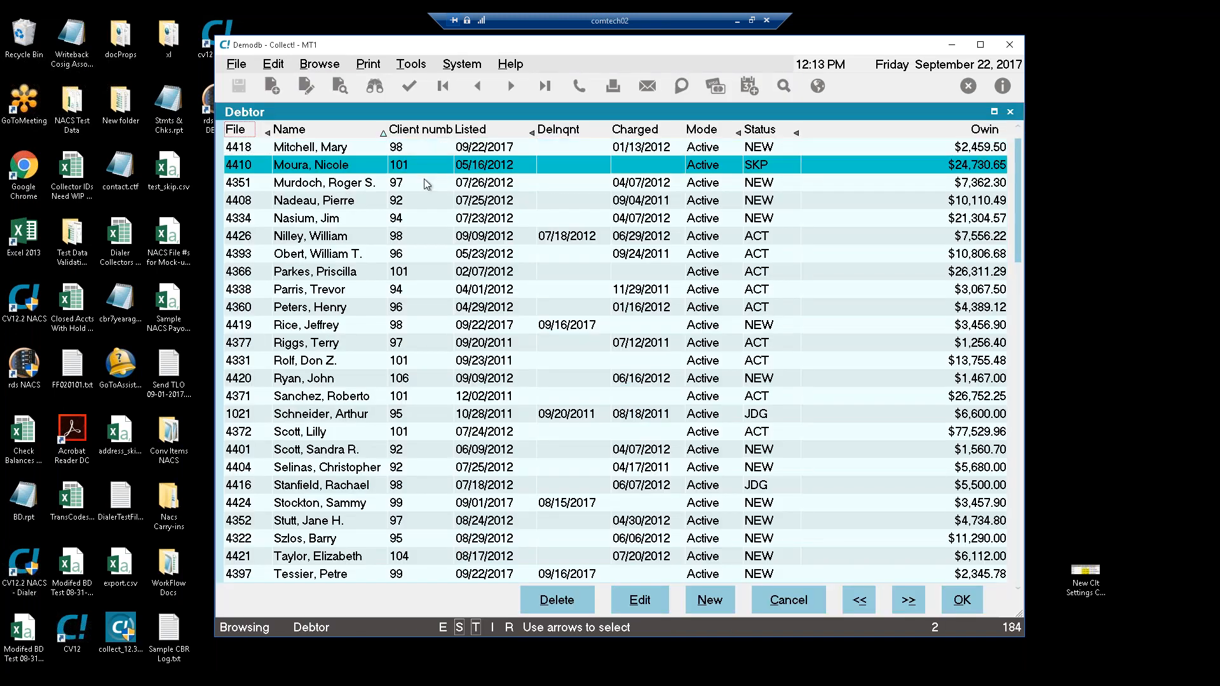
key(Down)
key(Down)
key(Down)
key(Down)
key(Down)
key(Down)
key(Down)
key(Down)
key(Down)
key(Down)
key(Down)
key(Down)
key(Down)
key(Down)
key(Down)
key(Down)
key(Down)
key(Down)
key(Down)
key(Down)
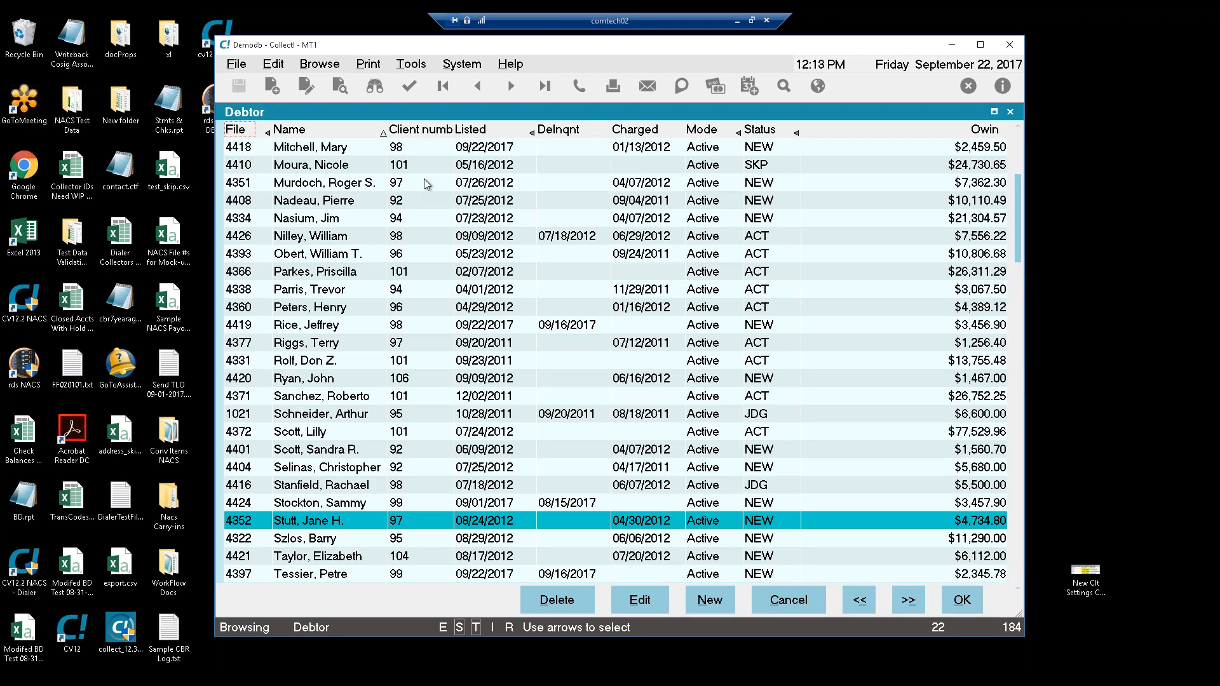
key(shift+Down)
key(shift+Down)
key(shift+Down)
key(shift+Down)
key(shift+Down)
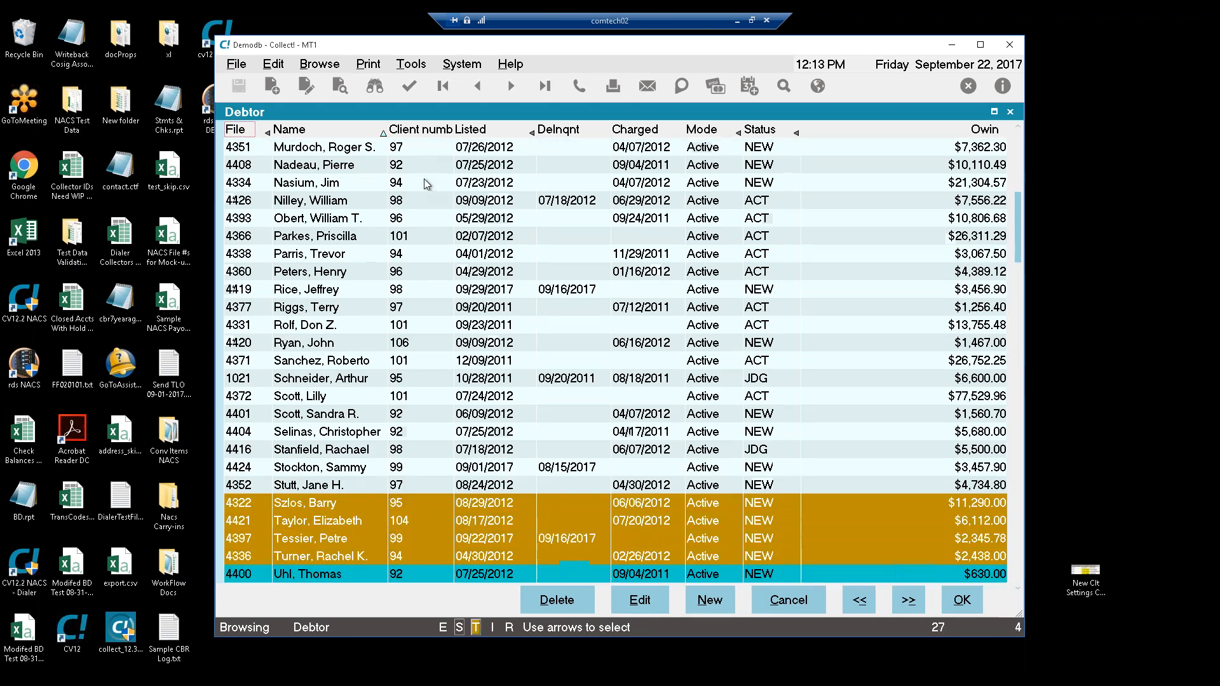
key(shift+Down)
click(272, 64)
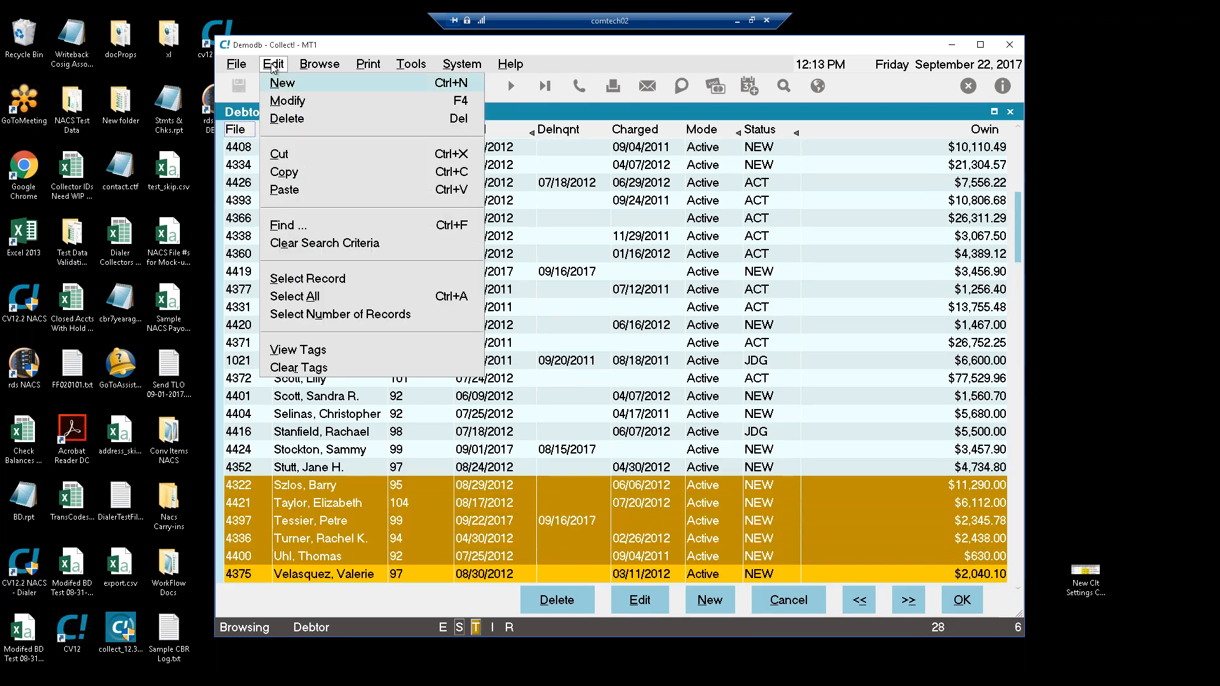
click(298, 350)
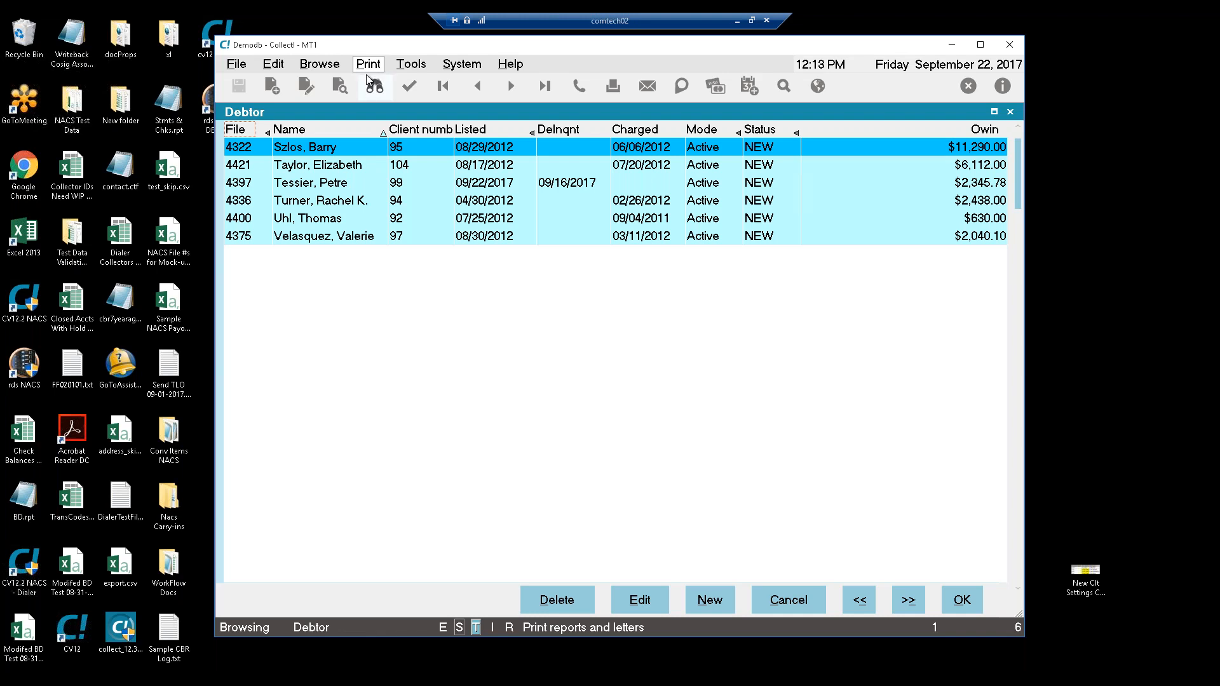
Step: Start the Prepare accounts for CBR batch process, accept its new-accounts warning, and use the individually tagged records
click(410, 64)
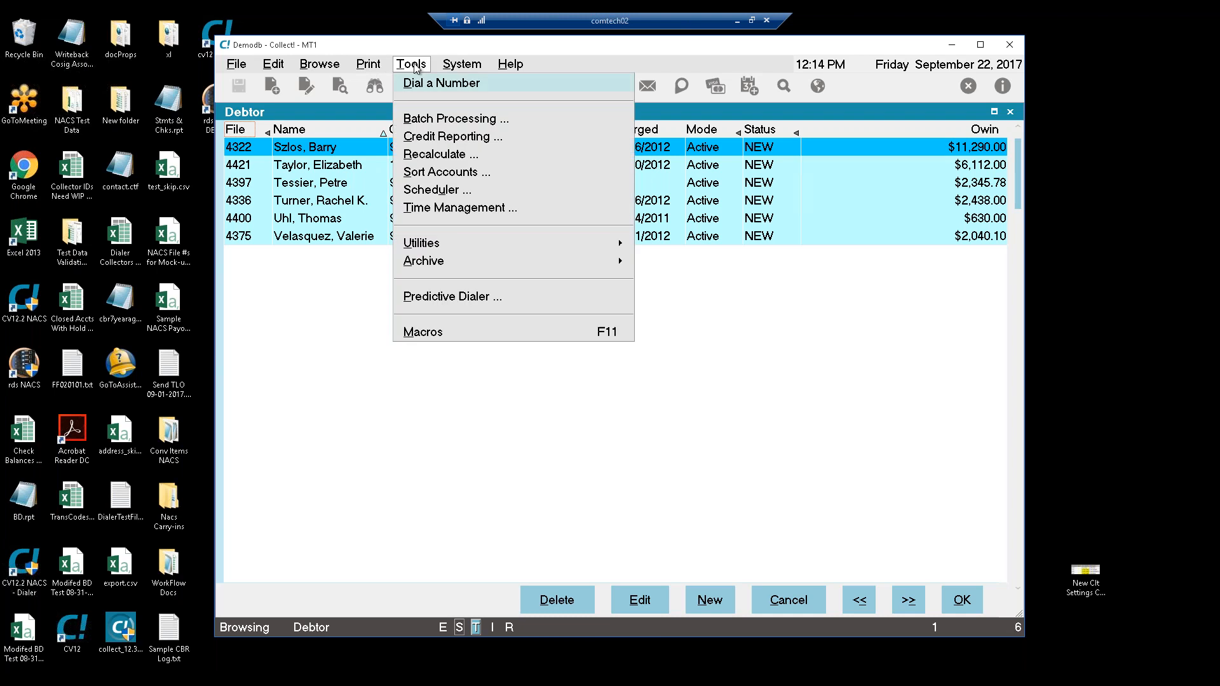
click(450, 119)
click(450, 468)
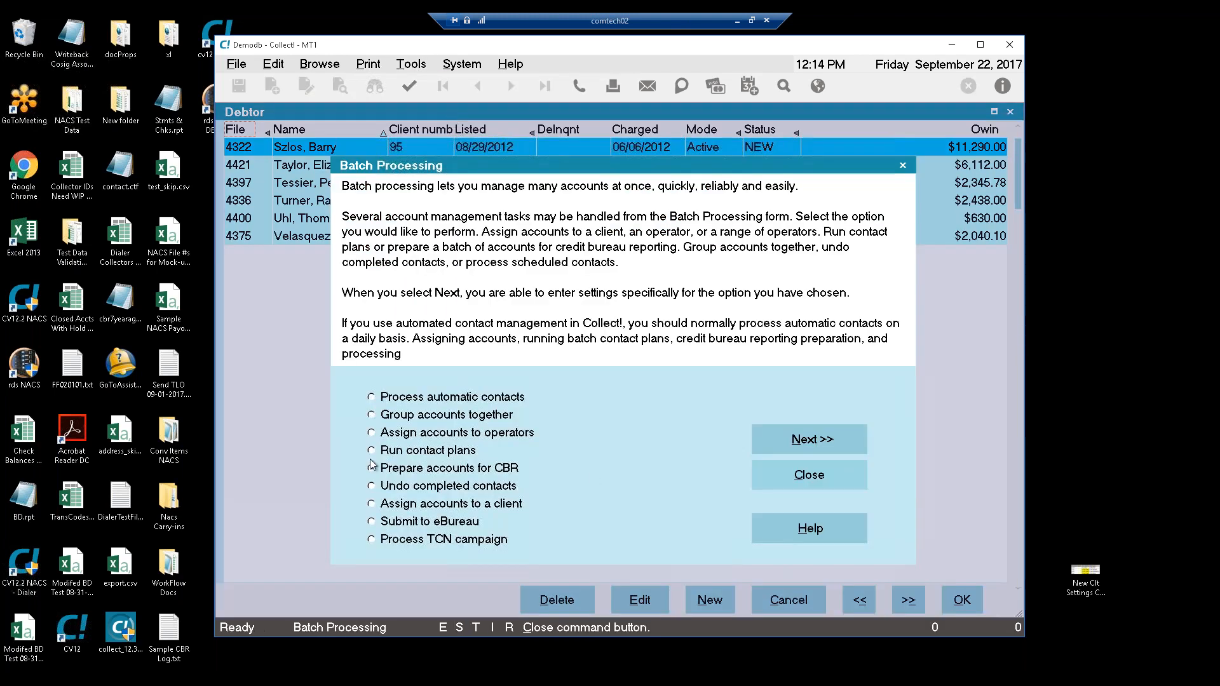
click(804, 442)
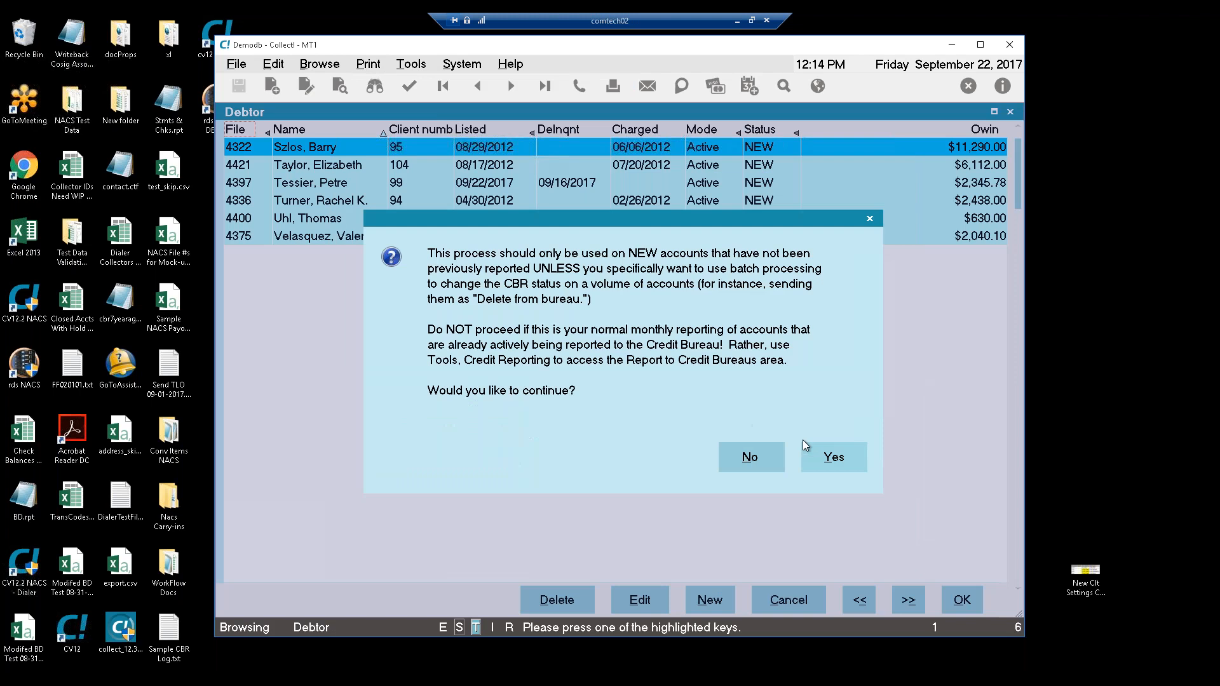
click(832, 462)
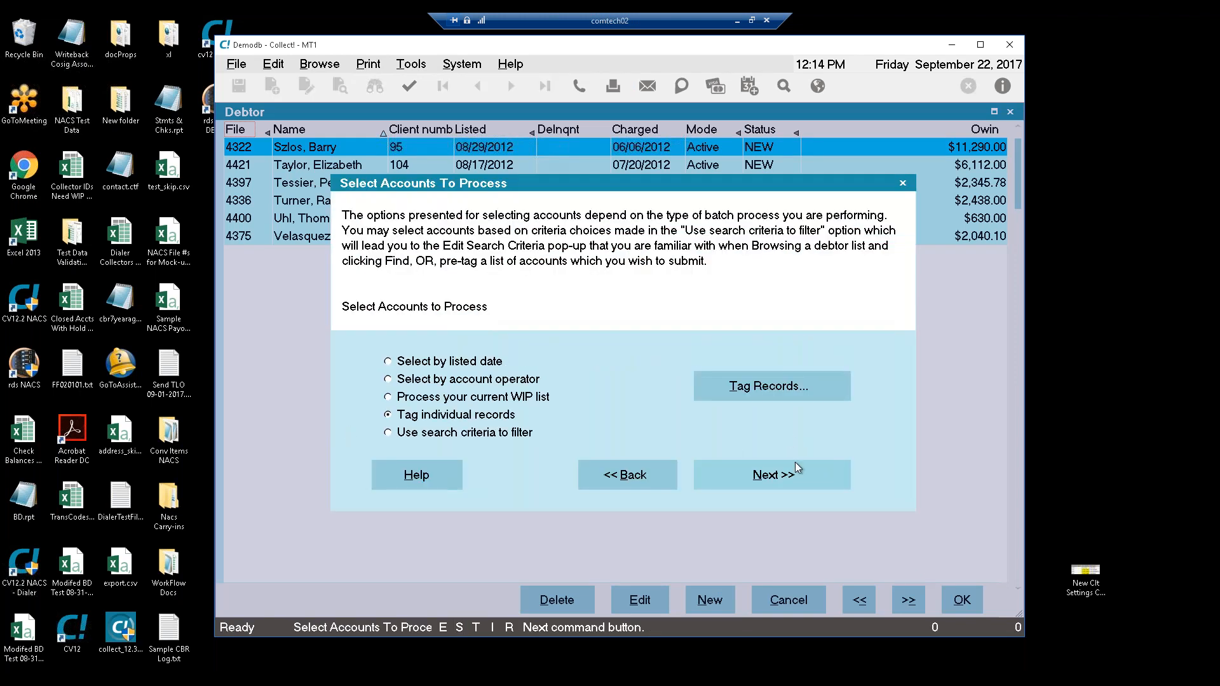
click(763, 478)
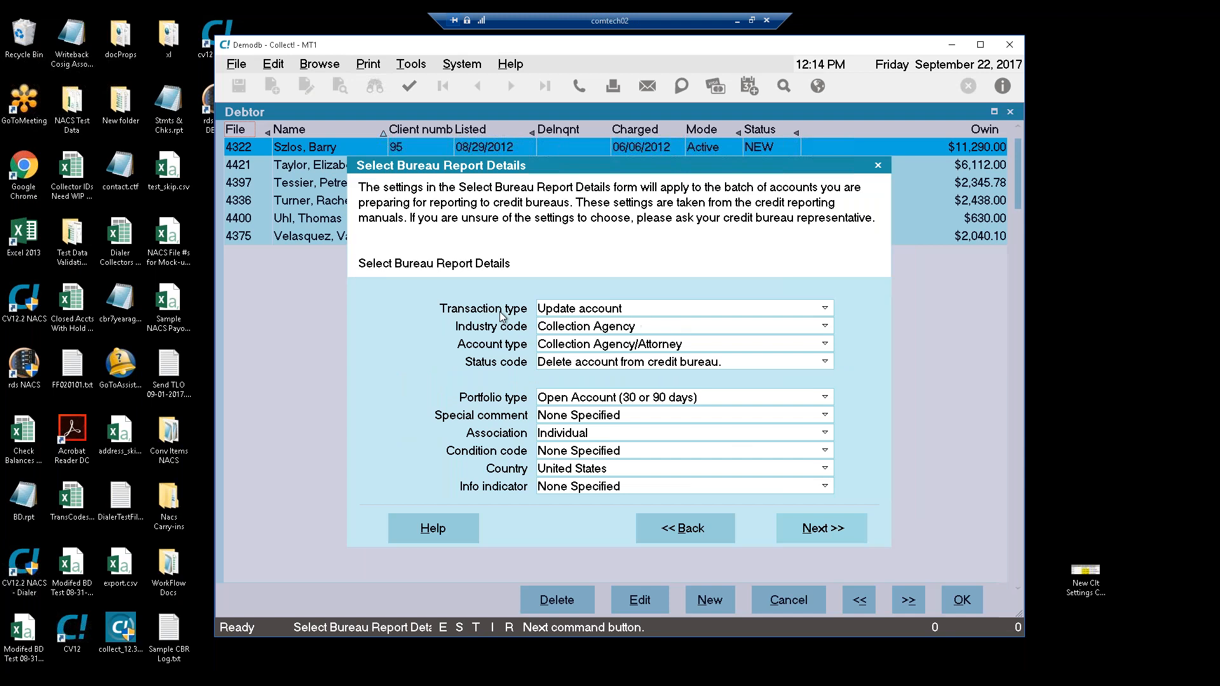
Step: Set the batch's bureau report status code to "Seriously past due and/or assigned to collections."
click(707, 364)
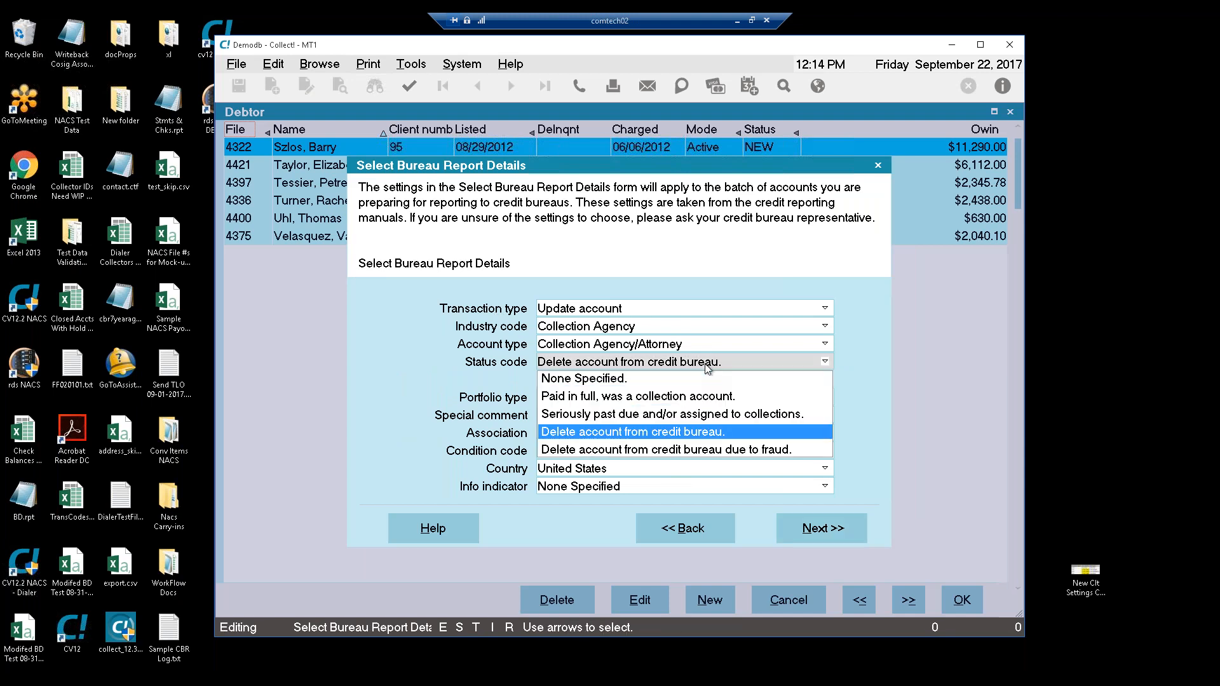
key(Up)
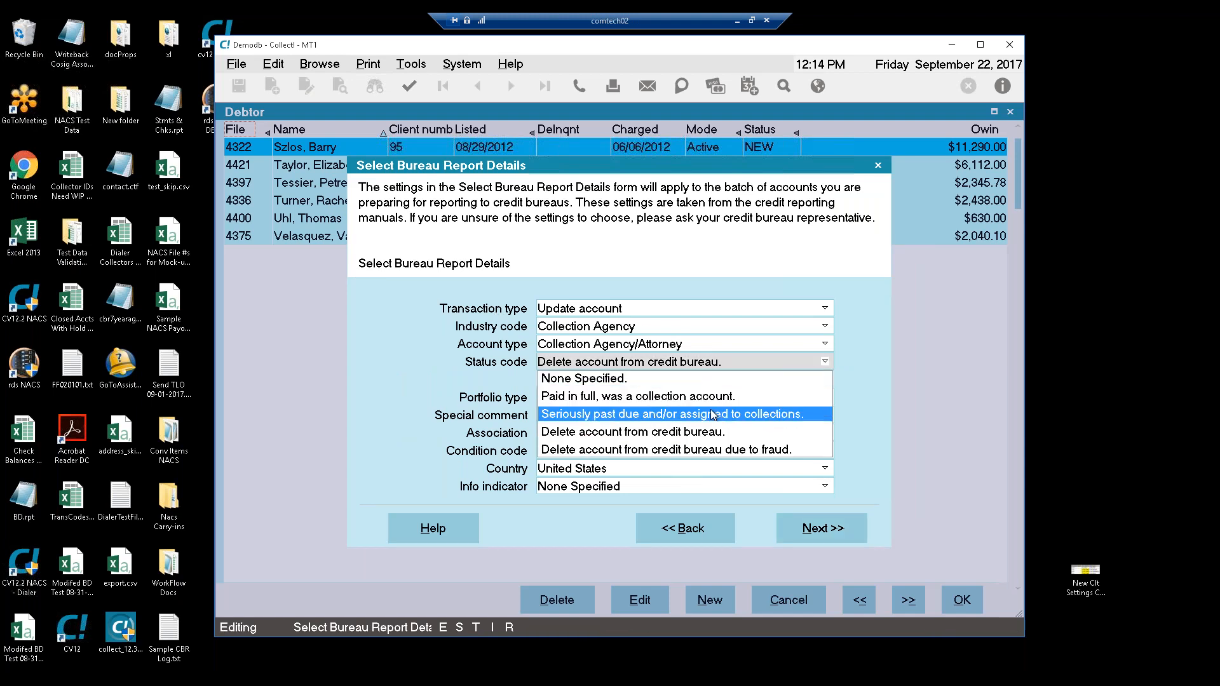
key(Return)
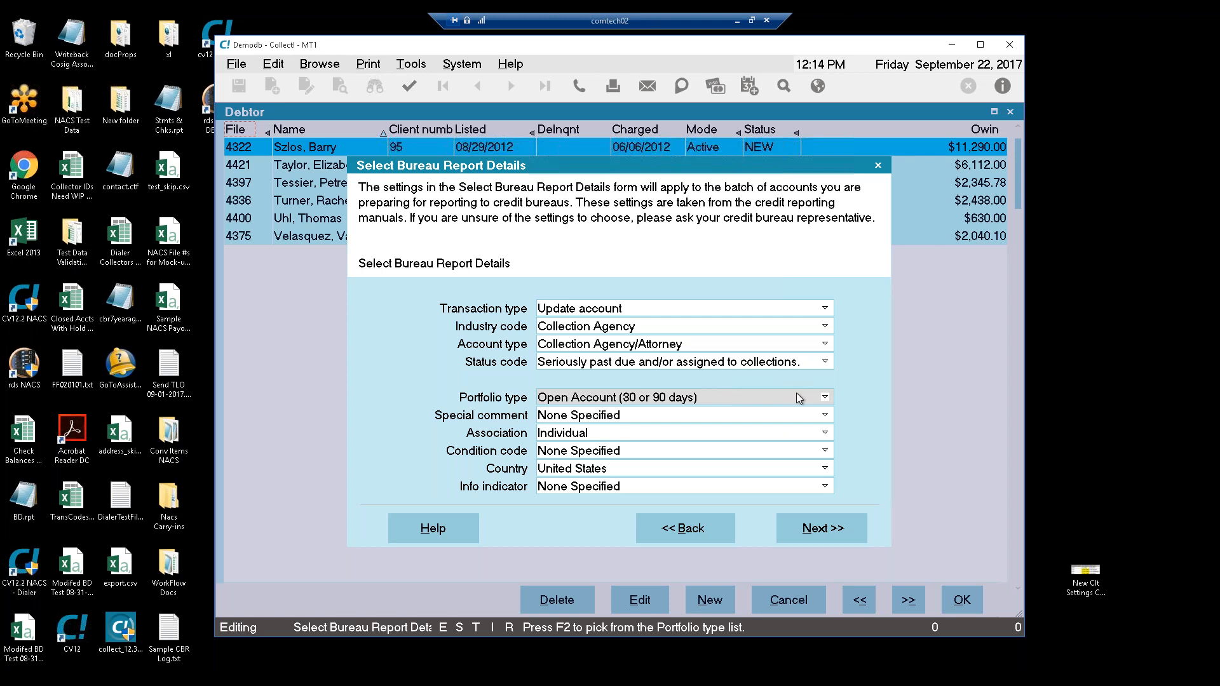
Step: Run the credit report batch with cosigners reported, and close Batch Processing while leaving the tagged list intact
click(819, 532)
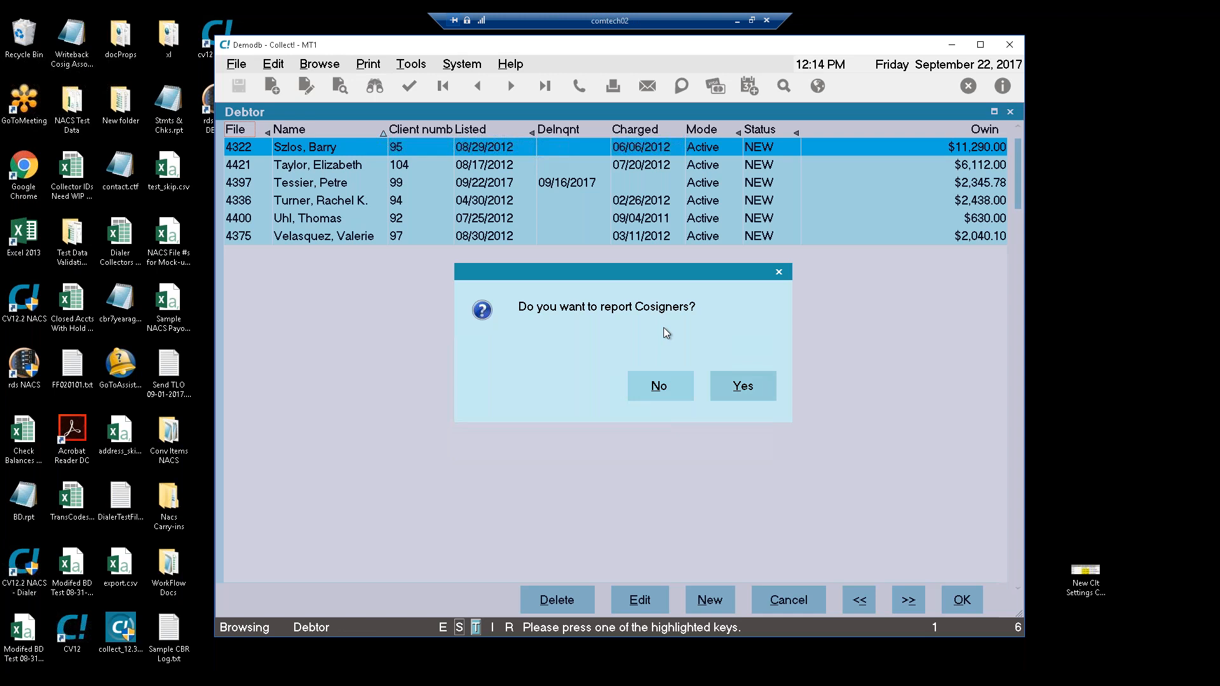
click(742, 386)
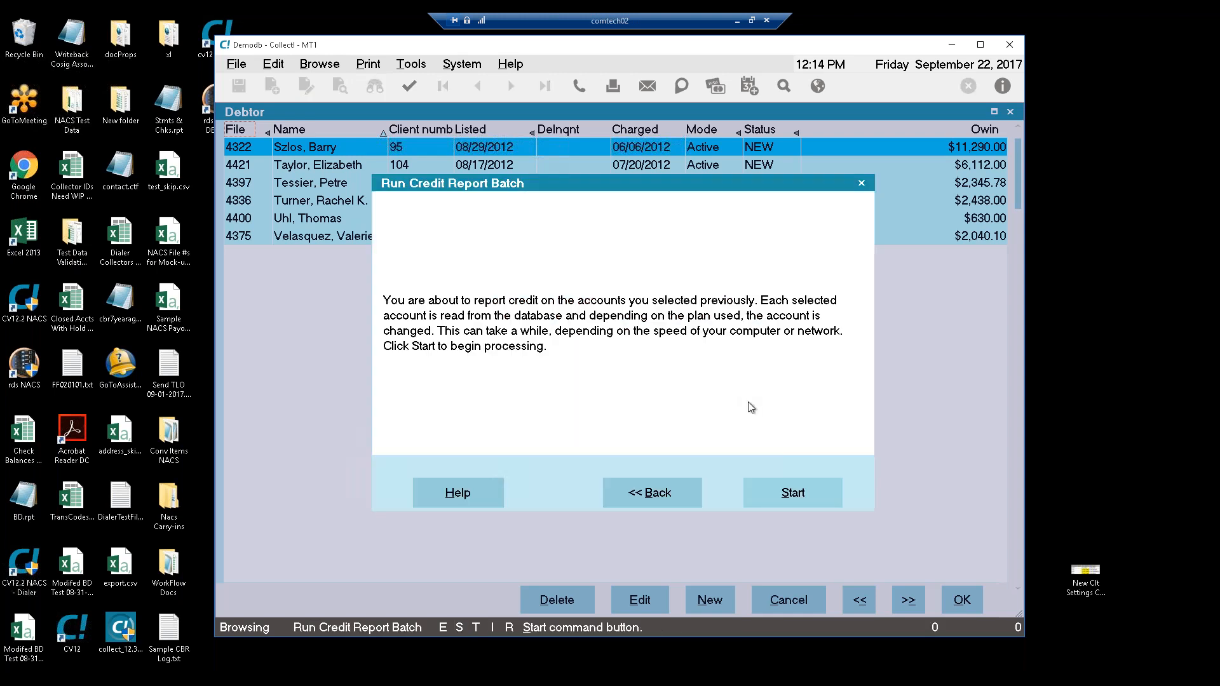
click(780, 494)
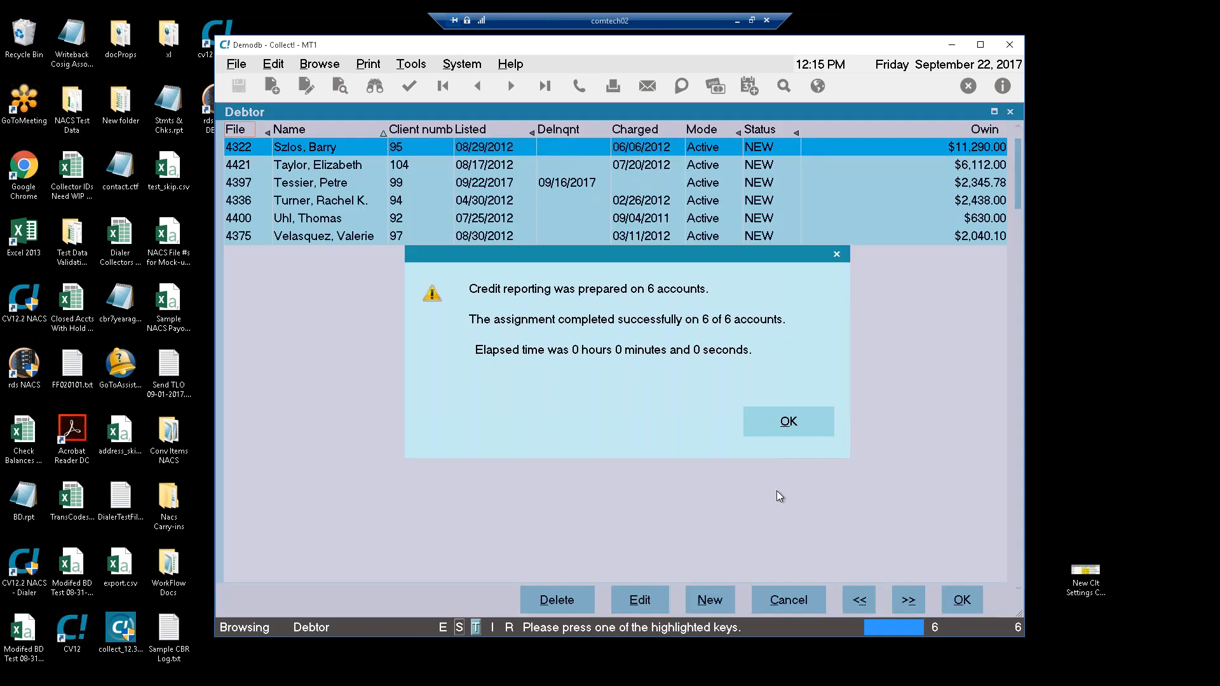
click(757, 419)
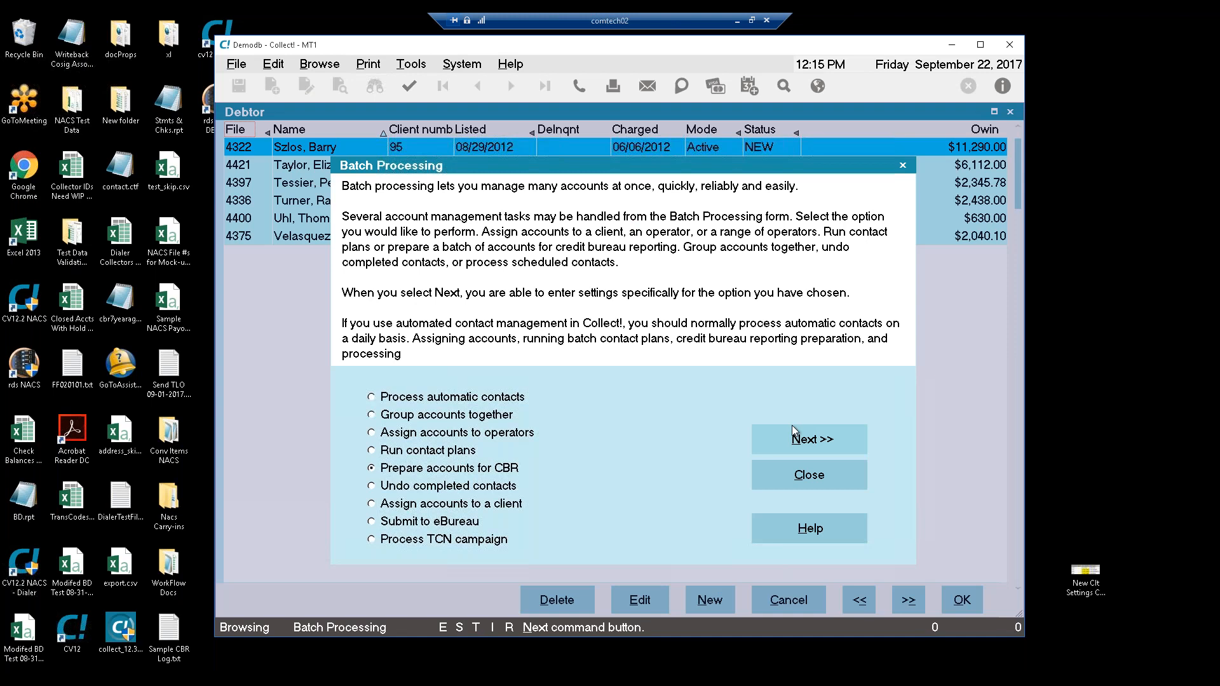
click(805, 483)
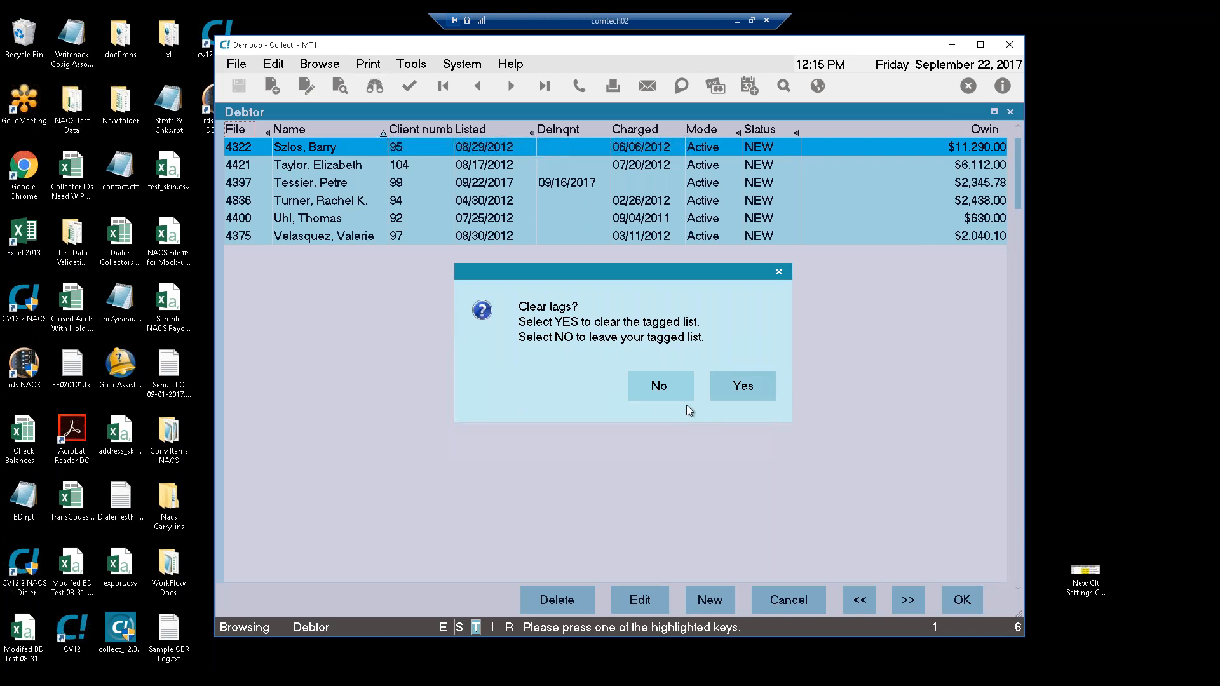
click(658, 386)
Step: Open the tagged debtor owing $2,438.00, examine the description of its Metro contact, and close the contact
double_click(314, 200)
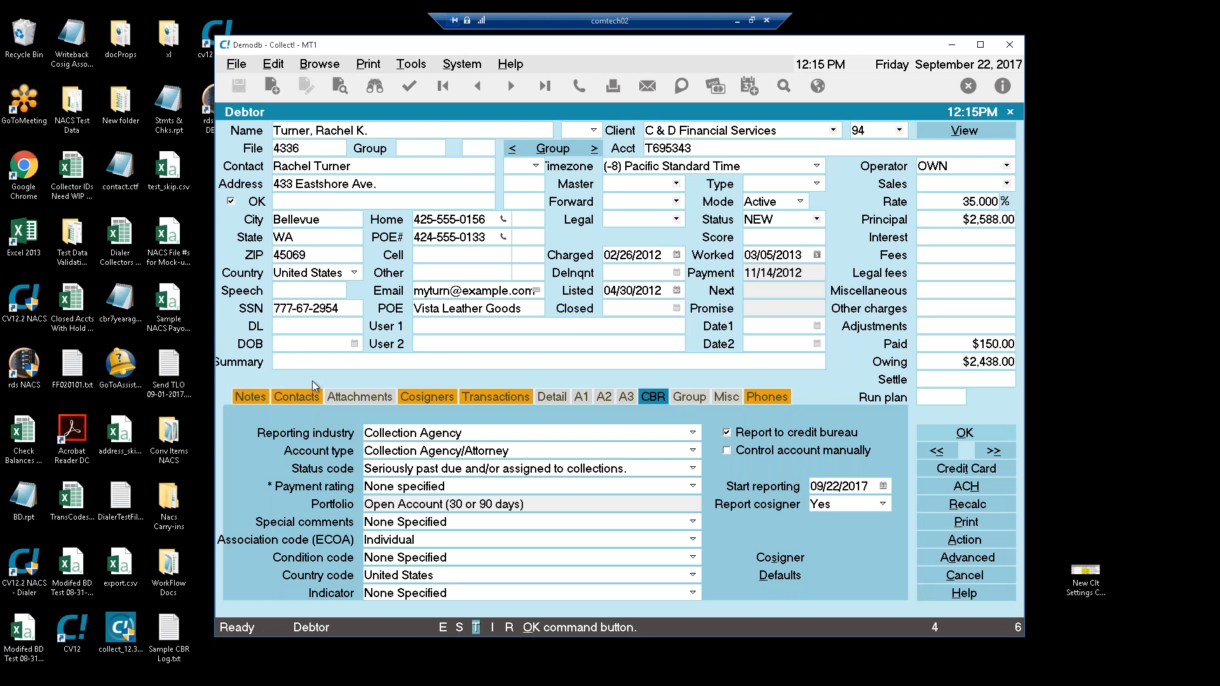
click(303, 396)
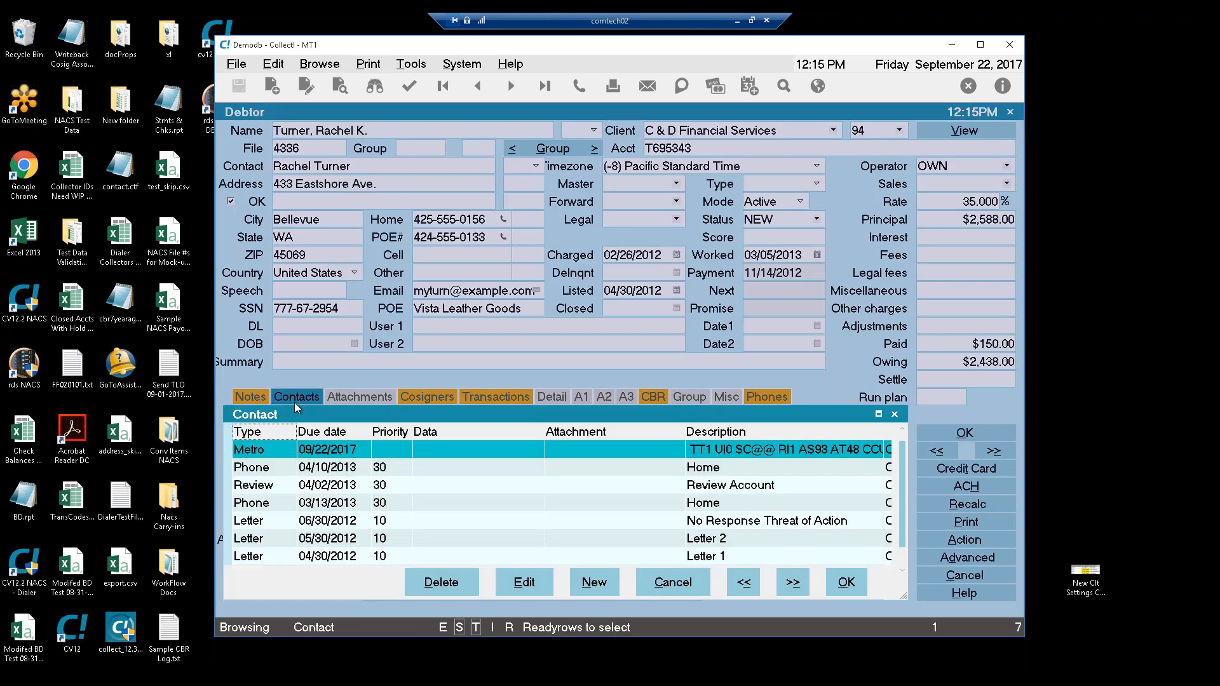
double_click(802, 452)
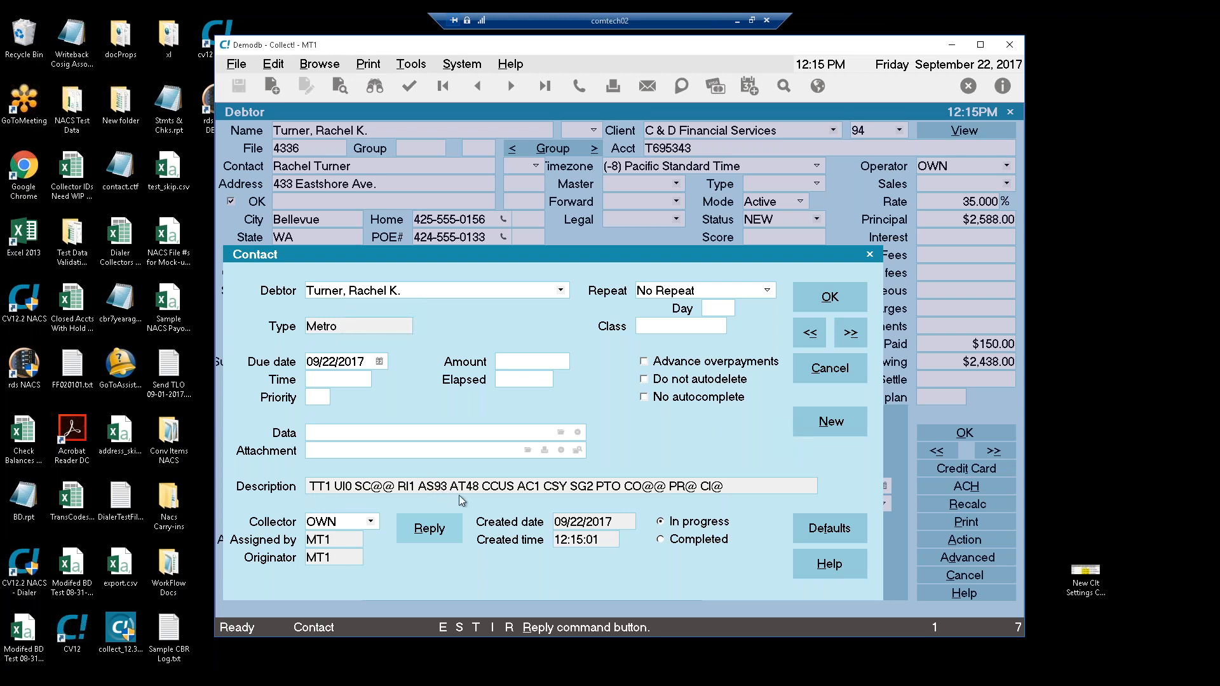
click(820, 294)
Step: Reopen the Metro contact, examine its due date, and close the contact
double_click(318, 451)
click(371, 361)
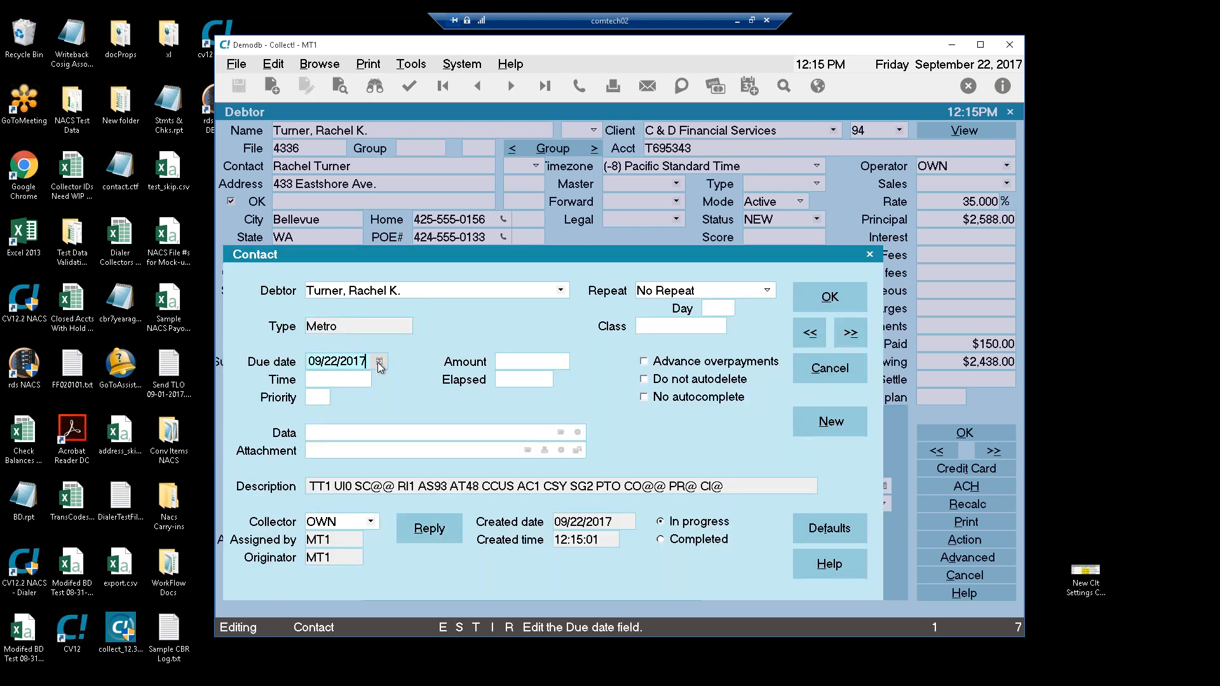
click(833, 299)
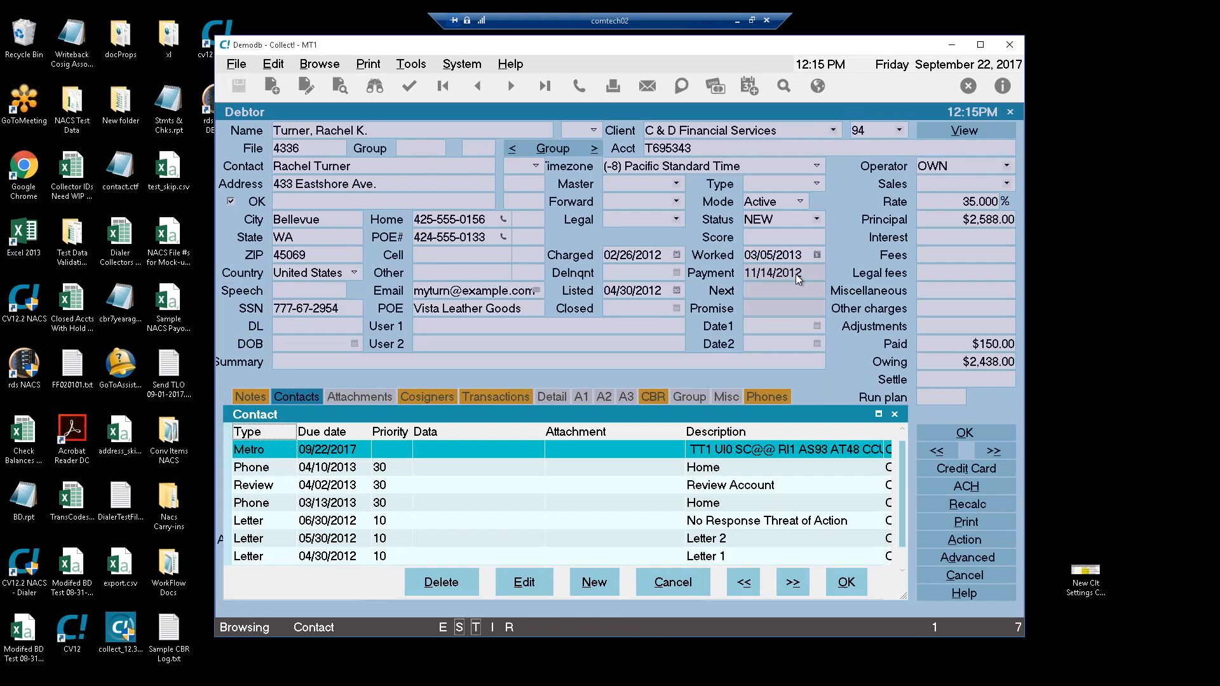
Step: Bring up Report to Credit Bureaus, switch to the CV12 file location, and open DEMODB_TU.001 from the bin\cbr folder
click(410, 64)
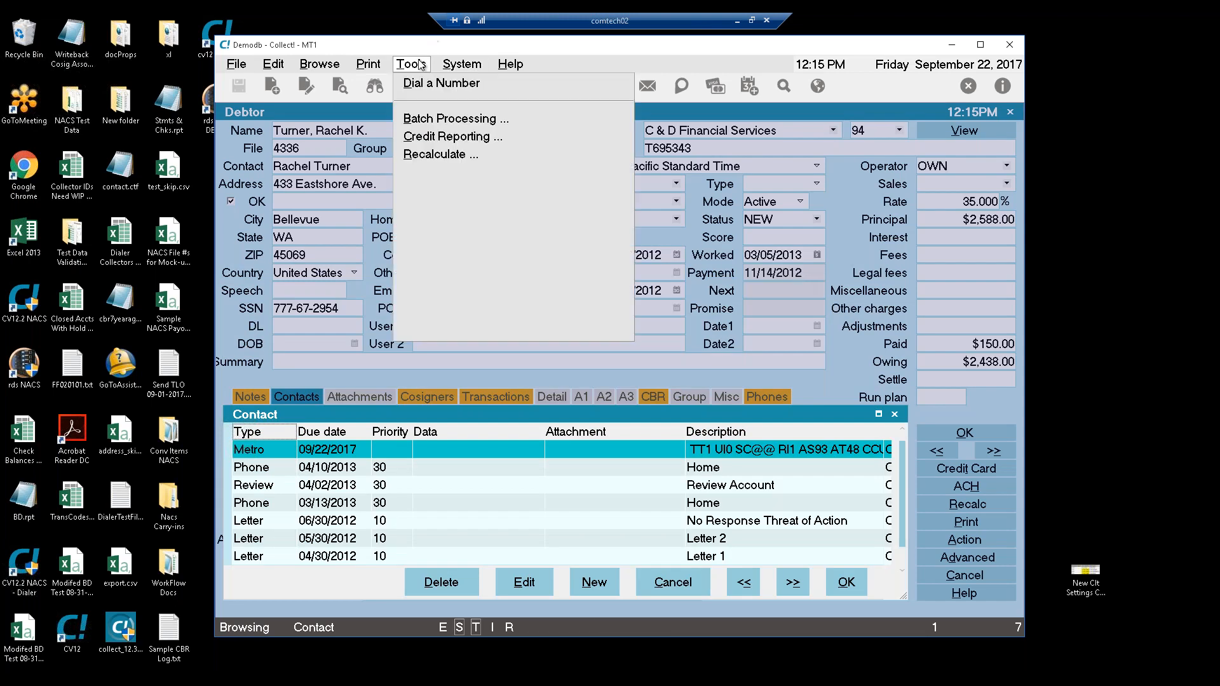
click(436, 131)
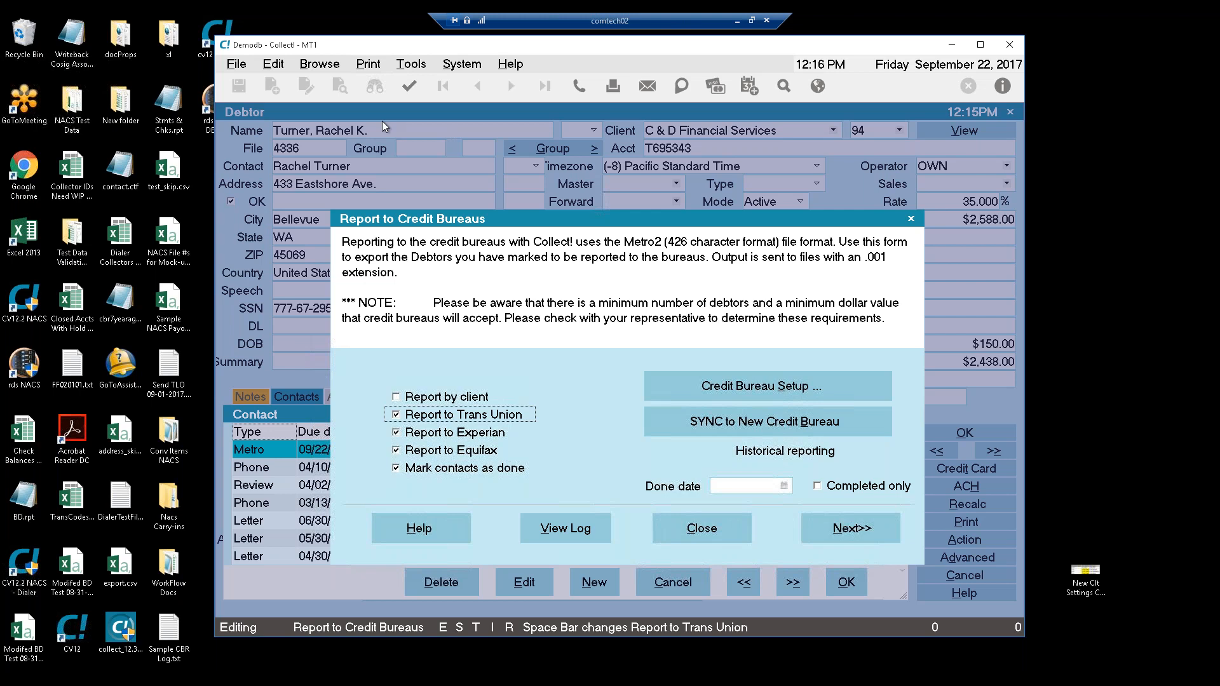
click(204, 41)
right_click(205, 41)
click(225, 50)
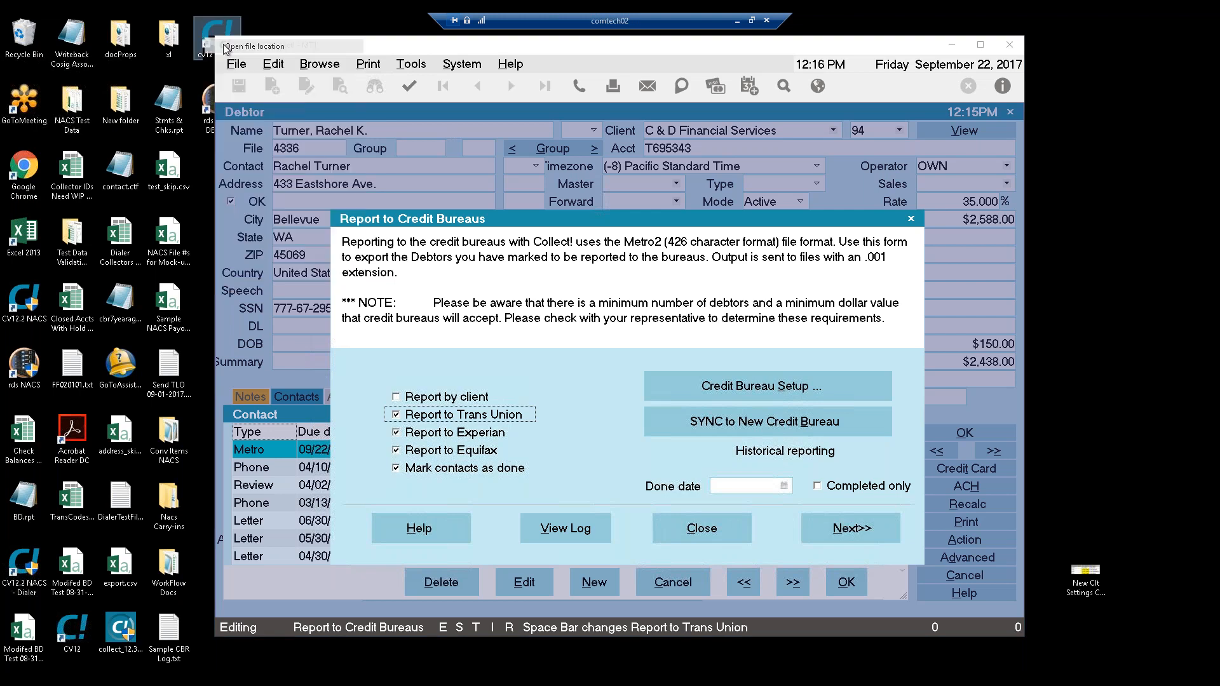
click(647, 134)
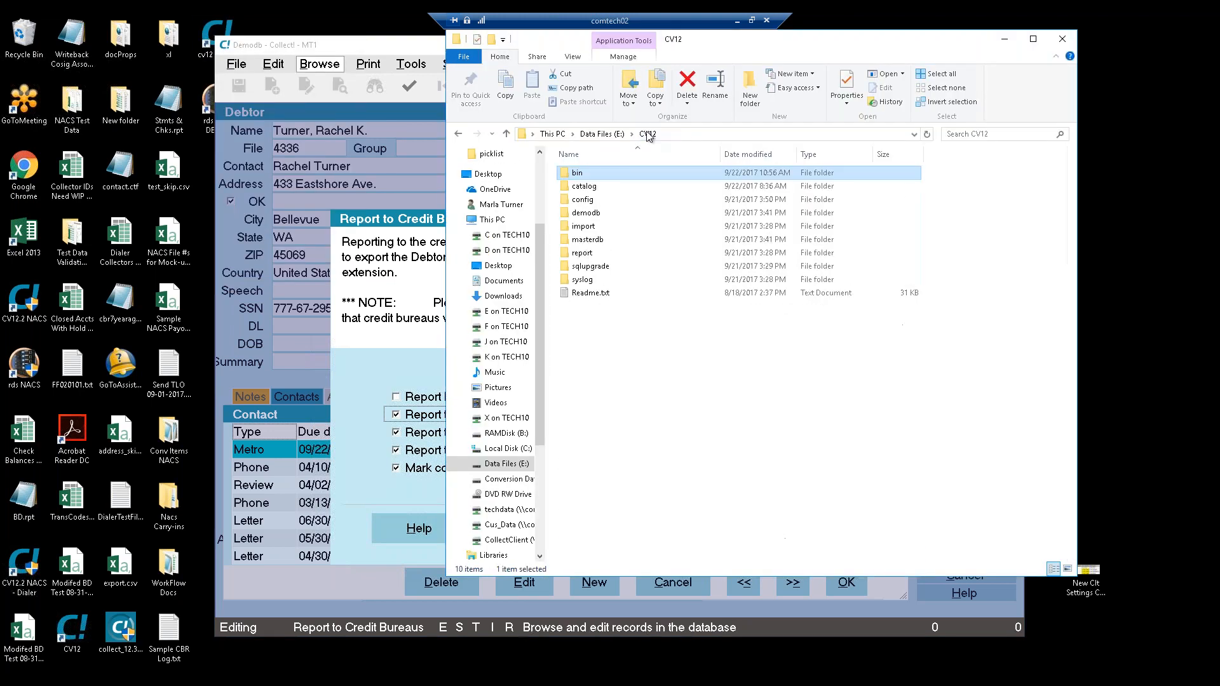
double_click(609, 173)
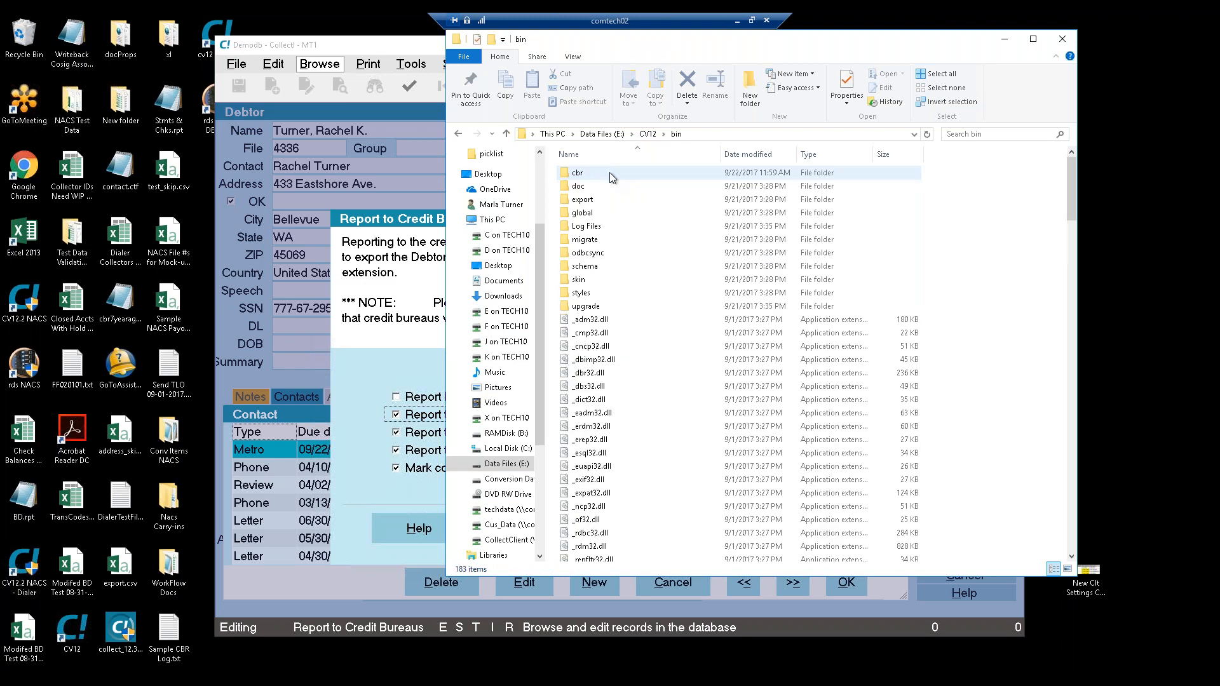
double_click(596, 174)
double_click(585, 239)
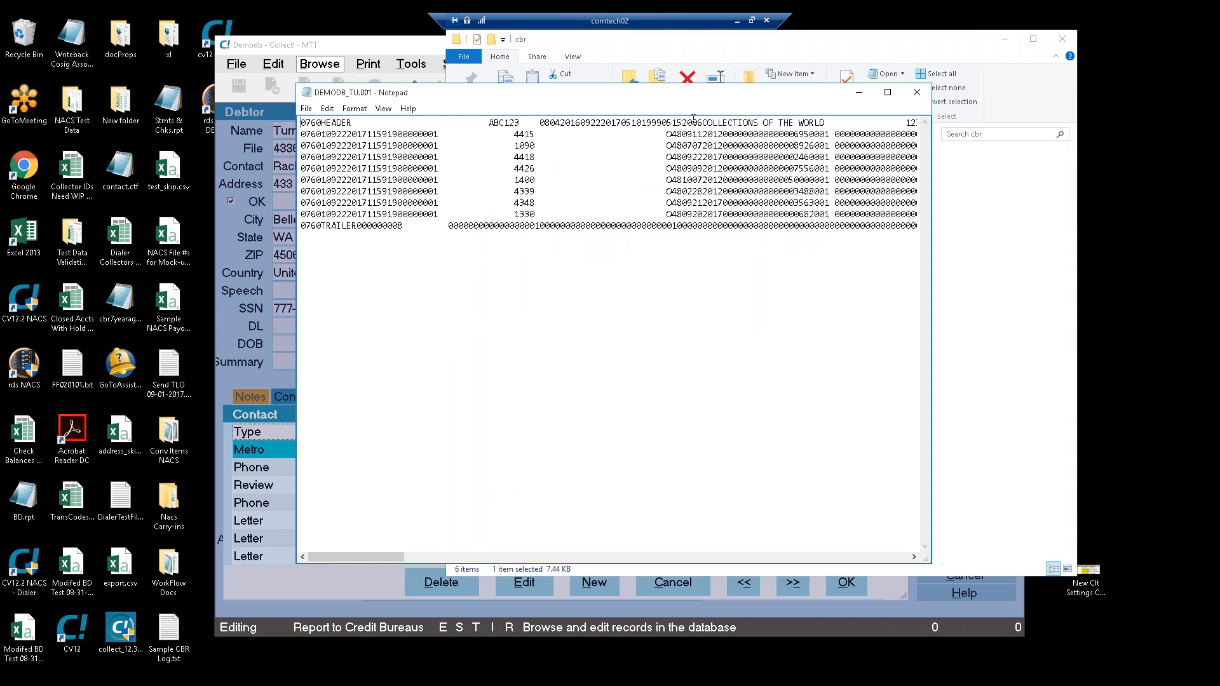
Step: Examine the Trans Union file's header record for the agency name, software vendor, and version
drag(703, 124, 845, 125)
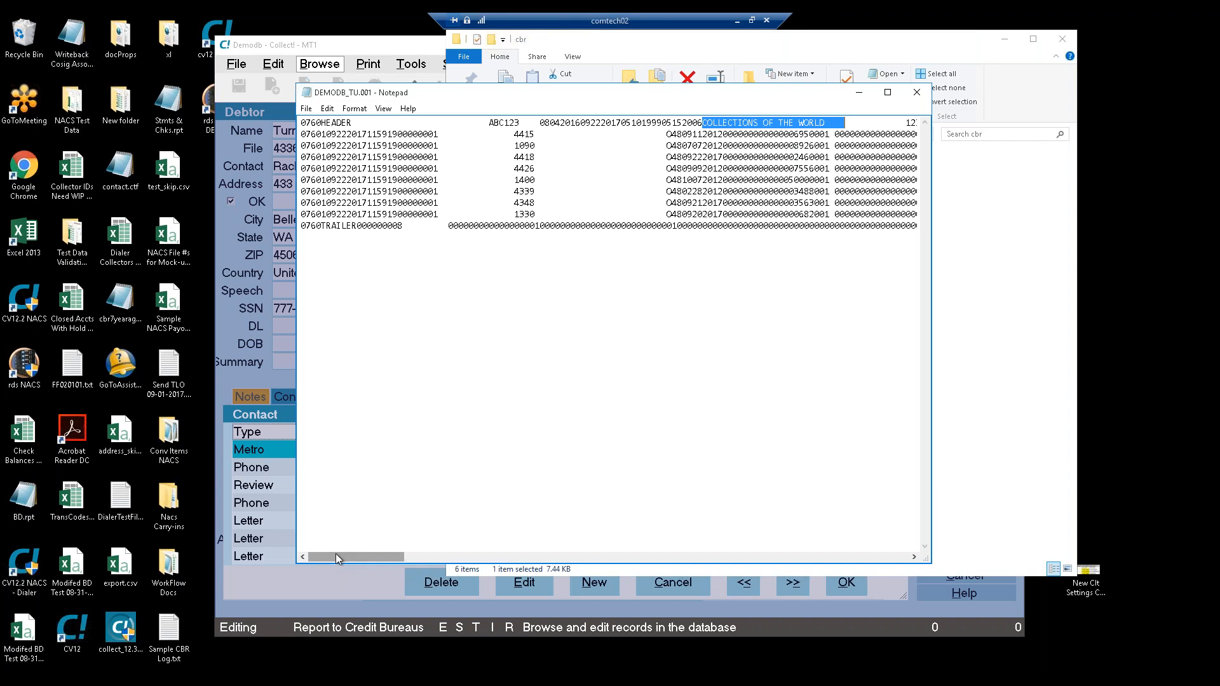
drag(353, 555, 474, 556)
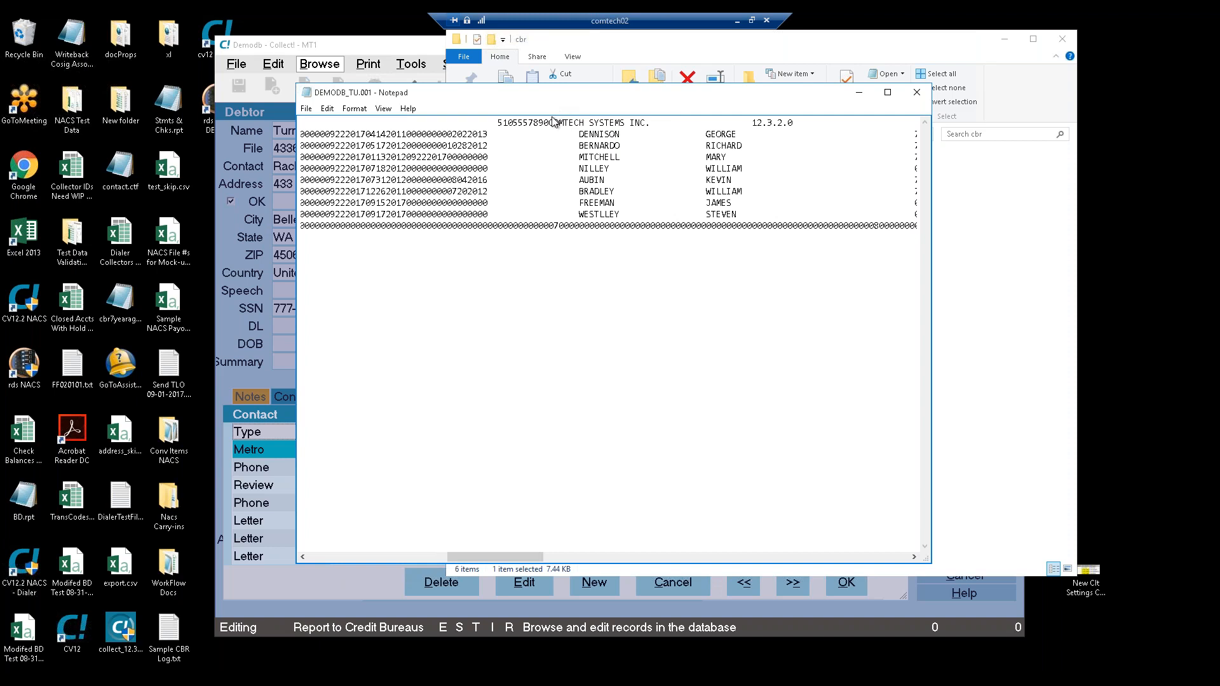
drag(552, 122, 811, 123)
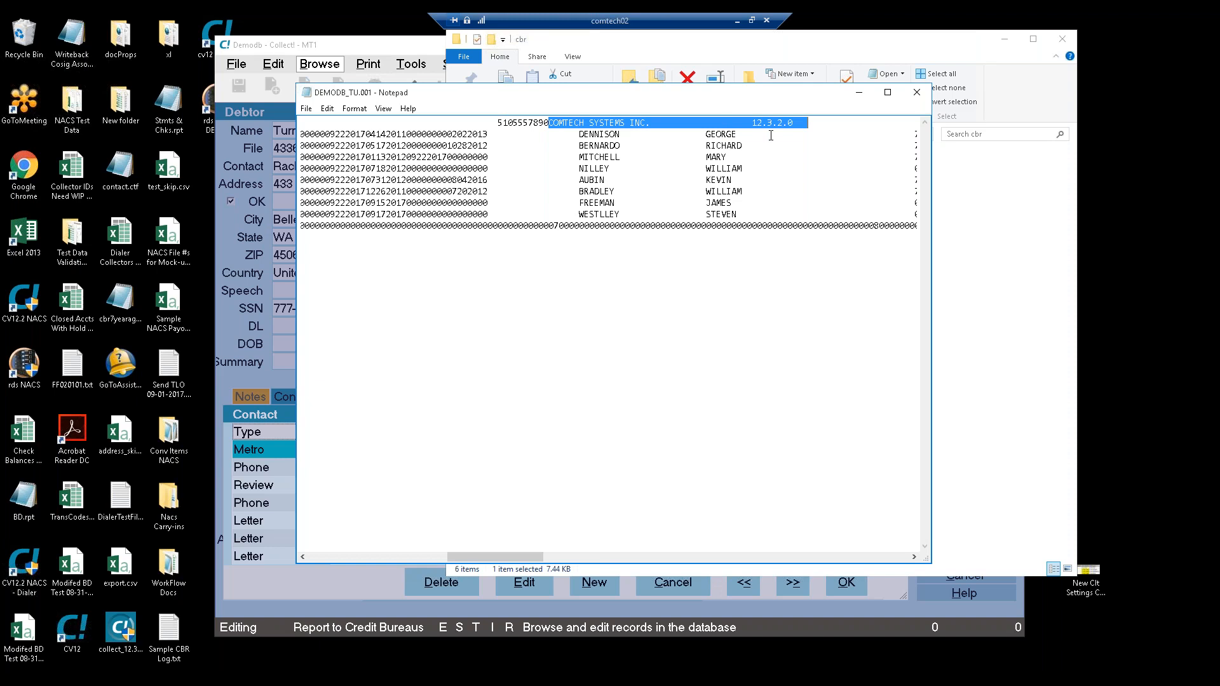
drag(519, 558, 355, 534)
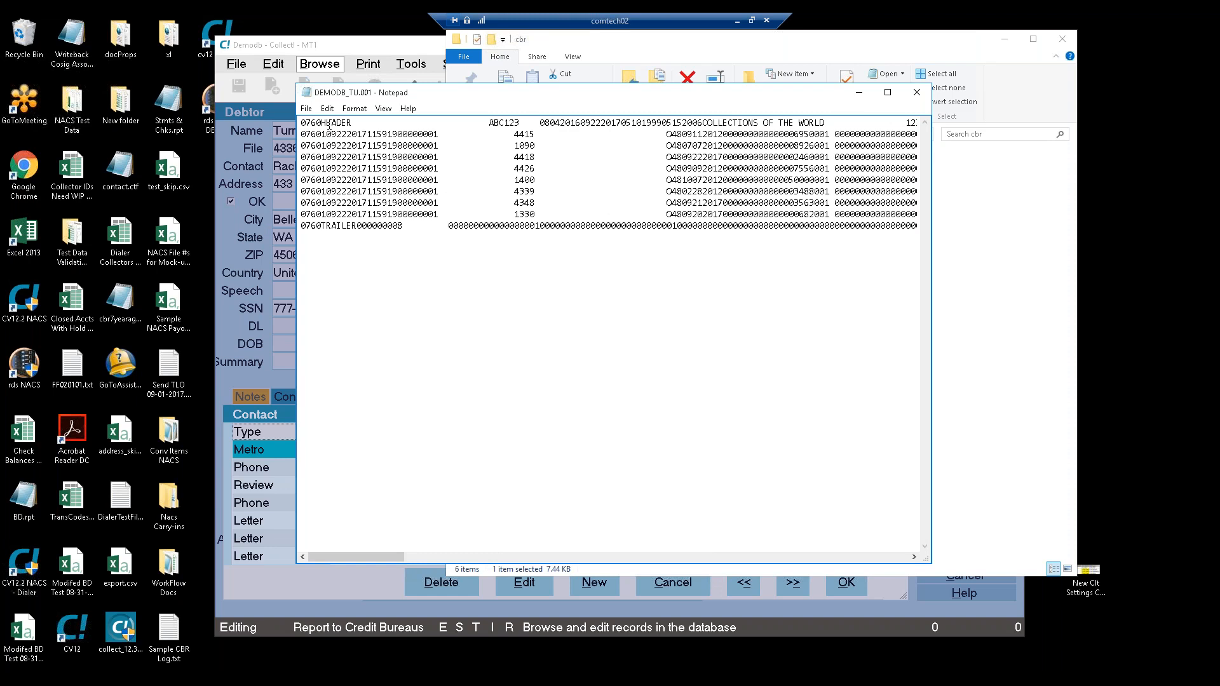
Step: Examine the file number of the first debtor record and compare the account status codes in the first three records
drag(535, 133, 515, 136)
drag(353, 555, 400, 555)
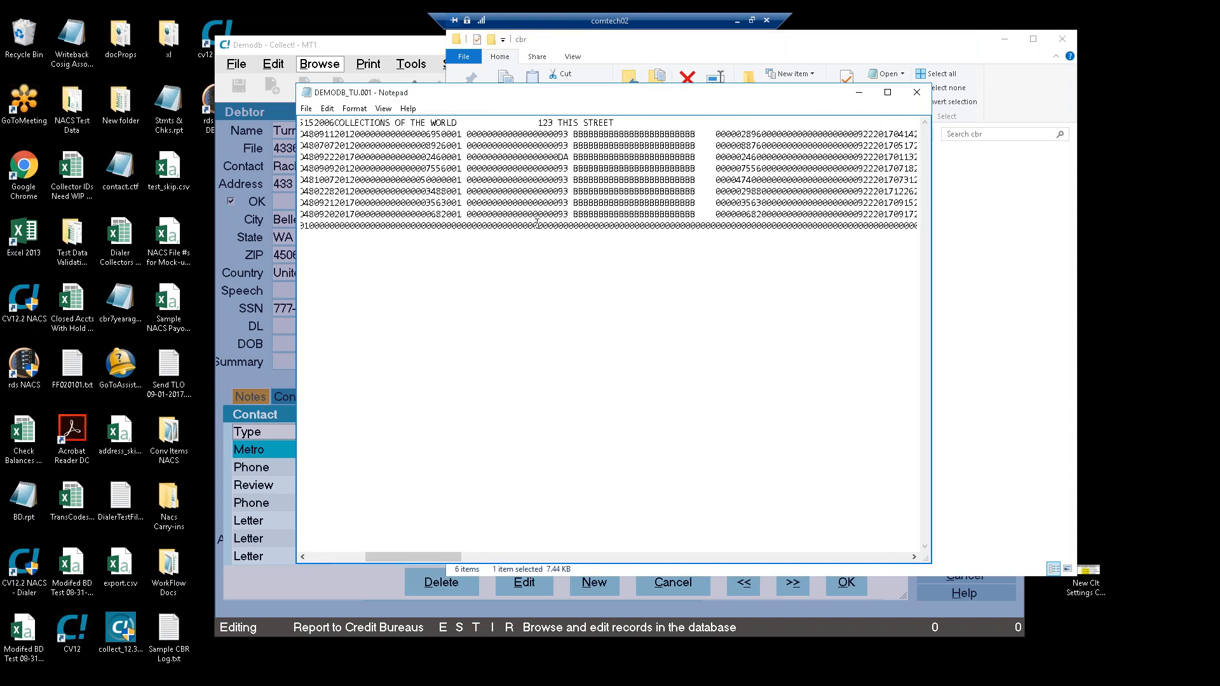
mouse_move(569, 135)
mouse_down()
mouse_move(563, 191)
mouse_move(558, 156)
mouse_up()
click(565, 148)
click(564, 134)
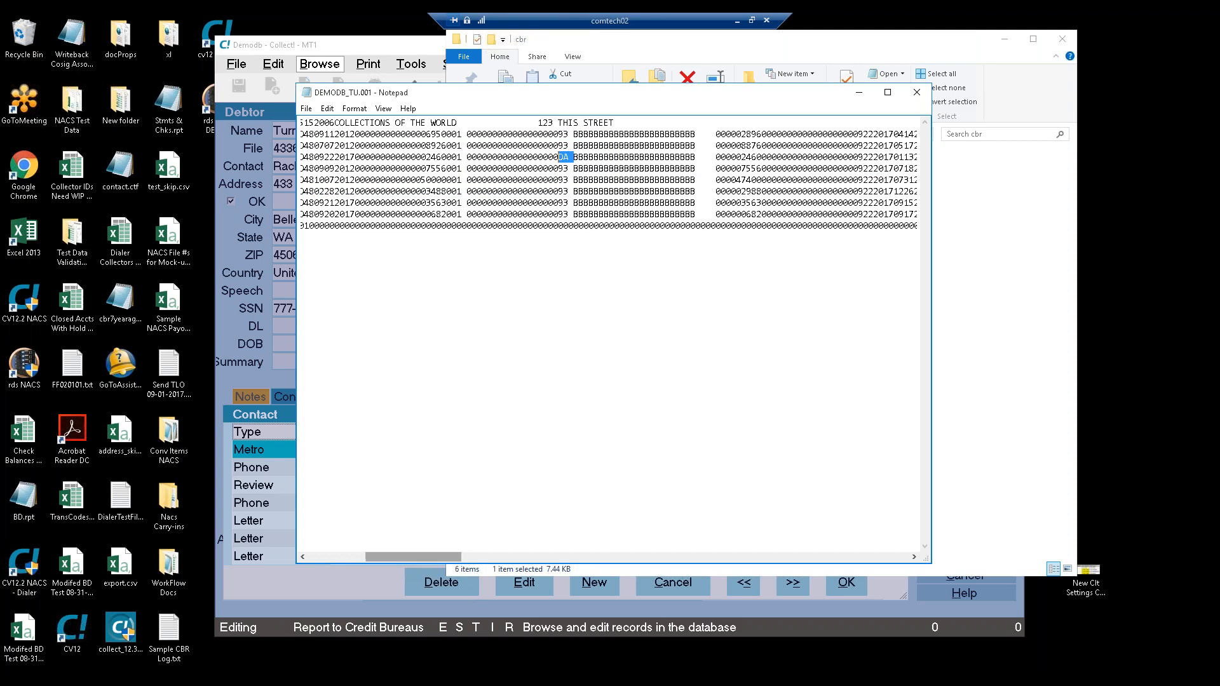
Step: Examine the surname, first name, and street address fields of the first debtor record
drag(416, 556, 498, 558)
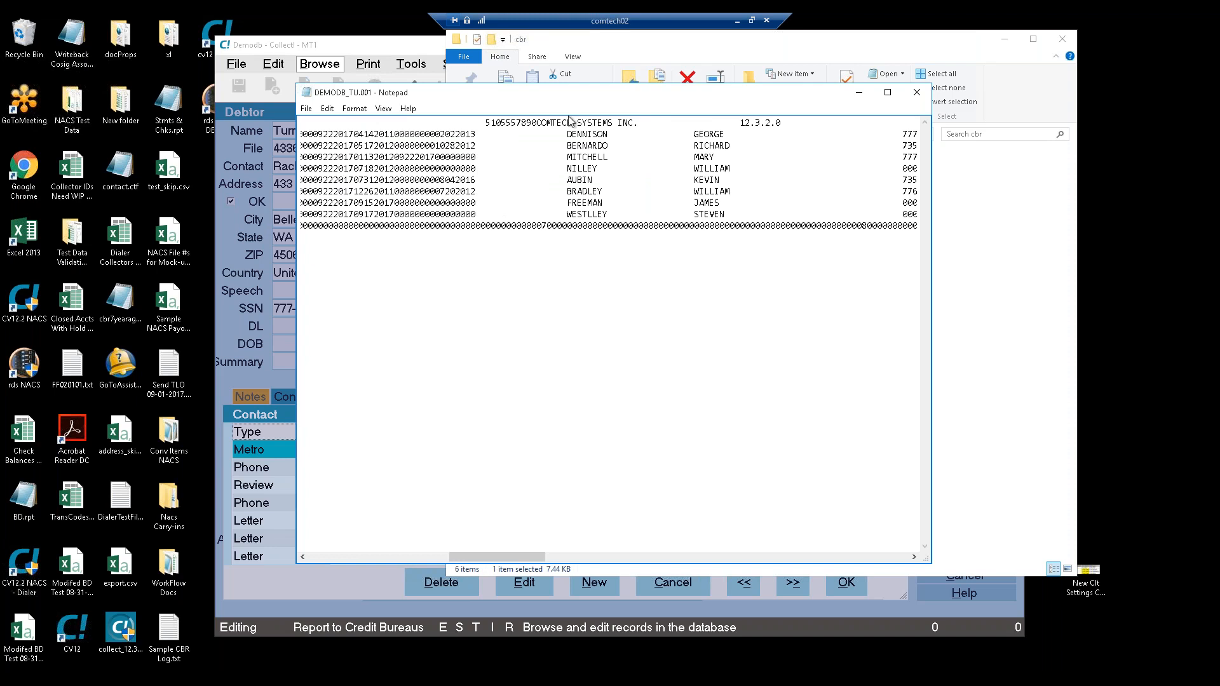
drag(568, 134, 610, 138)
drag(691, 134, 733, 138)
drag(521, 557, 578, 556)
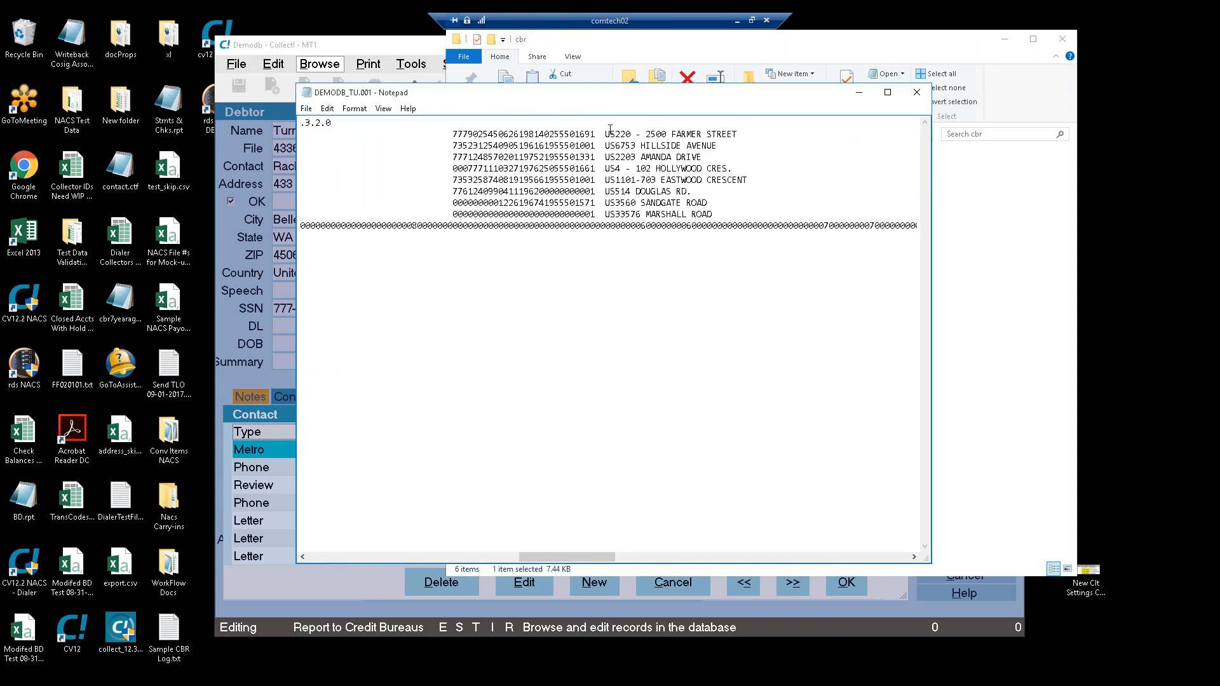
drag(618, 130, 746, 131)
Step: Examine the J1 segment markers and the cosigner's name in the Toledo record
drag(538, 556, 604, 556)
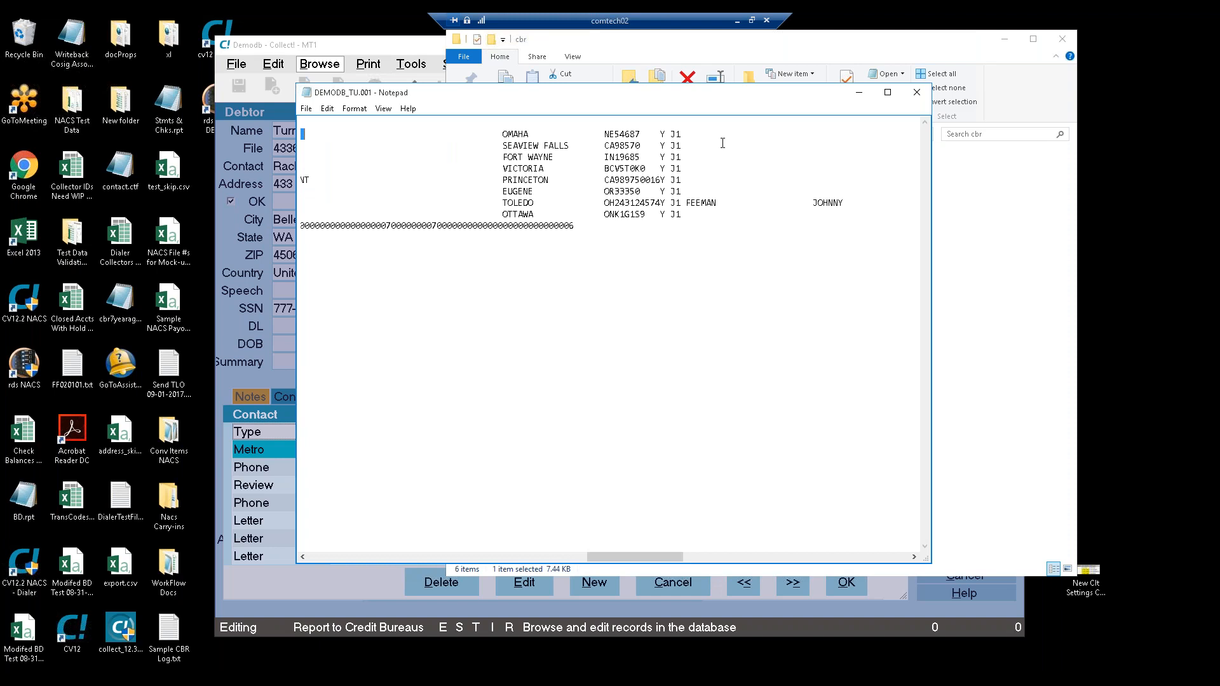
drag(687, 134, 671, 135)
drag(659, 557, 684, 558)
drag(495, 202, 656, 203)
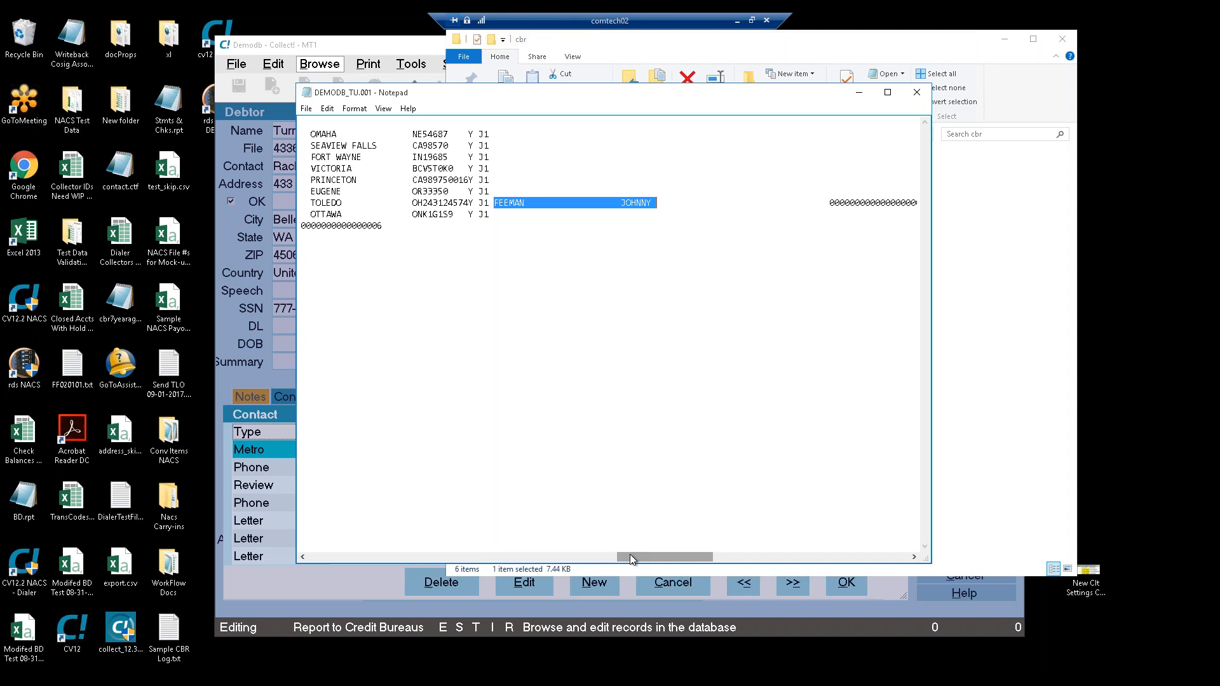
Step: Examine the ECOA code at the end of the Toledo record's J1 segment and the J2 segments beside it
drag(631, 556, 665, 557)
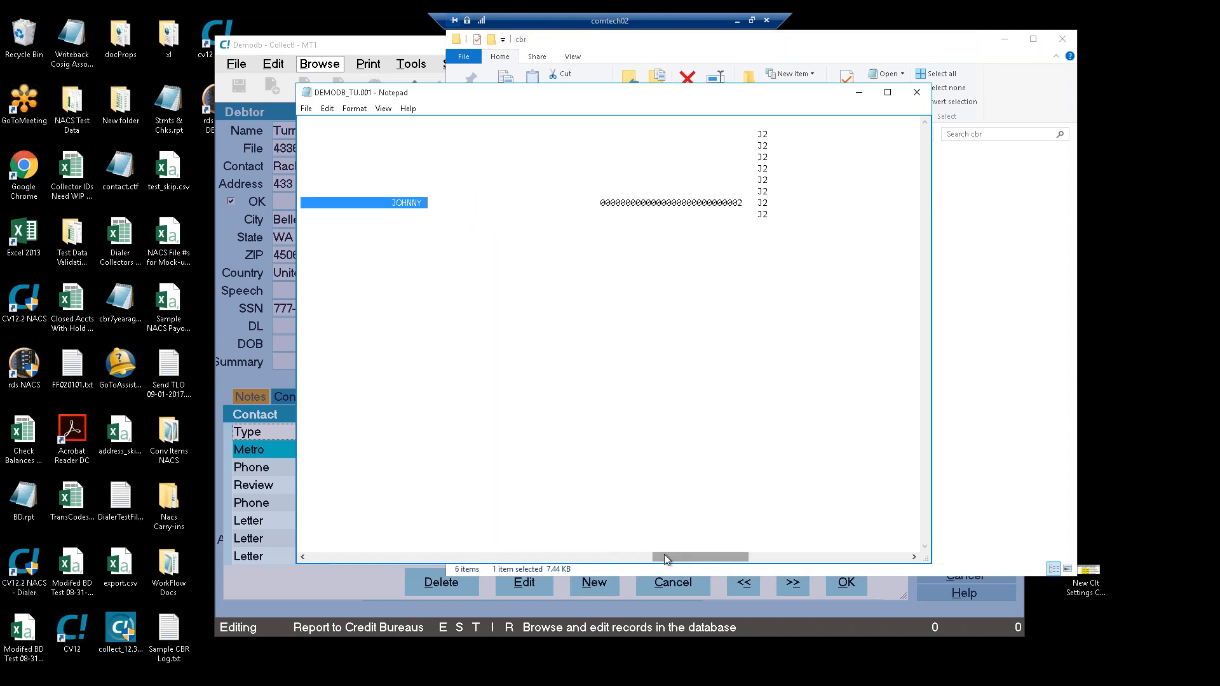
click(740, 202)
drag(740, 202, 746, 213)
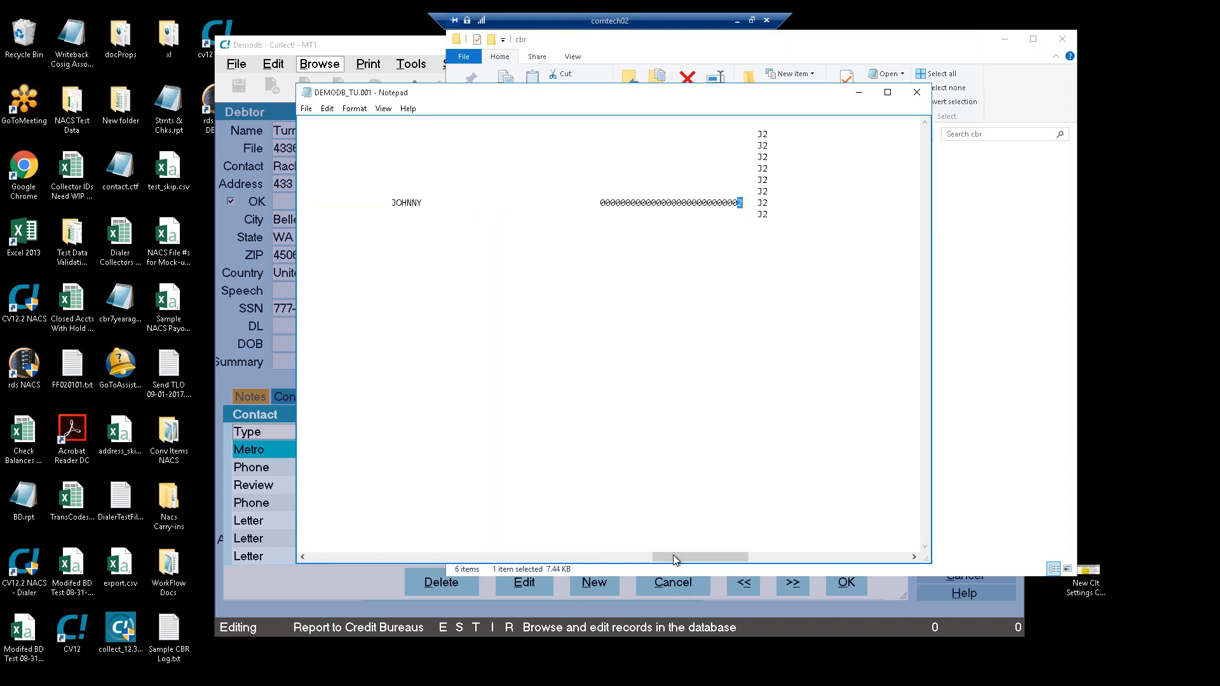
click(739, 203)
drag(743, 202, 738, 209)
drag(694, 555, 741, 553)
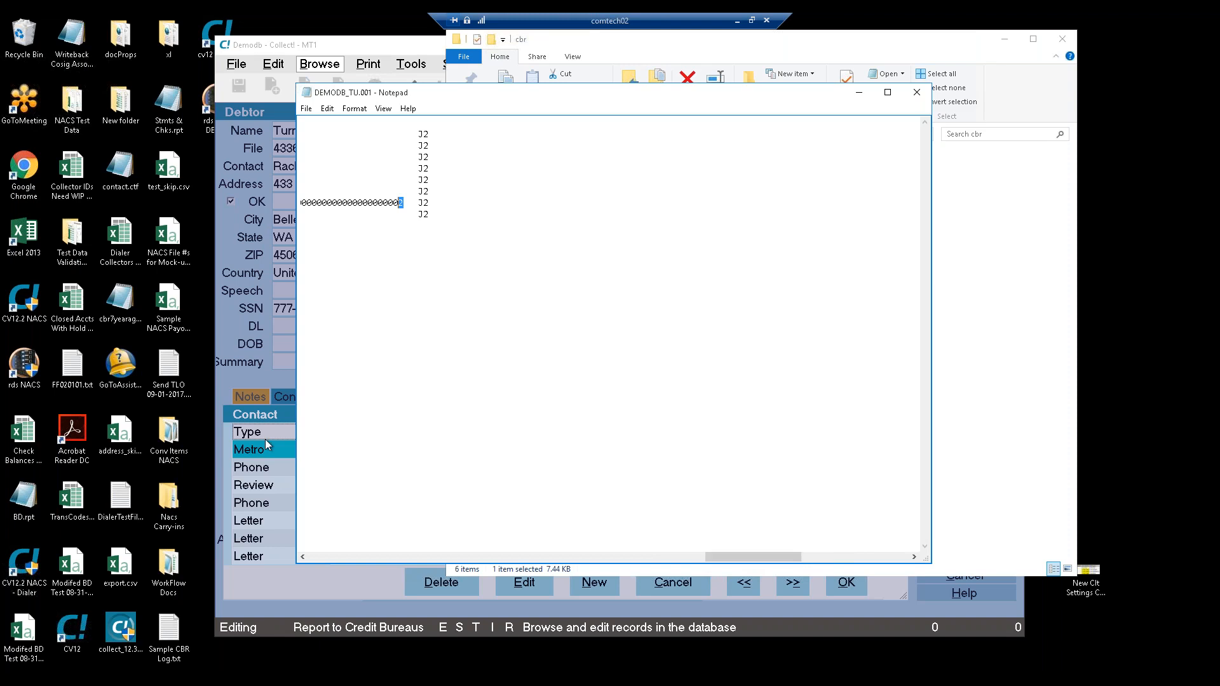
Step: Switch back to Collect!, close Report to Credit Bureaus, and open the debtor's cosigner record
click(243, 373)
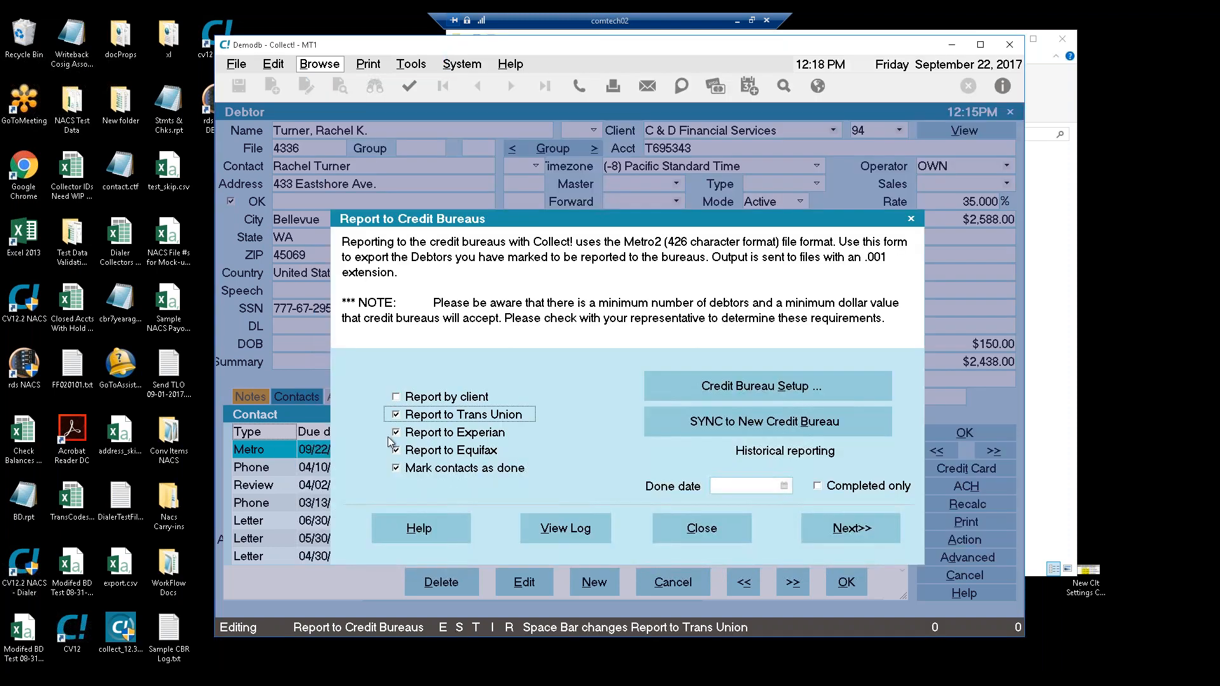
click(693, 533)
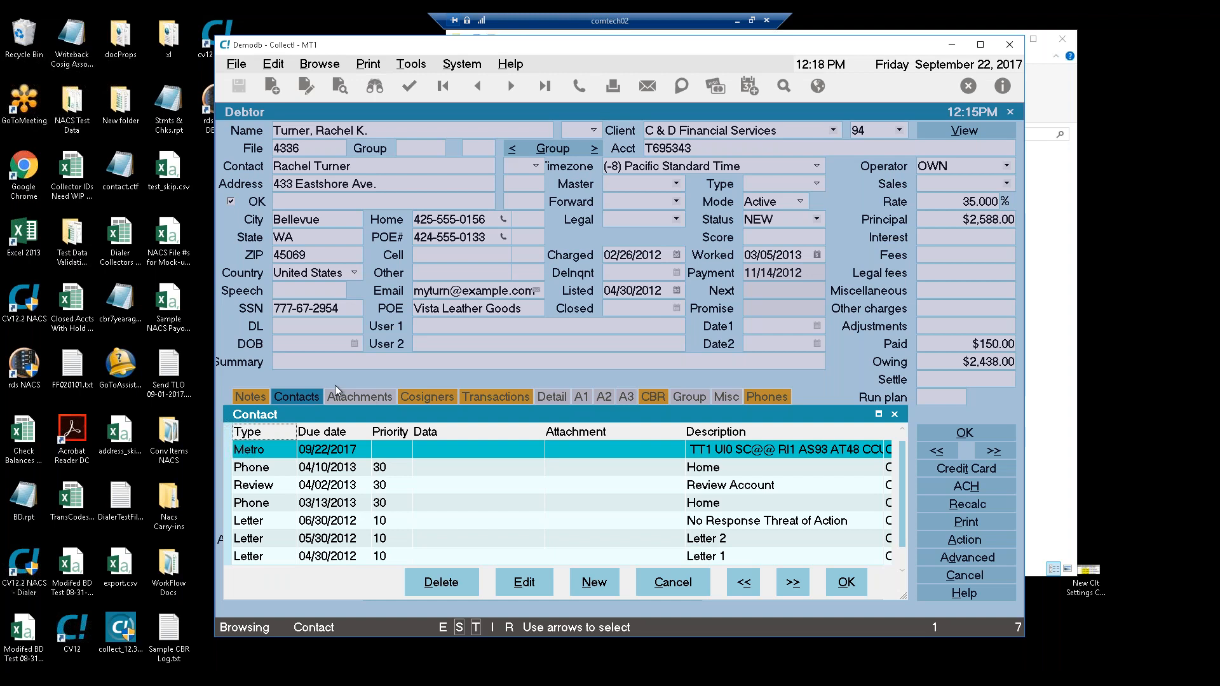
click(426, 395)
double_click(459, 448)
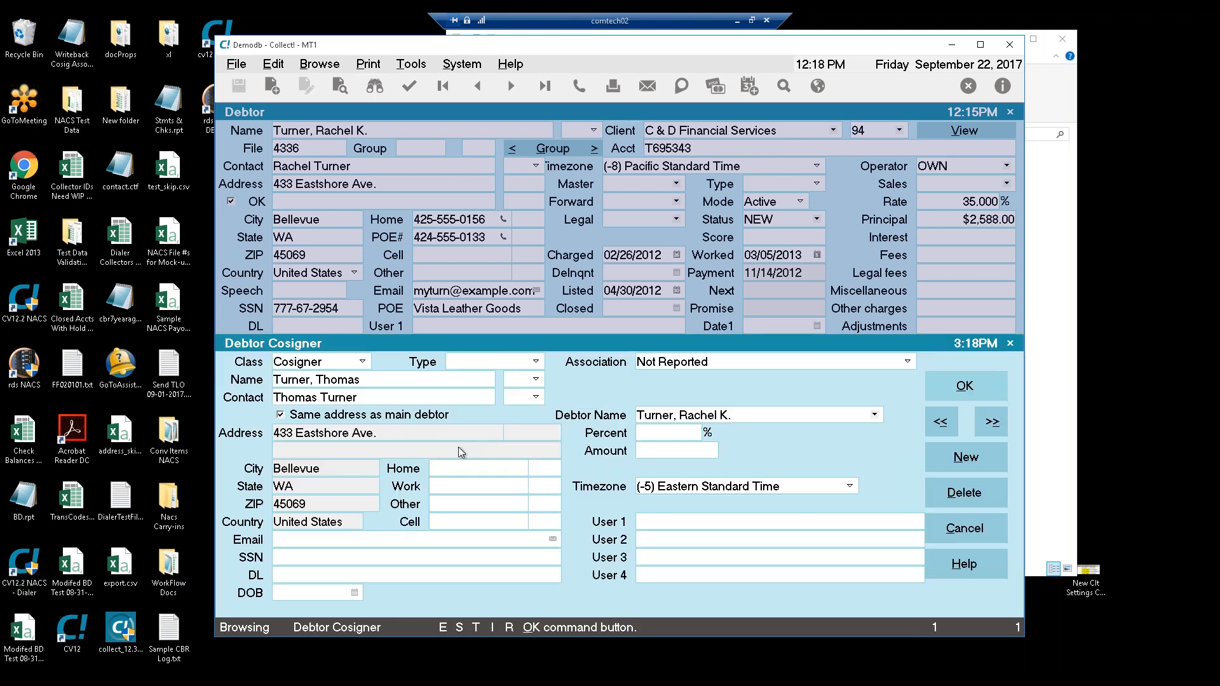
Step: Set the cosigner's Association to "Associated Consumer - Same Address" and ECOA to "Joint Contractual Liability."
click(772, 360)
click(753, 396)
click(754, 382)
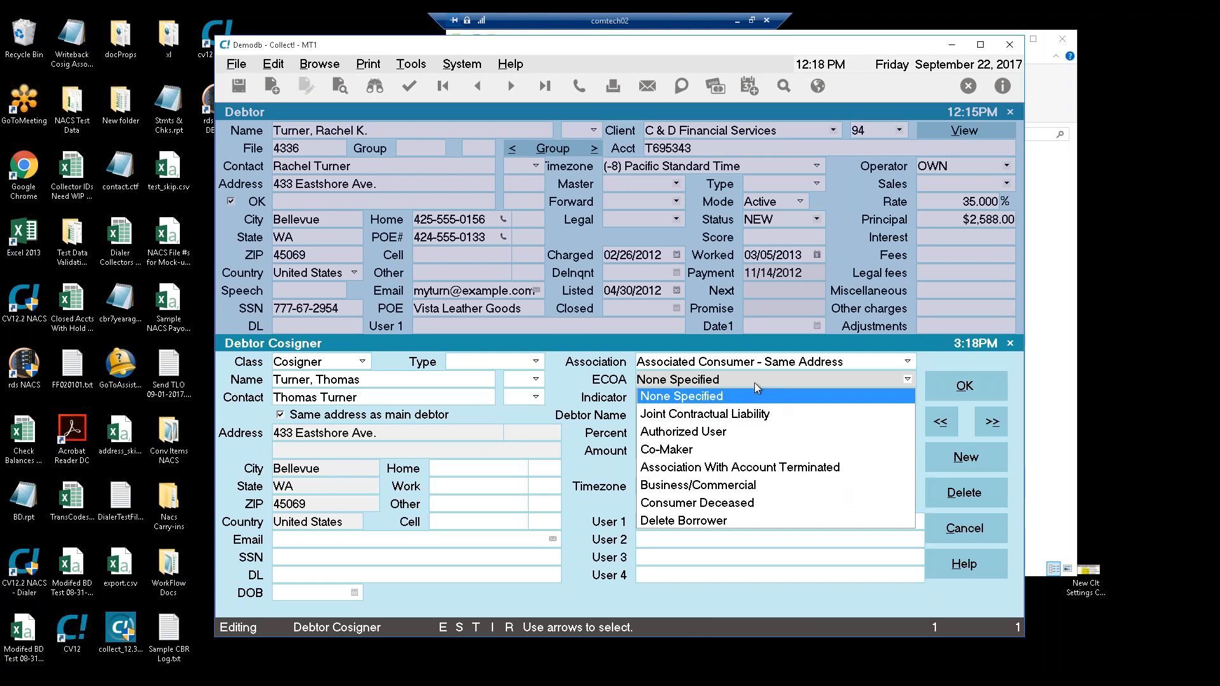
click(752, 415)
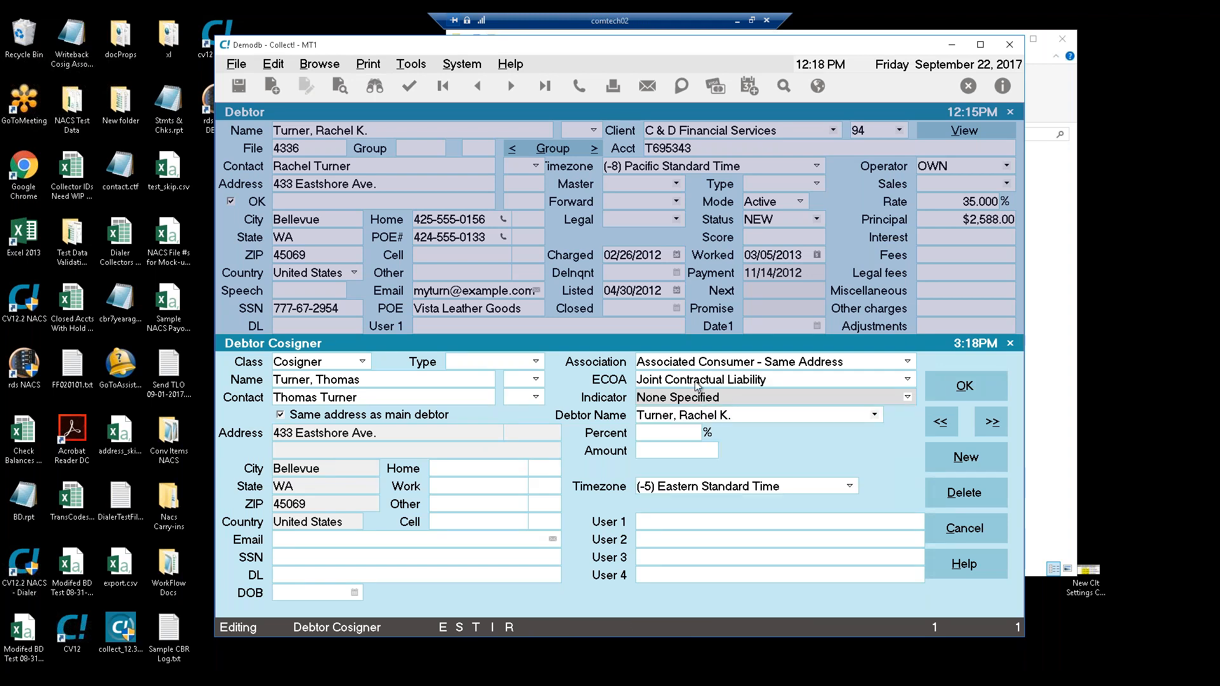
Step: Keep the cosigner's Indicator at "None Specified," set ECOA to "Delete Borrower," and save the cosigner
click(800, 399)
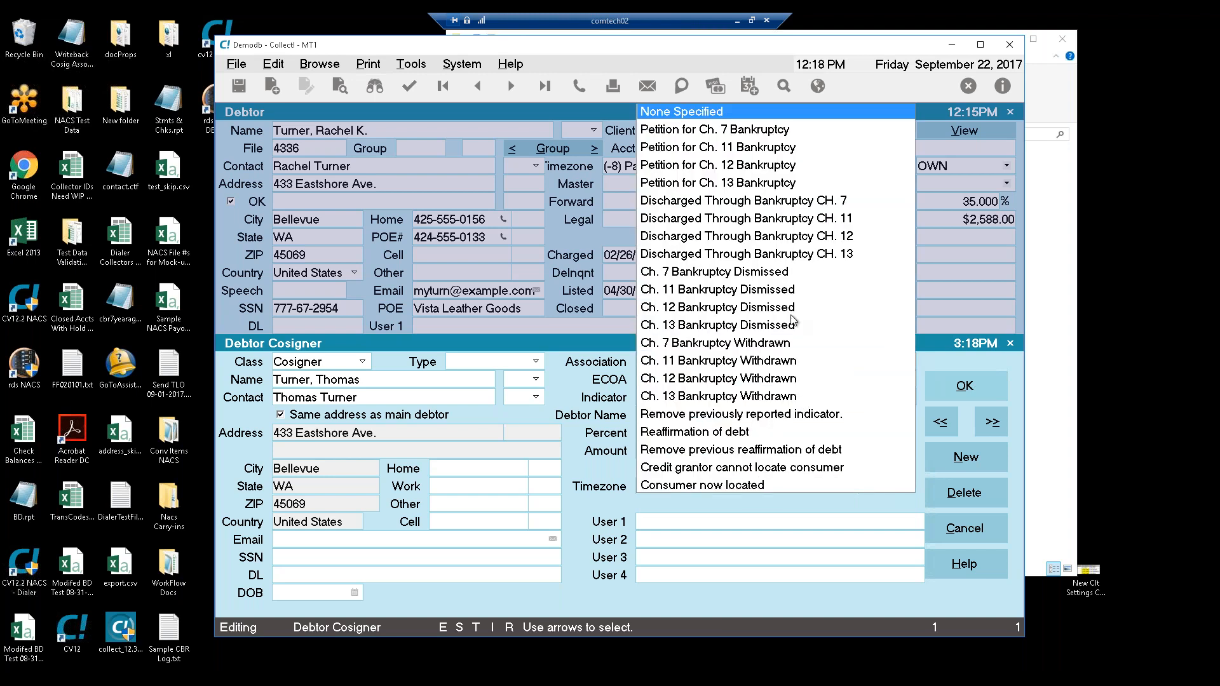
click(706, 115)
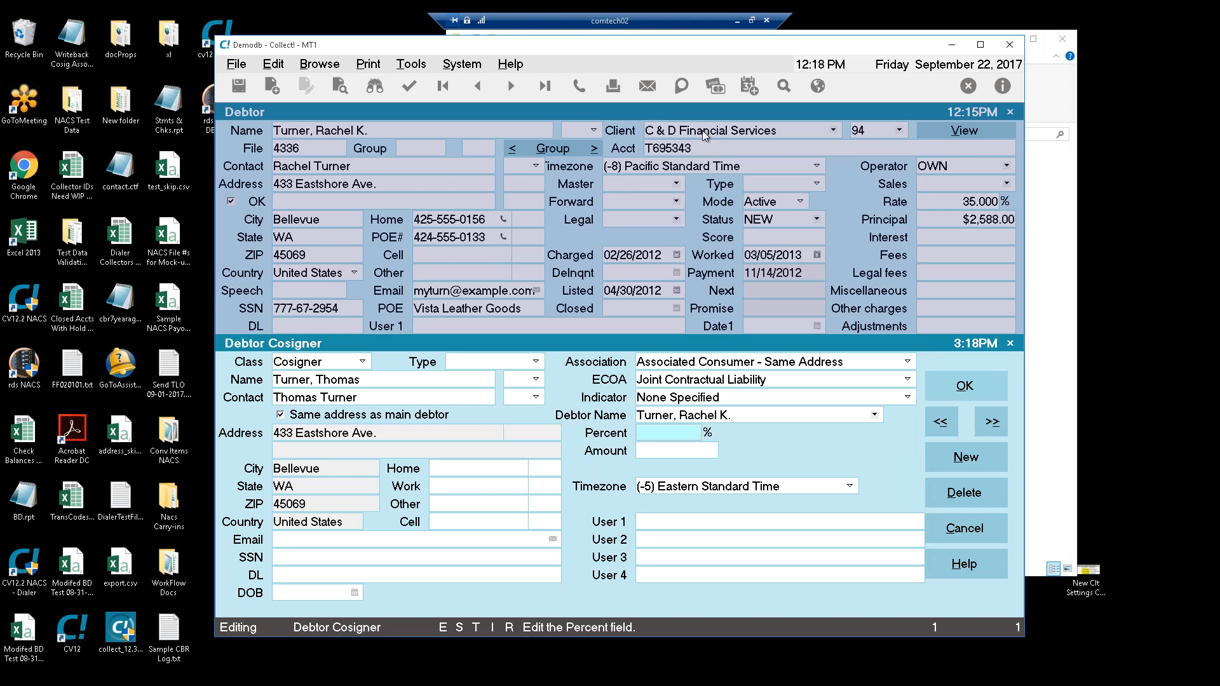
click(796, 380)
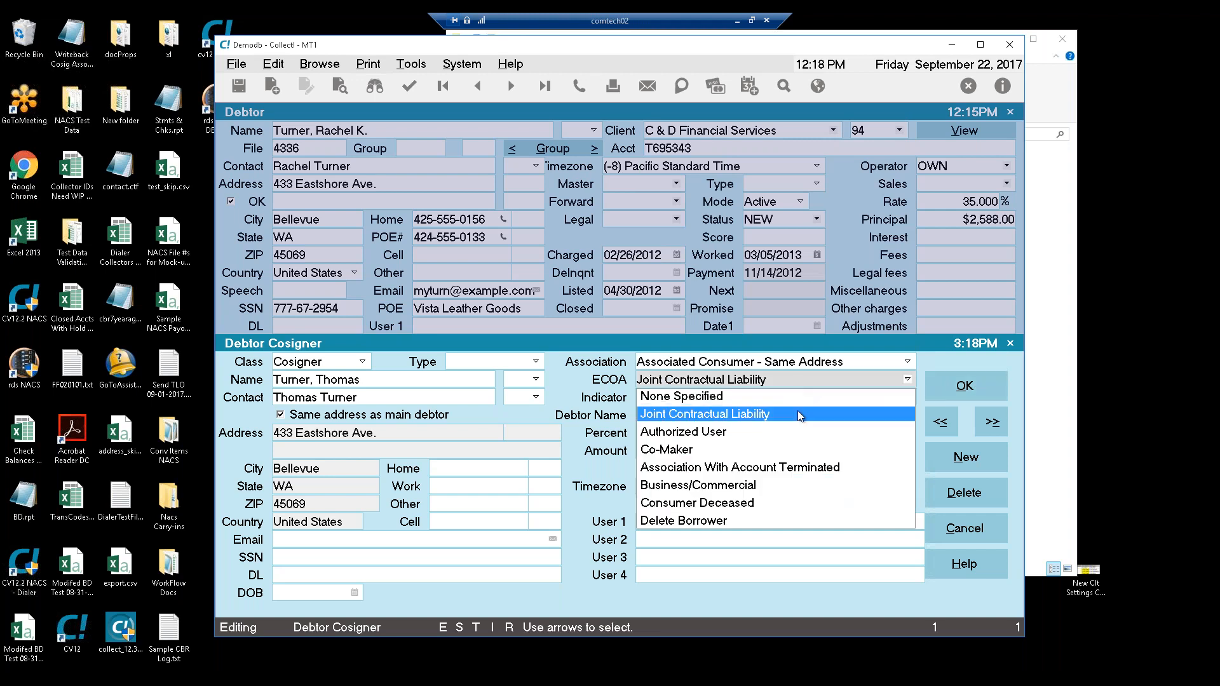
click(791, 521)
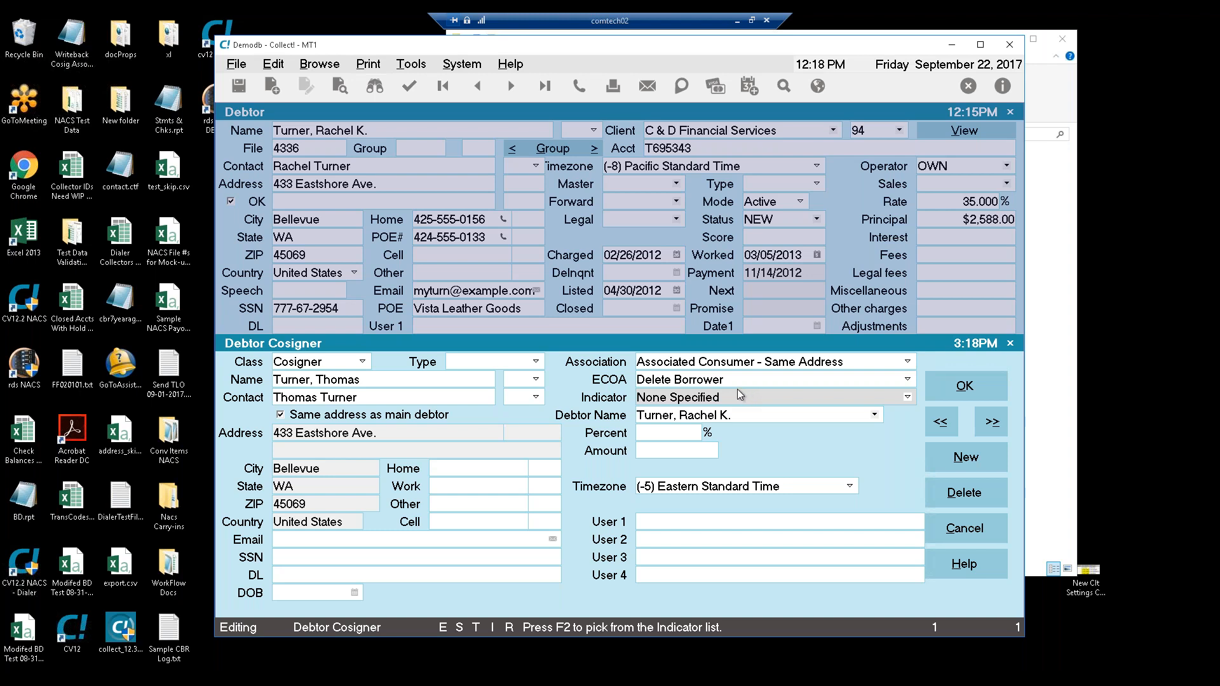
click(962, 394)
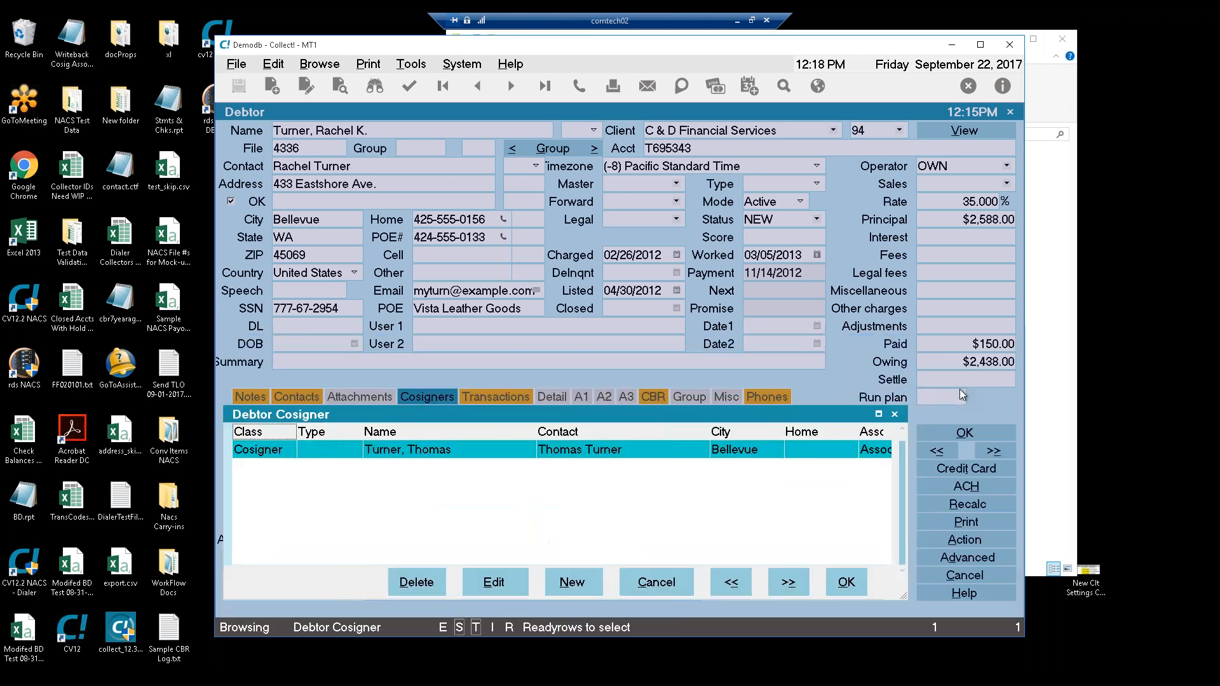
Step: Go to the next debtor account and start a new cosigner record for it
click(993, 451)
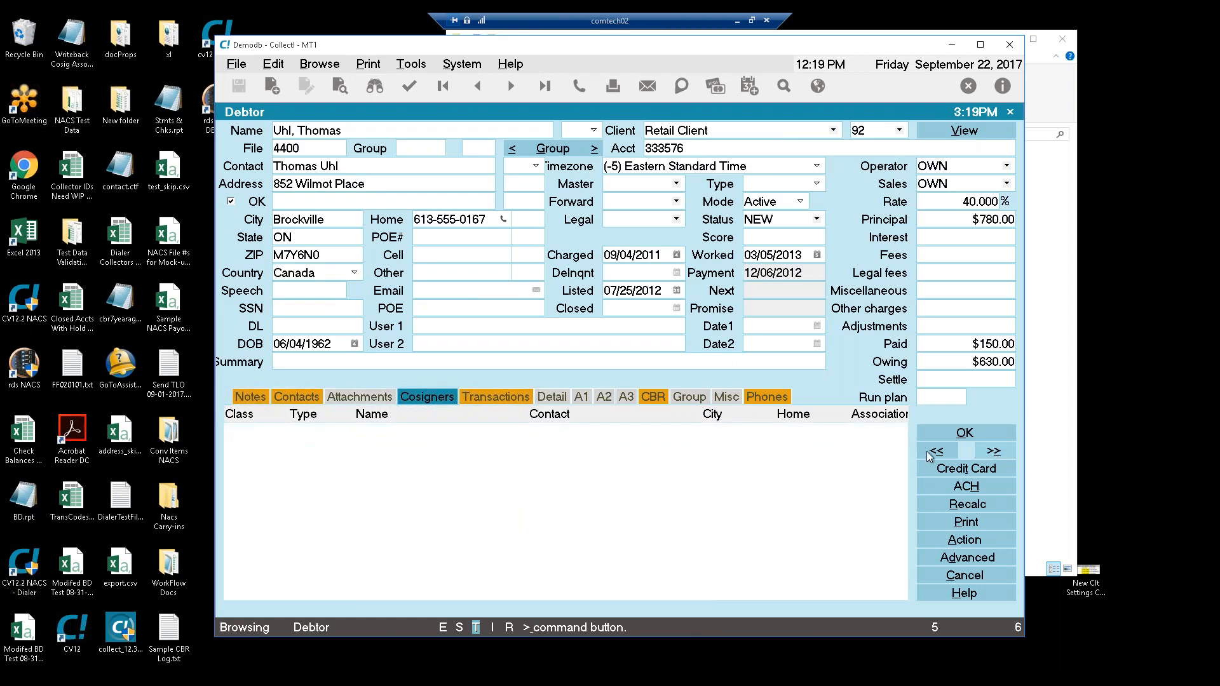
click(430, 395)
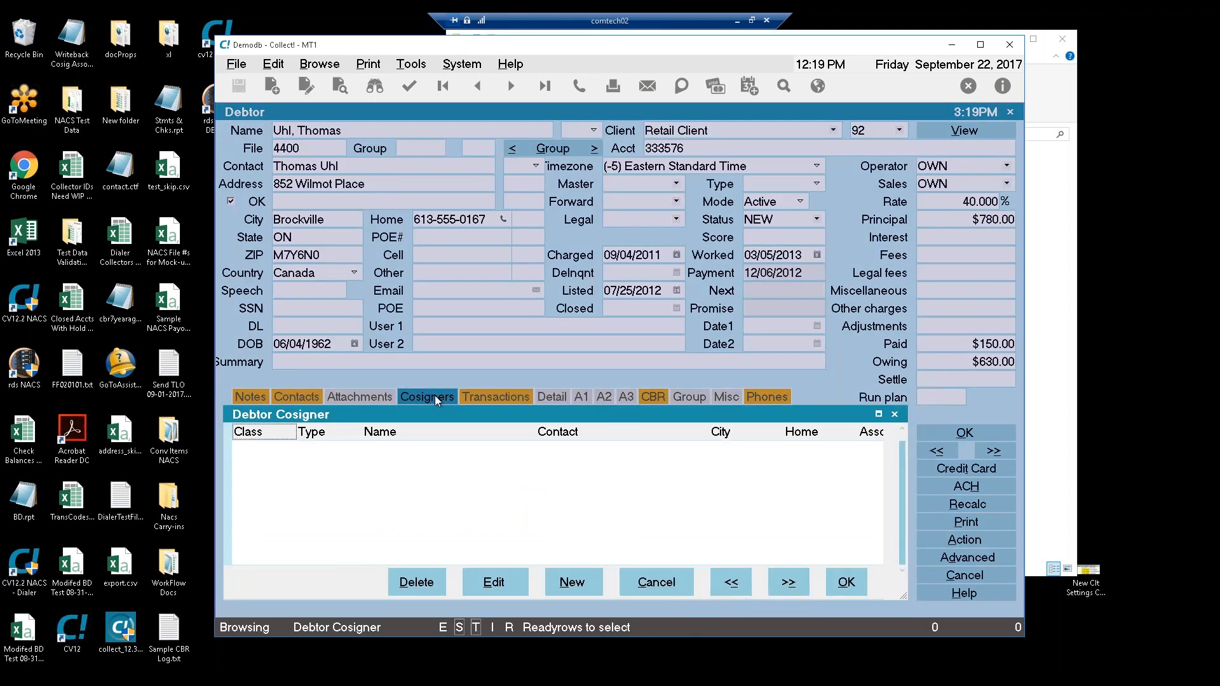
click(572, 582)
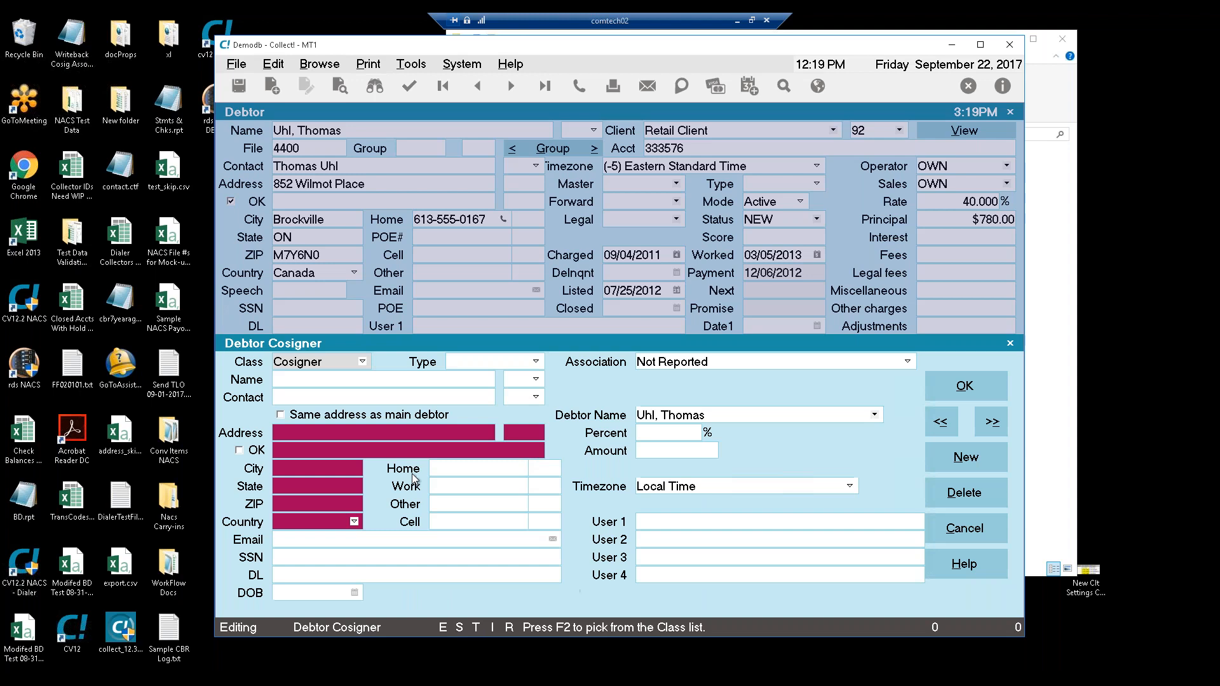
Step: Enter the new cosigner's name and mark the cosigner as having the same address as the main debtor
click(308, 381)
text(U)
text(hl,)
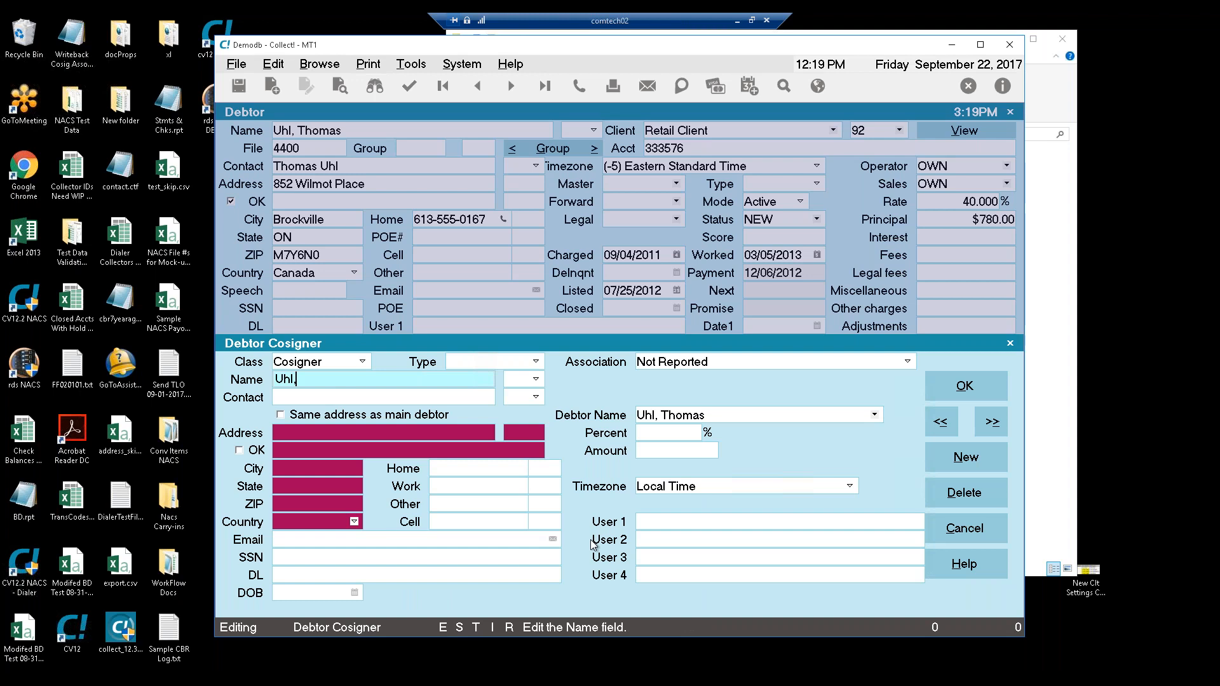
text( Jane)
key(Tab)
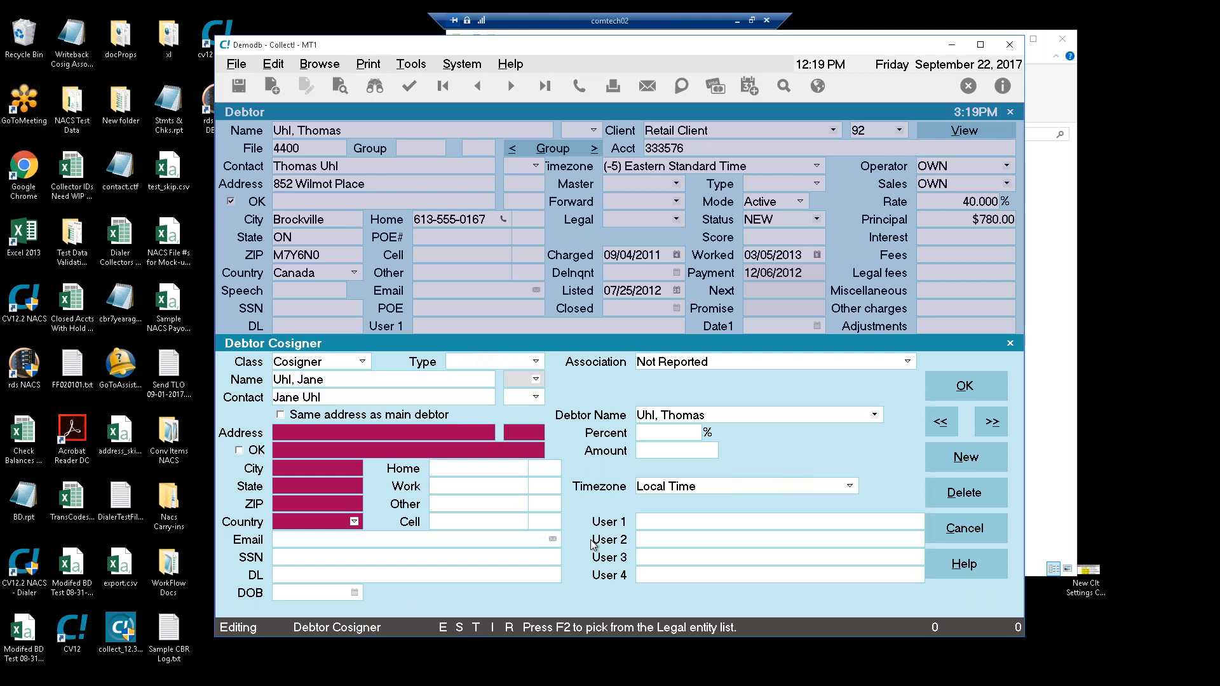
click(398, 419)
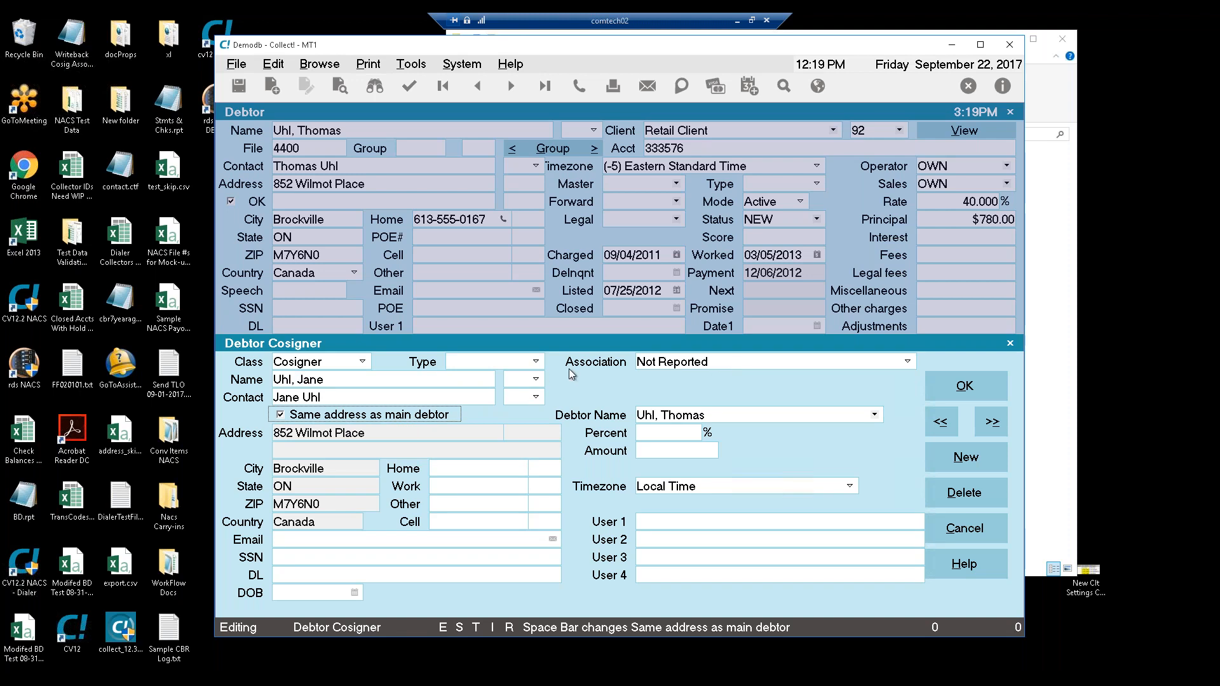
Step: Set the new cosigner's Association to "Associated Consumer - Same Address" and ECOA to "Joint Contractual Liability."
click(732, 363)
click(731, 364)
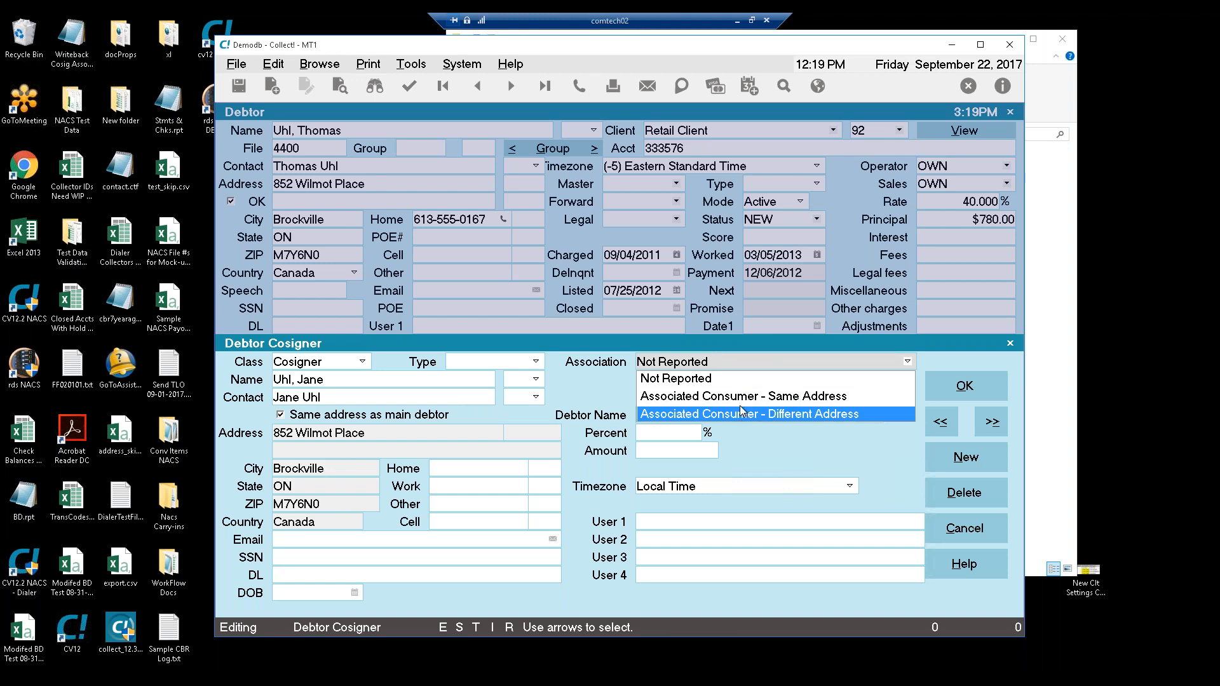
click(737, 402)
click(744, 382)
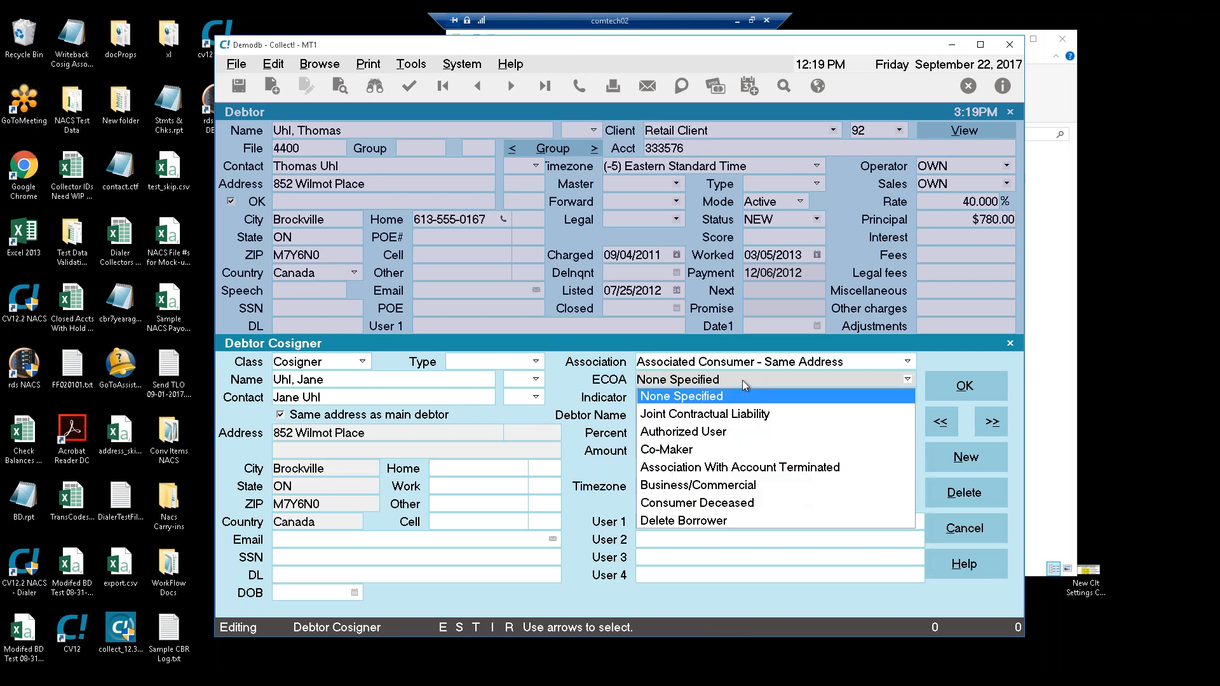
click(756, 417)
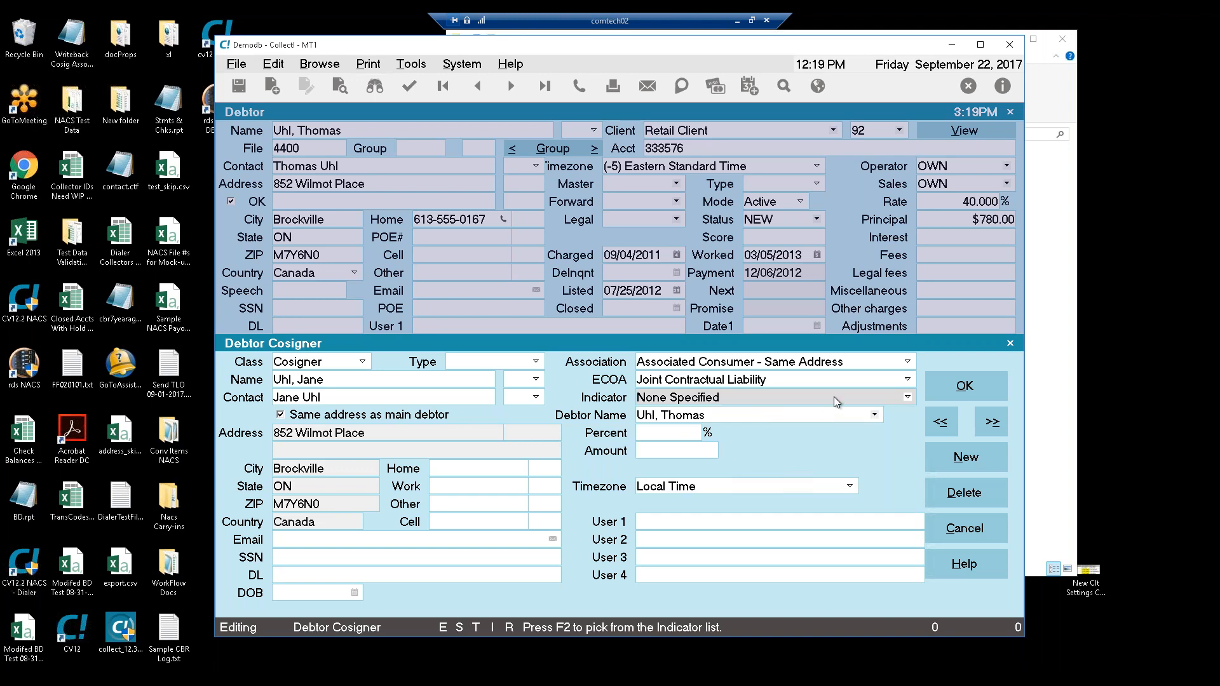
Step: Review the ECOA choices, keep "Joint Contractual Liability," and save the new cosigner
click(794, 380)
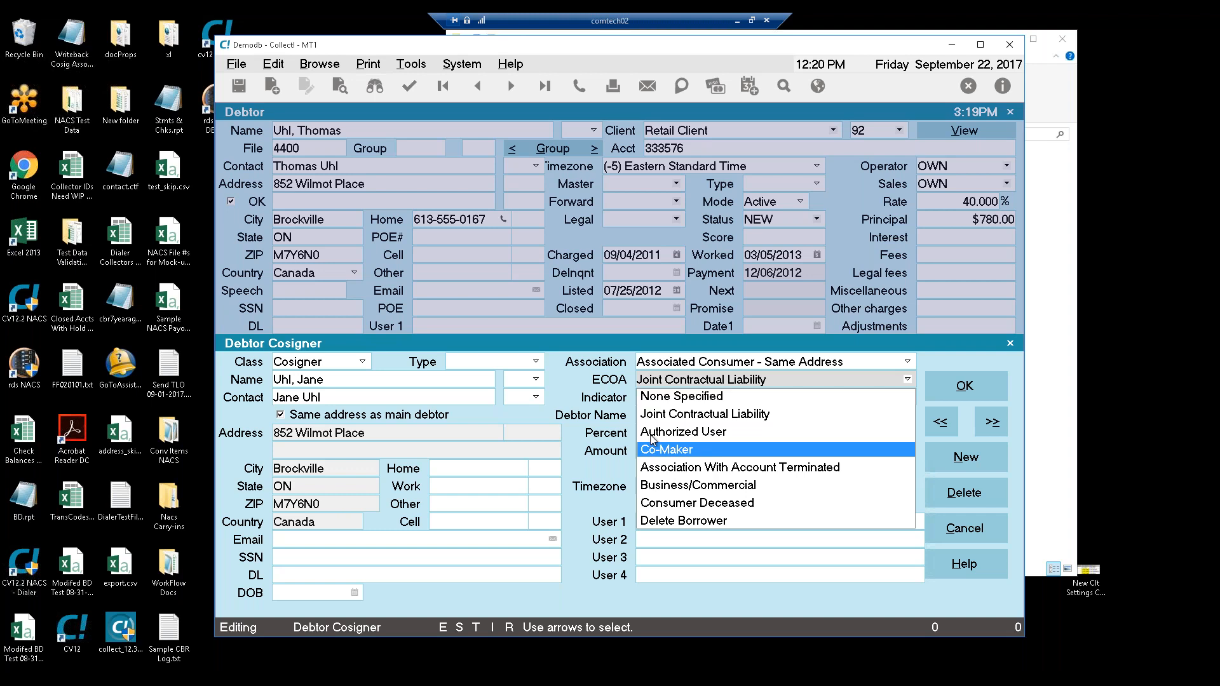
key(Up)
key(Up)
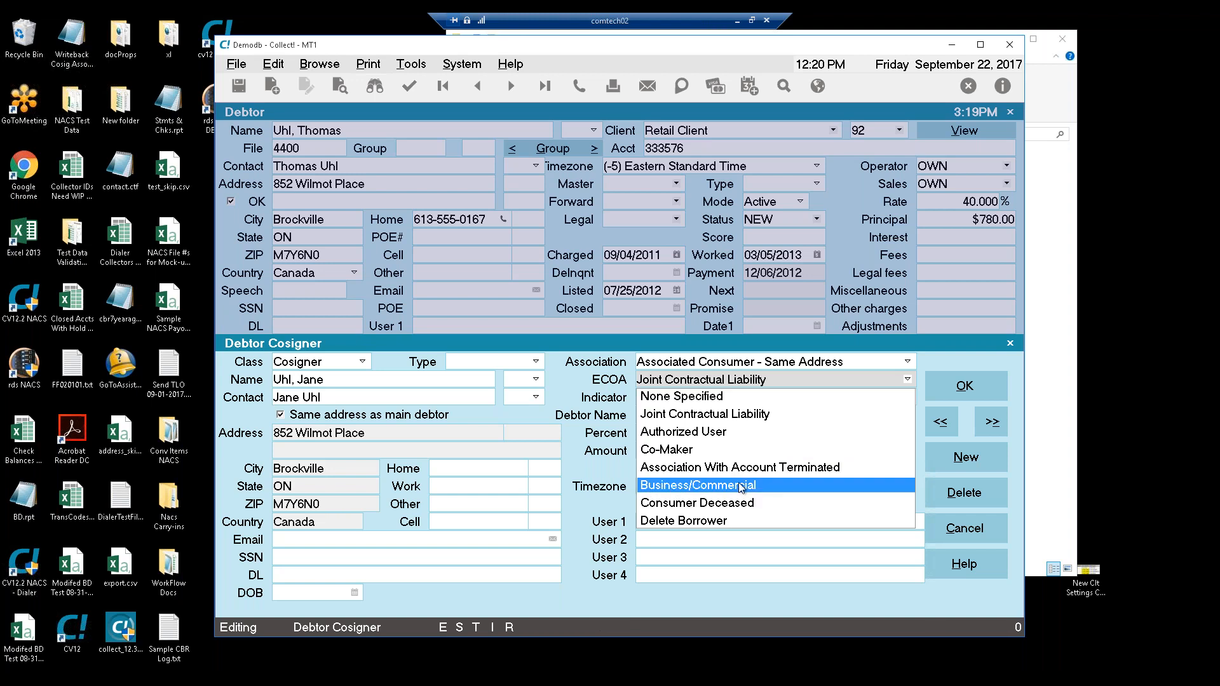
click(593, 463)
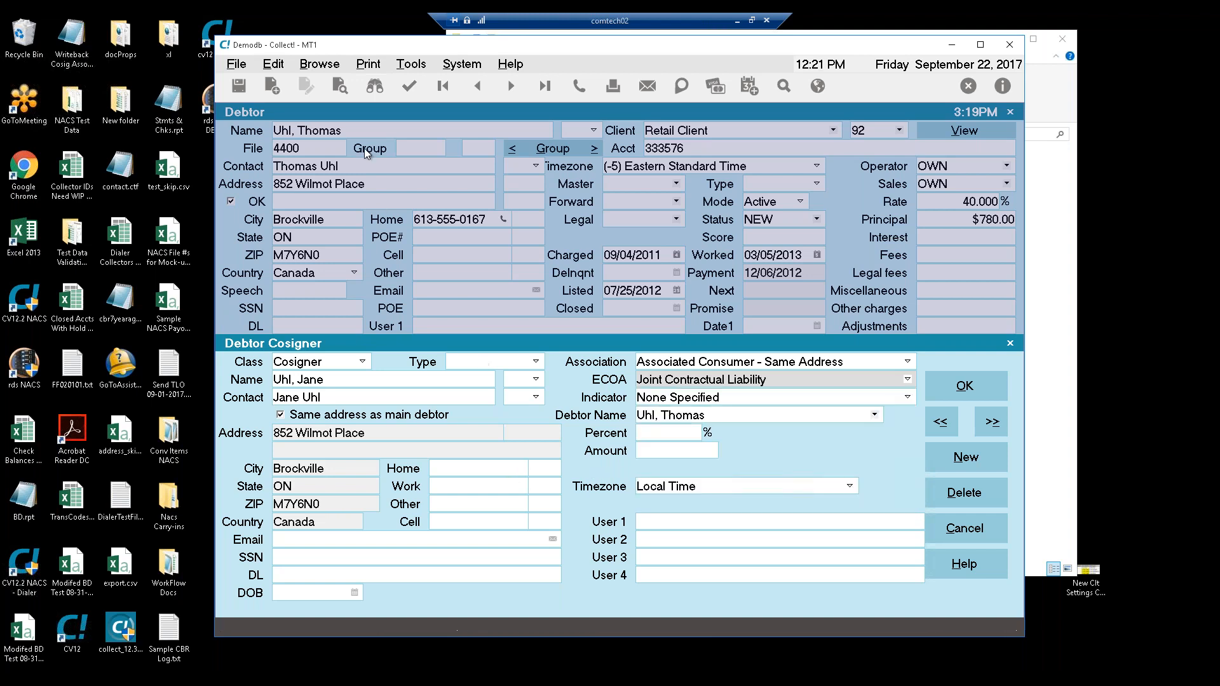
click(360, 129)
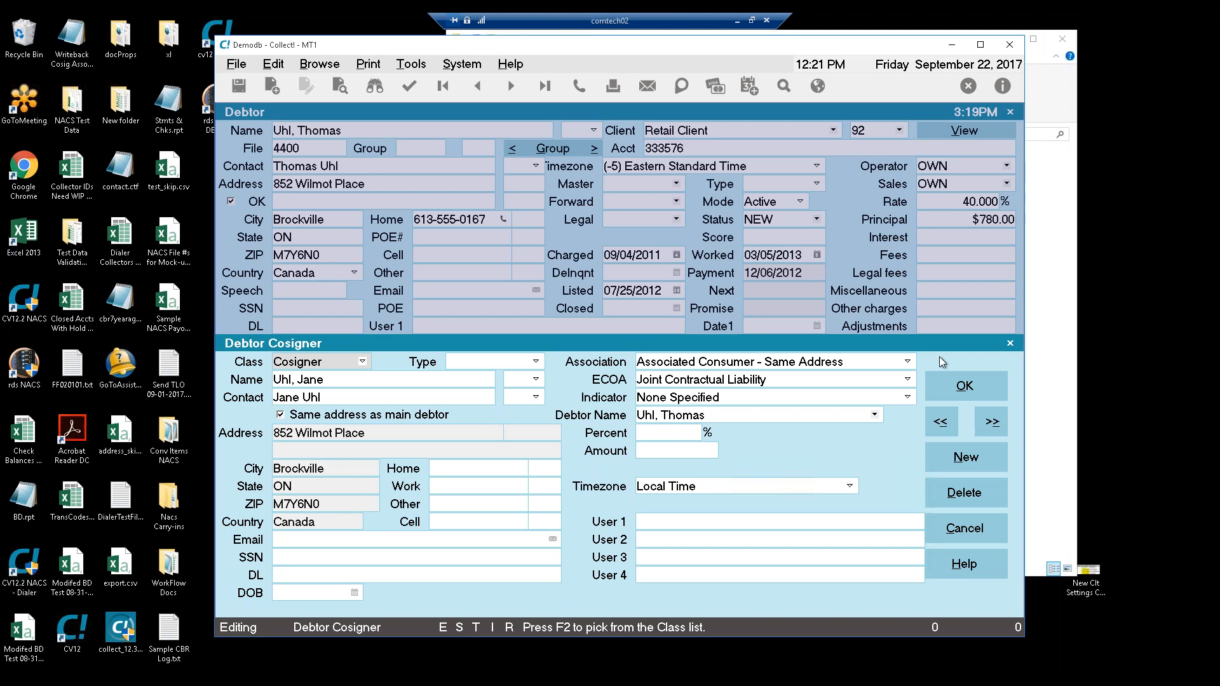
click(970, 387)
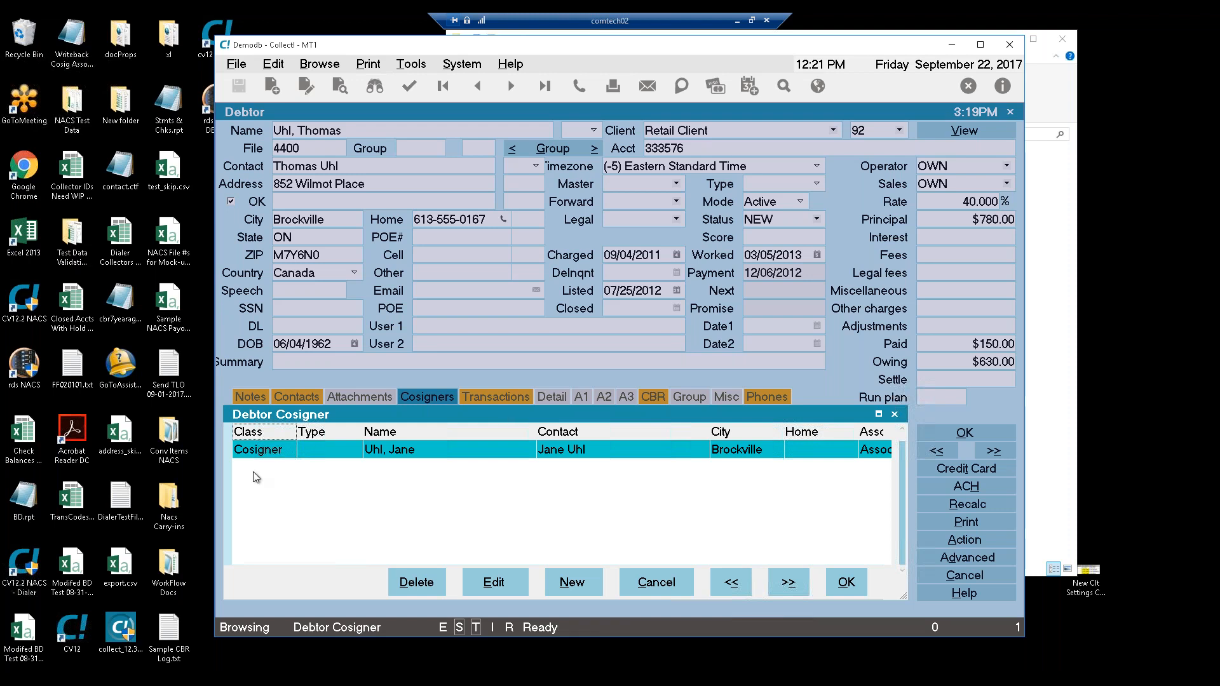
Step: Reopen the saved cosigner record and examine the available Indicator and ECOA choices without changing them
double_click(258, 450)
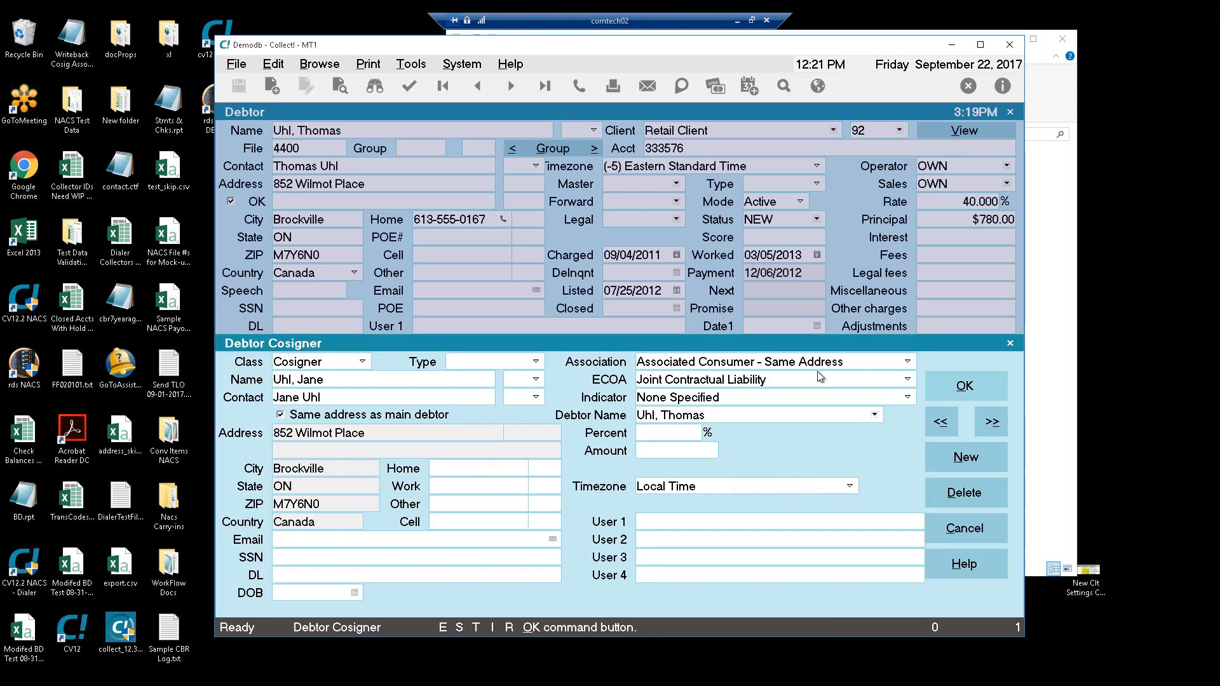
click(817, 400)
click(816, 399)
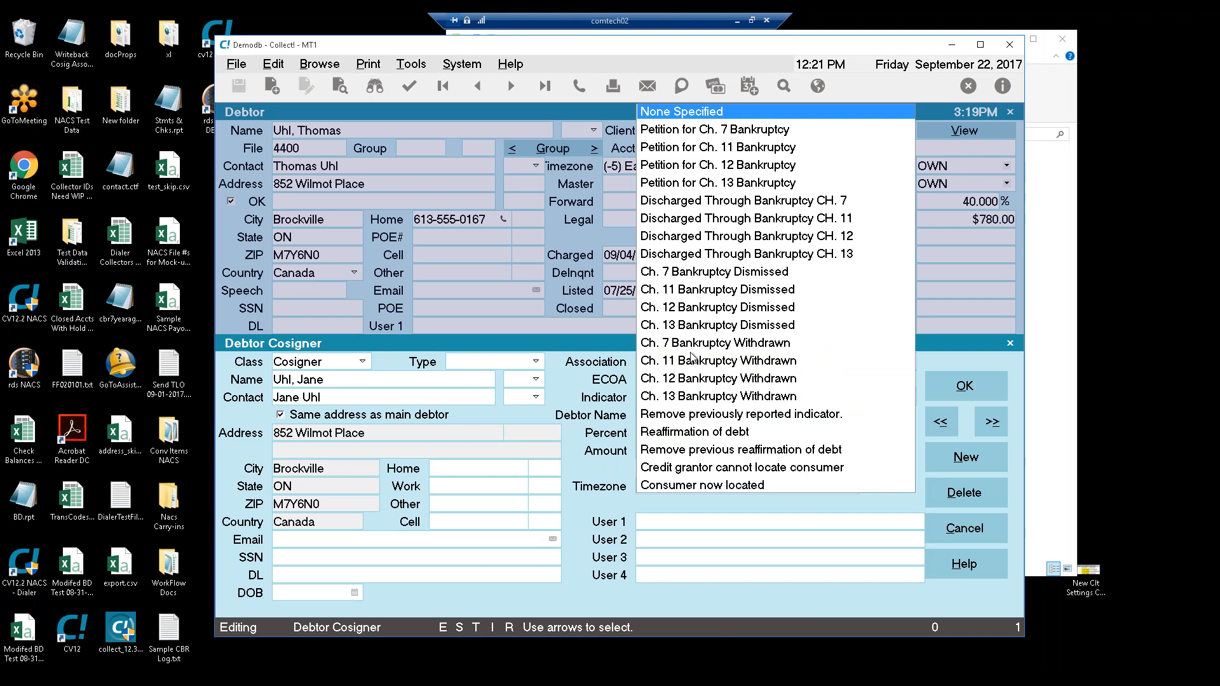
click(551, 344)
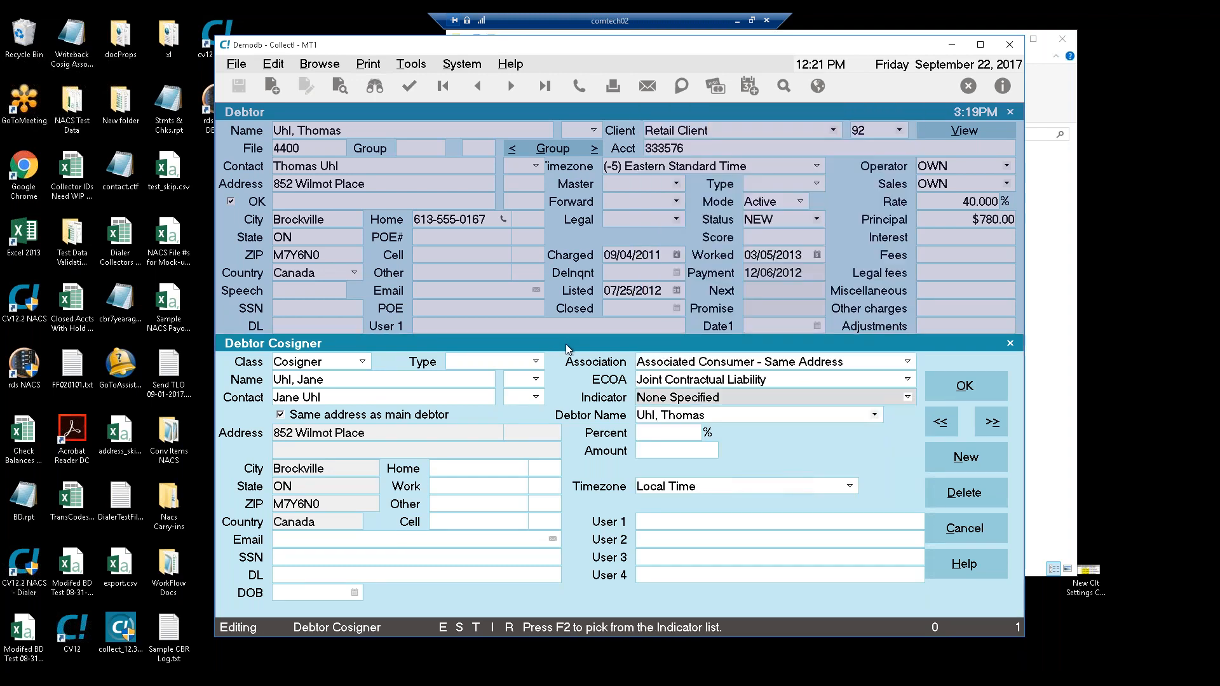
click(794, 380)
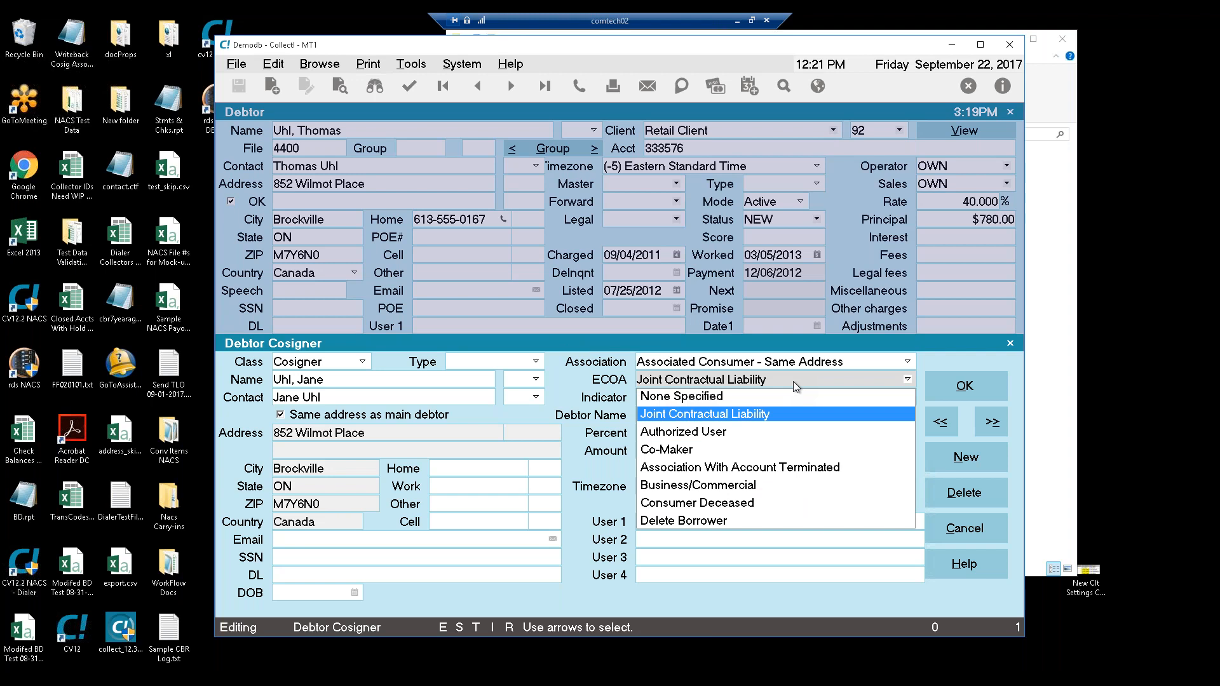
click(558, 344)
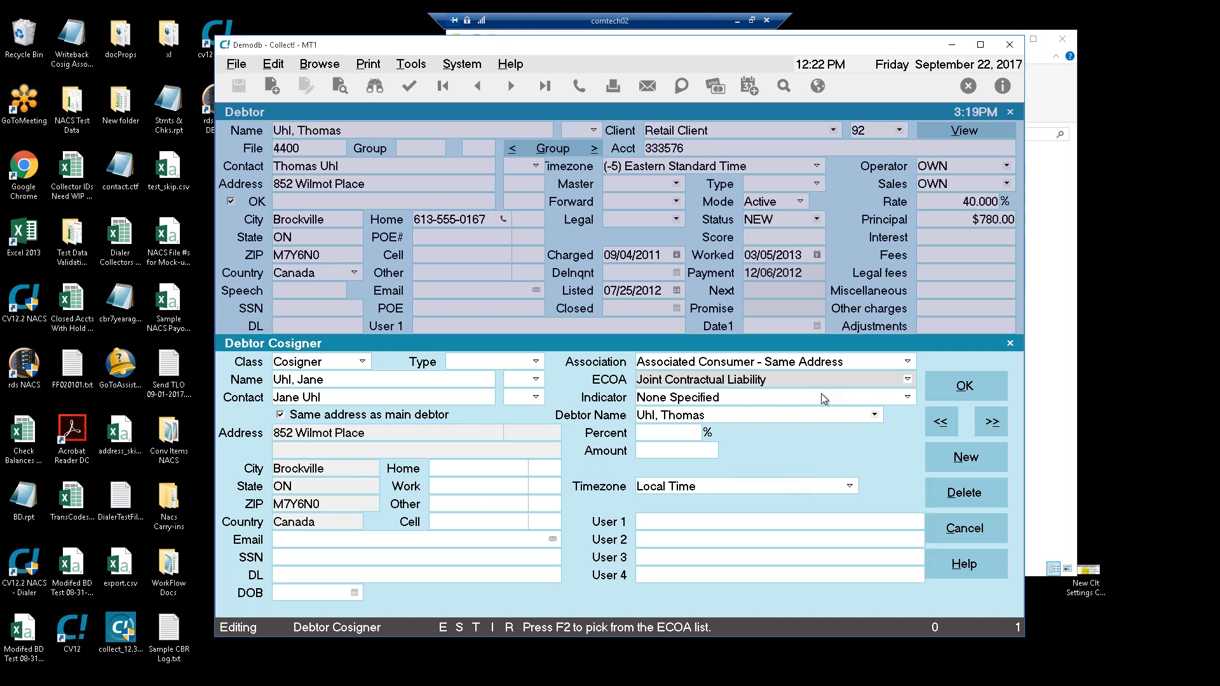
Step: Look through the bankruptcy entries for Indicator, keeping "None Specified" there and "Joint Contractual Liability" as the ECOA
click(734, 395)
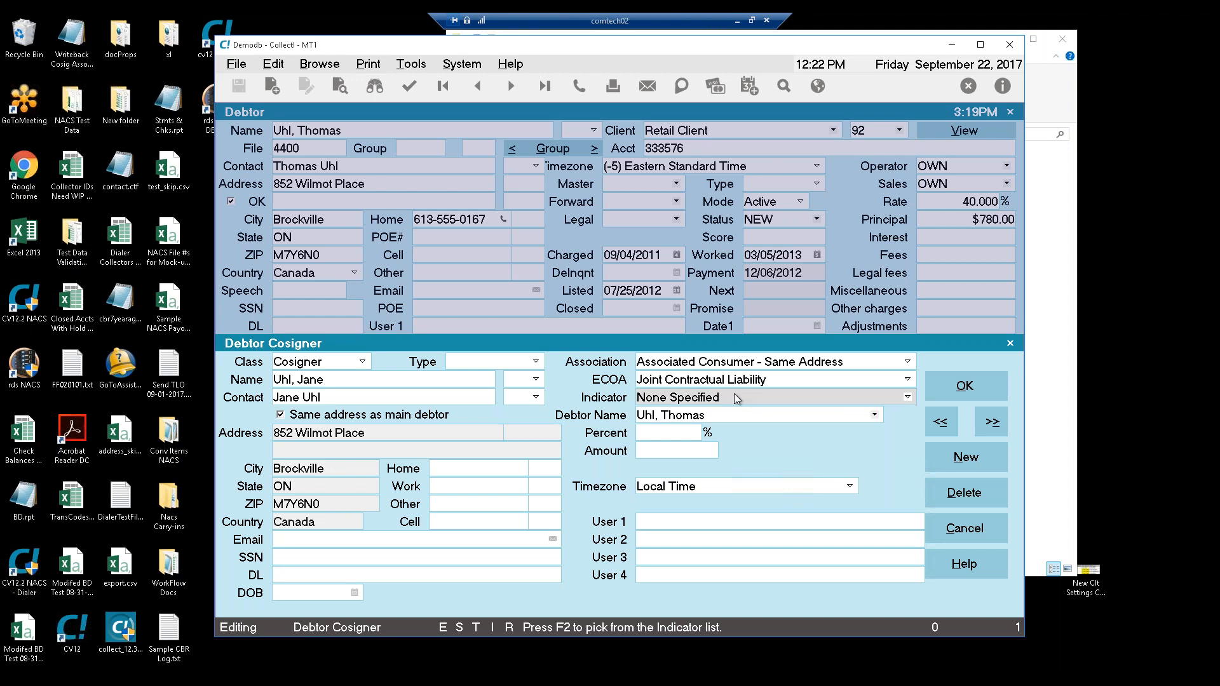
click(734, 394)
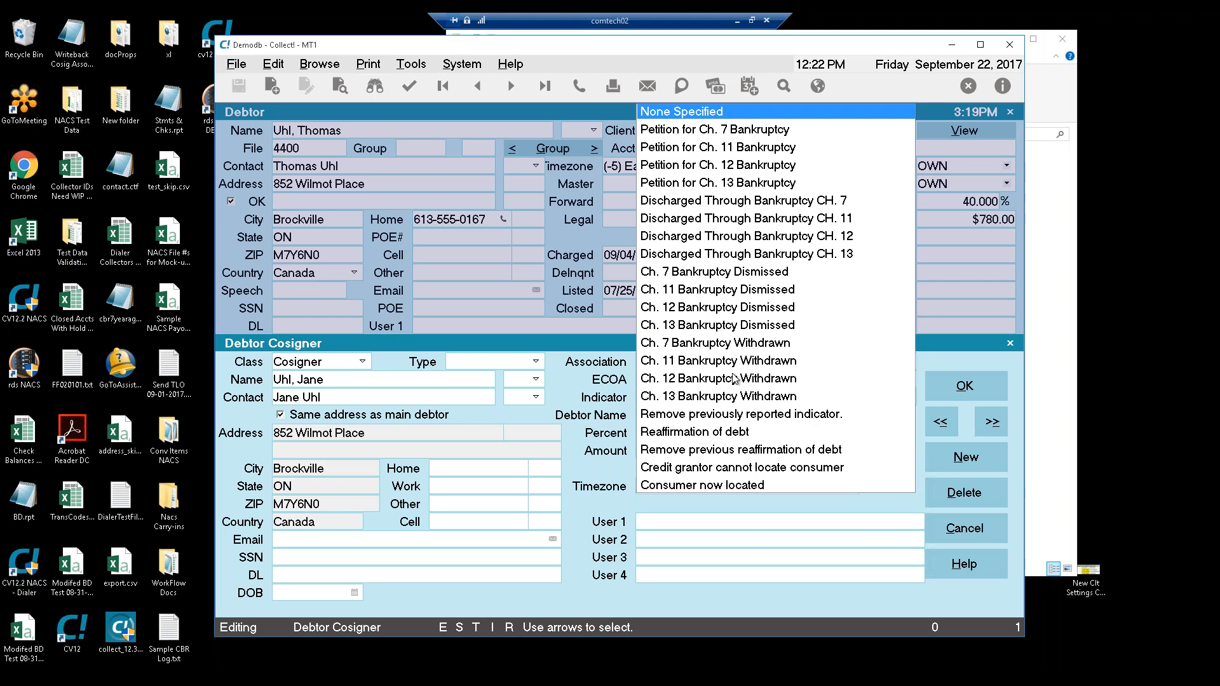
key(Down)
key(Down)
key(Down)
key(Down)
key(Up)
key(Up)
key(Up)
key(Up)
key(Return)
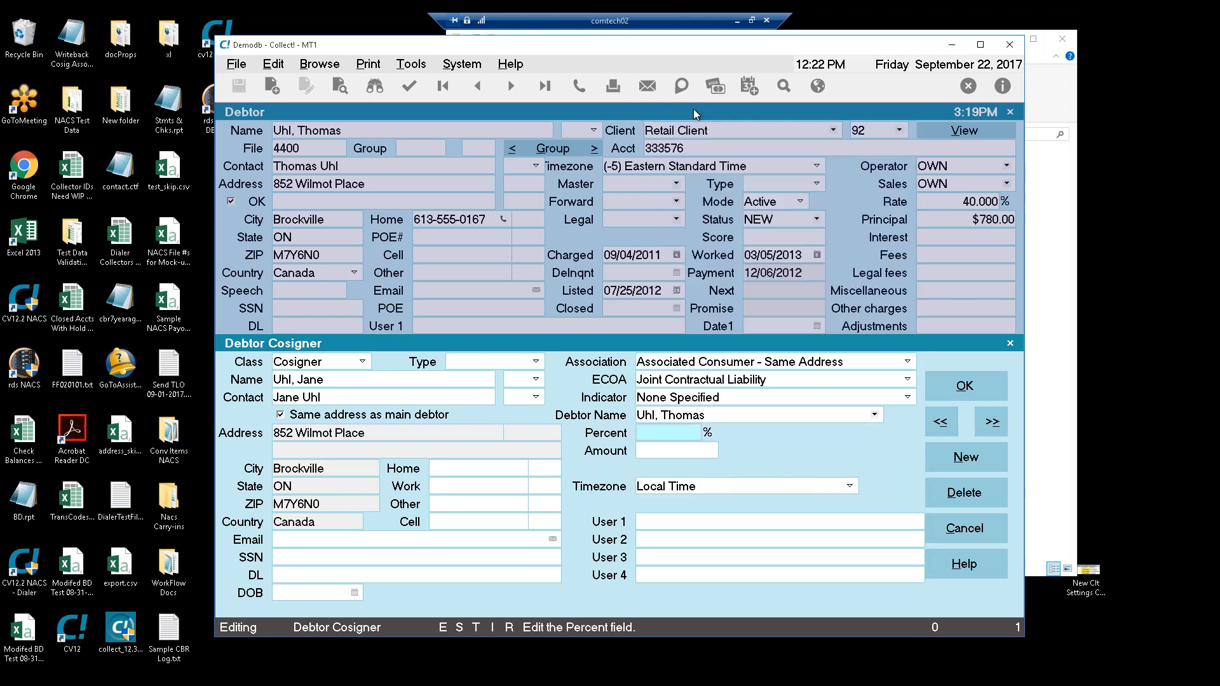
click(798, 380)
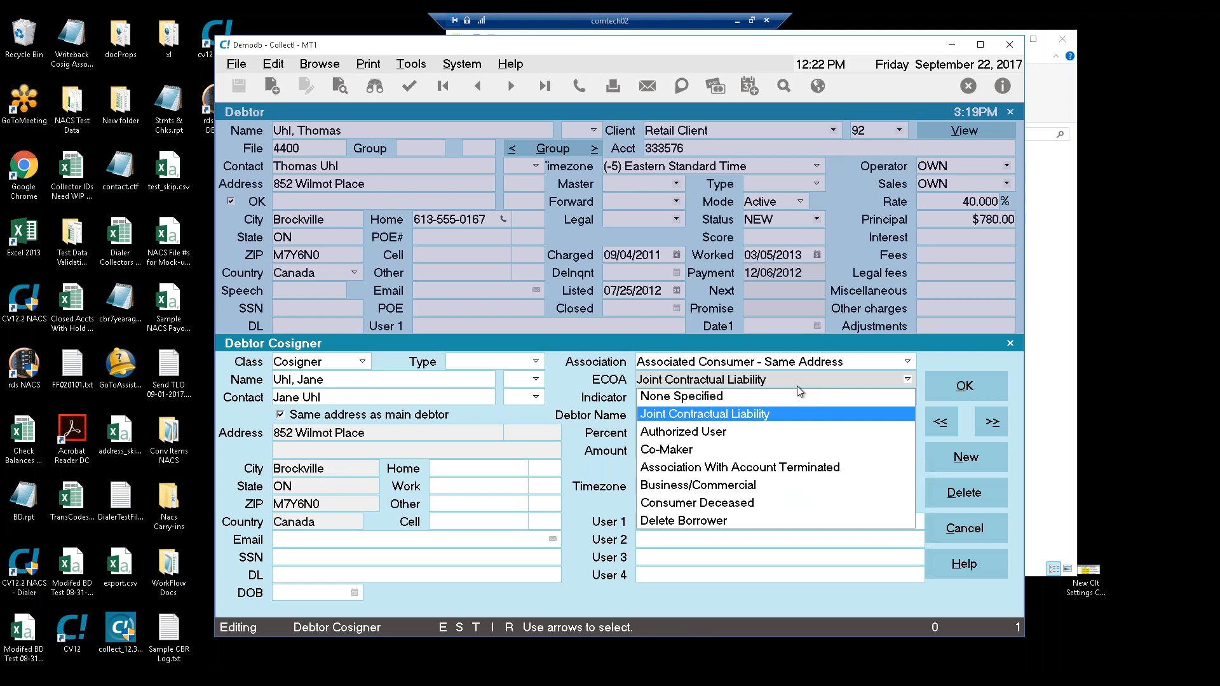
click(799, 412)
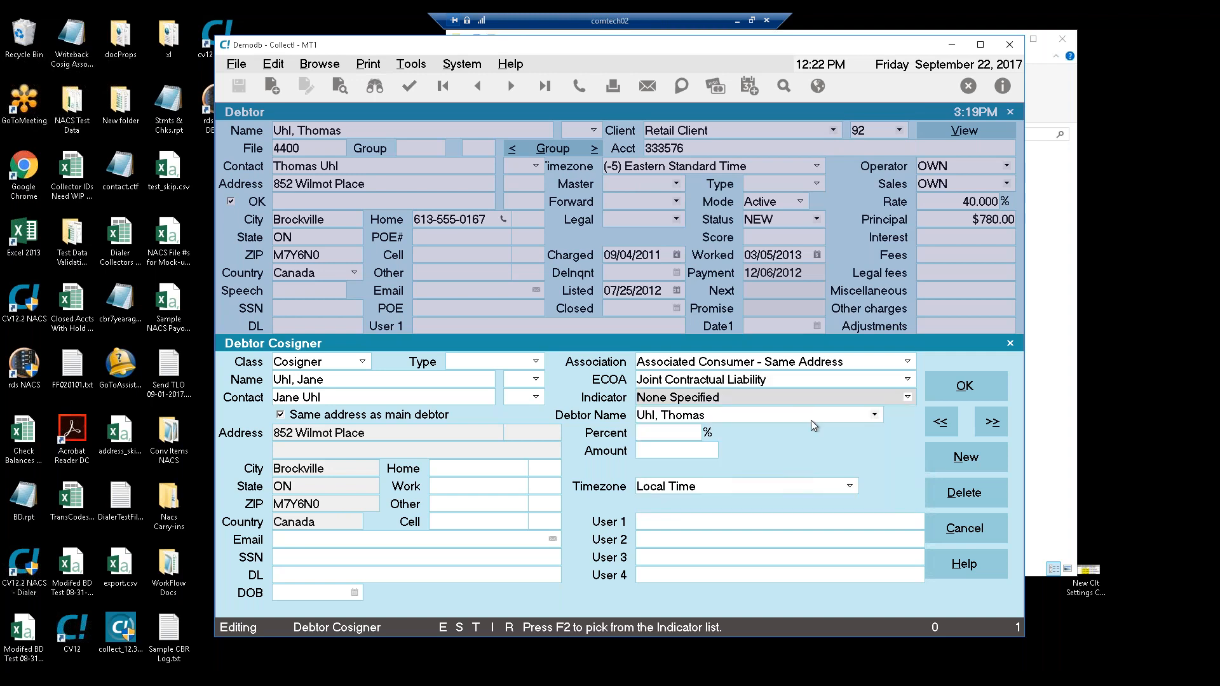